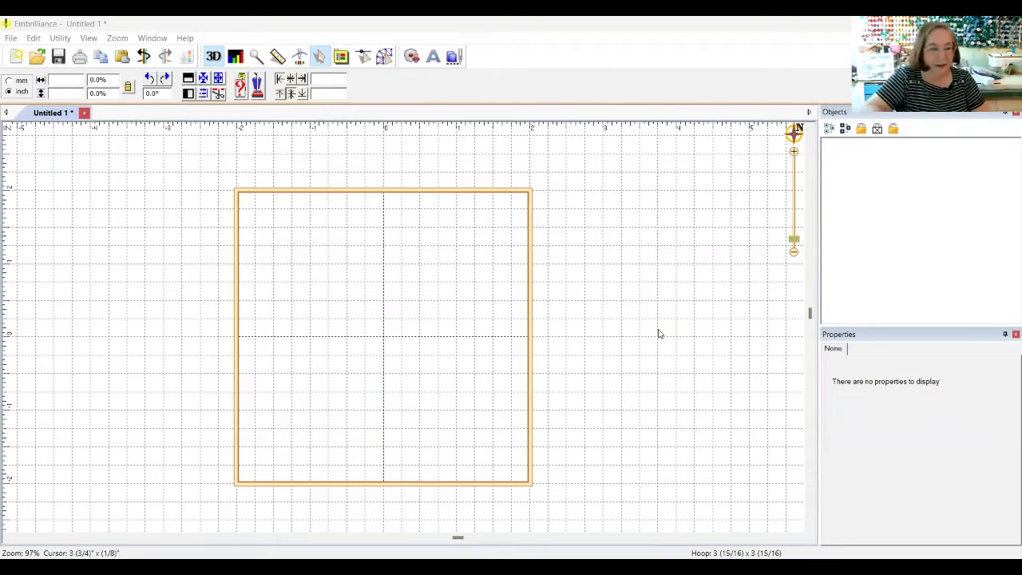
Step: Create an ABC lettering object in the hoop and set it to single-line text
{"action": "left_click", "coordinate": [434, 57]}
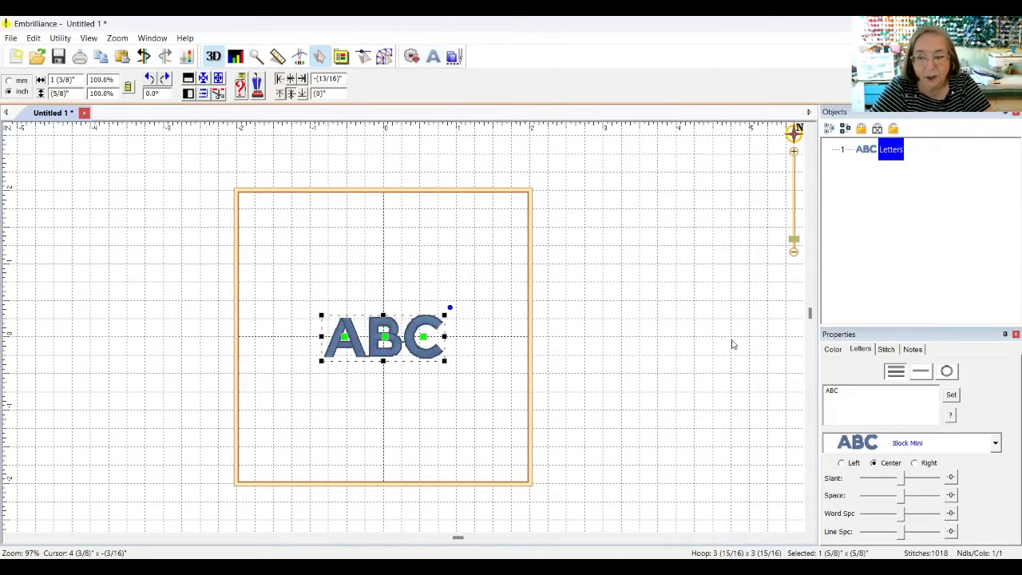
{"action": "left_click", "coordinate": [923, 374]}
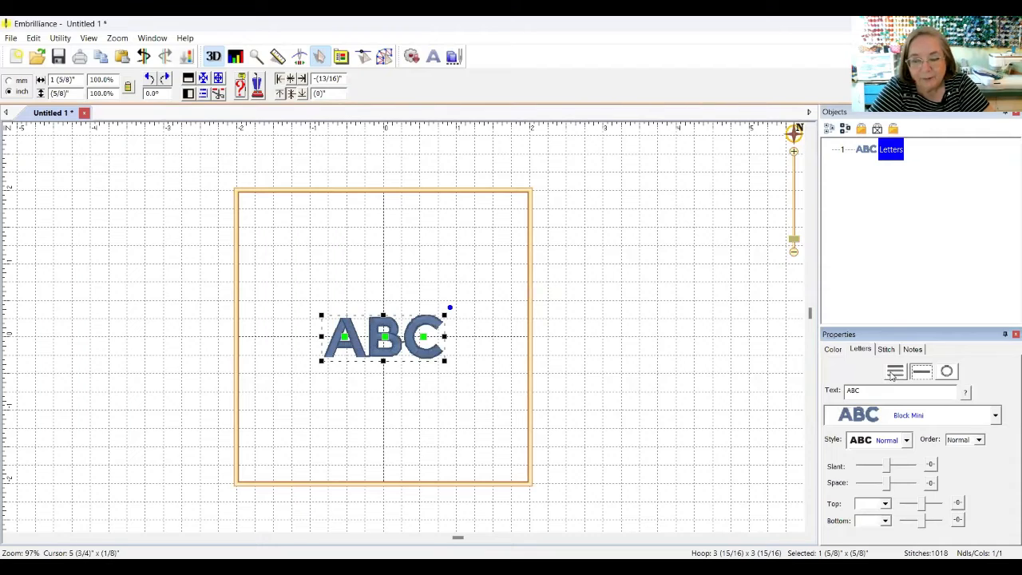
{"action": "left_click", "coordinate": [896, 372]}
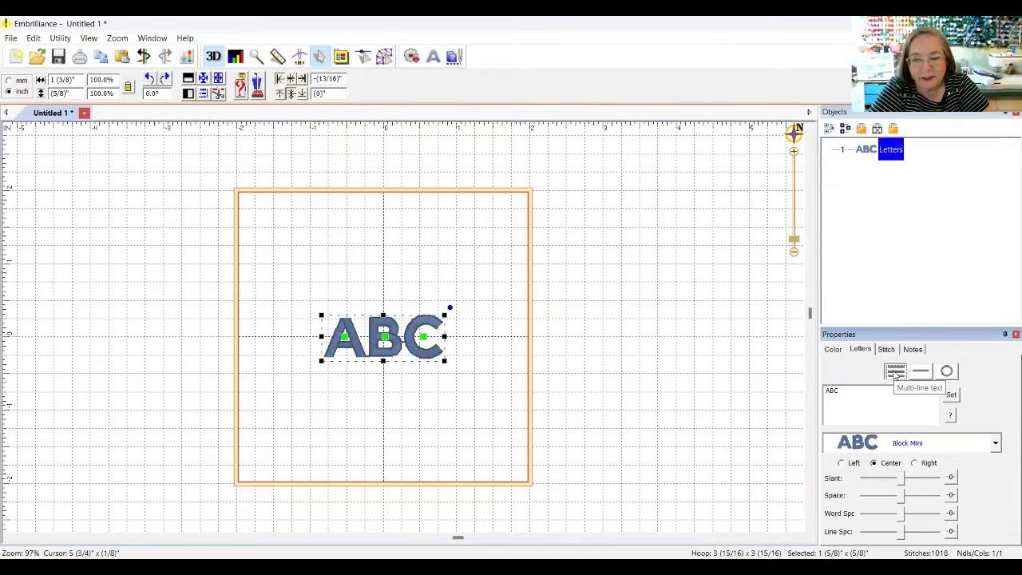
{"action": "left_click", "coordinate": [920, 371]}
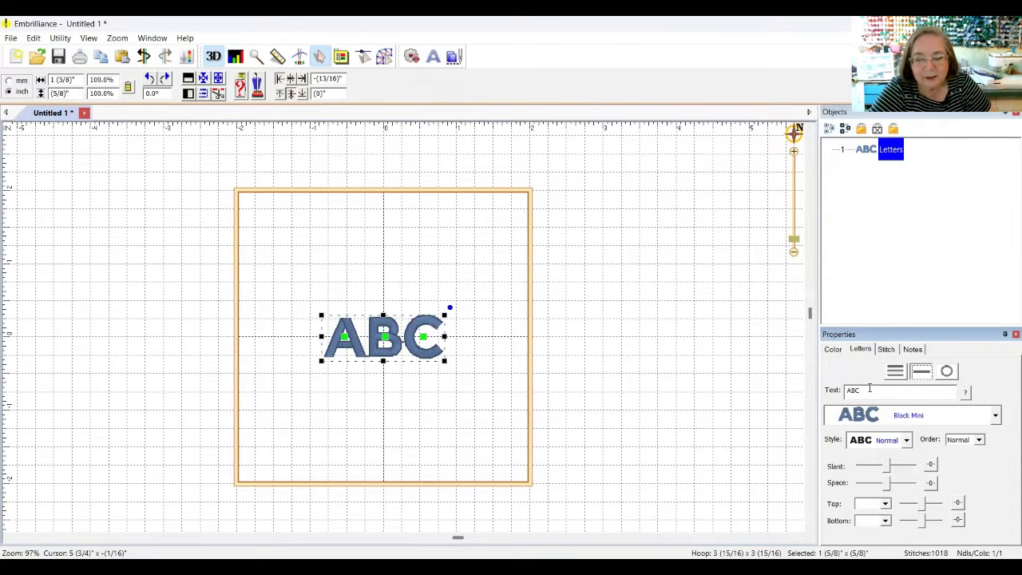
{"action": "left_click_drag", "start_coordinate": [861, 392], "coordinate": [838, 395]}
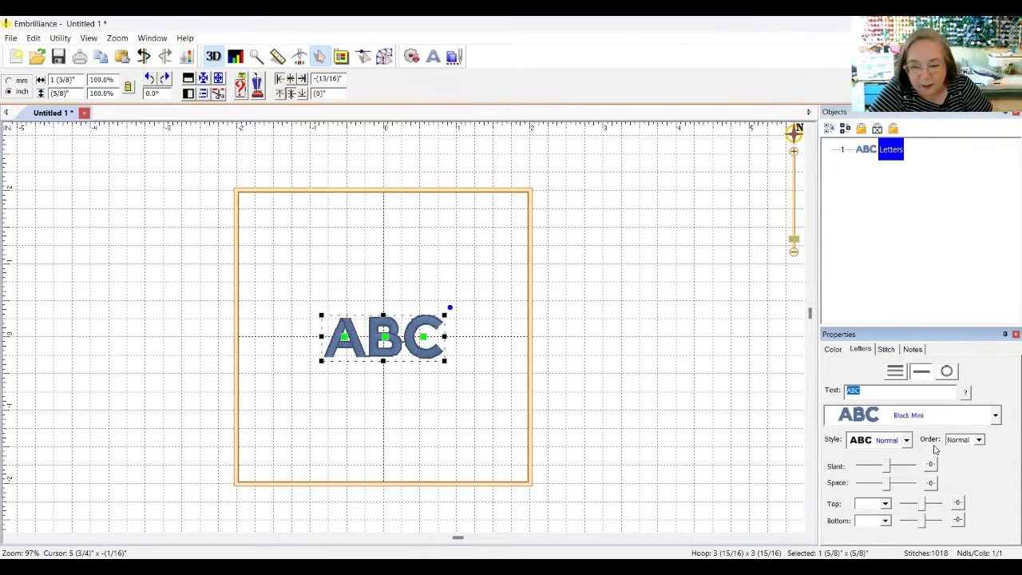
Step: Browse the available fonts and set the ABC lettering to the Block font
{"action": "left_click", "coordinate": [991, 416]}
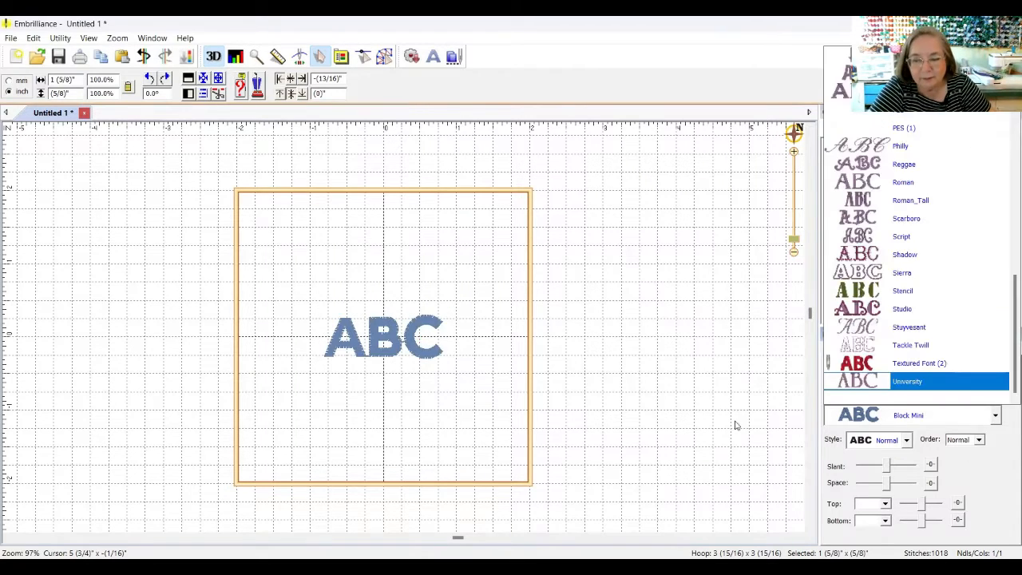
{"action": "left_click", "coordinate": [695, 418]}
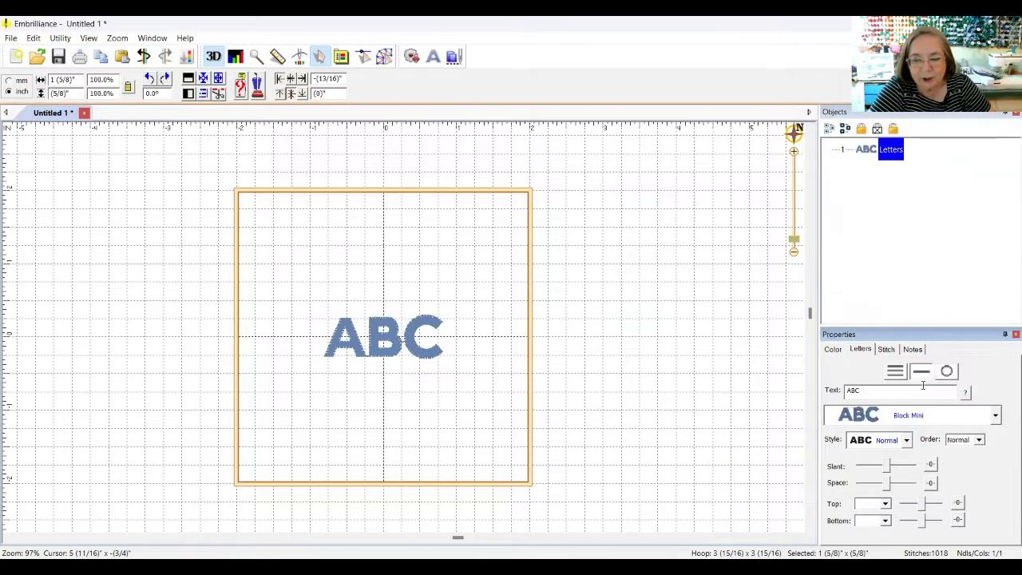
{"action": "left_click", "coordinate": [997, 419]}
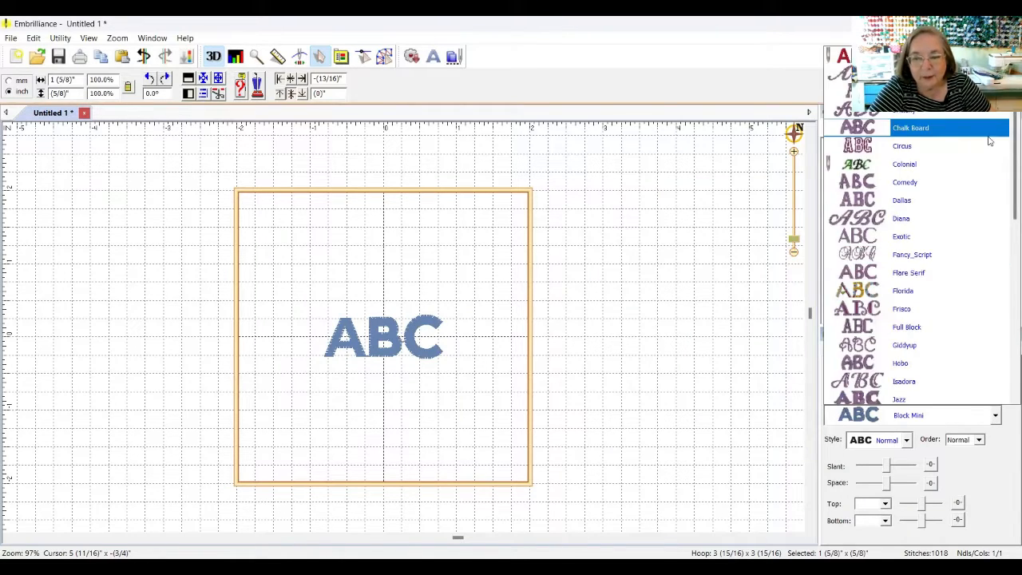
{"action": "scroll", "coordinate": [1008, 127], "scroll_direction": "down", "scroll_amount": 6}
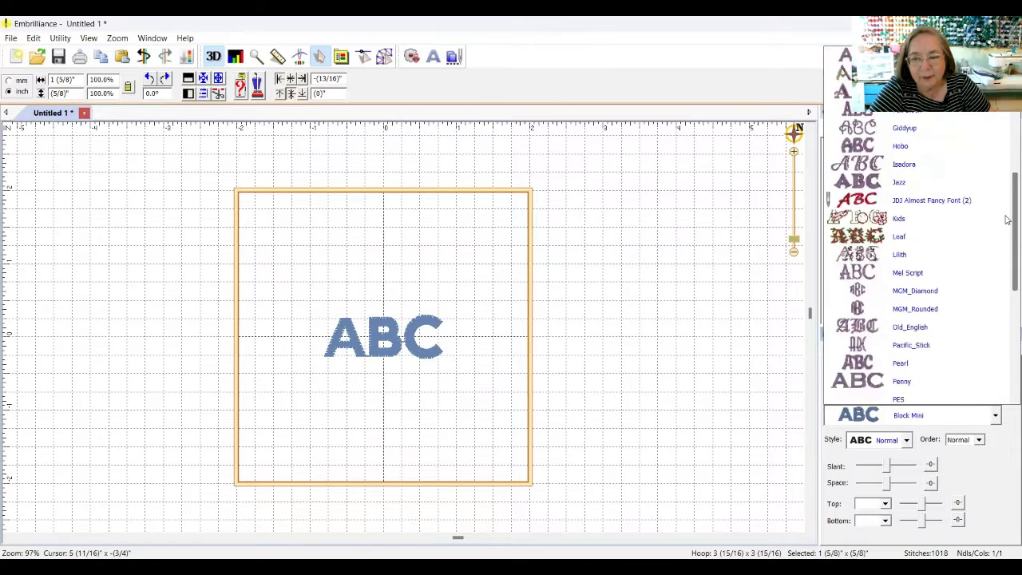
{"action": "scroll", "coordinate": [1008, 128], "scroll_direction": "up", "scroll_amount": 8}
{"action": "scroll", "coordinate": [919, 263], "scroll_direction": "up", "scroll_amount": 4}
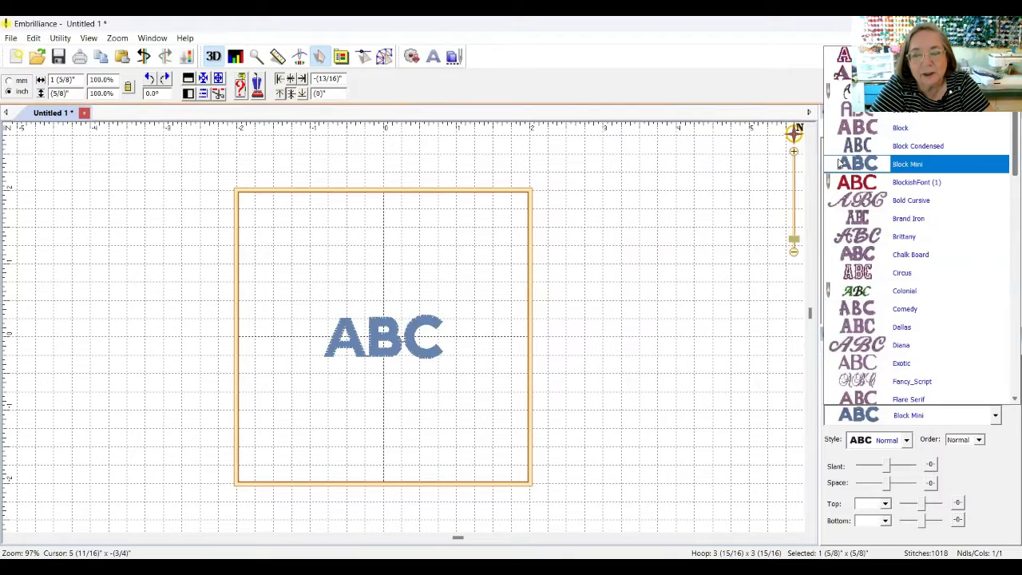
{"action": "left_click", "coordinate": [889, 137]}
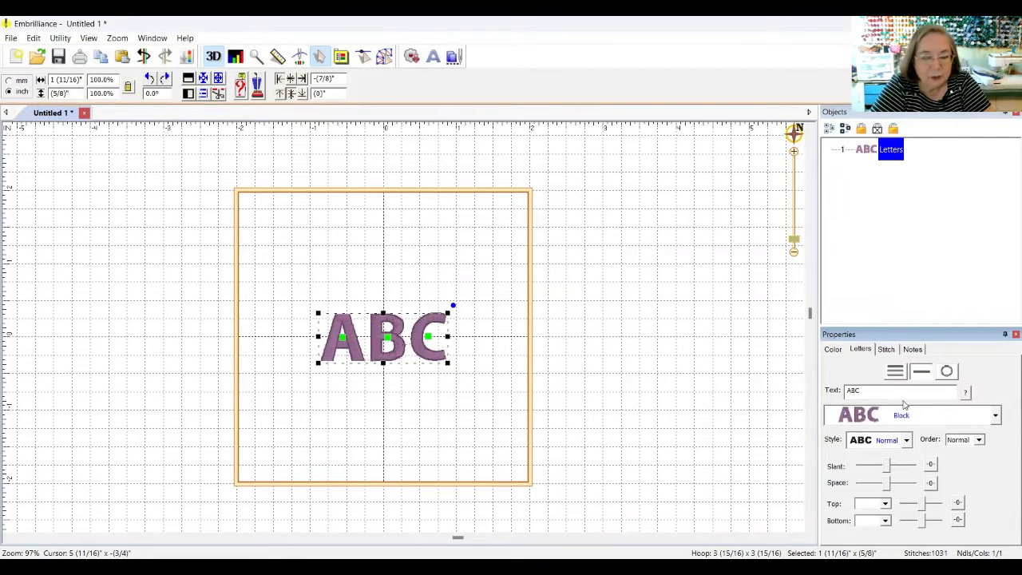
Step: Check the available characters and size limits of the Block font, and change the lettering's font to Diana
{"action": "left_click", "coordinate": [966, 392]}
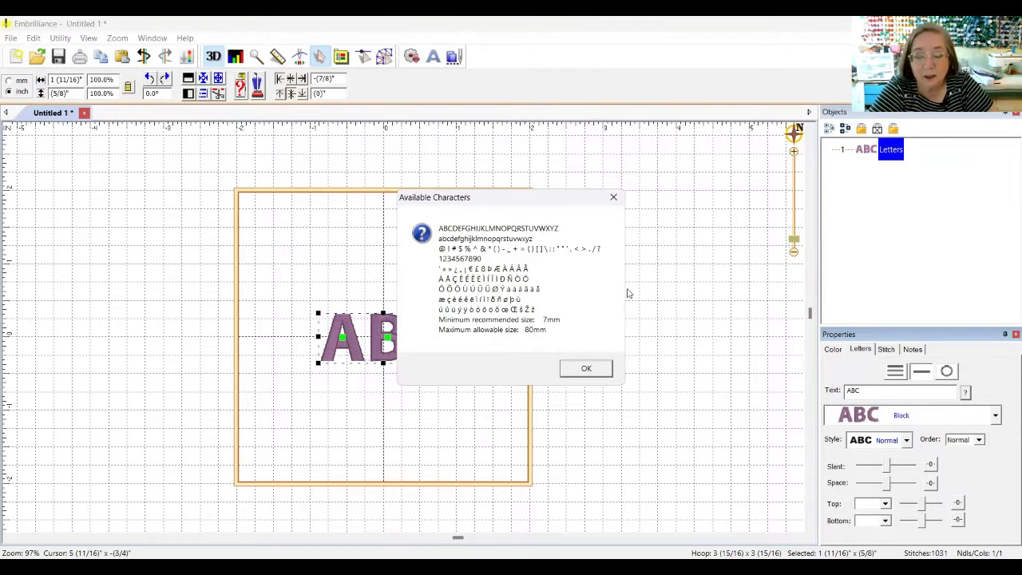
{"action": "left_click", "coordinate": [591, 368]}
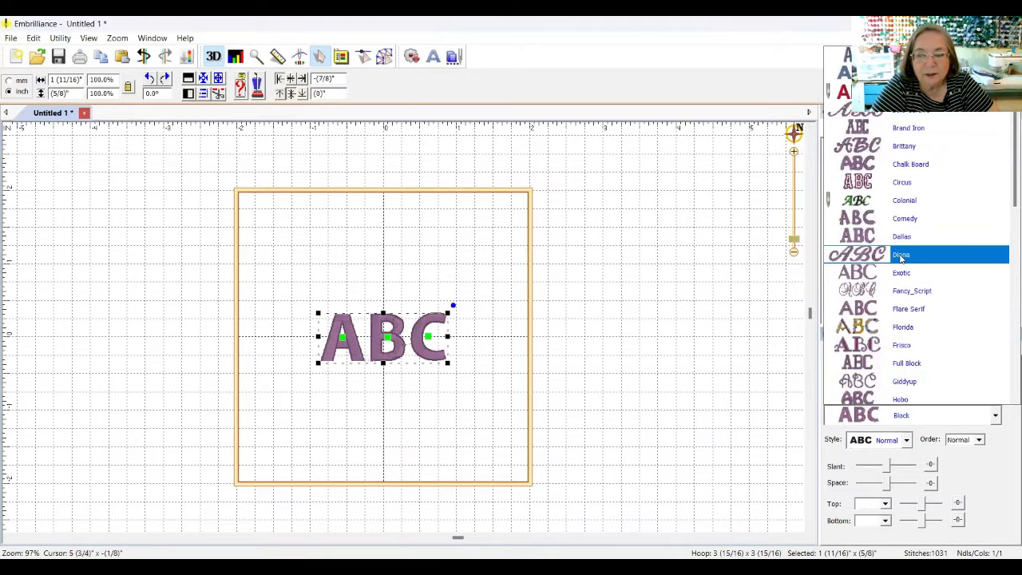
{"action": "left_click", "coordinate": [901, 255]}
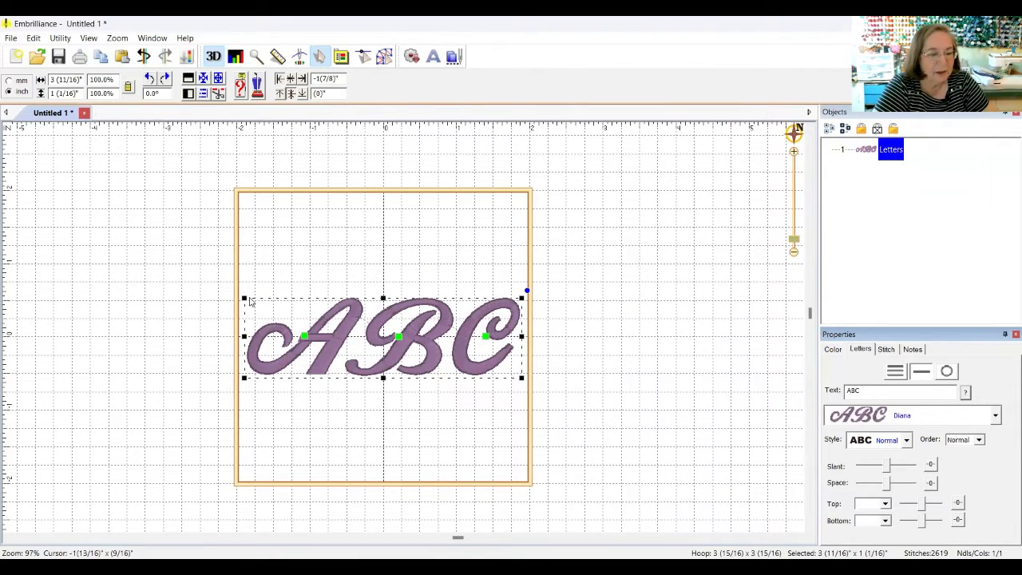
Step: Resize the ABC lettering, both proportionally and in width and height separately, to about 3 1/16 by 1 inch
{"action": "left_click_drag", "start_coordinate": [244, 292], "coordinate": [270, 288]}
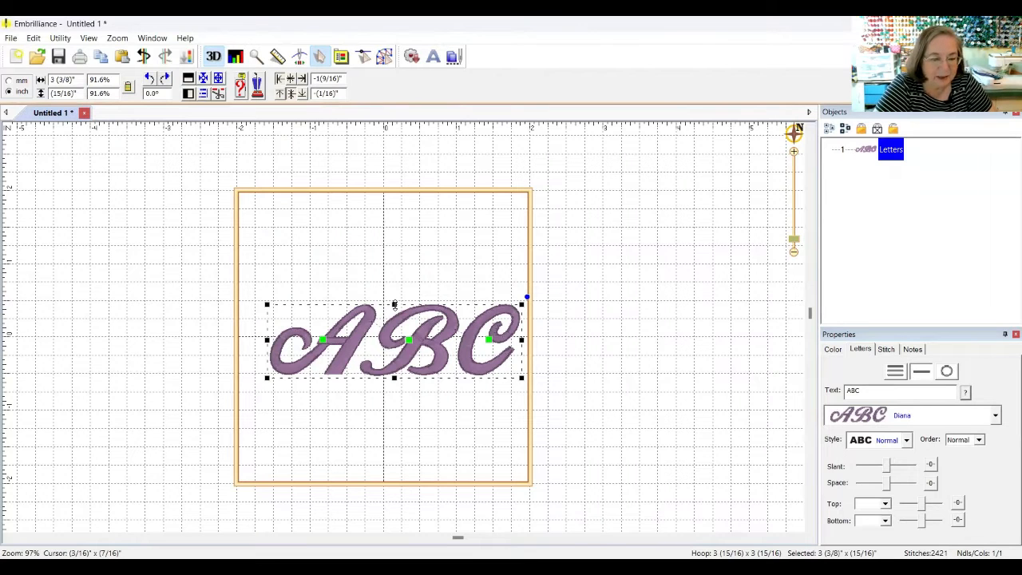
{"action": "left_click_drag", "start_coordinate": [395, 304], "coordinate": [393, 253]}
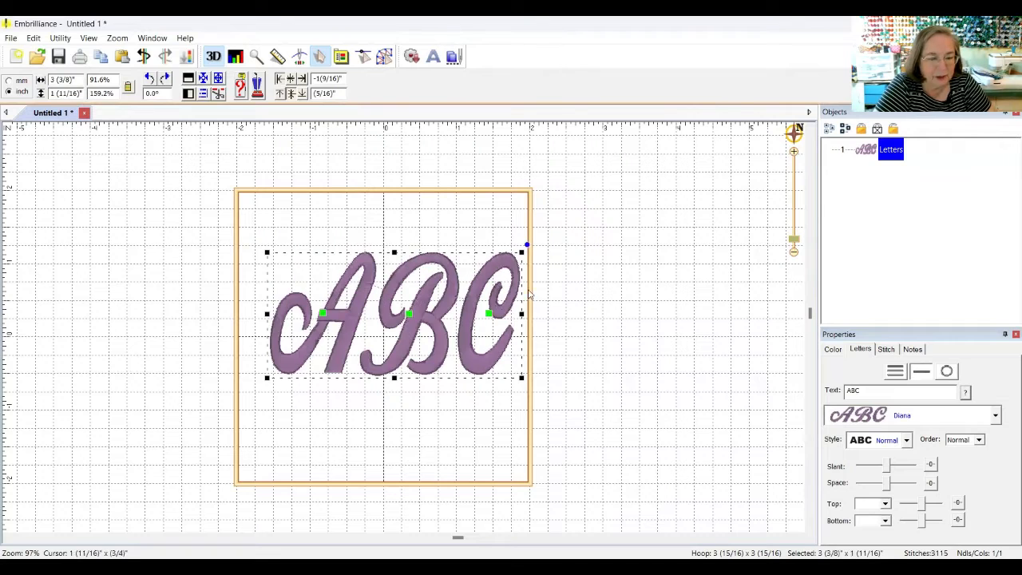
{"action": "mouse_move", "coordinate": [522, 313]}
{"action": "left_mouse_down"}
{"action": "mouse_move", "coordinate": [461, 313]}
{"action": "mouse_move", "coordinate": [512, 313]}
{"action": "left_mouse_up"}
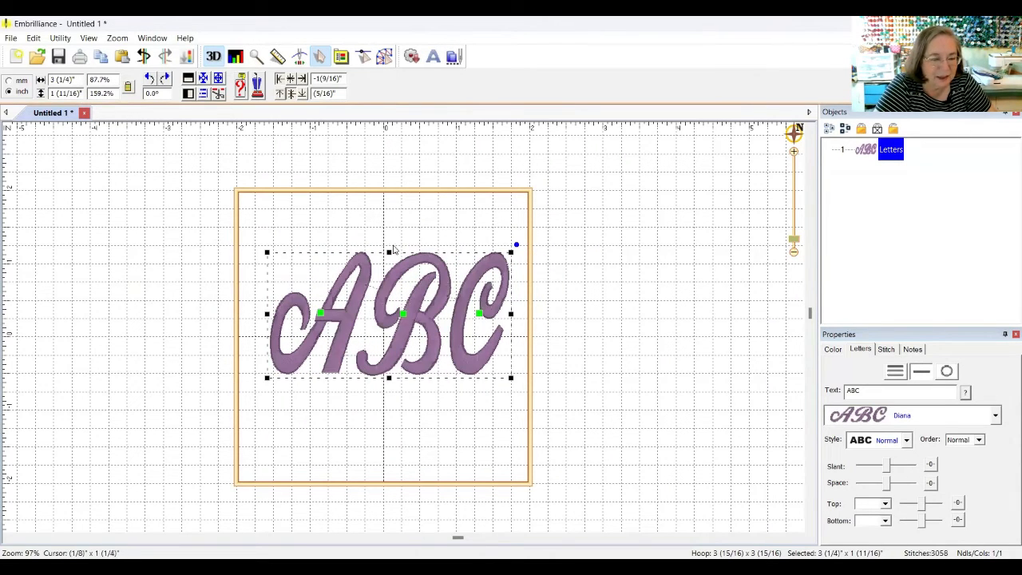
{"action": "left_click_drag", "start_coordinate": [388, 254], "coordinate": [381, 318]}
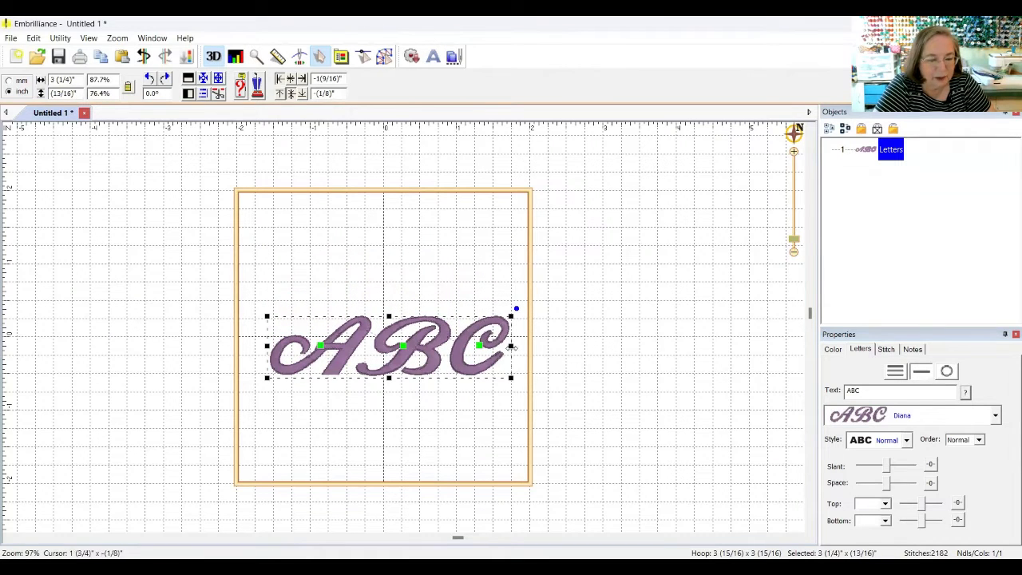
{"action": "left_click_drag", "start_coordinate": [510, 346], "coordinate": [499, 346]}
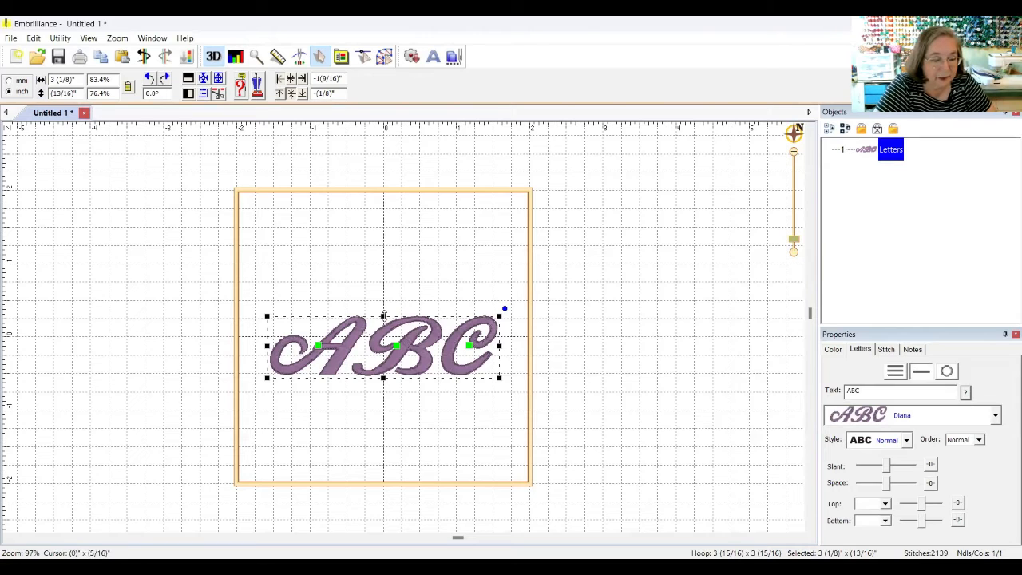
{"action": "left_click_drag", "start_coordinate": [383, 316], "coordinate": [384, 302]}
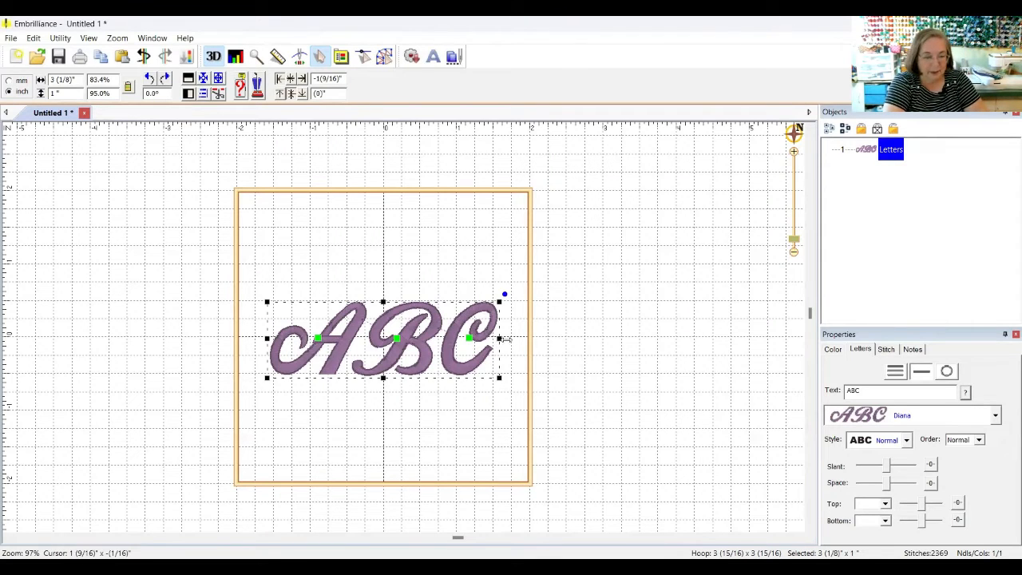
{"action": "mouse_move", "coordinate": [505, 339]}
{"action": "left_mouse_down"}
{"action": "mouse_move", "coordinate": [642, 343]}
{"action": "mouse_move", "coordinate": [447, 339]}
{"action": "mouse_move", "coordinate": [616, 338]}
{"action": "mouse_move", "coordinate": [496, 343]}
{"action": "left_mouse_up"}
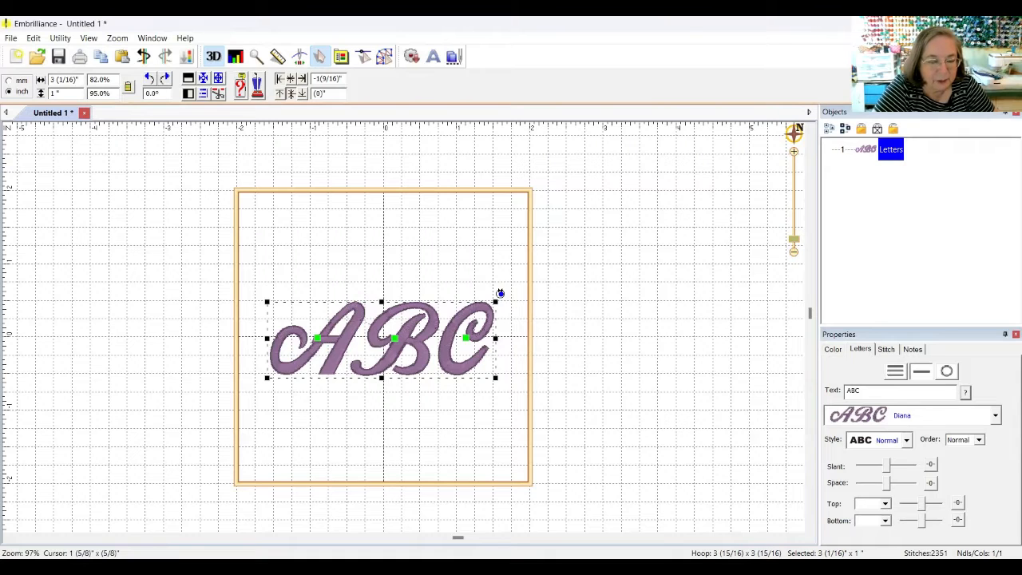
Step: Rotate the ABC lettering about 0.2° and slant its letters backward
{"action": "mouse_move", "coordinate": [500, 293]}
{"action": "left_mouse_down"}
{"action": "mouse_move", "coordinate": [520, 343]}
{"action": "mouse_move", "coordinate": [372, 436]}
{"action": "mouse_move", "coordinate": [397, 247]}
{"action": "mouse_move", "coordinate": [456, 378]}
{"action": "mouse_move", "coordinate": [560, 208]}
{"action": "mouse_move", "coordinate": [493, 267]}
{"action": "mouse_move", "coordinate": [496, 320]}
{"action": "mouse_move", "coordinate": [500, 298]}
{"action": "left_mouse_up"}
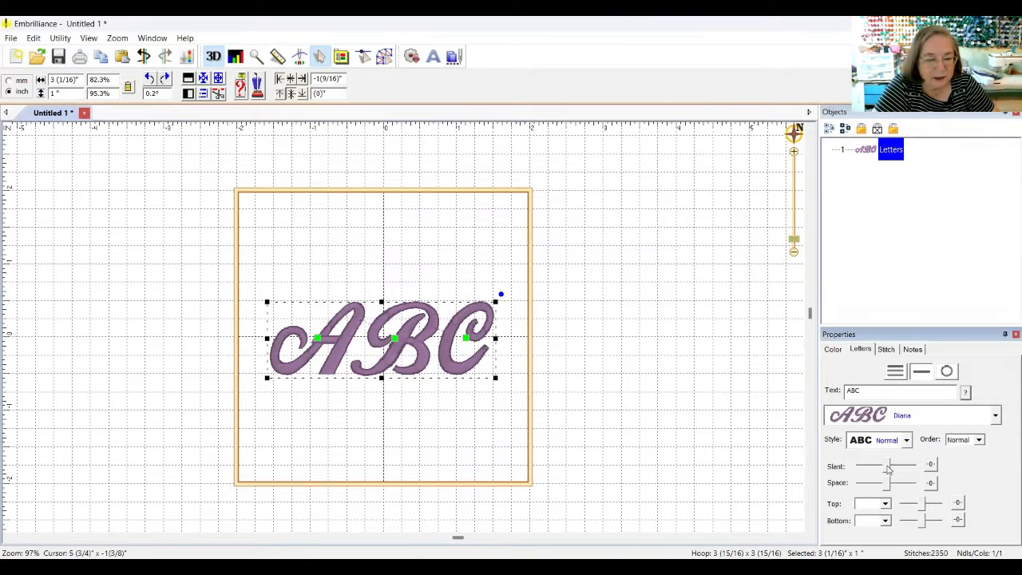
{"action": "left_click_drag", "start_coordinate": [893, 470], "coordinate": [863, 470]}
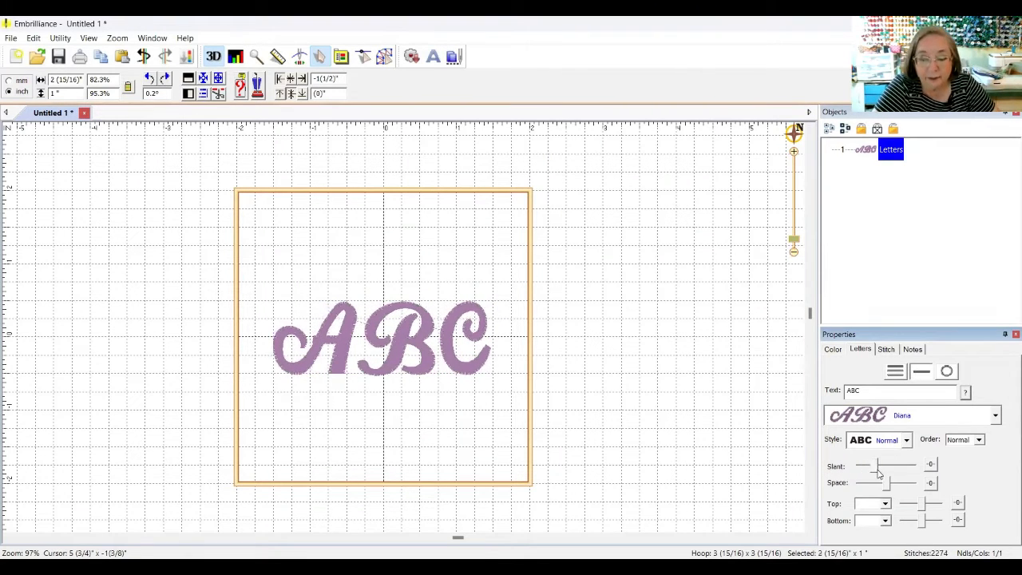
Step: Select only the letter A and move it up and away from B, partly outside the hoop
{"action": "left_click", "coordinate": [306, 338]}
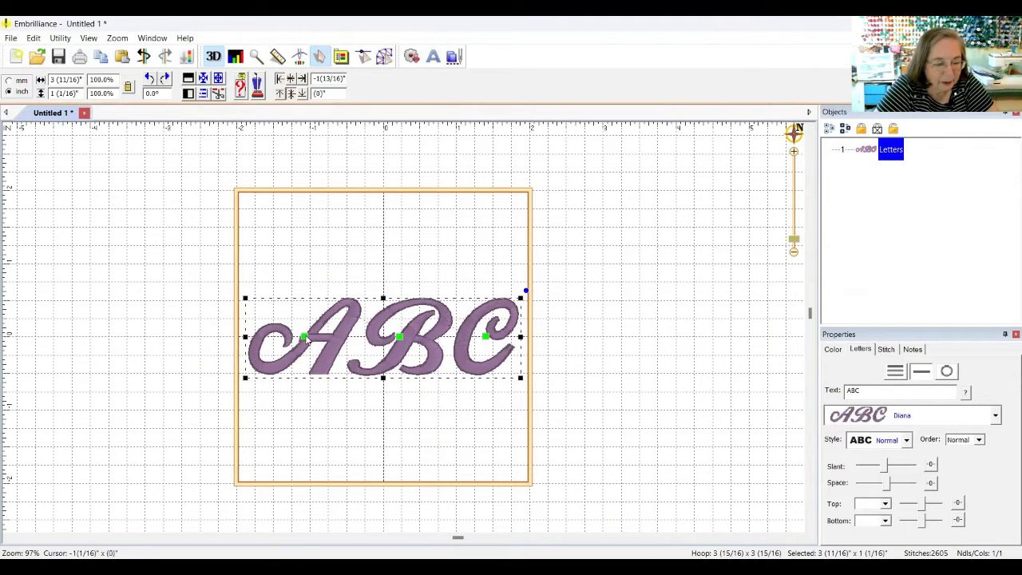
{"action": "left_click", "coordinate": [305, 337]}
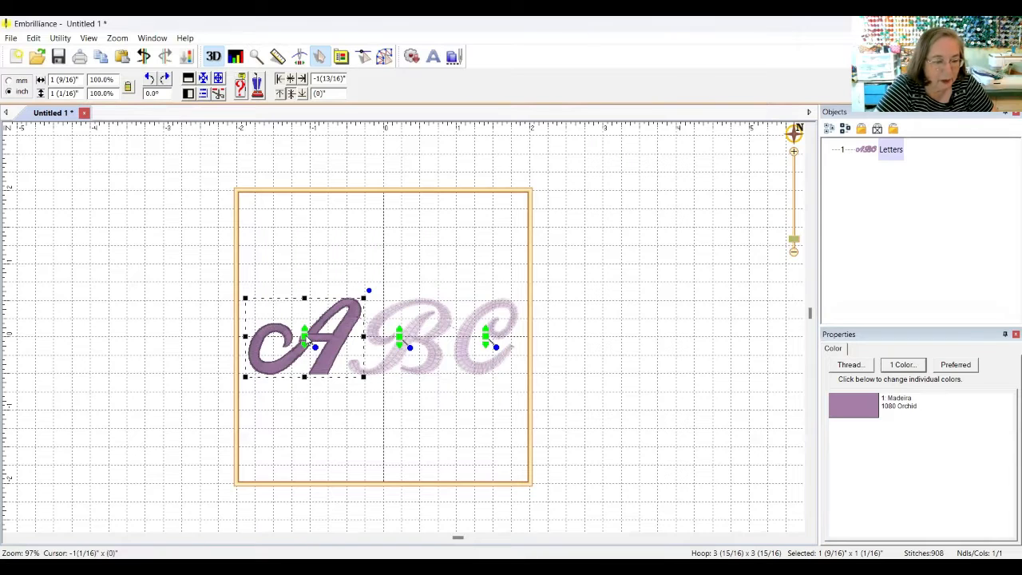
{"action": "left_click_drag", "start_coordinate": [307, 338], "coordinate": [233, 292]}
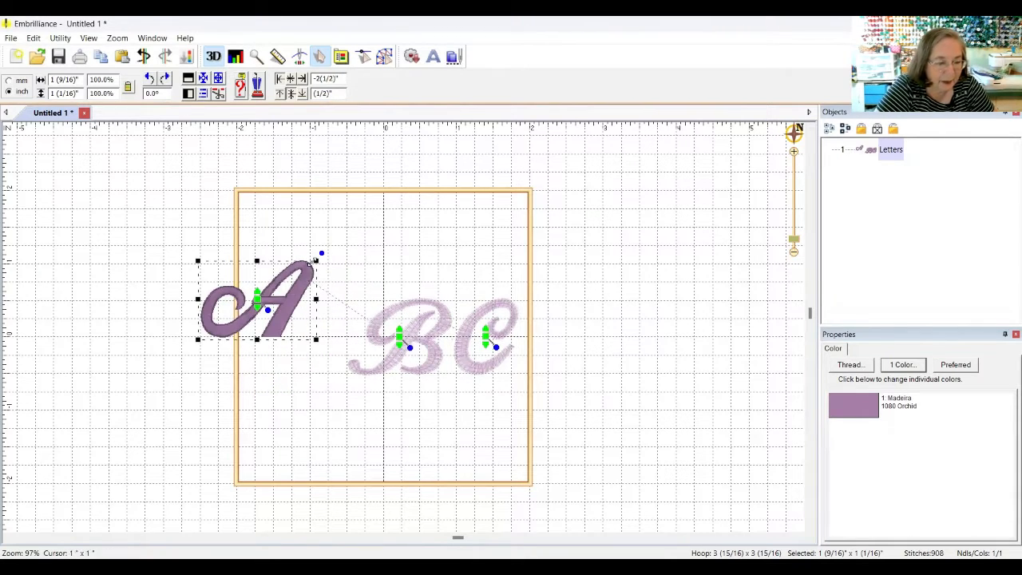
Step: Enlarge the letter A to about 2 5/8 by 2 inches and move it back toward the B
{"action": "mouse_move", "coordinate": [314, 262]}
{"action": "left_mouse_down"}
{"action": "mouse_move", "coordinate": [329, 246]}
{"action": "mouse_move", "coordinate": [297, 266]}
{"action": "left_mouse_up"}
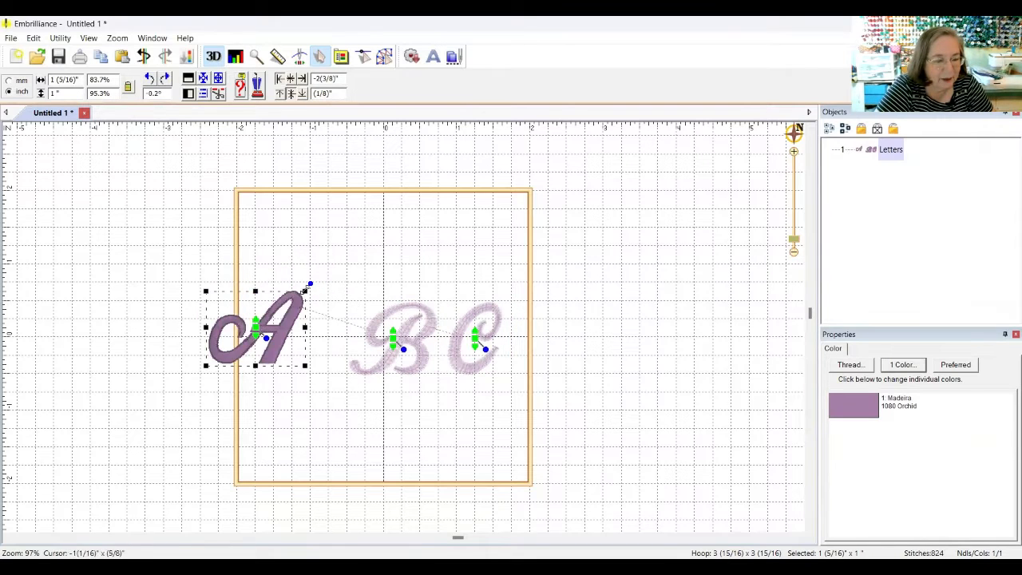
{"action": "left_click_drag", "start_coordinate": [205, 290], "coordinate": [190, 230]}
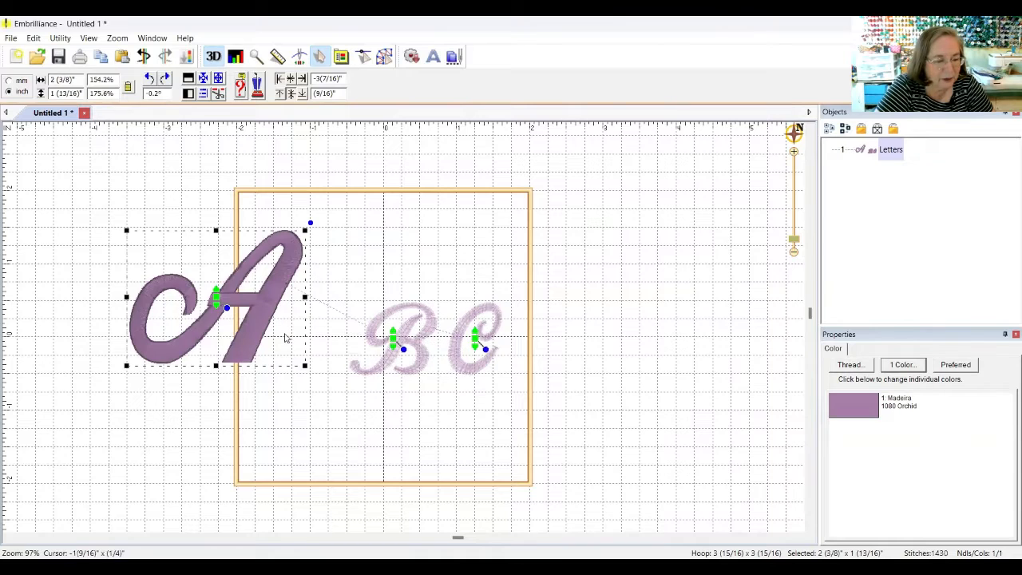
{"action": "left_click_drag", "start_coordinate": [306, 366], "coordinate": [322, 378]}
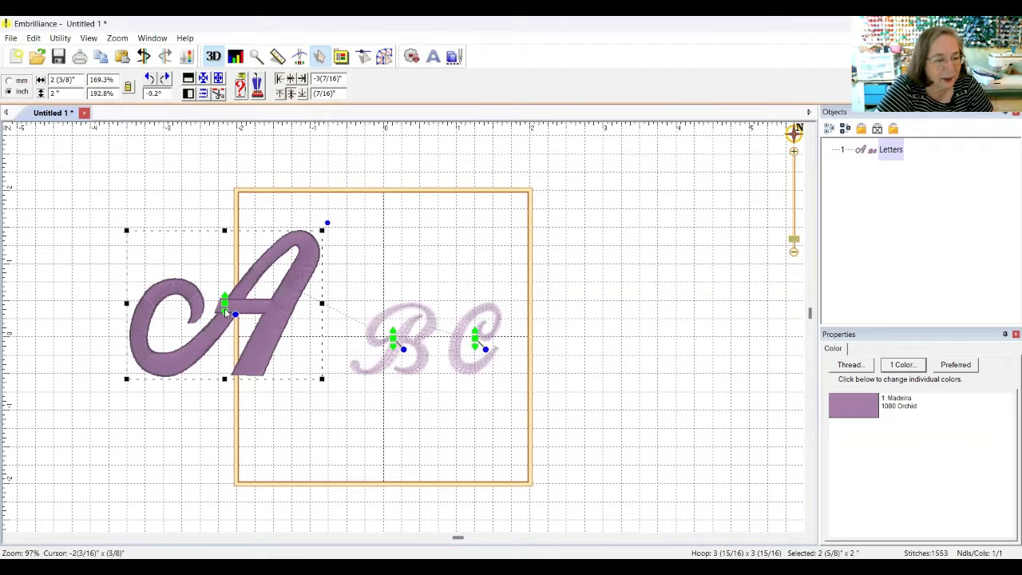
{"action": "left_click_drag", "start_coordinate": [224, 312], "coordinate": [312, 332]}
{"action": "left_click_drag", "start_coordinate": [228, 345], "coordinate": [305, 337]}
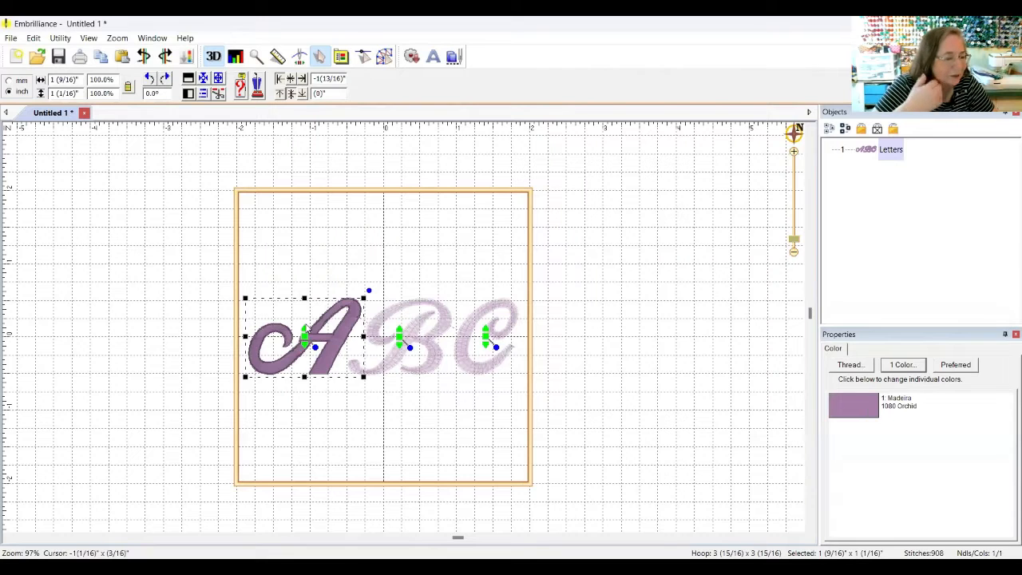
Step: Shift all three letters together by the letter A, placing its upper-left corner at about -1 15/16, 1/4 inch
{"action": "mouse_move", "coordinate": [305, 337]}
{"action": "left_mouse_down"}
{"action": "mouse_move", "coordinate": [304, 270]}
{"action": "mouse_move", "coordinate": [295, 386]}
{"action": "mouse_move", "coordinate": [305, 336]}
{"action": "left_mouse_up"}
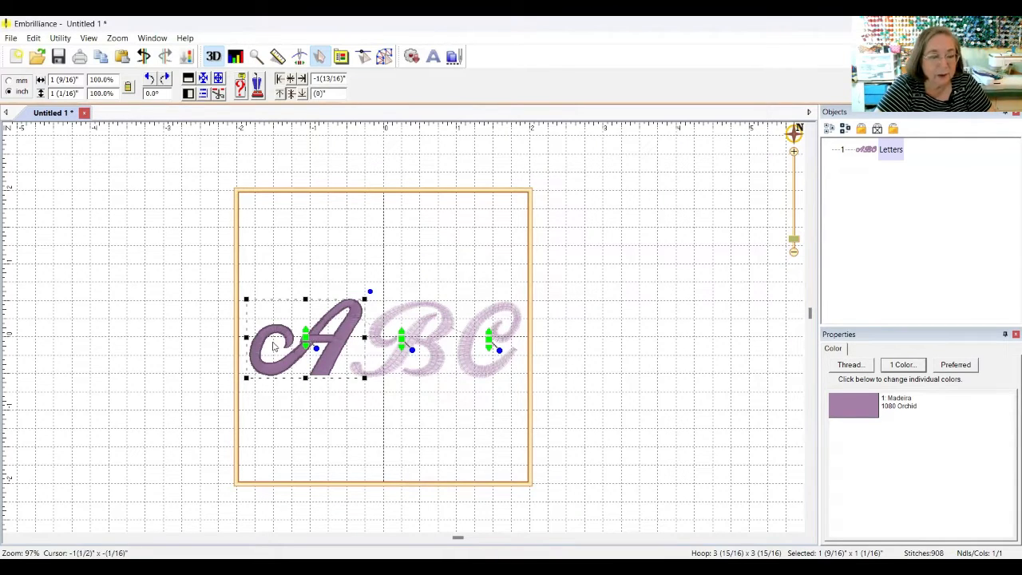
{"action": "mouse_move", "coordinate": [306, 335]}
{"action": "left_mouse_down"}
{"action": "mouse_move", "coordinate": [315, 287]}
{"action": "mouse_move", "coordinate": [303, 419]}
{"action": "mouse_move", "coordinate": [303, 247]}
{"action": "mouse_move", "coordinate": [300, 357]}
{"action": "mouse_move", "coordinate": [300, 305]}
{"action": "mouse_move", "coordinate": [299, 322]}
{"action": "left_mouse_up"}
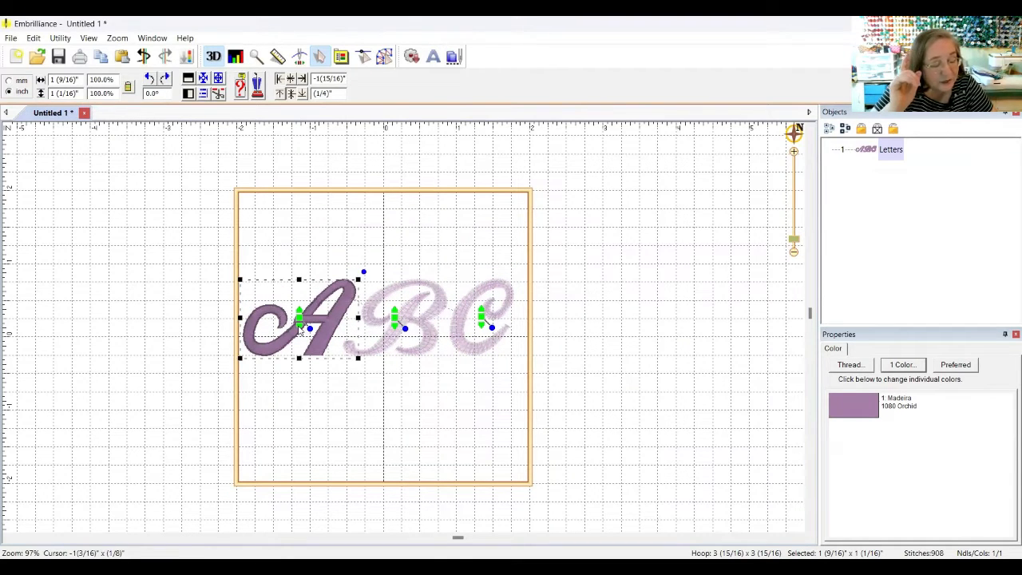
Step: Select the letter B, shift it slightly up and away from A together with C, and rotate B to about -2.4°
{"action": "left_click", "coordinate": [395, 317]}
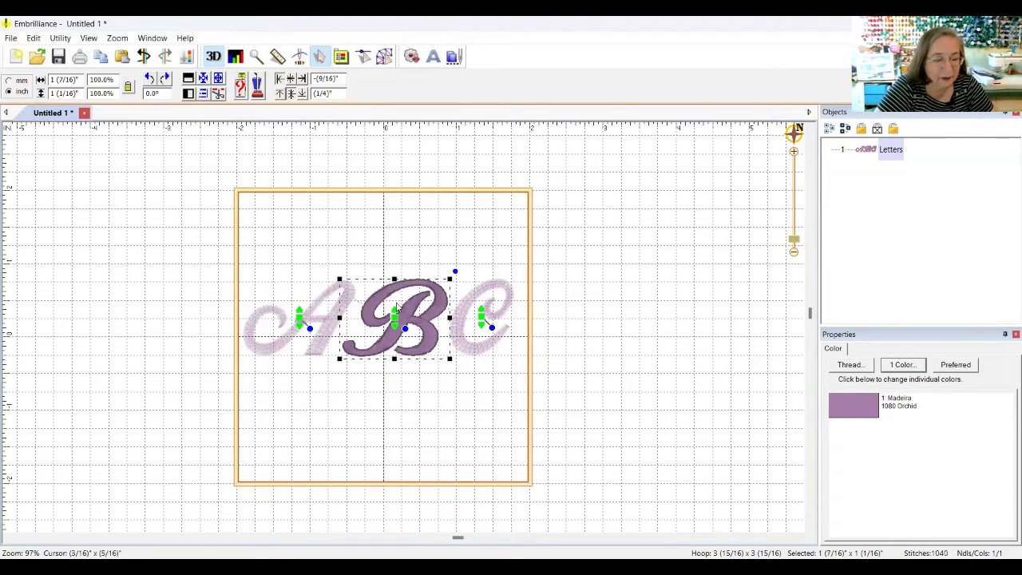
{"action": "left_click_drag", "start_coordinate": [394, 317], "coordinate": [414, 330]}
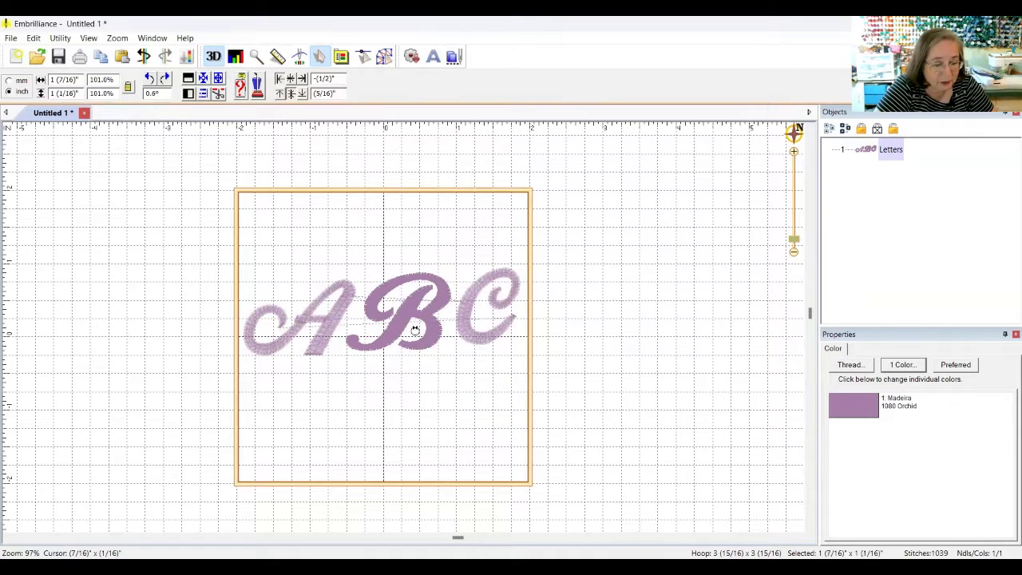
{"action": "left_click_drag", "start_coordinate": [415, 330], "coordinate": [415, 332]}
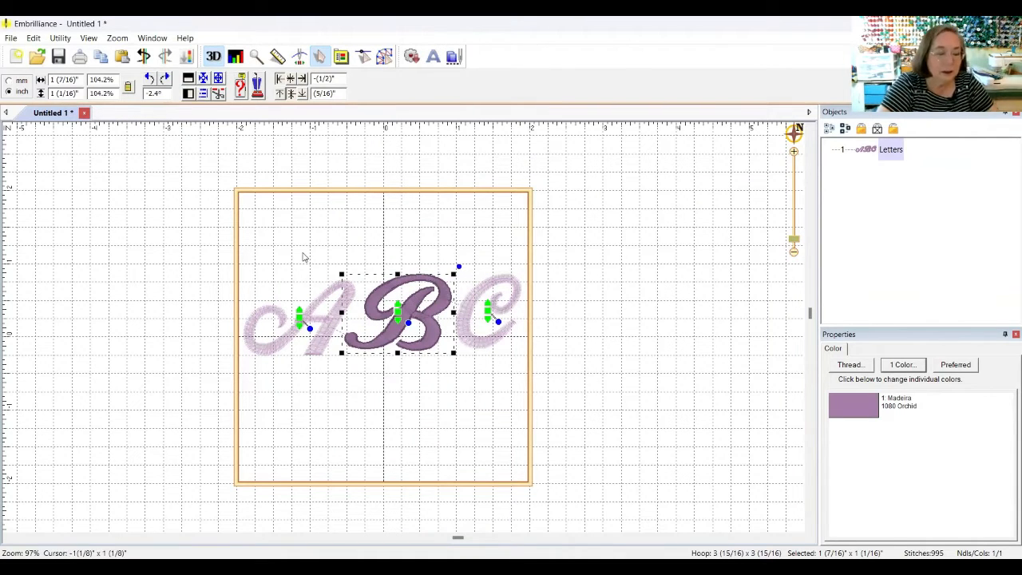
Step: Rotate the letter A on its own, leaving B and C where they are
{"action": "left_click_drag", "start_coordinate": [310, 328], "coordinate": [321, 355]}
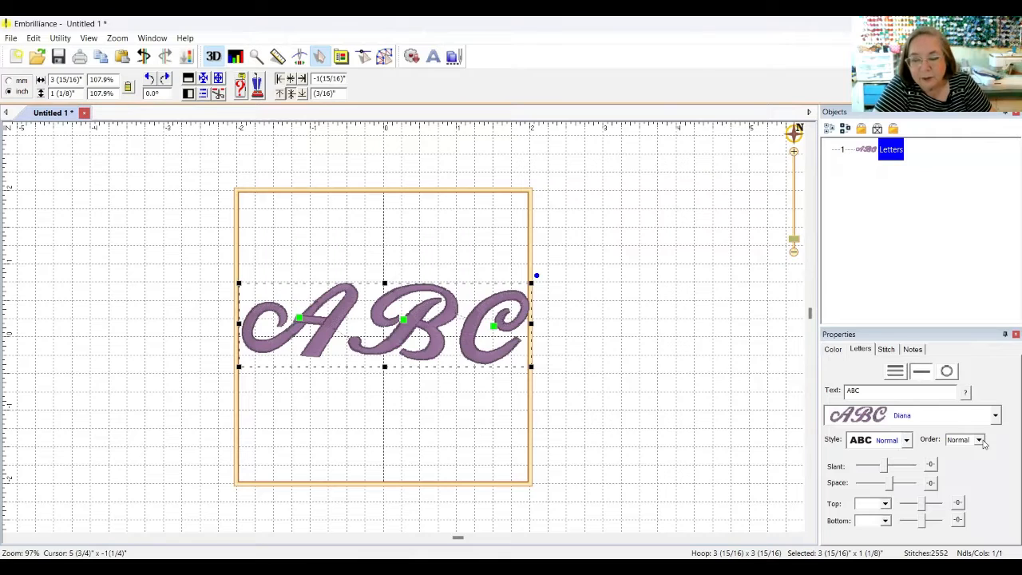
Step: Set the letters' sewing order to R-L-C, change it to C-L-R, and review the sequence in the stitch simulator
{"action": "left_click", "coordinate": [980, 440]}
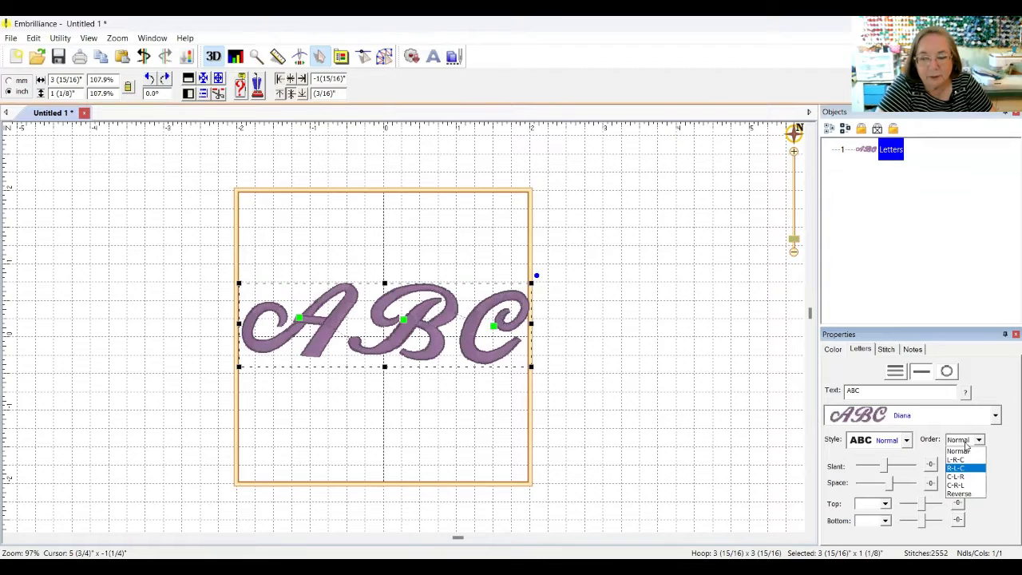
{"action": "left_click", "coordinate": [973, 469]}
{"action": "left_click", "coordinate": [979, 440]}
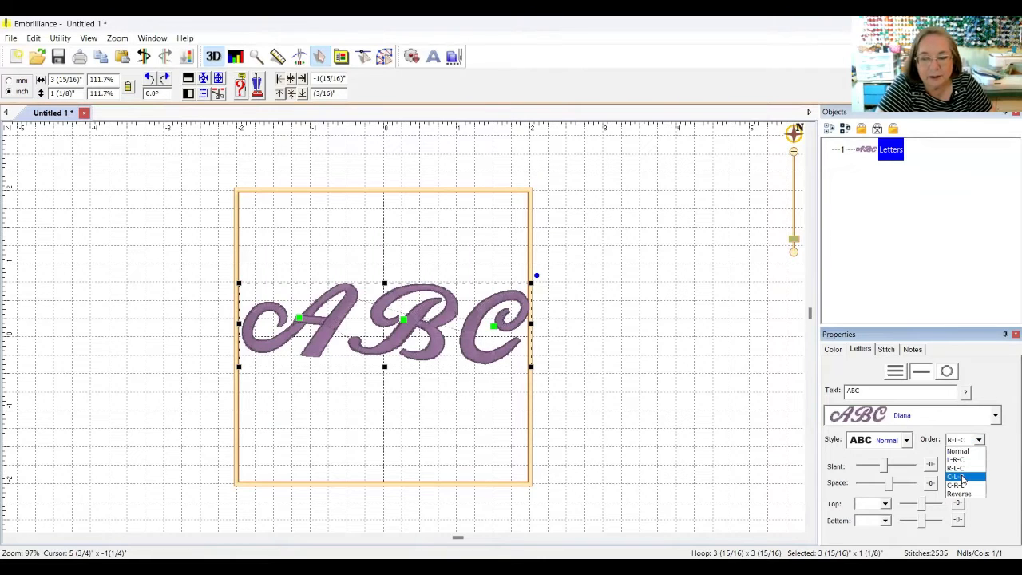
{"action": "left_click", "coordinate": [962, 477]}
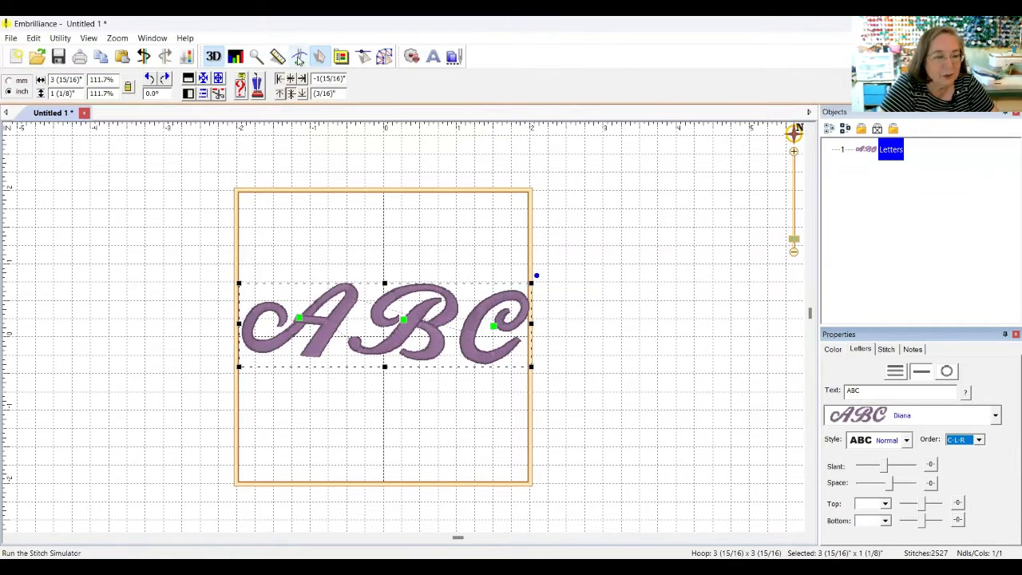
{"action": "left_click", "coordinate": [298, 57]}
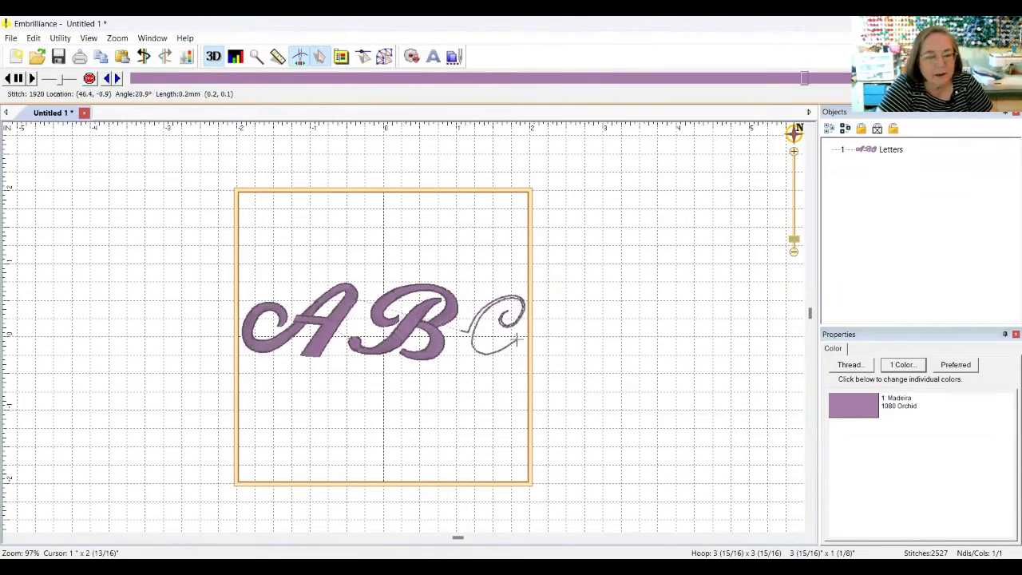
{"action": "left_click_drag", "start_coordinate": [804, 77], "coordinate": [129, 73]}
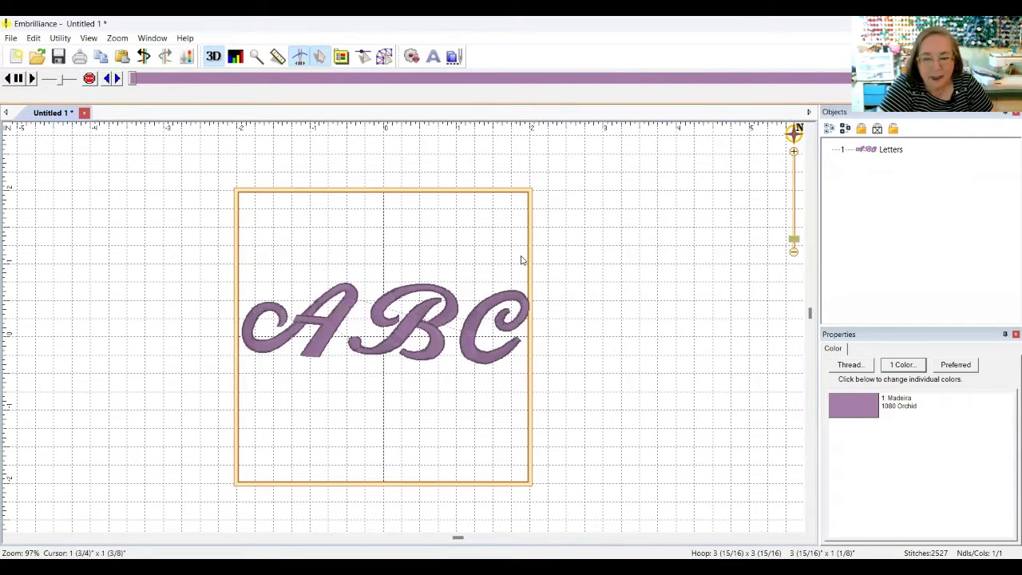
Step: Set the lettering's sewing order to Reverse and run the stitch simulation through to the end
{"action": "left_click", "coordinate": [447, 299]}
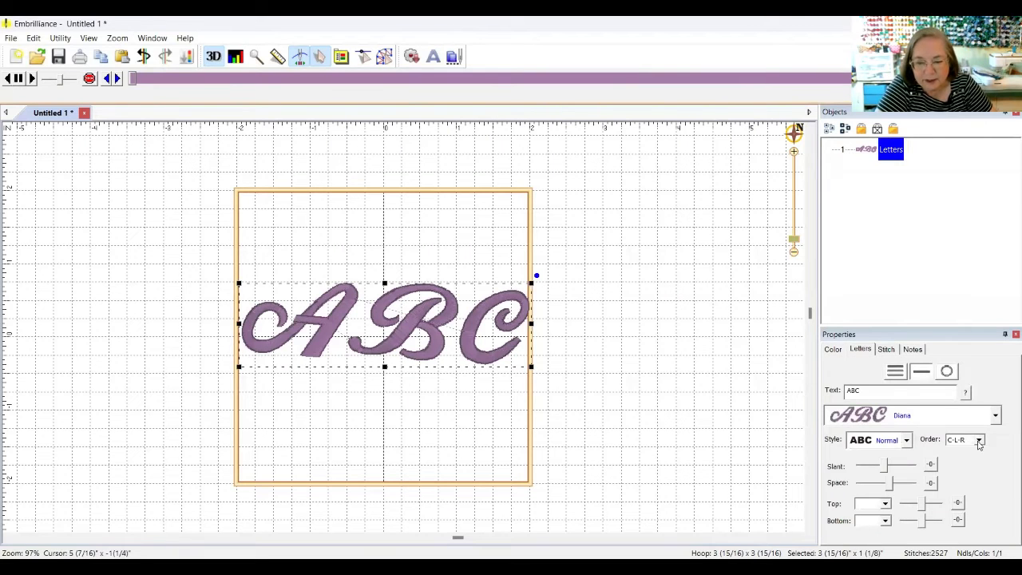
{"action": "left_click", "coordinate": [979, 440]}
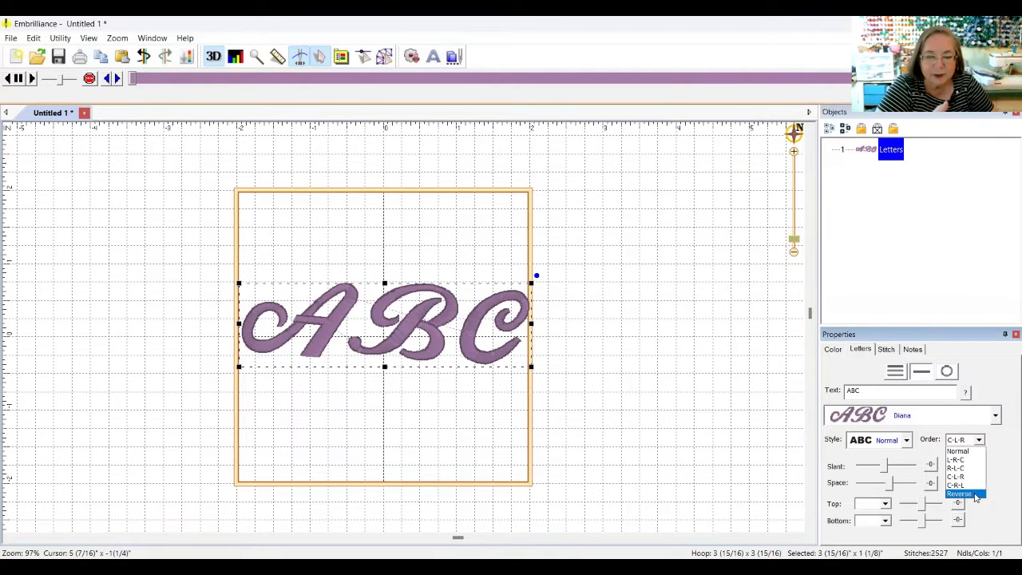
{"action": "left_click", "coordinate": [976, 495]}
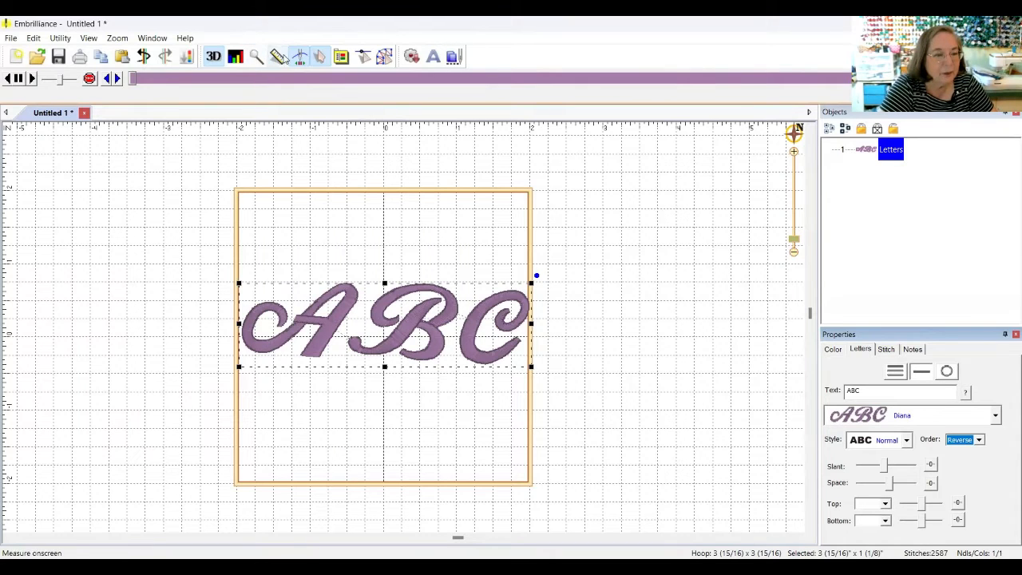
{"action": "left_click", "coordinate": [319, 56]}
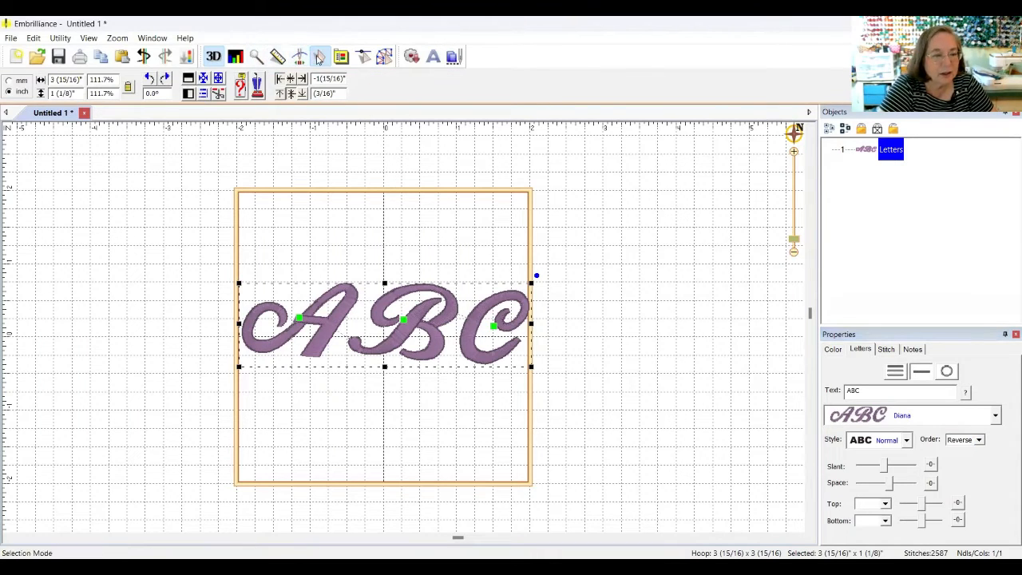
{"action": "left_click", "coordinate": [300, 56]}
{"action": "left_click_drag", "start_coordinate": [133, 82], "coordinate": [981, 75]}
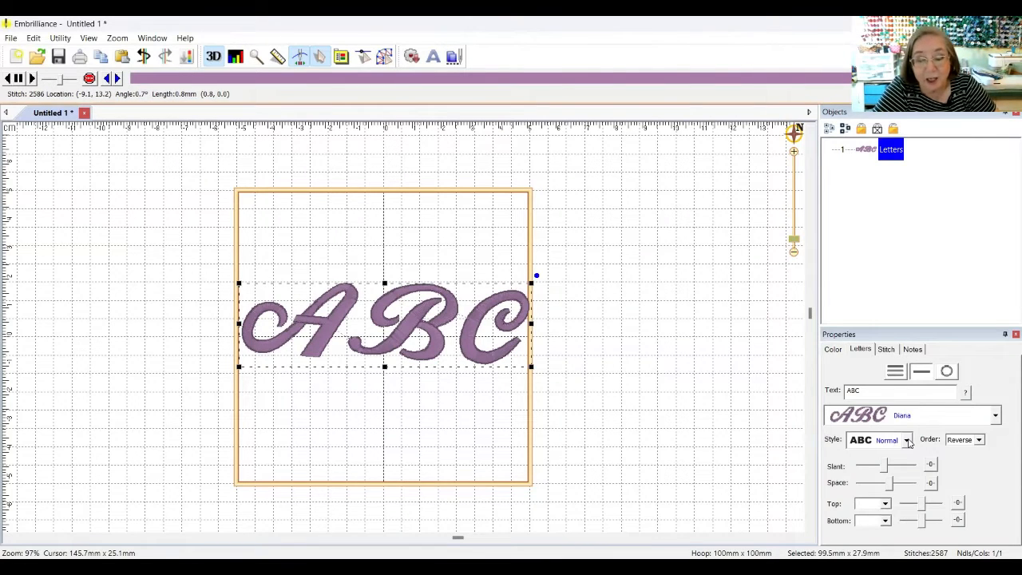
Step: Try the Vertical style on the lettering, switch to Square Left, and rotate the whole arrangement to about 3.1°
{"action": "left_click", "coordinate": [908, 441]}
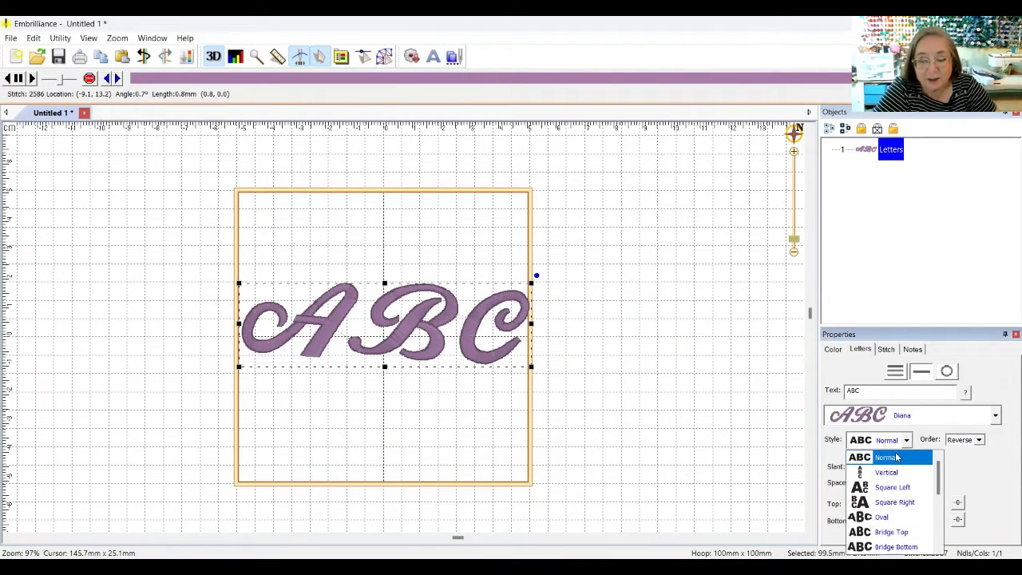
{"action": "left_click", "coordinate": [884, 473]}
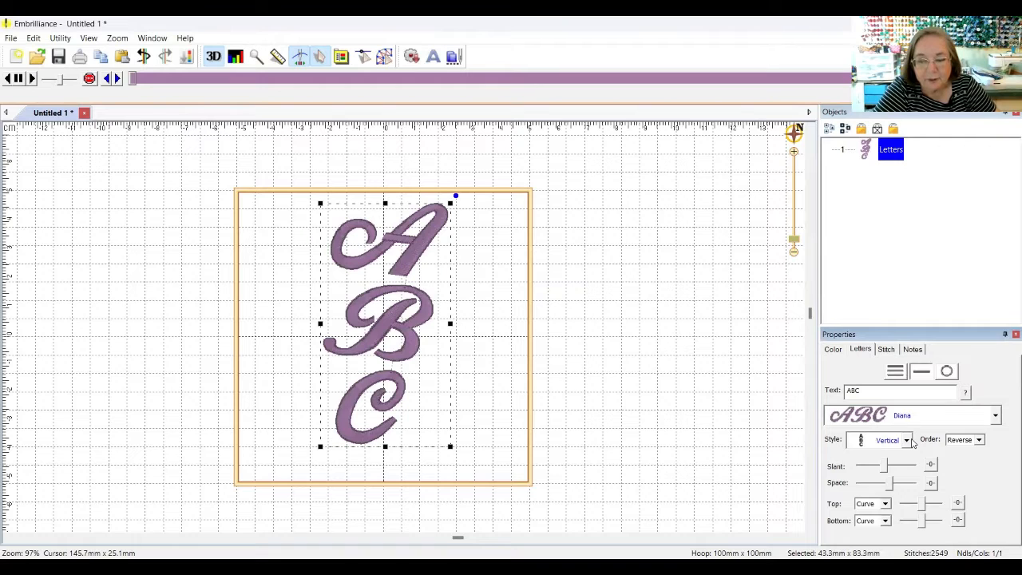
{"action": "left_click", "coordinate": [908, 441]}
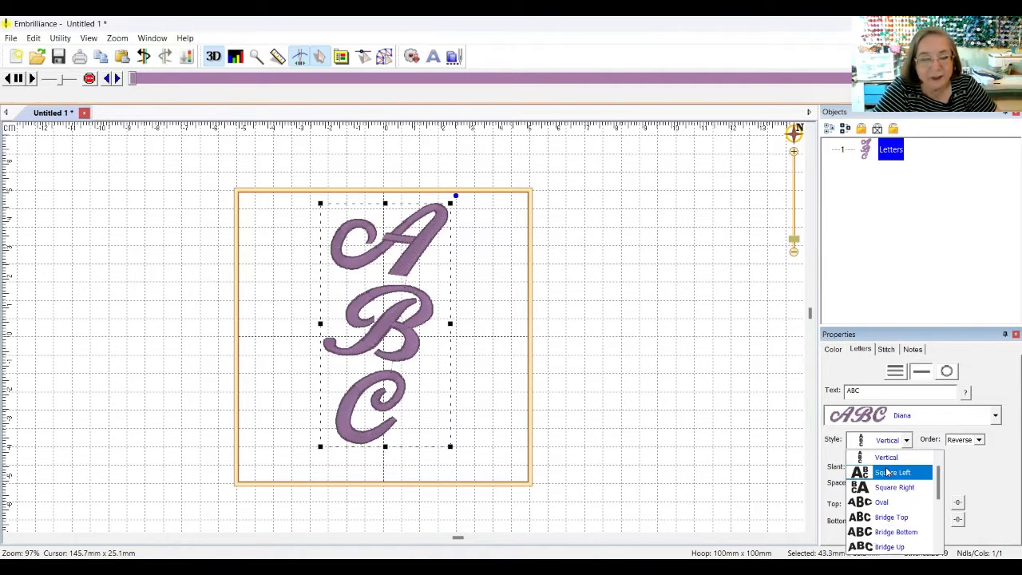
{"action": "left_click", "coordinate": [887, 473]}
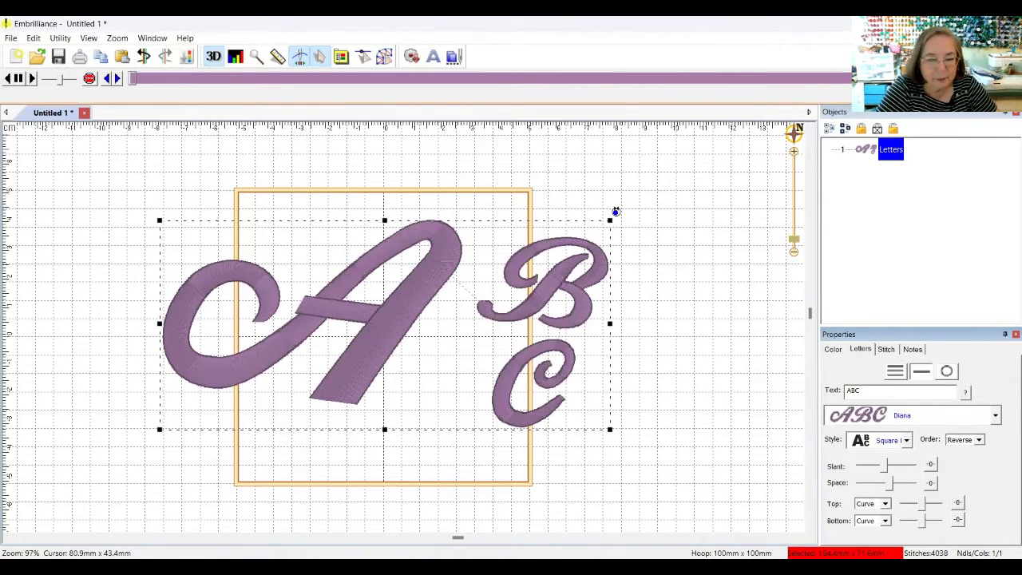
{"action": "left_click_drag", "start_coordinate": [616, 212], "coordinate": [587, 175]}
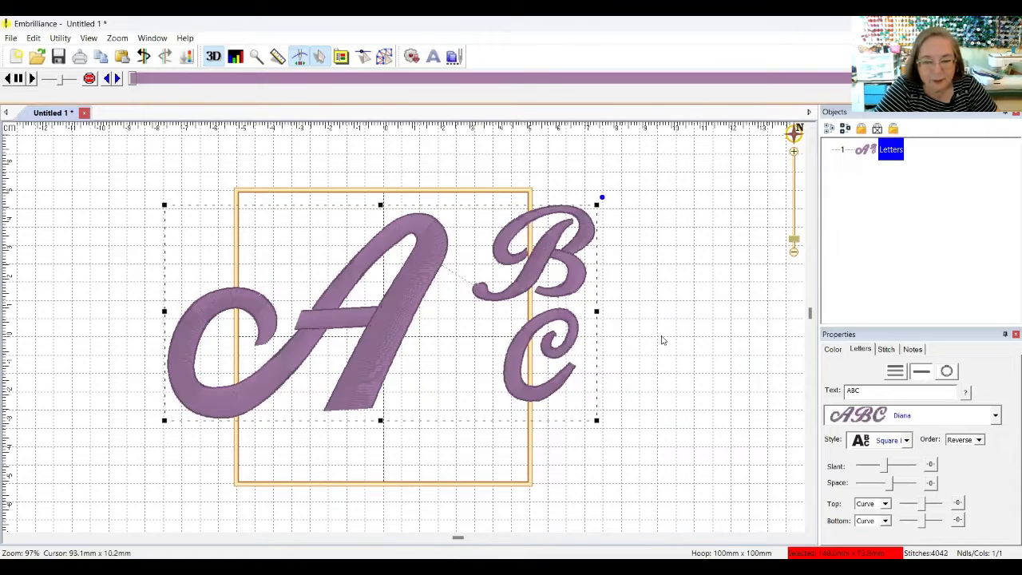
Step: Apply the Square Right style, move the large letter A closer to B and C, and rotate it counterclockwise
{"action": "left_click", "coordinate": [906, 440]}
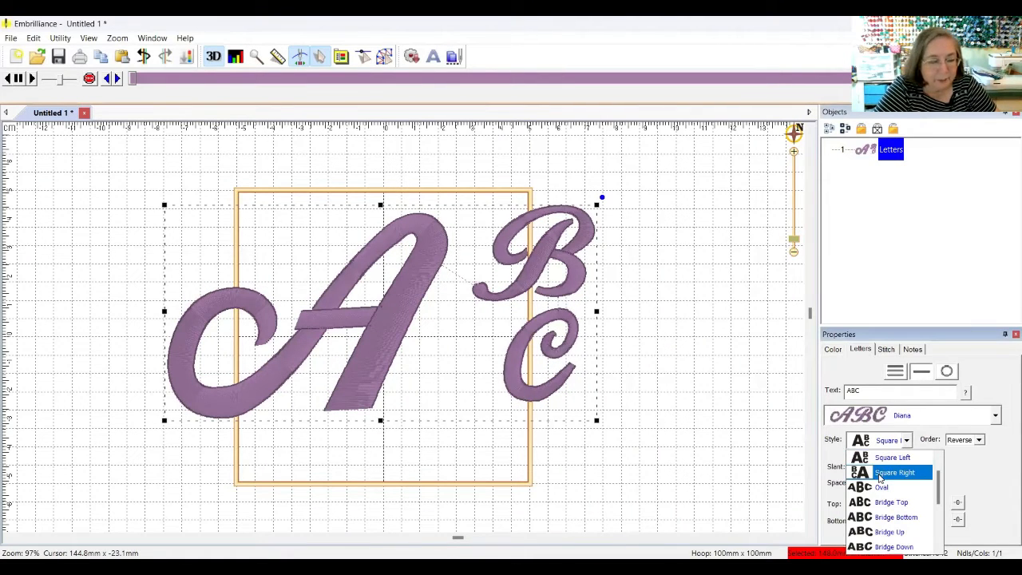
{"action": "left_click", "coordinate": [881, 475]}
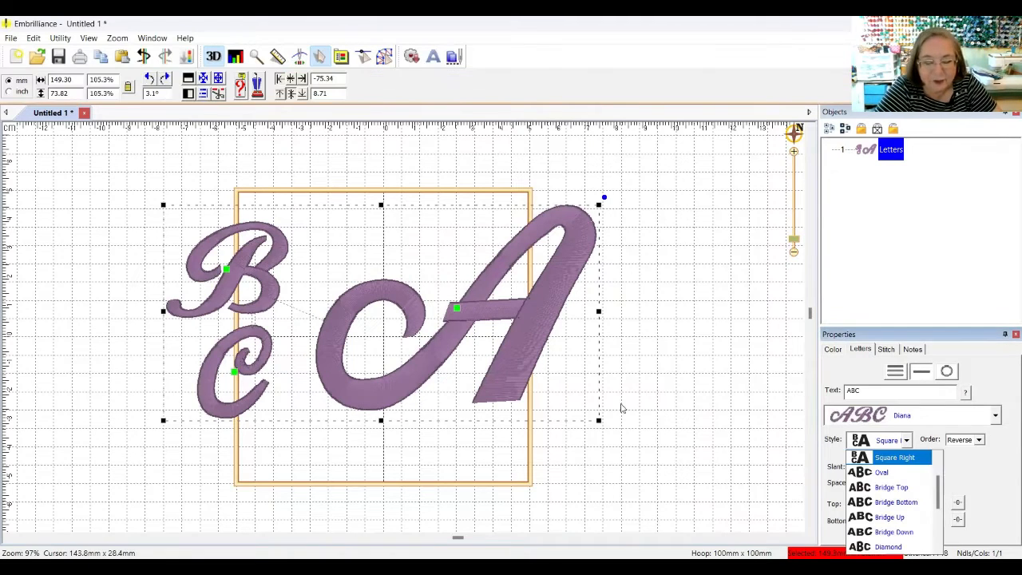
{"action": "left_click", "coordinate": [455, 309]}
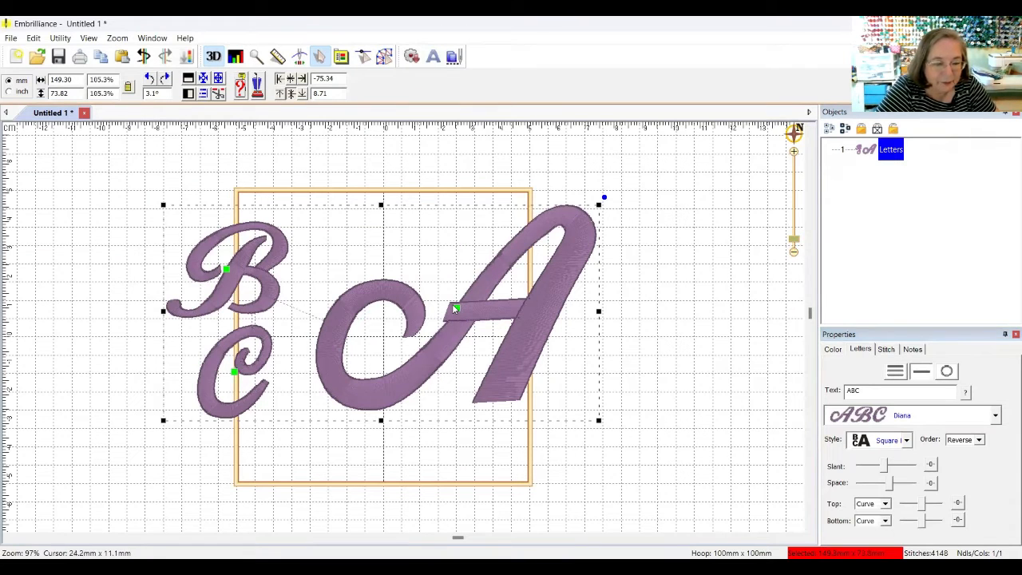
{"action": "left_click_drag", "start_coordinate": [454, 308], "coordinate": [419, 327]}
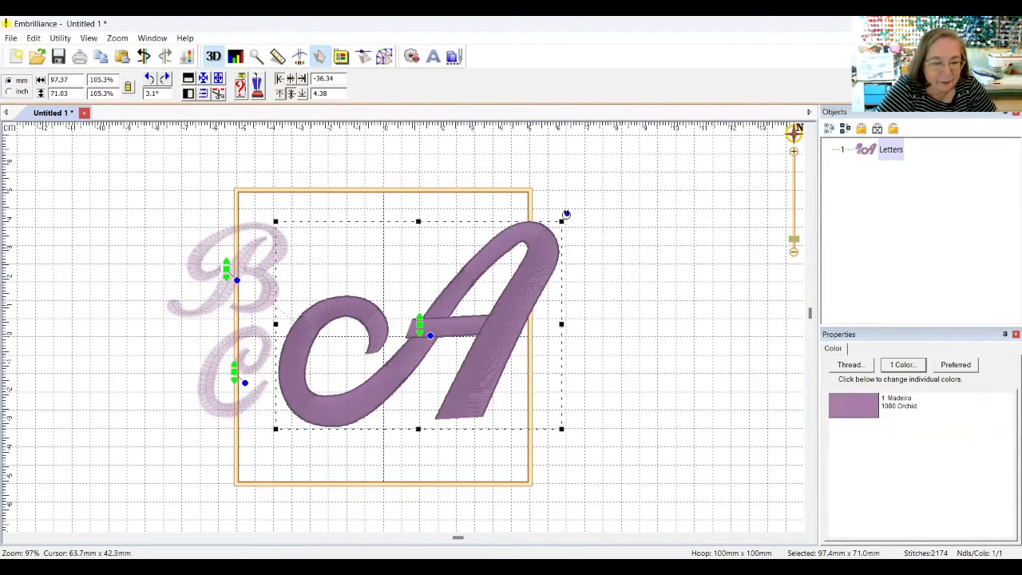
{"action": "left_click_drag", "start_coordinate": [567, 214], "coordinate": [469, 178]}
{"action": "left_click_drag", "start_coordinate": [489, 270], "coordinate": [463, 248]}
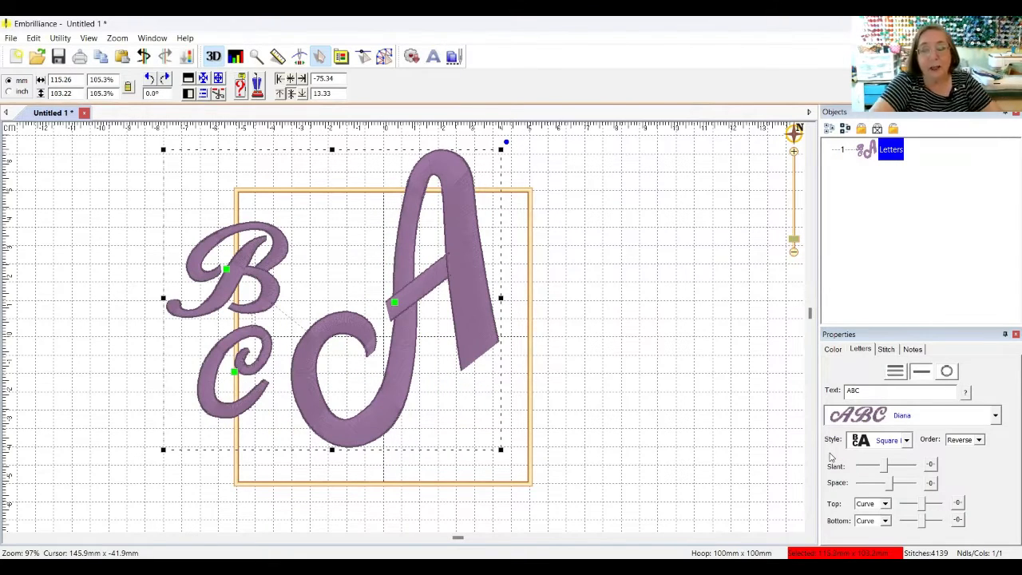
Step: Try the Oval style, switch to Diamond, and stretch the lettering vertically to about 109 mm
{"action": "left_click", "coordinate": [907, 441]}
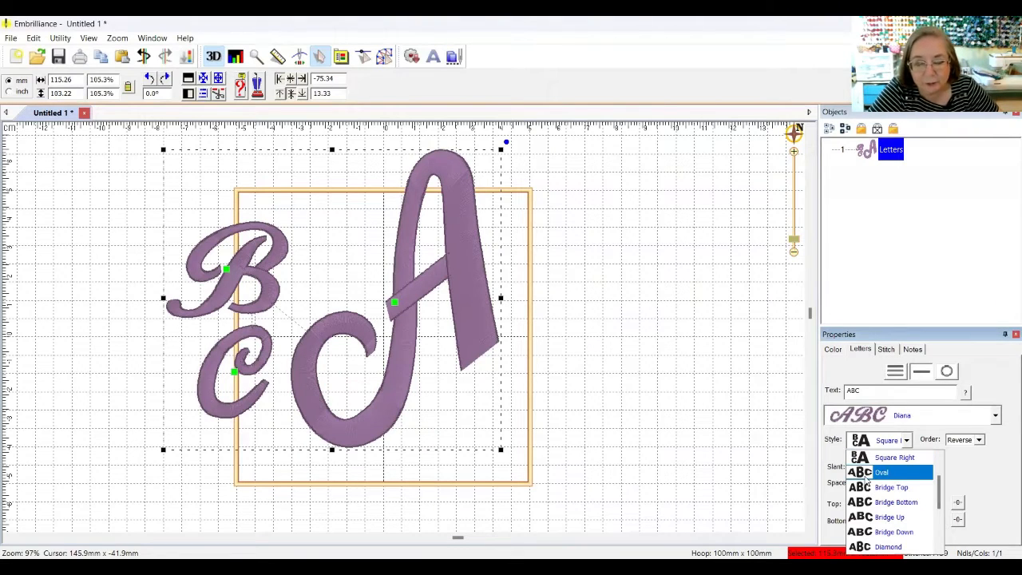
{"action": "left_click", "coordinate": [871, 474]}
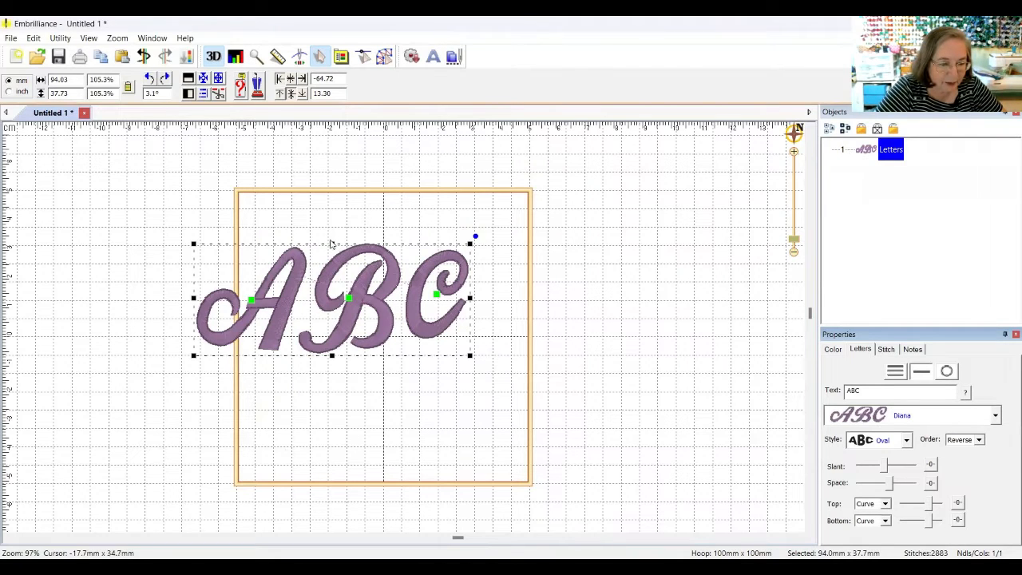
{"action": "left_click_drag", "start_coordinate": [331, 243], "coordinate": [332, 472]}
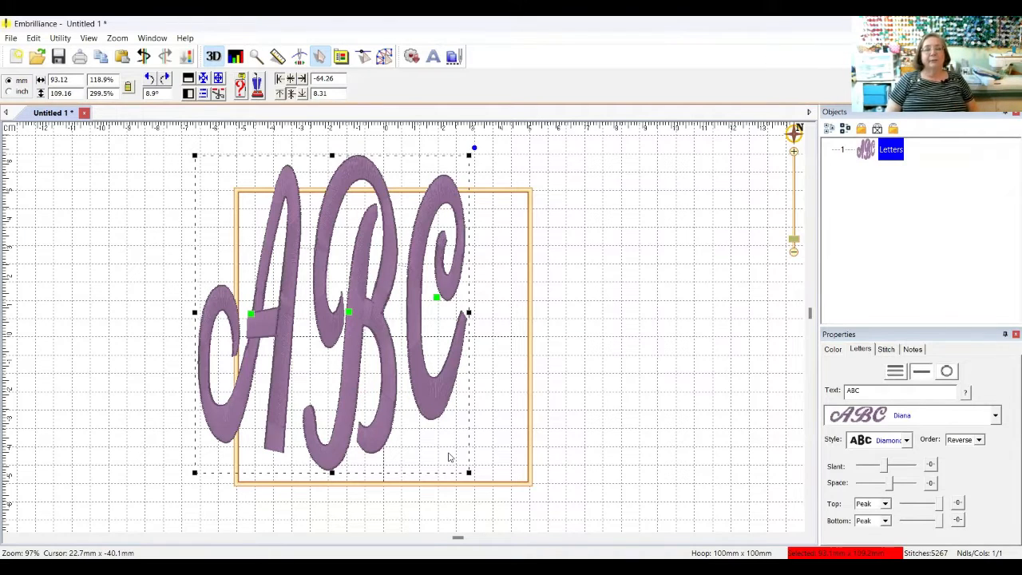
Step: Change the font to MGM_Diamond, rotate the lettering to about -3.7°, and move it nearer the hoop's center
{"action": "left_click", "coordinate": [995, 417]}
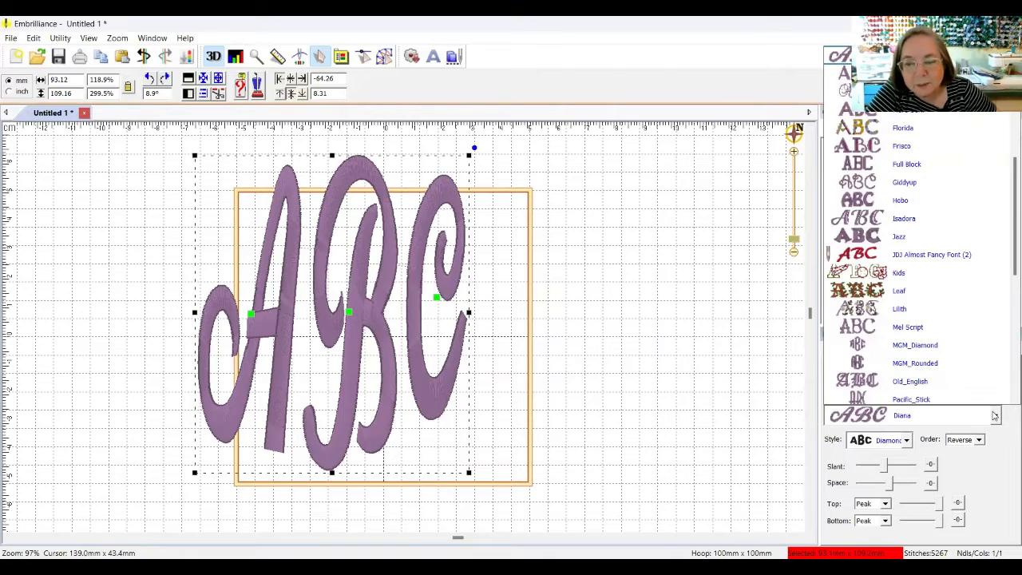
{"action": "scroll", "coordinate": [1002, 361], "scroll_direction": "down", "scroll_amount": 3}
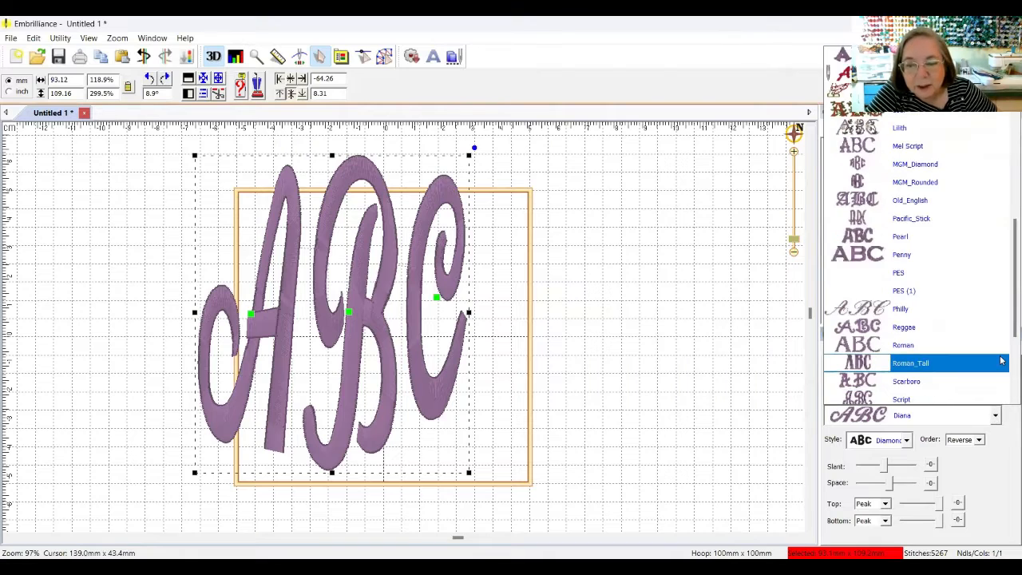
{"action": "left_click", "coordinate": [937, 168]}
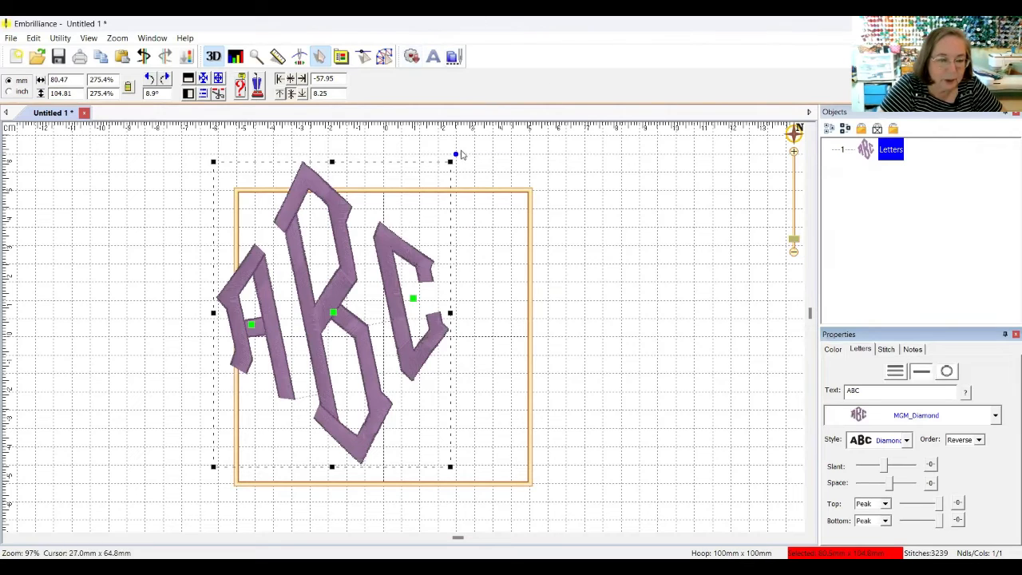
{"action": "left_click_drag", "start_coordinate": [457, 154], "coordinate": [487, 183]}
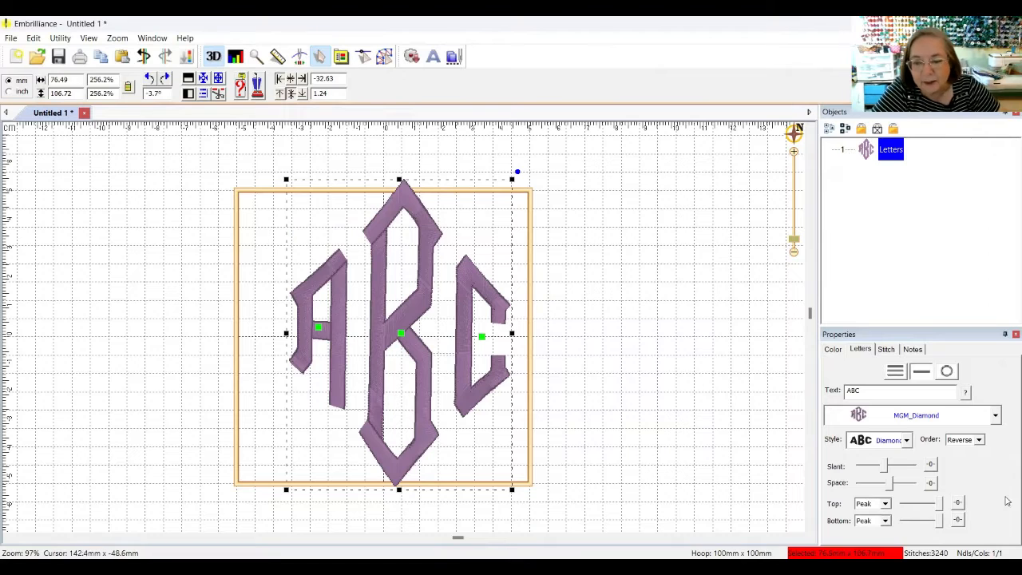
Step: Change the font to Roman_Tall and the text to ACG, with the lettering about 34 by 49 mm
{"action": "left_click", "coordinate": [995, 414]}
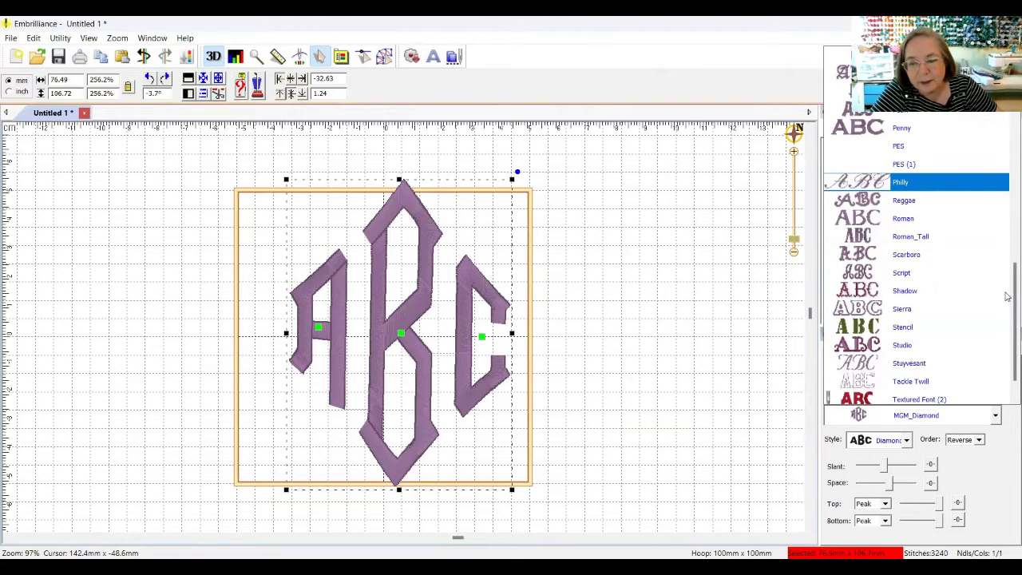
{"action": "left_click_drag", "start_coordinate": [1008, 294], "coordinate": [1008, 231]}
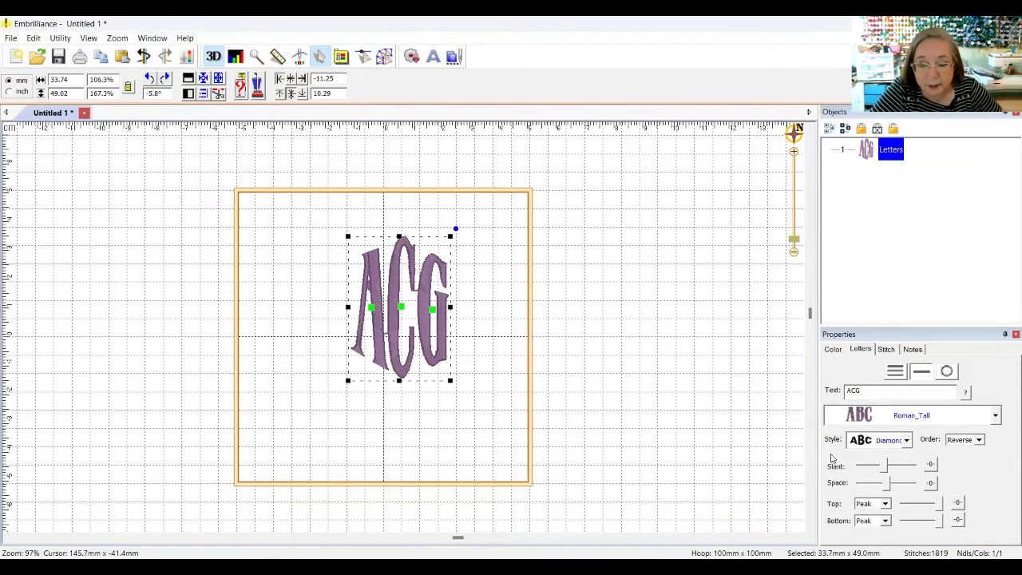
Step: Set the ACG lettering's top shape to Curve and reduce its height to about 51 mm
{"action": "left_click", "coordinate": [885, 504]}
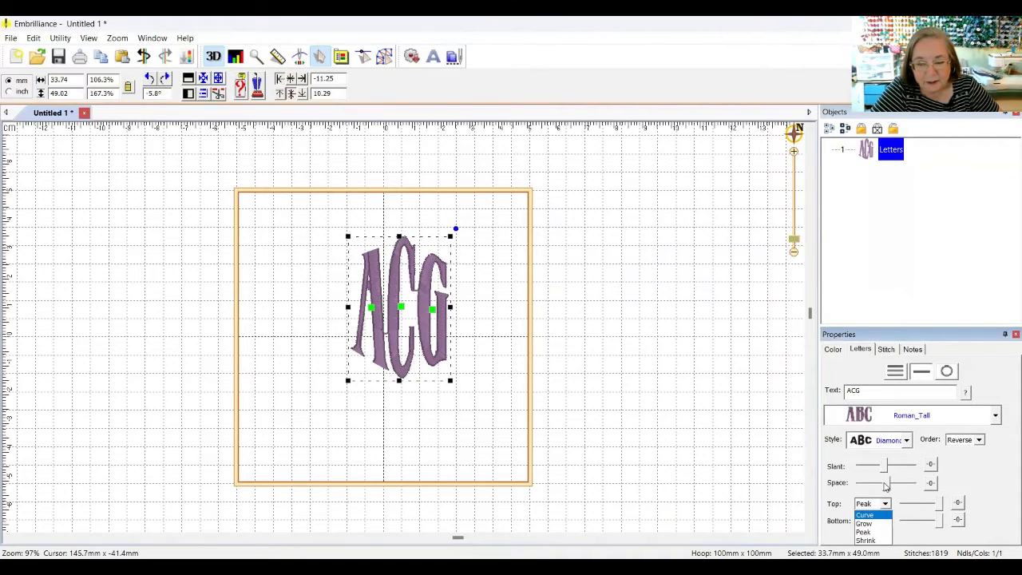
{"action": "left_click", "coordinate": [904, 486]}
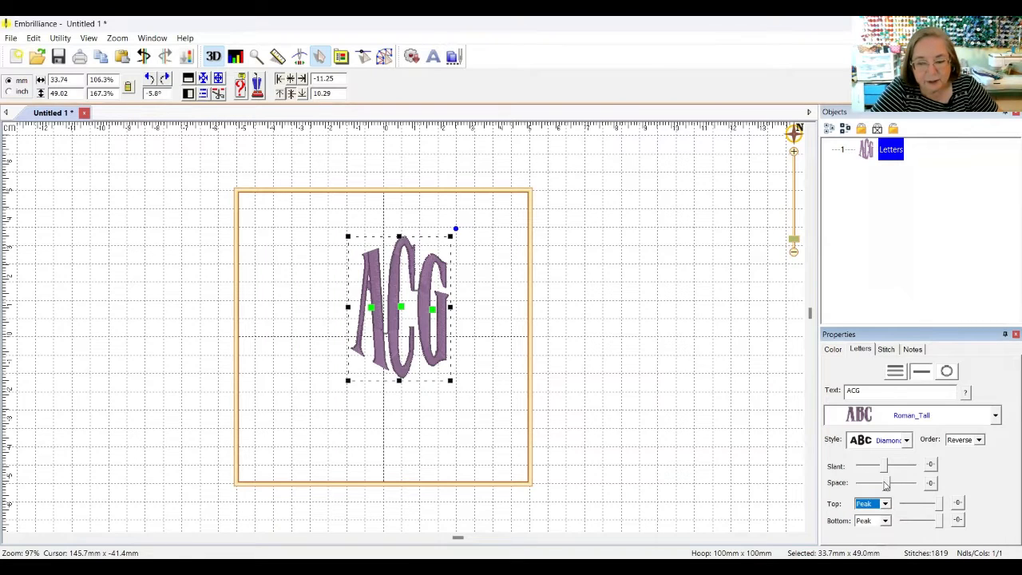
{"action": "left_click_drag", "start_coordinate": [887, 484], "coordinate": [887, 486]}
{"action": "left_click", "coordinate": [886, 504]}
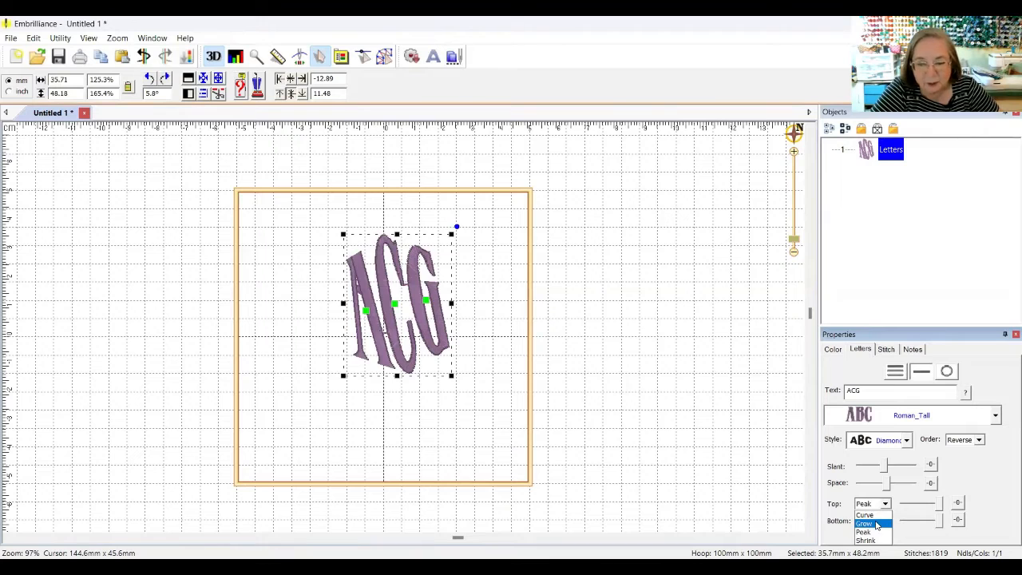
{"action": "left_click", "coordinate": [879, 516]}
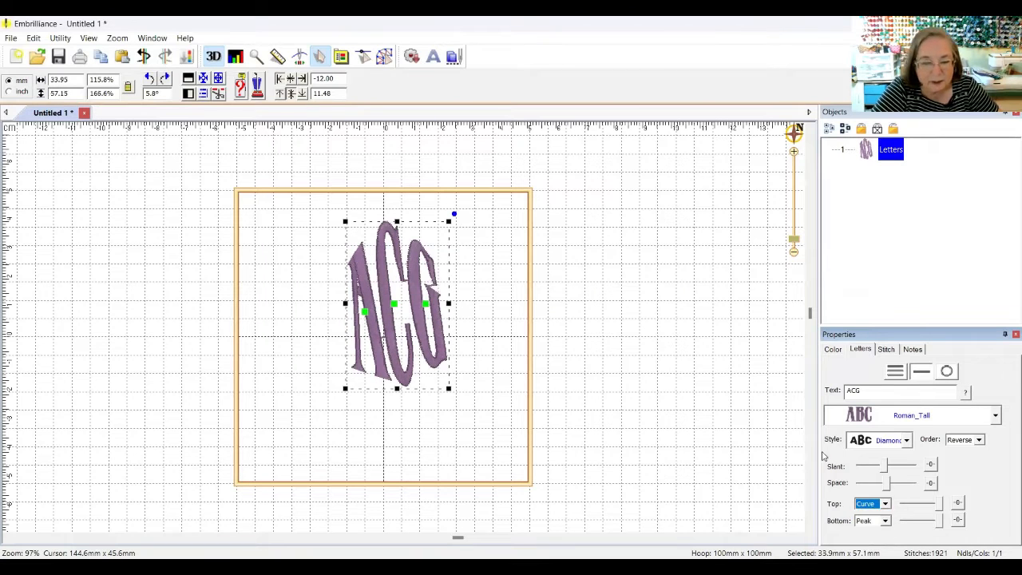
{"action": "mouse_move", "coordinate": [397, 221]}
{"action": "left_mouse_down"}
{"action": "mouse_move", "coordinate": [405, 183]}
{"action": "mouse_move", "coordinate": [397, 238]}
{"action": "left_mouse_up"}
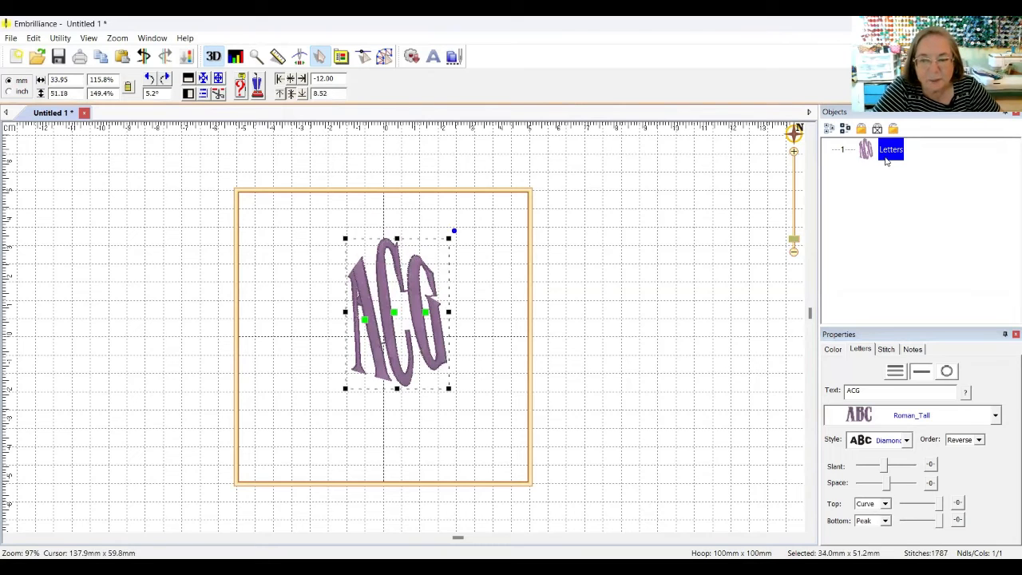
Step: Replace the ACG lettering with new Block ABC lettering in Oval style, stretched vertically to about 44 mm
{"action": "left_click", "coordinate": [908, 152]}
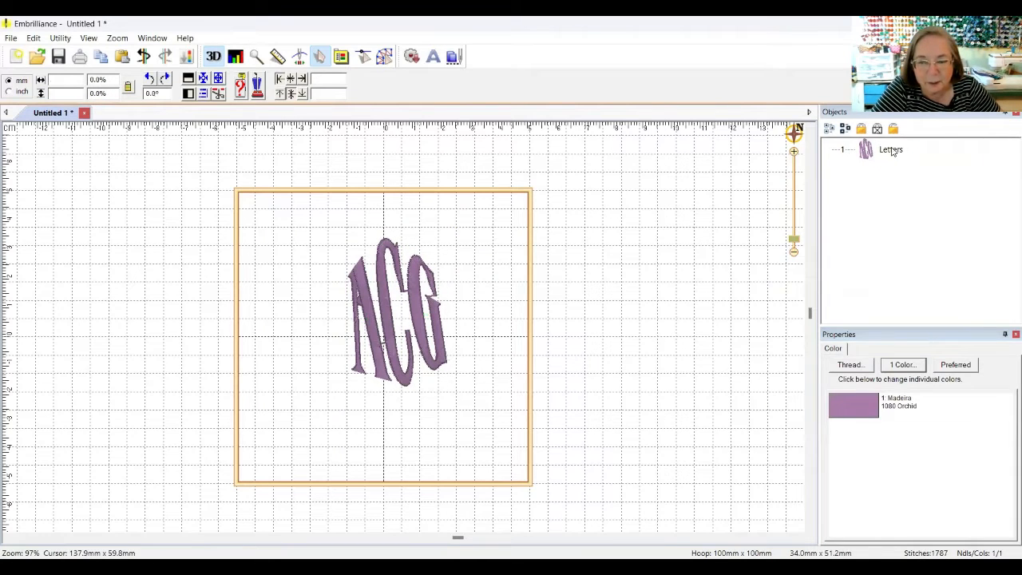
{"action": "left_click", "coordinate": [893, 152]}
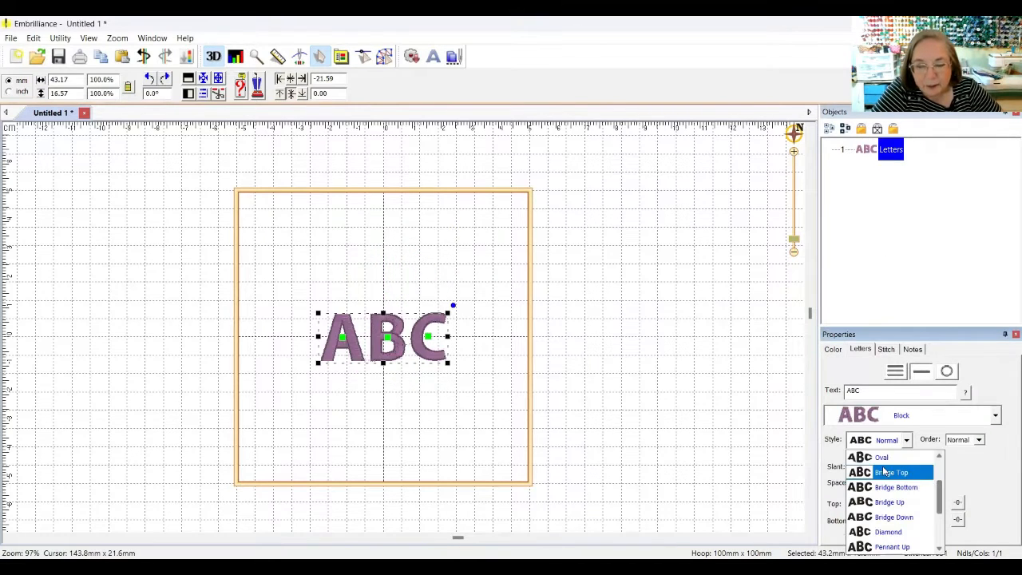
{"action": "left_click", "coordinate": [883, 458]}
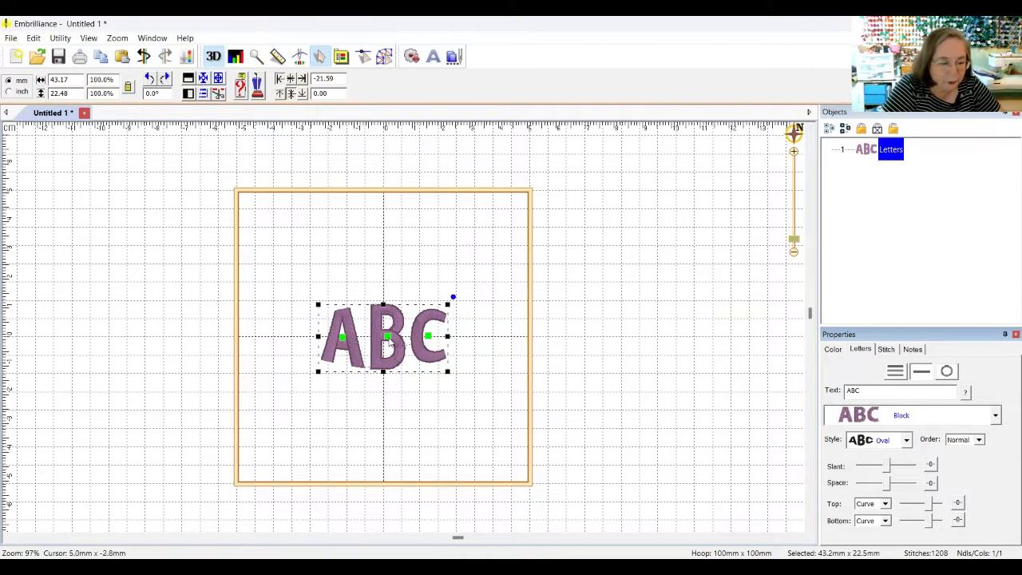
{"action": "left_click_drag", "start_coordinate": [383, 305], "coordinate": [383, 274]}
{"action": "left_click_drag", "start_coordinate": [383, 371], "coordinate": [383, 400]}
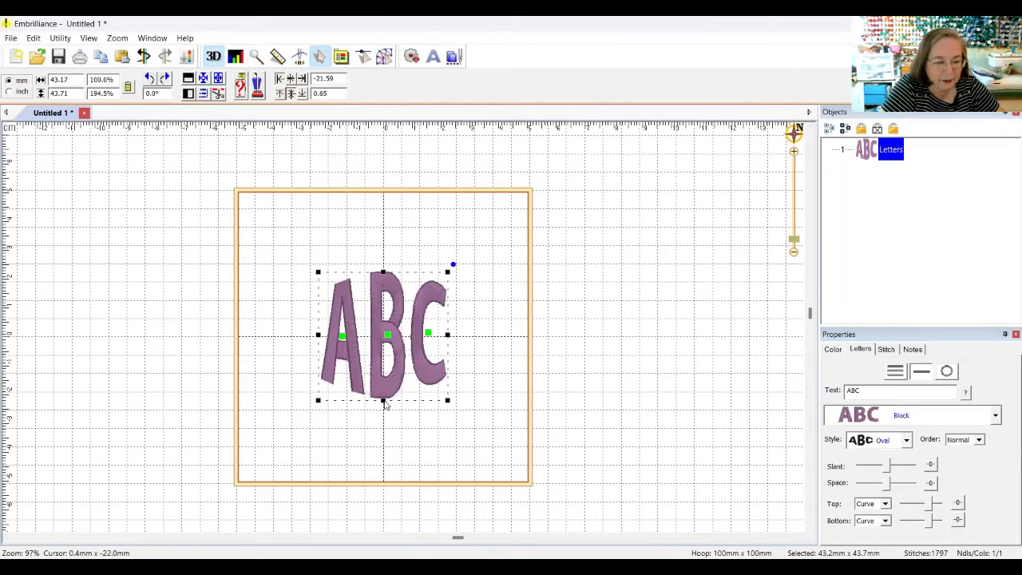
Step: Try the Shrink and Peak top shapes on the ABC lettering, and set its top shape to Grow
{"action": "left_click", "coordinate": [885, 505]}
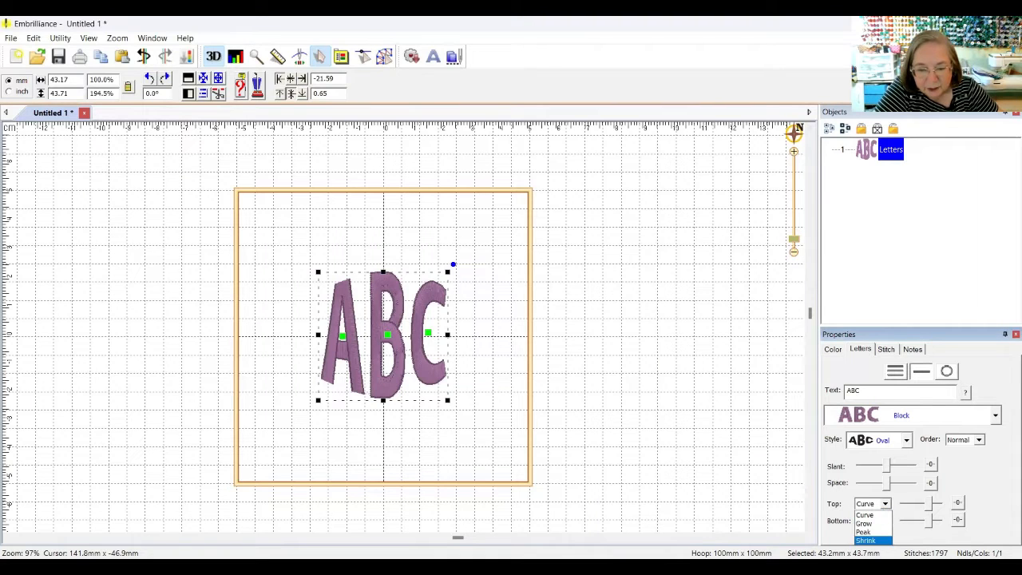
{"action": "left_click", "coordinate": [868, 541]}
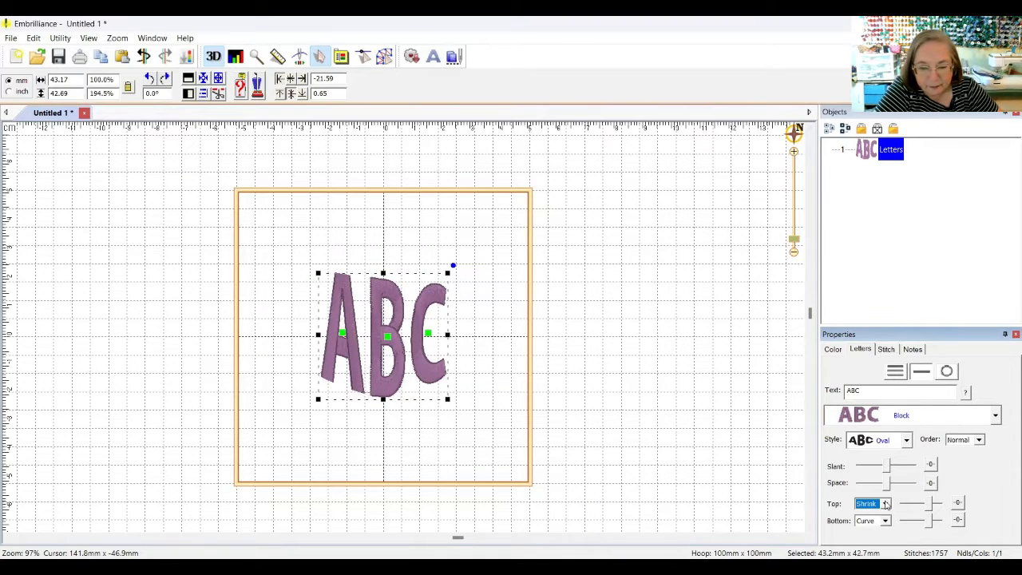
{"action": "left_click", "coordinate": [885, 505]}
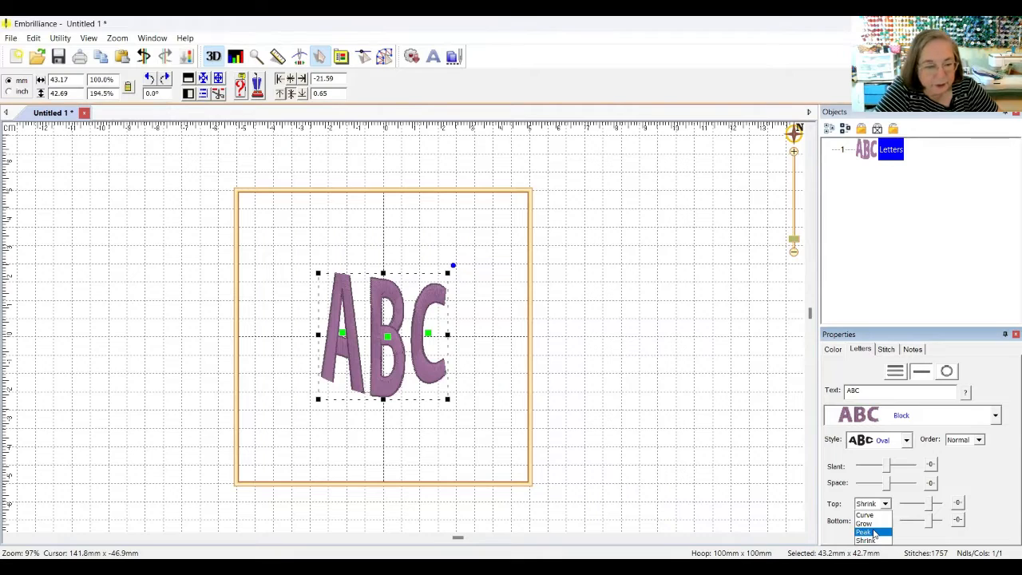
{"action": "left_click", "coordinate": [875, 533]}
{"action": "left_click", "coordinate": [885, 504]}
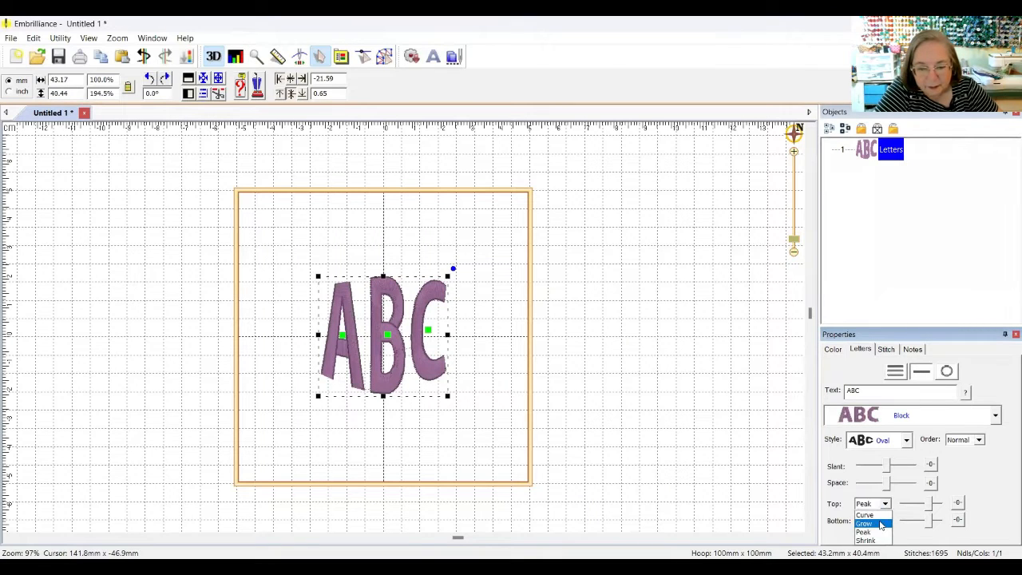
{"action": "left_click", "coordinate": [880, 524]}
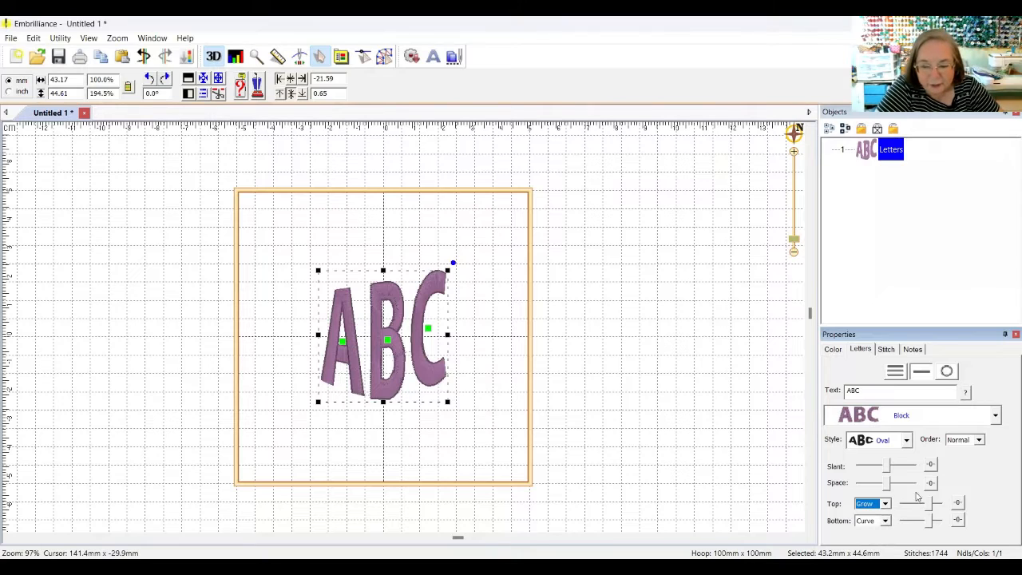
Step: Set the bottom shape to Grow and lower the top and bottom shape amounts, making the lettering about 29 mm high
{"action": "left_click", "coordinate": [885, 521]}
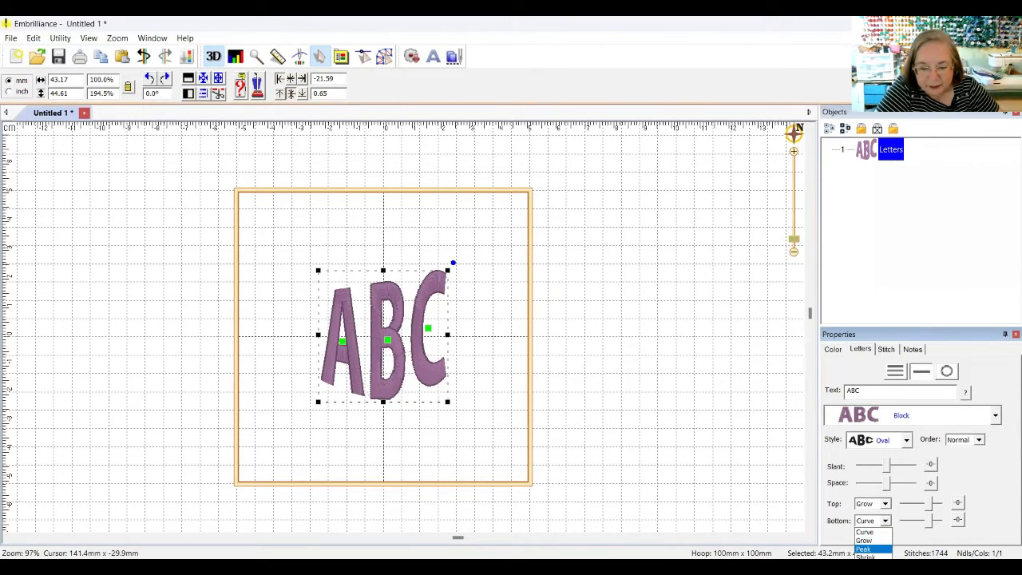
{"action": "left_click", "coordinate": [865, 541]}
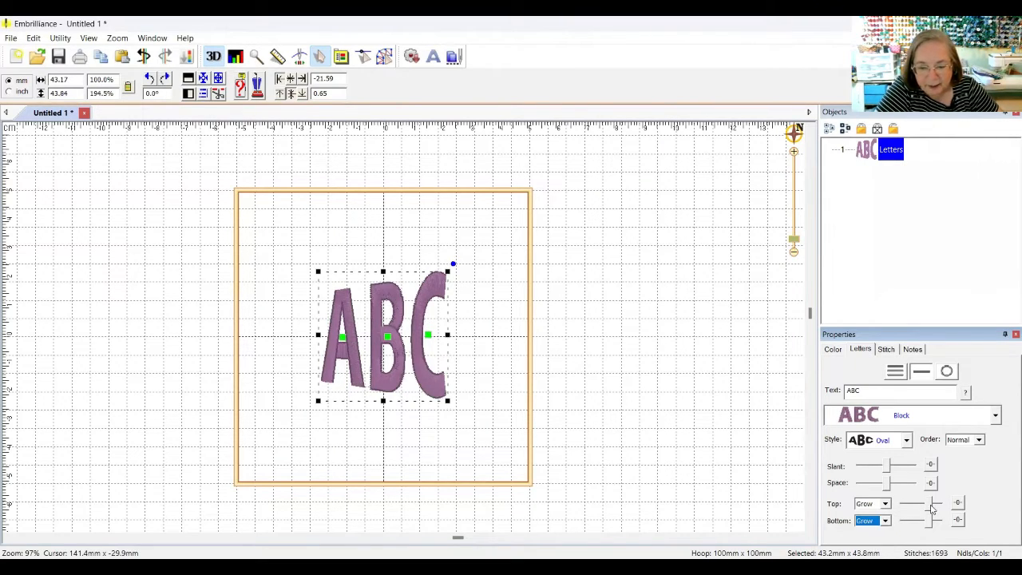
{"action": "left_click_drag", "start_coordinate": [939, 503], "coordinate": [905, 503]}
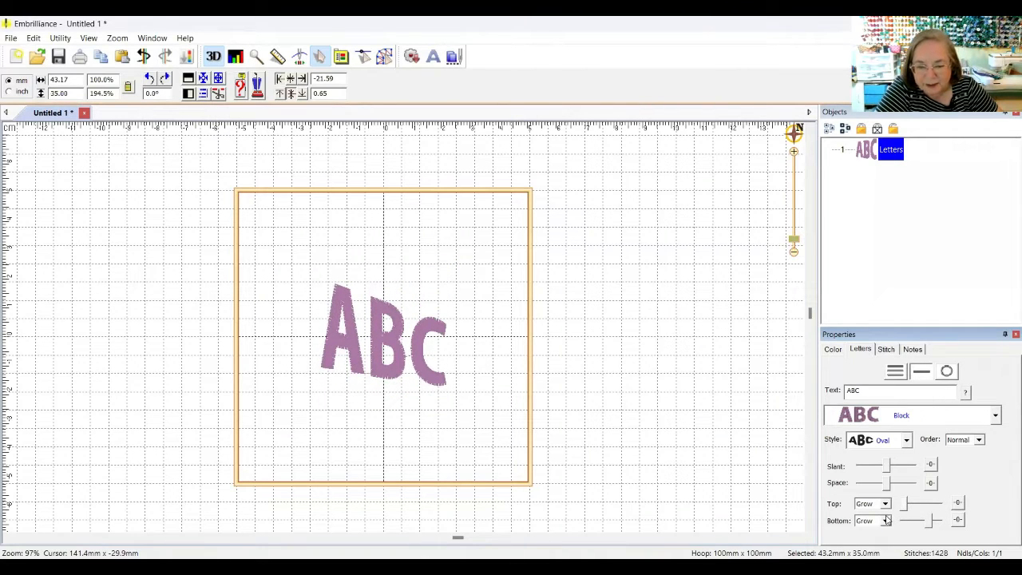
{"action": "mouse_move", "coordinate": [929, 524]}
{"action": "left_mouse_down"}
{"action": "mouse_move", "coordinate": [941, 522]}
{"action": "mouse_move", "coordinate": [911, 525]}
{"action": "left_mouse_up"}
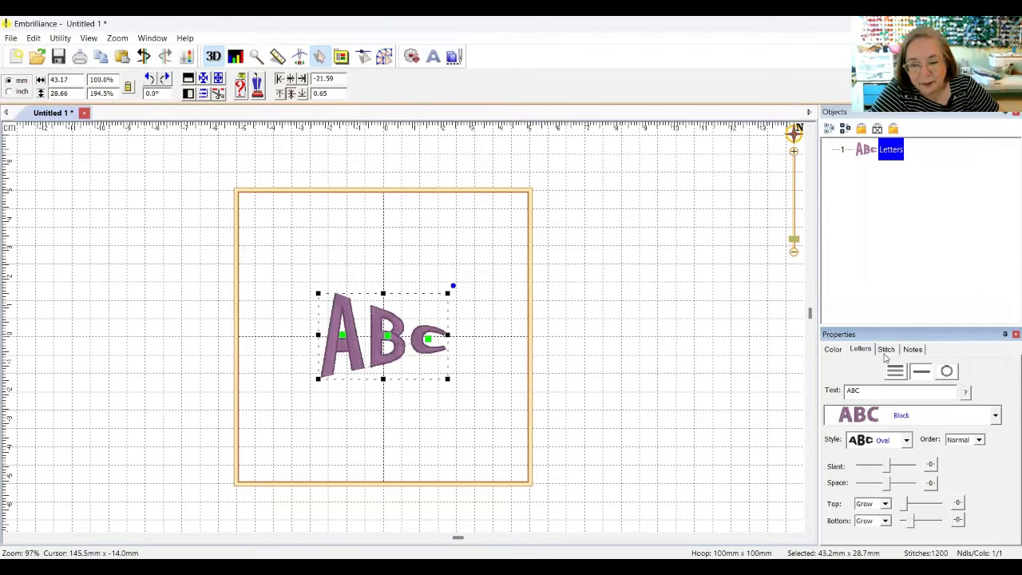
Step: Switch the lettering to multi-line and add the lines dfghjk, fghjkl and fghj below ABC
{"action": "left_click", "coordinate": [896, 372]}
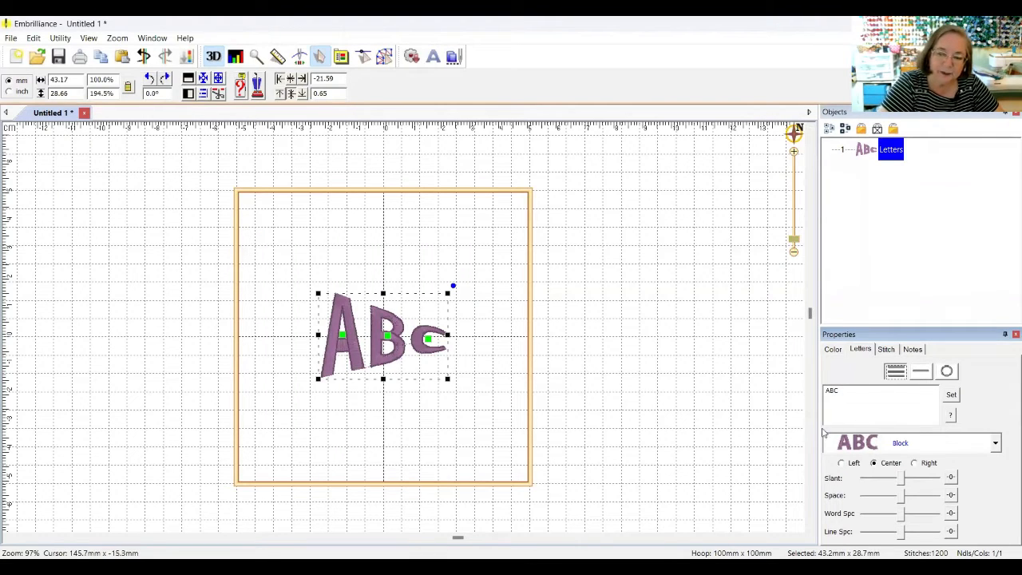
{"action": "left_click", "coordinate": [845, 389]}
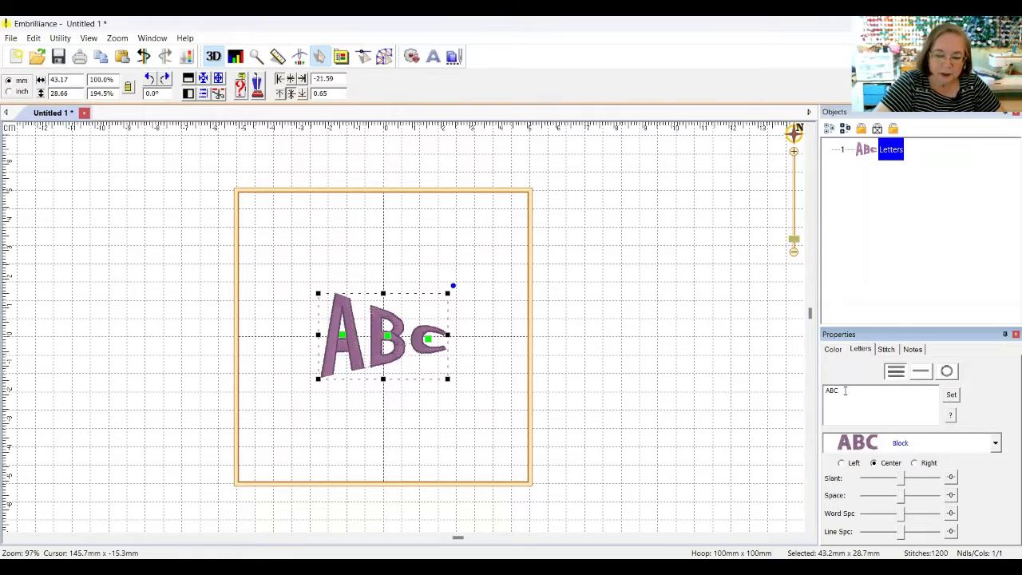
{"action": "type", "text": "dfghj"}
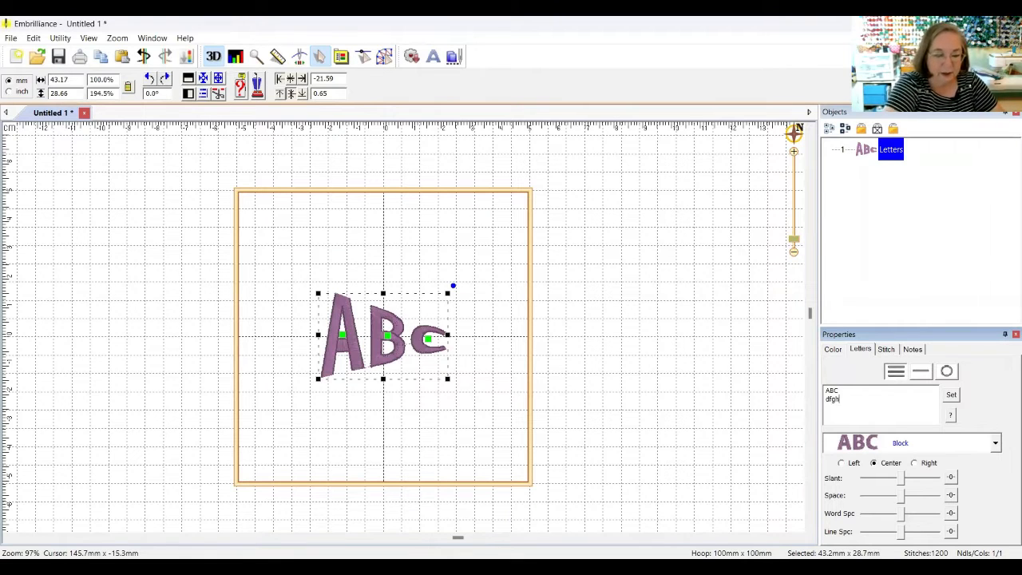
{"action": "type", "text": "k fghjkl "}
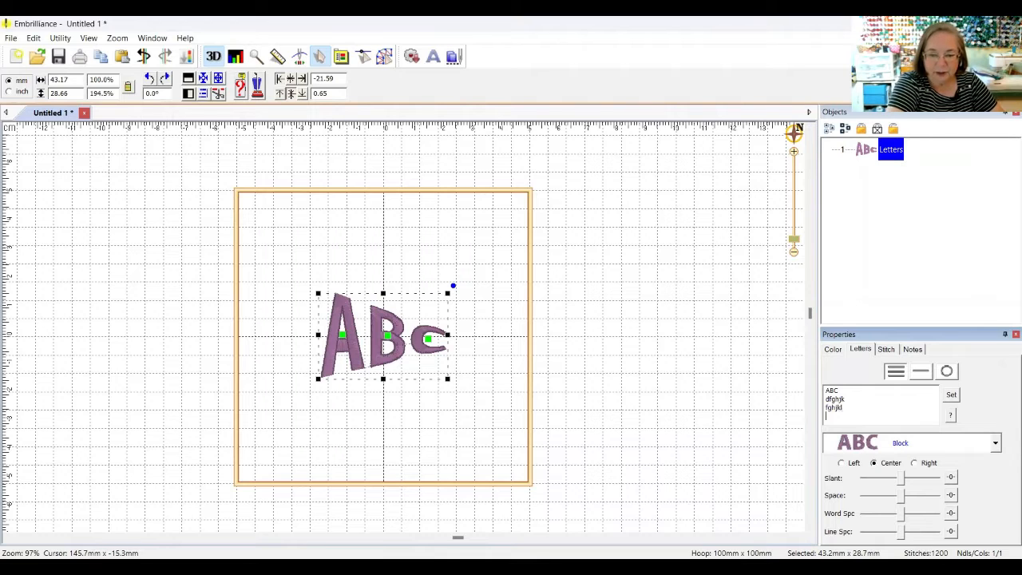
{"action": "type", "text": "fghj"}
{"action": "key", "text": "Return"}
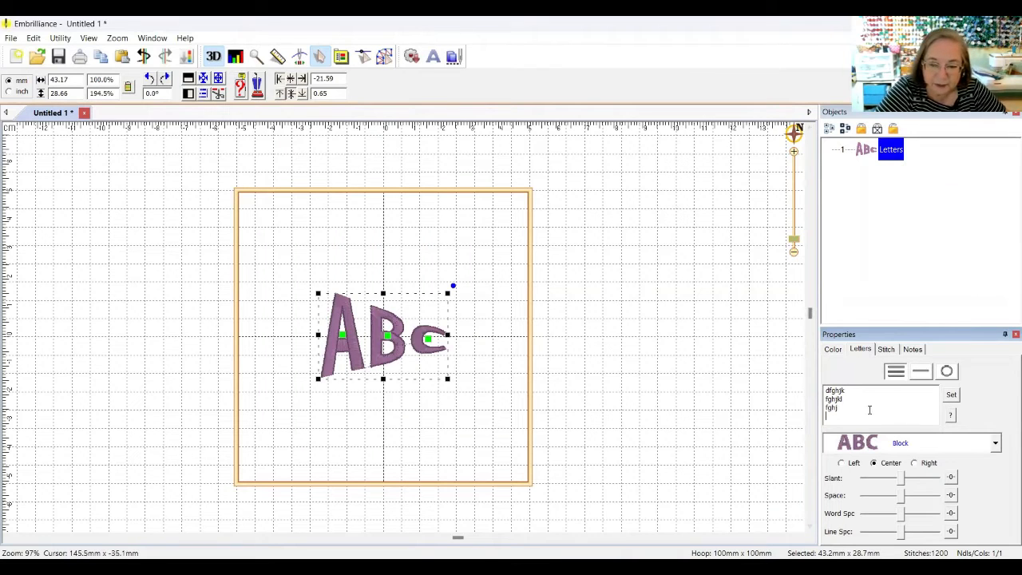
{"action": "key", "text": "BackSpace"}
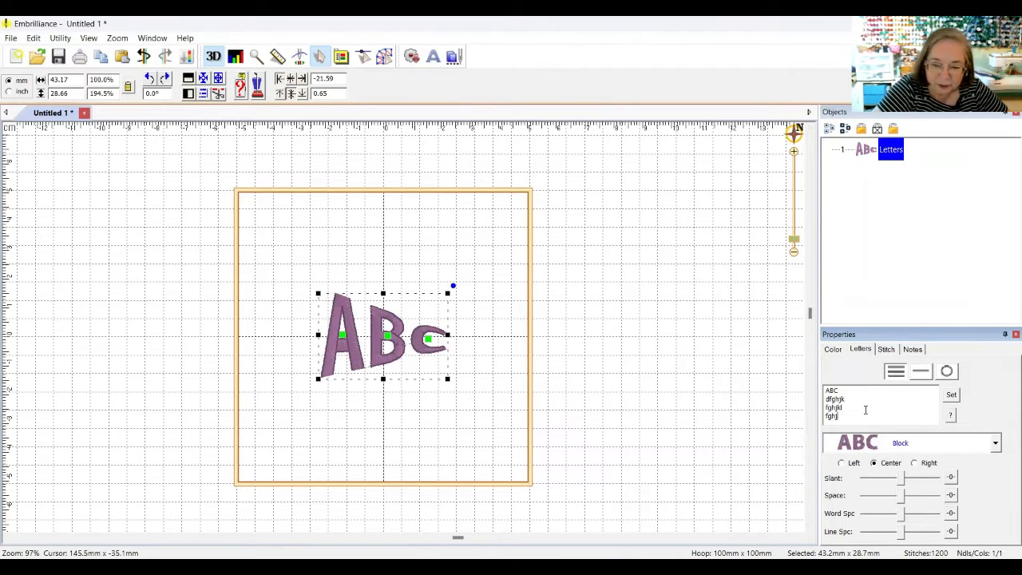
{"action": "left_click", "coordinate": [952, 395]}
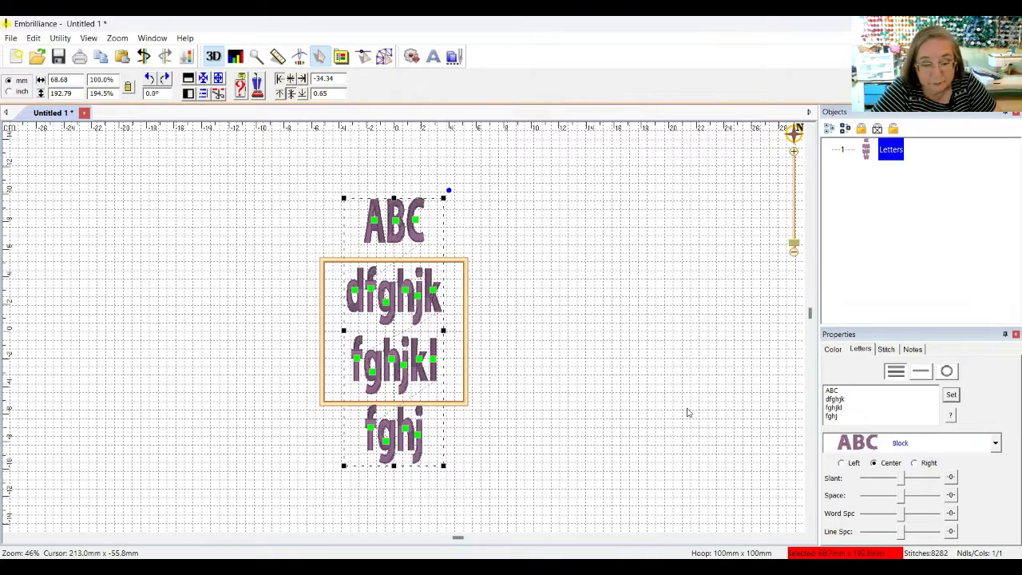
Step: Try left and right alignment on the multi-line lettering, and return it to center alignment
{"action": "left_click", "coordinate": [843, 465]}
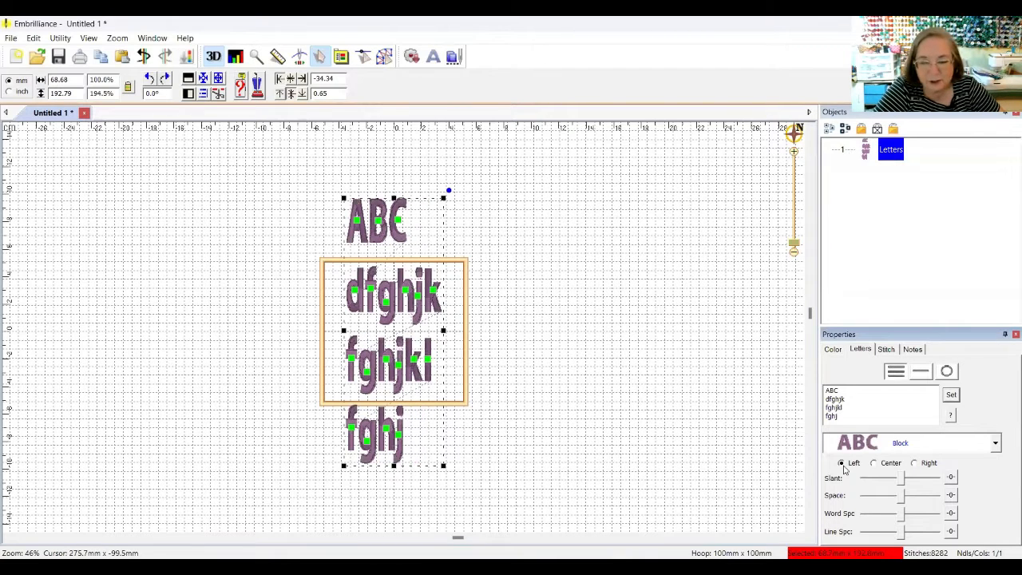
{"action": "left_click", "coordinate": [875, 463]}
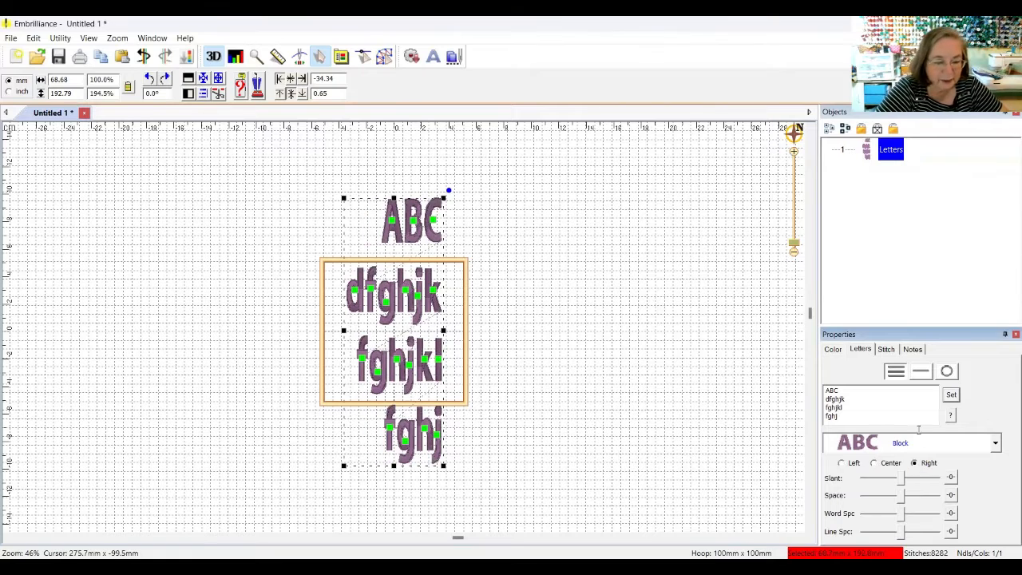
{"action": "left_click", "coordinate": [882, 467]}
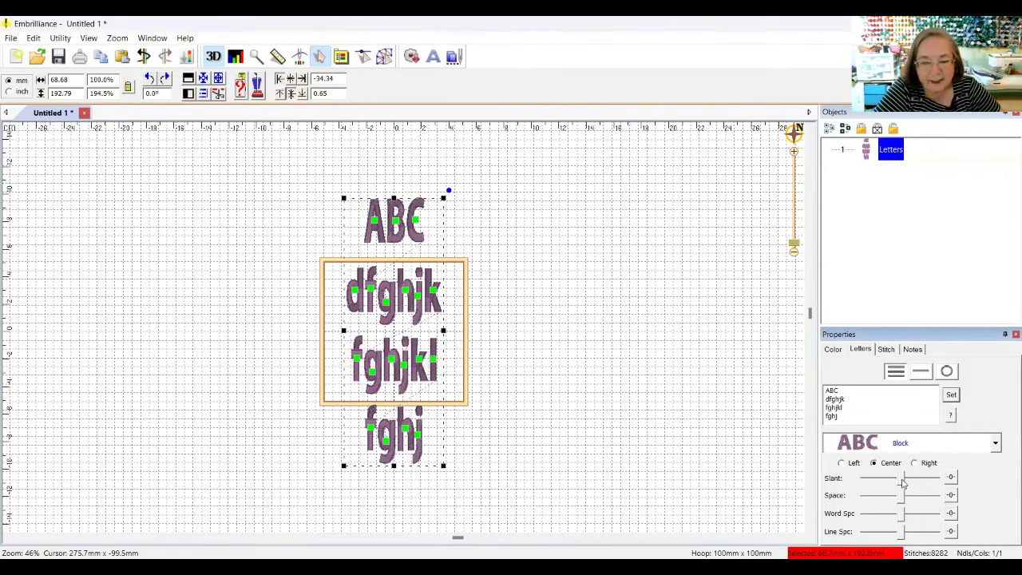
Step: Slightly increase the multi-line lettering's slant and letter spacing, and extend its first line to ABC def
{"action": "mouse_move", "coordinate": [904, 479]}
{"action": "left_mouse_down"}
{"action": "mouse_move", "coordinate": [939, 480]}
{"action": "mouse_move", "coordinate": [869, 484]}
{"action": "mouse_move", "coordinate": [913, 485]}
{"action": "mouse_move", "coordinate": [904, 489]}
{"action": "left_mouse_up"}
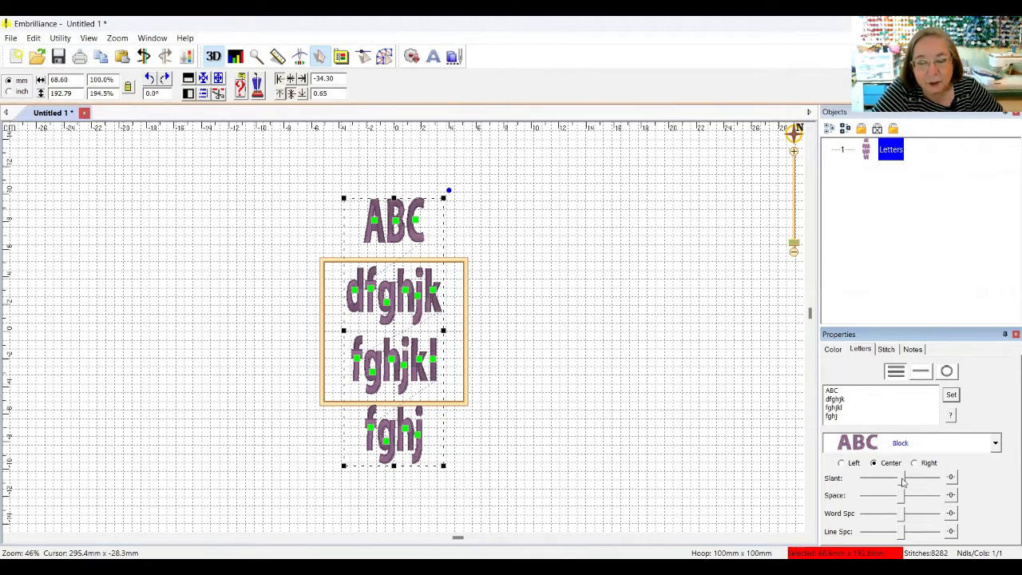
{"action": "mouse_move", "coordinate": [900, 481]}
{"action": "left_mouse_down"}
{"action": "mouse_move", "coordinate": [941, 481]}
{"action": "mouse_move", "coordinate": [903, 480]}
{"action": "mouse_move", "coordinate": [910, 500]}
{"action": "mouse_move", "coordinate": [969, 493]}
{"action": "mouse_move", "coordinate": [900, 502]}
{"action": "mouse_move", "coordinate": [897, 490]}
{"action": "mouse_move", "coordinate": [952, 494]}
{"action": "mouse_move", "coordinate": [906, 497]}
{"action": "left_mouse_up"}
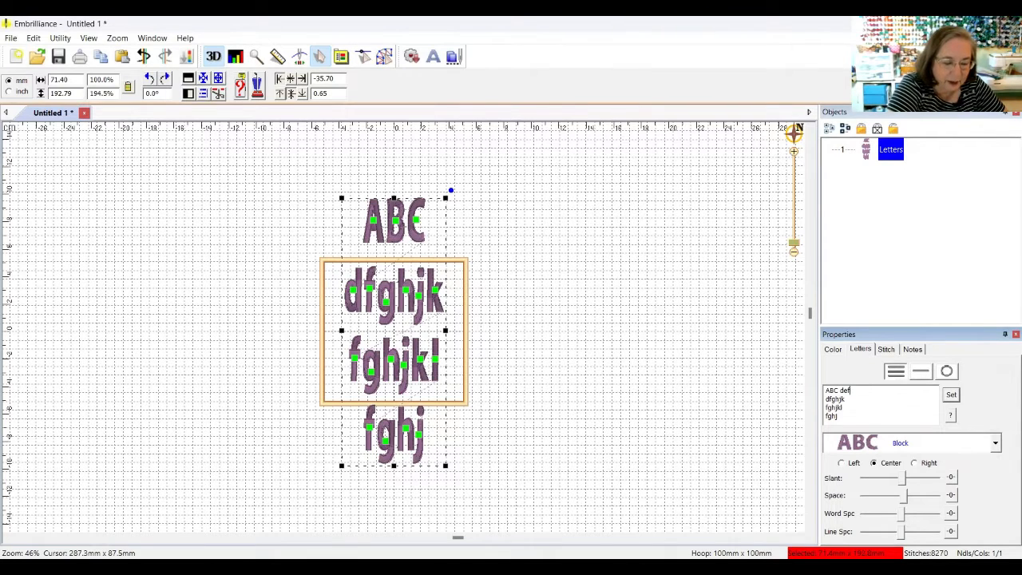
{"action": "left_click", "coordinate": [952, 395]}
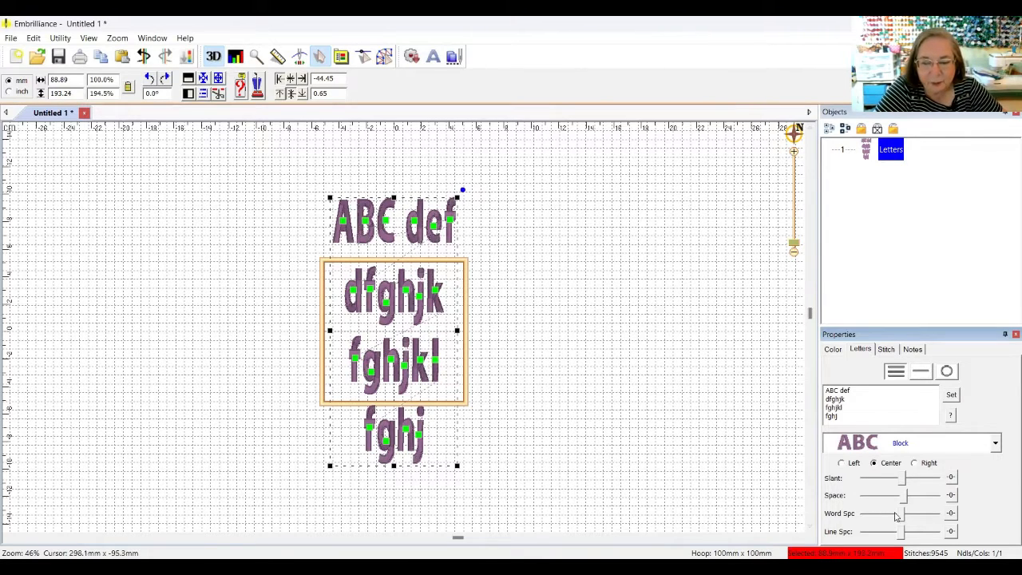
Step: Slightly widen the word spacing, try a larger line spacing, and reset the line spacing to its default
{"action": "mouse_move", "coordinate": [902, 515]}
{"action": "left_mouse_down"}
{"action": "mouse_move", "coordinate": [936, 515]}
{"action": "mouse_move", "coordinate": [871, 519]}
{"action": "mouse_move", "coordinate": [904, 520]}
{"action": "mouse_move", "coordinate": [919, 535]}
{"action": "mouse_move", "coordinate": [882, 535]}
{"action": "mouse_move", "coordinate": [905, 532]}
{"action": "left_mouse_up"}
{"action": "left_click", "coordinate": [952, 538]}
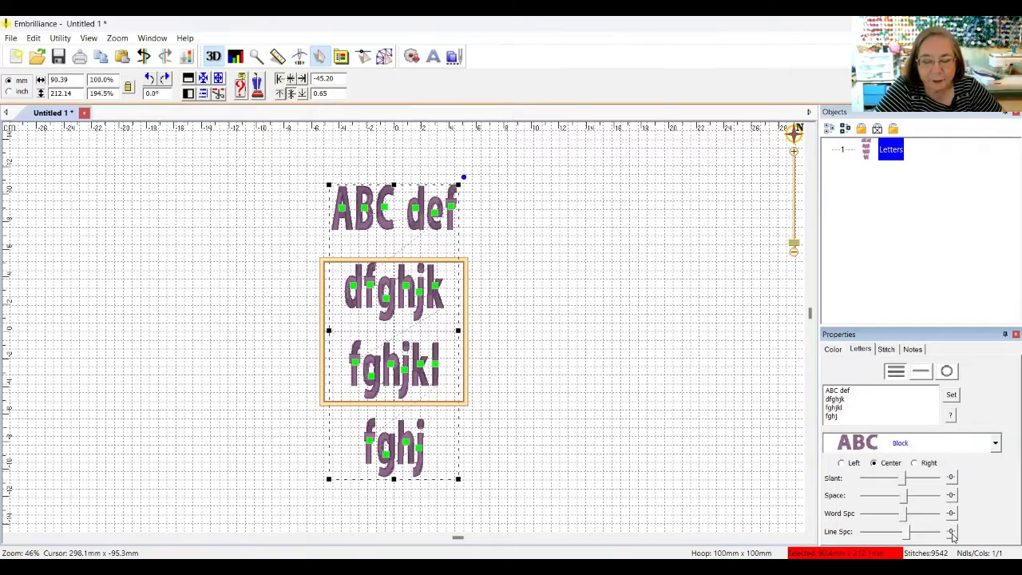
{"action": "left_click", "coordinate": [954, 534]}
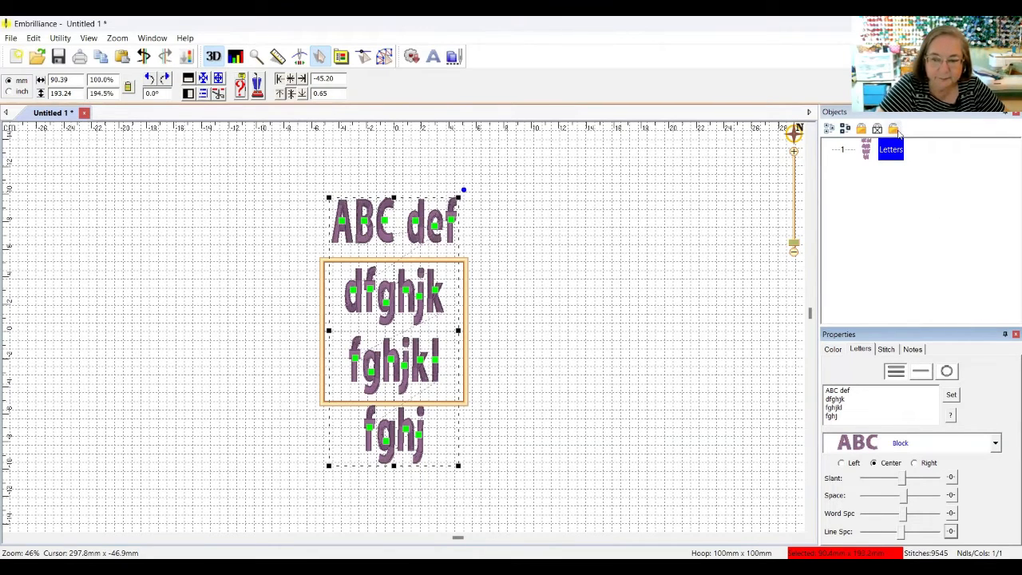
Step: Delete the multi-line lettering and create circular Block lettering with the text ABC 123 xyz
{"action": "key", "text": "Delete"}
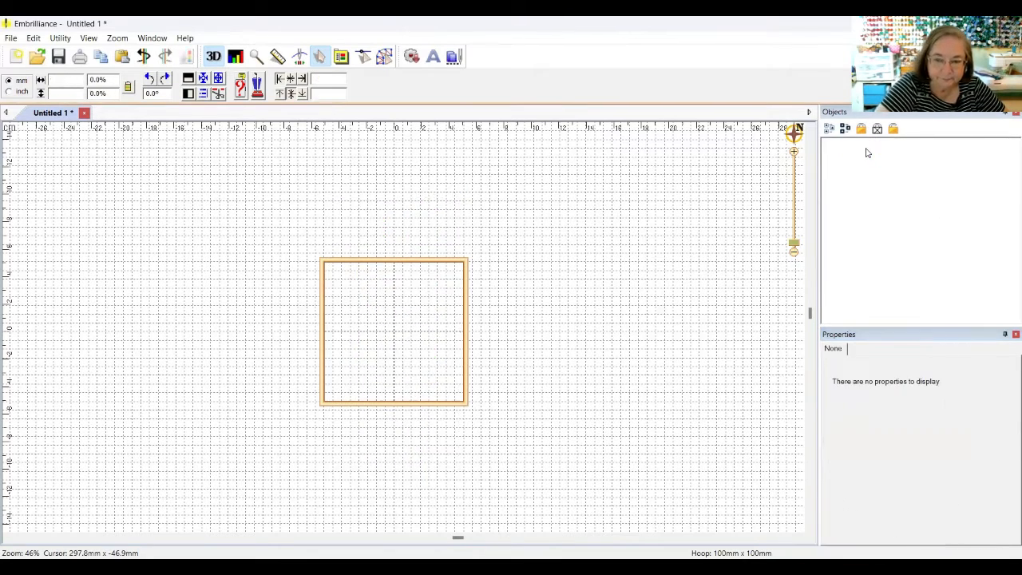
{"action": "left_click", "coordinate": [432, 62]}
{"action": "left_click_drag", "start_coordinate": [796, 244], "coordinate": [795, 241]}
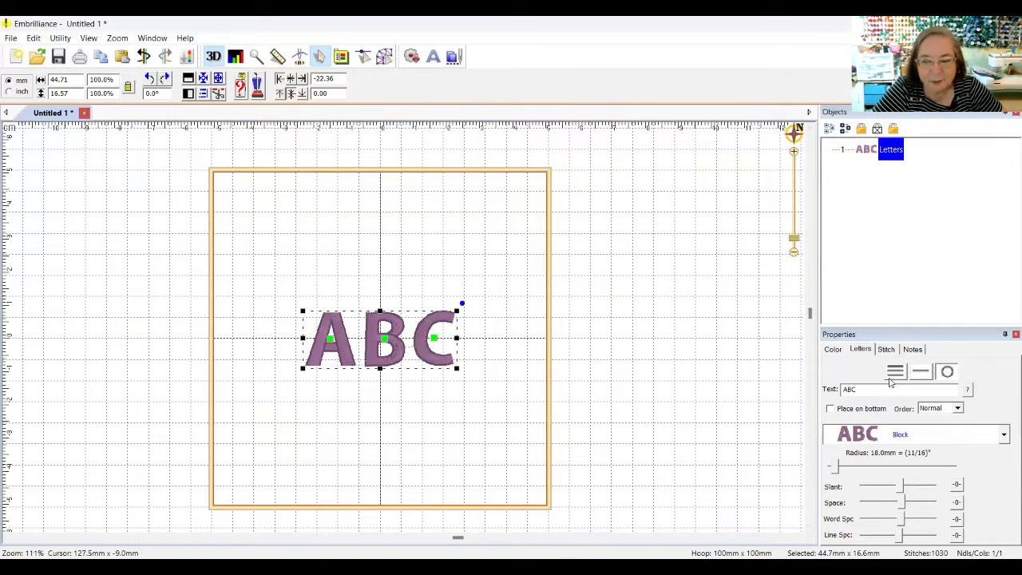
{"action": "left_click", "coordinate": [859, 389]}
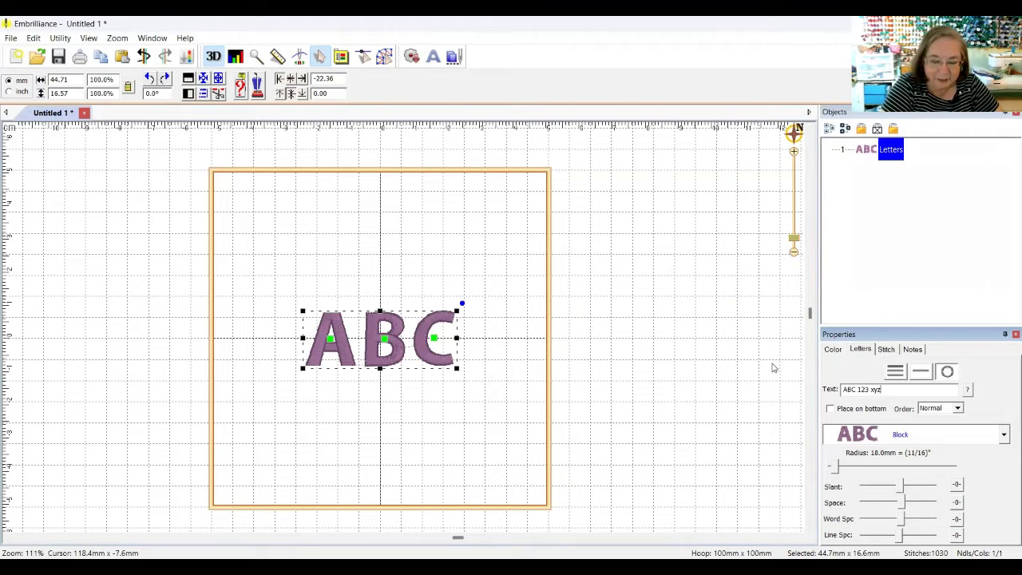
{"action": "key", "text": "Return"}
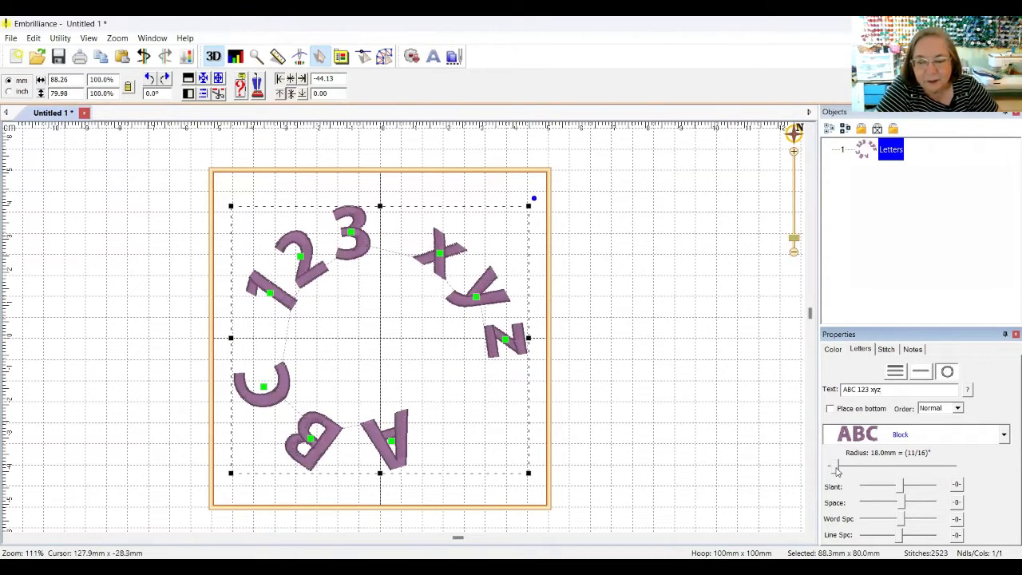
Step: Set the circular lettering's radius to 37 mm and review the letter order options, keeping Normal
{"action": "left_click_drag", "start_coordinate": [837, 470], "coordinate": [842, 470]}
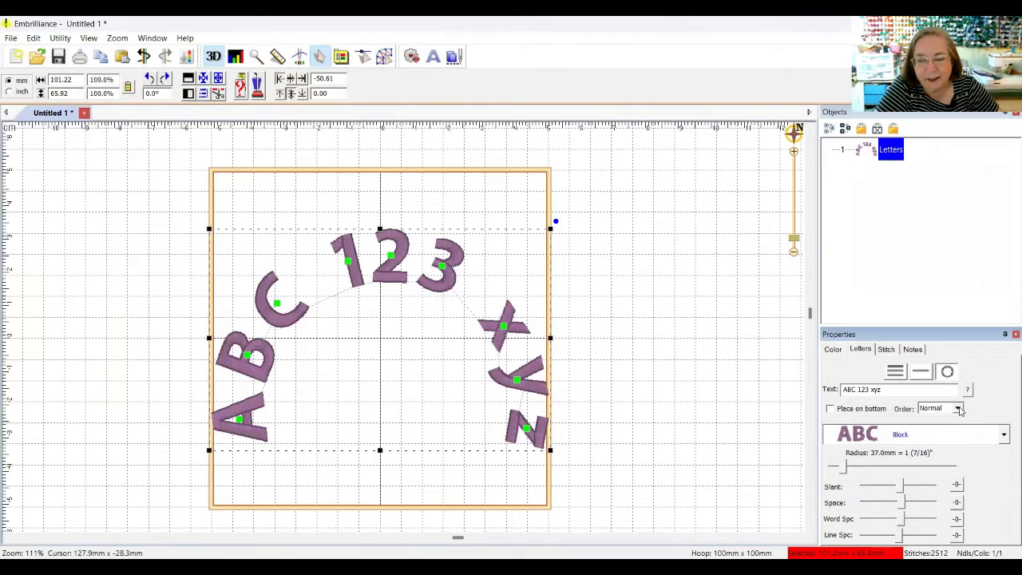
{"action": "left_click", "coordinate": [958, 409]}
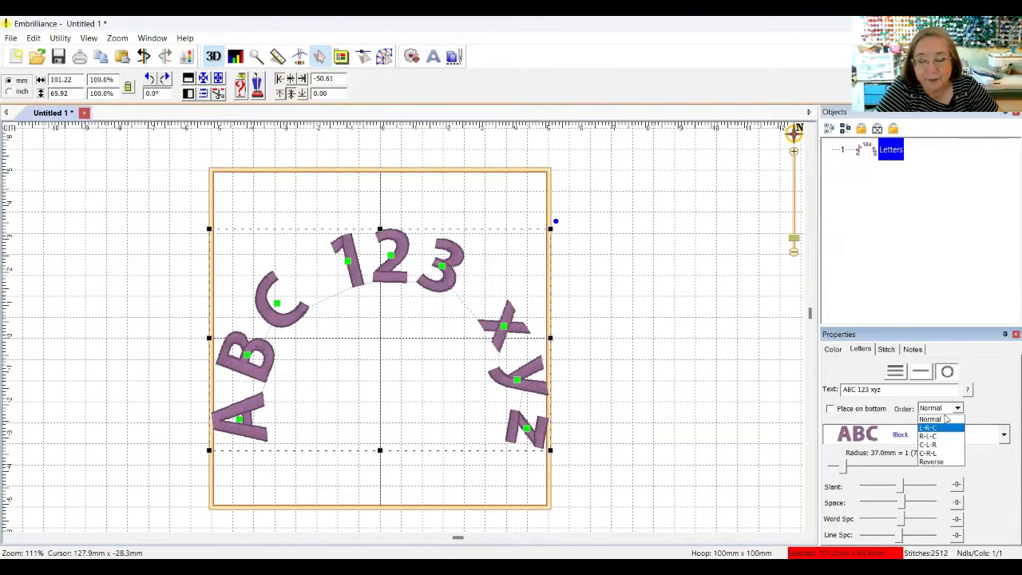
{"action": "left_click", "coordinate": [958, 408]}
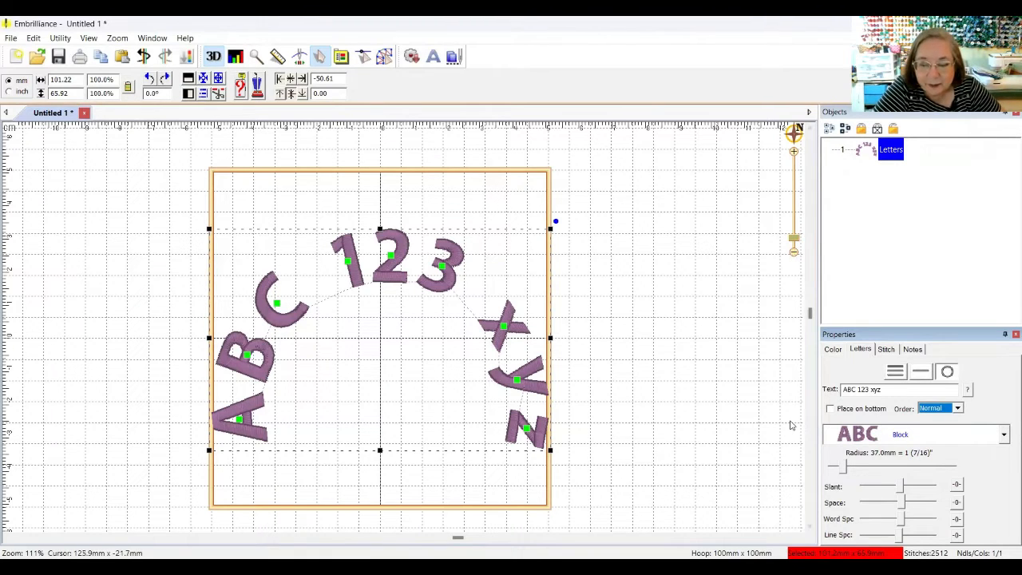
Step: Set the circular lettering's radius to 44 mm and compress its overall height to about 50 mm
{"action": "left_click", "coordinate": [794, 134]}
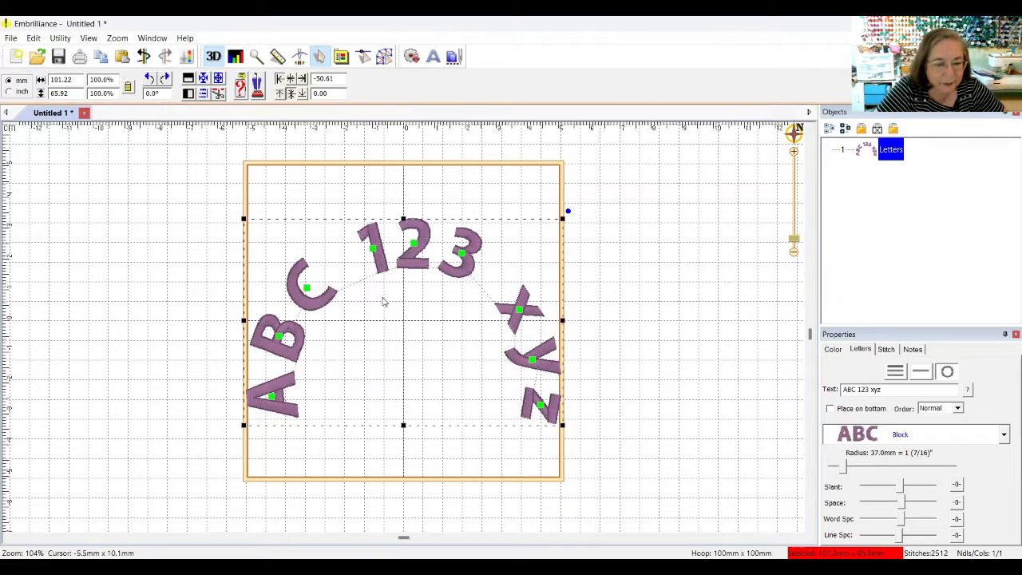
{"action": "mouse_move", "coordinate": [846, 466]}
{"action": "left_mouse_down"}
{"action": "mouse_move", "coordinate": [859, 466]}
{"action": "mouse_move", "coordinate": [849, 467]}
{"action": "left_mouse_up"}
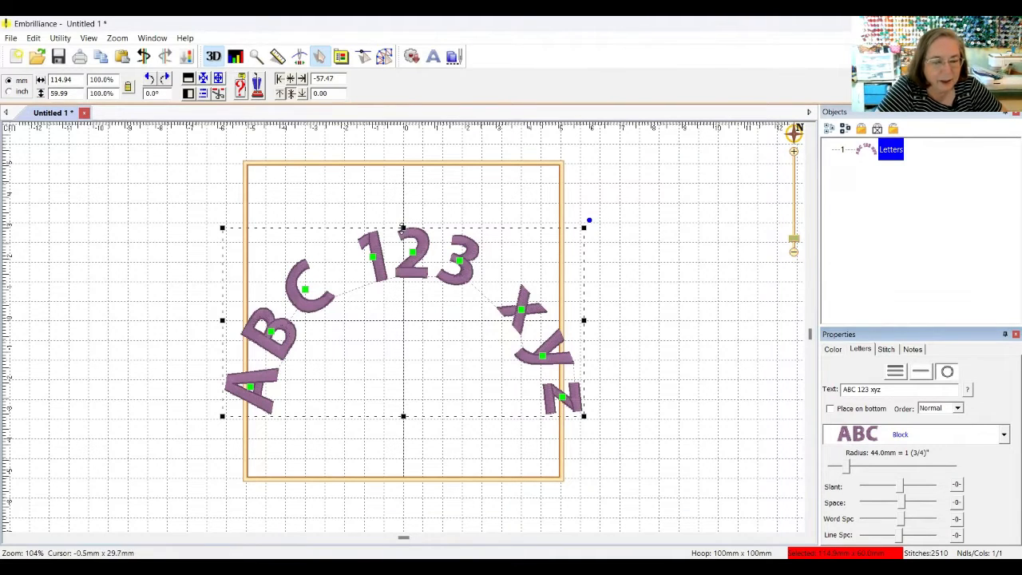
{"action": "mouse_move", "coordinate": [403, 227]}
{"action": "left_mouse_down"}
{"action": "mouse_move", "coordinate": [405, 165]}
{"action": "mouse_move", "coordinate": [411, 338]}
{"action": "mouse_move", "coordinate": [417, 227]}
{"action": "left_mouse_up"}
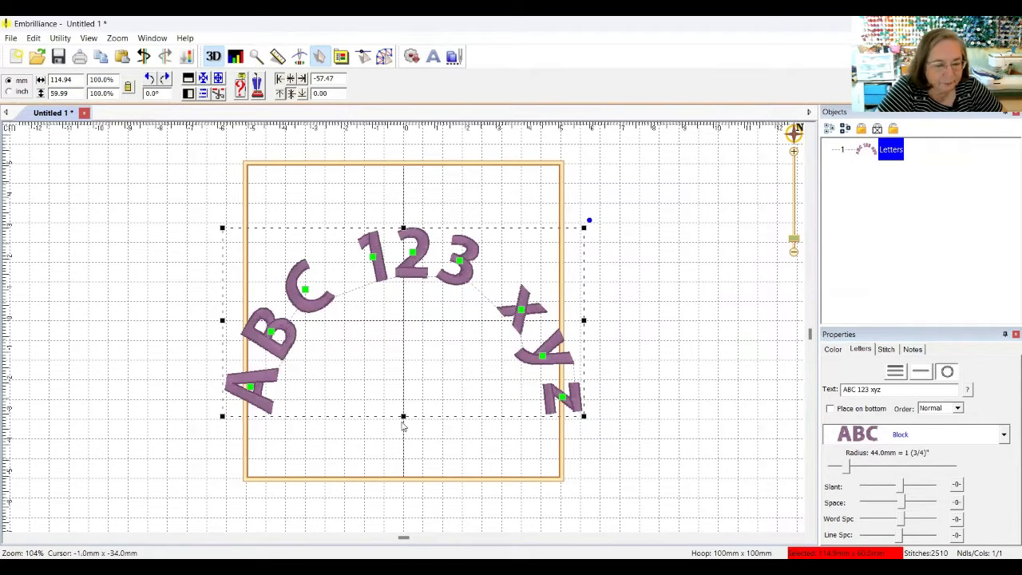
{"action": "left_click_drag", "start_coordinate": [403, 418], "coordinate": [406, 392]}
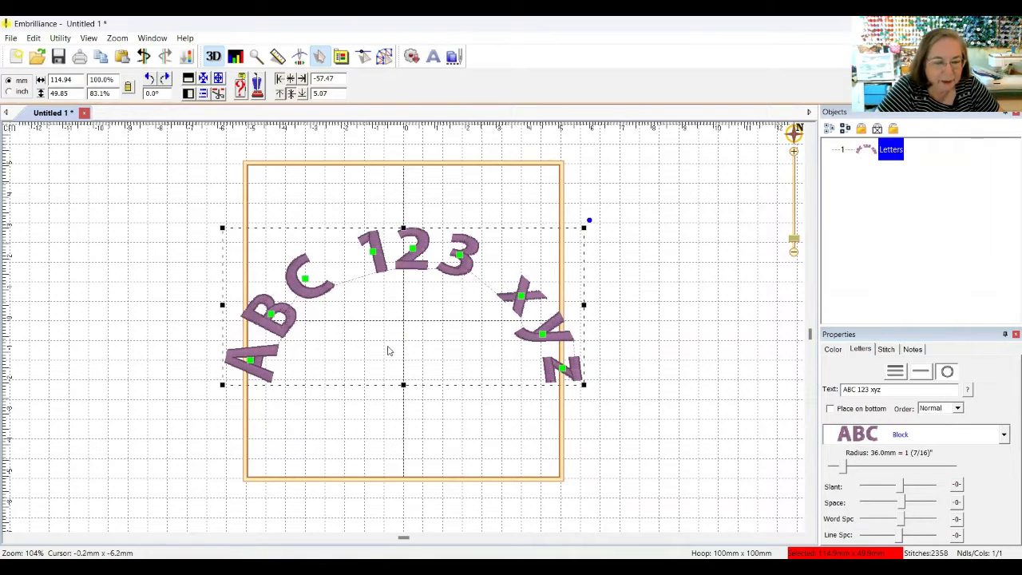
Step: Slide the letter A along the arc, and move the whole lettering up near the hoop's upper edge
{"action": "left_click", "coordinate": [252, 360]}
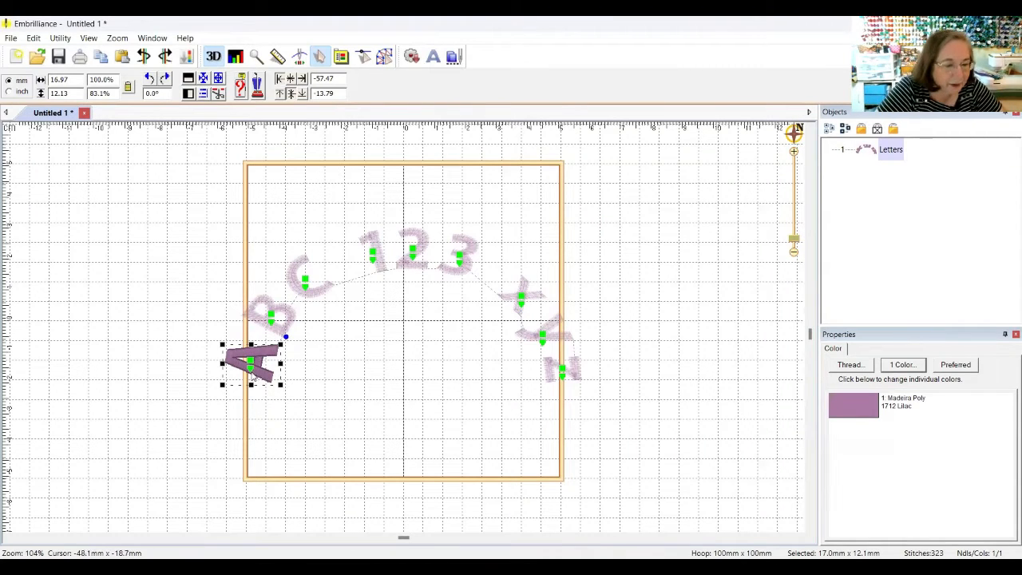
{"action": "left_click_drag", "start_coordinate": [250, 368], "coordinate": [314, 403]}
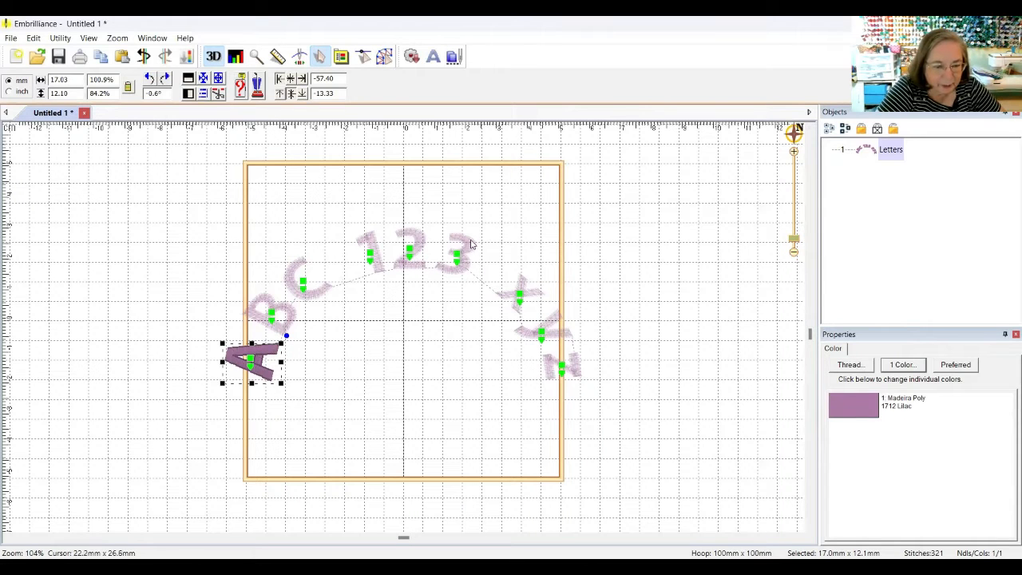
{"action": "left_click_drag", "start_coordinate": [470, 246], "coordinate": [473, 190]}
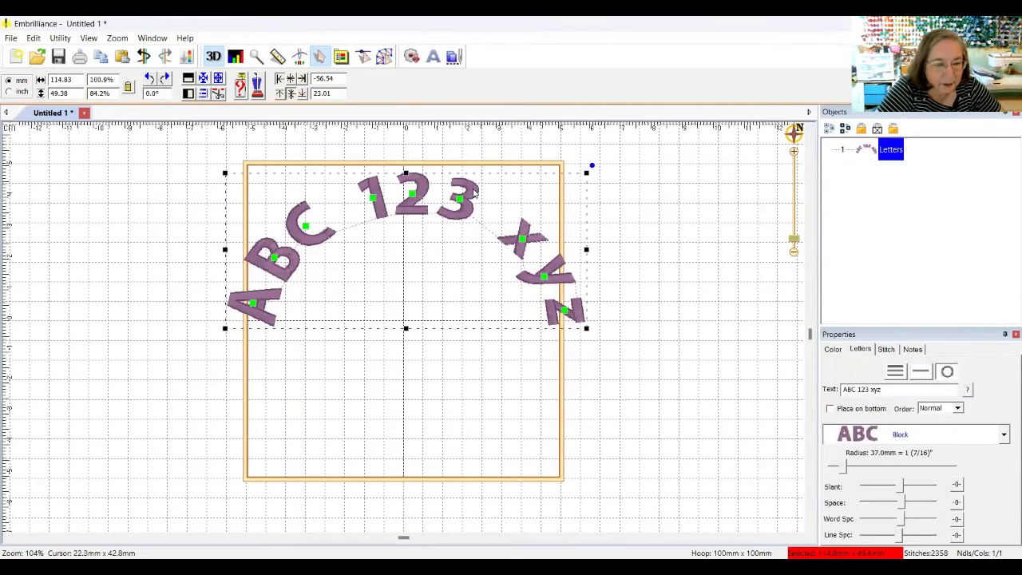
Step: Spread the three words around the arc by sliding 1, x and A along the circle
{"action": "left_click", "coordinate": [374, 200]}
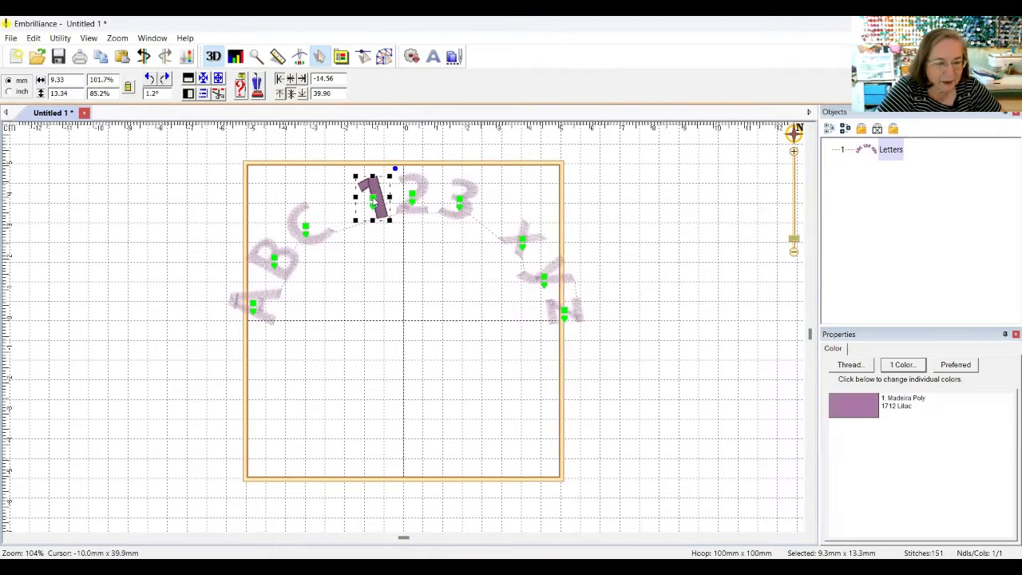
{"action": "left_click_drag", "start_coordinate": [373, 200], "coordinate": [410, 201]}
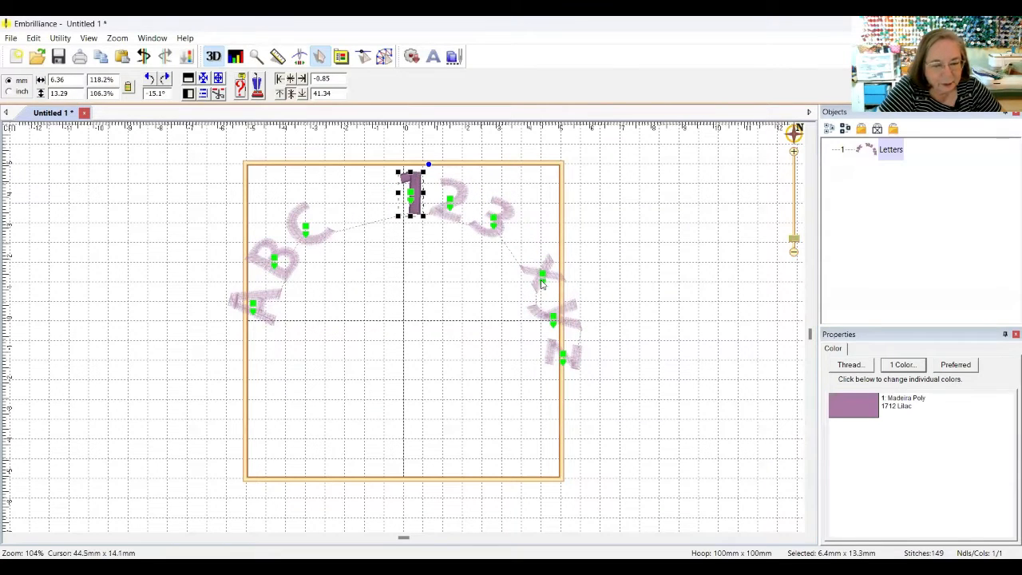
{"action": "left_click_drag", "start_coordinate": [542, 286], "coordinate": [551, 344]}
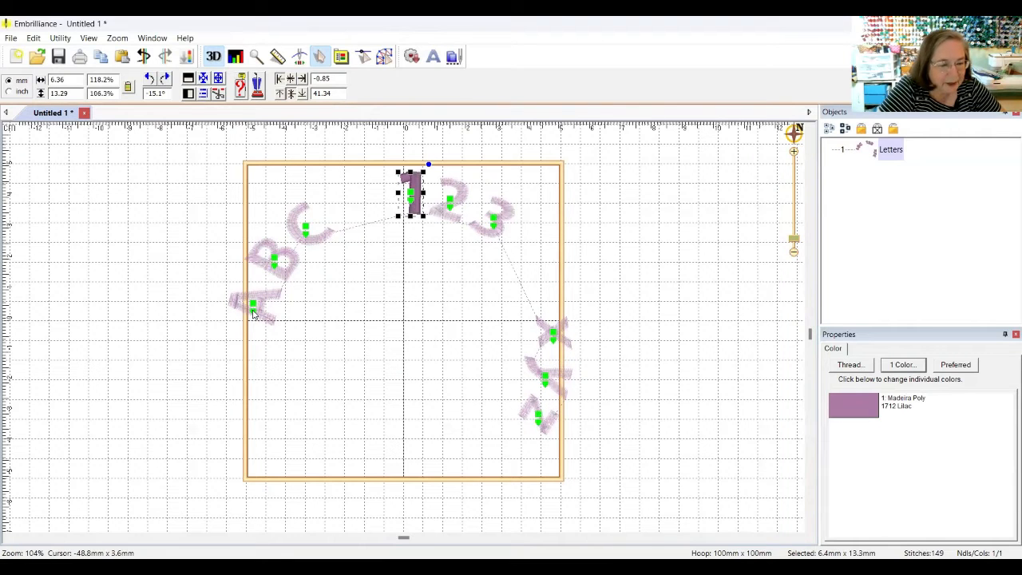
{"action": "mouse_move", "coordinate": [253, 313]}
{"action": "left_mouse_down"}
{"action": "mouse_move", "coordinate": [247, 389]}
{"action": "mouse_move", "coordinate": [245, 372]}
{"action": "left_mouse_up"}
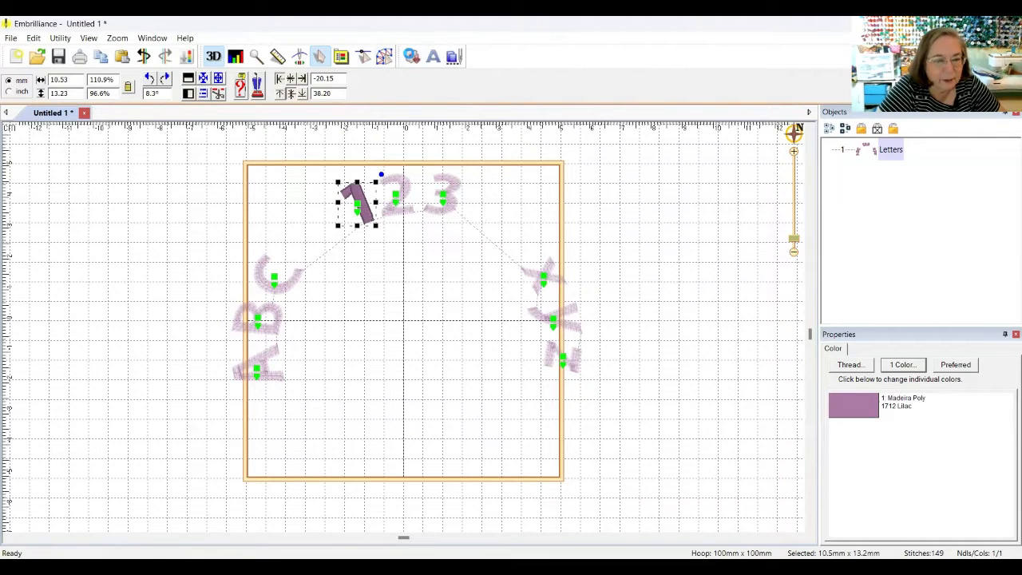
Step: Insert the Frame 5 Christmas tree from the library, scale it to about 53 by 65 mm, and place it inside the lettering arc
{"action": "left_click", "coordinate": [455, 57]}
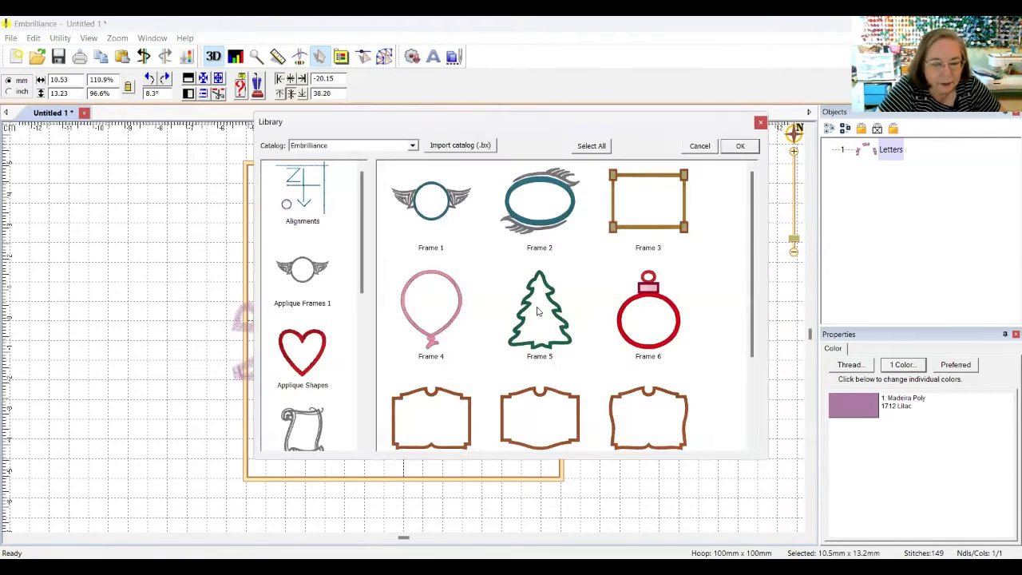
{"action": "left_click", "coordinate": [540, 312]}
{"action": "left_click", "coordinate": [743, 147]}
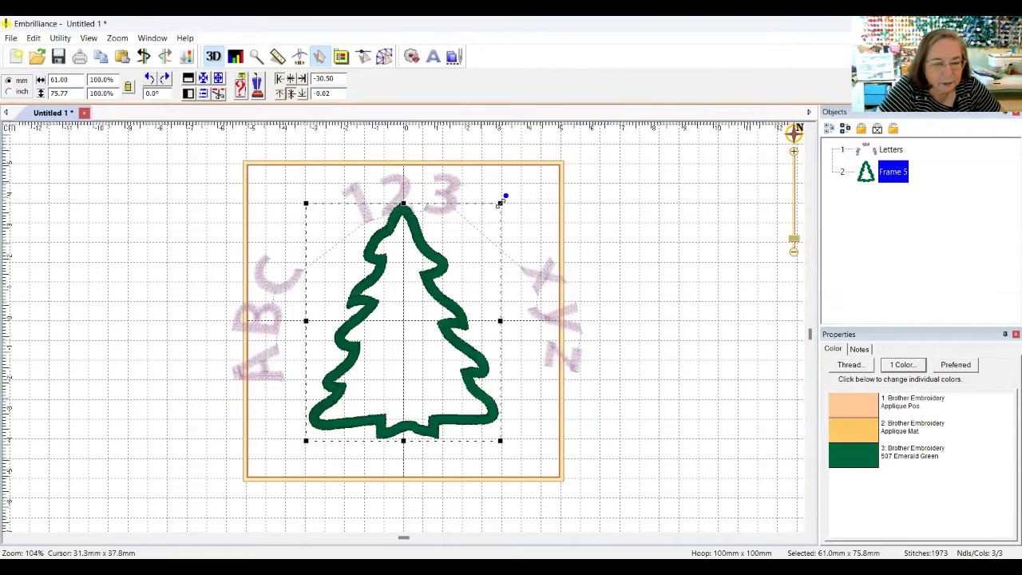
{"action": "left_click_drag", "start_coordinate": [499, 202], "coordinate": [447, 269]}
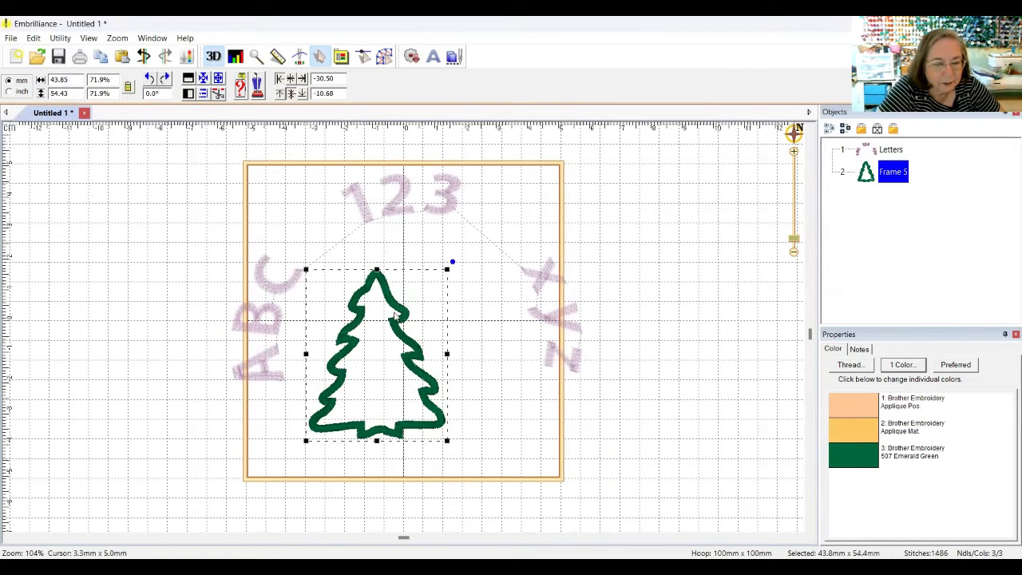
{"action": "left_click_drag", "start_coordinate": [405, 312], "coordinate": [430, 190]}
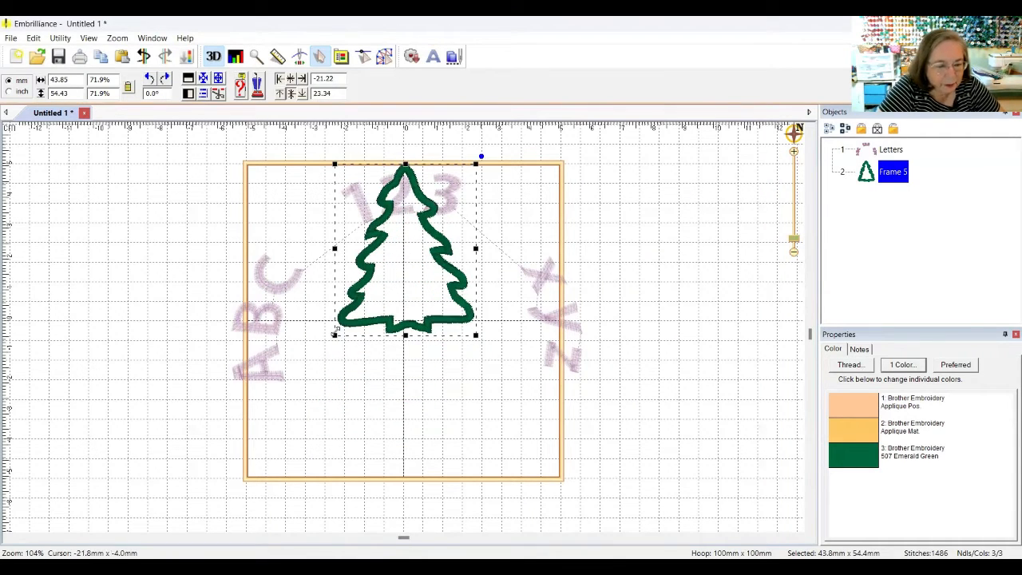
{"action": "left_click_drag", "start_coordinate": [337, 329], "coordinate": [308, 368]}
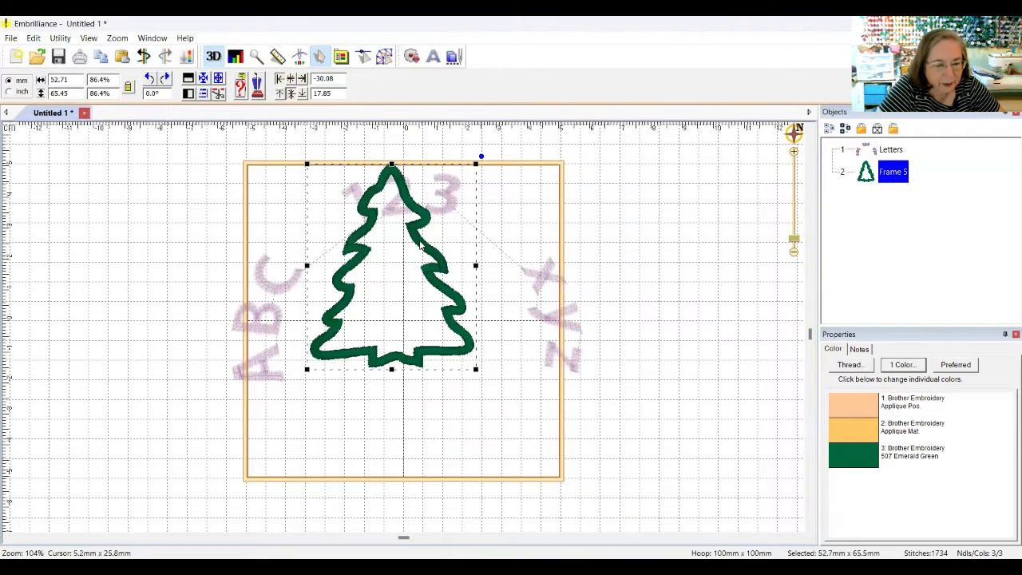
{"action": "left_click_drag", "start_coordinate": [421, 245], "coordinate": [445, 274]}
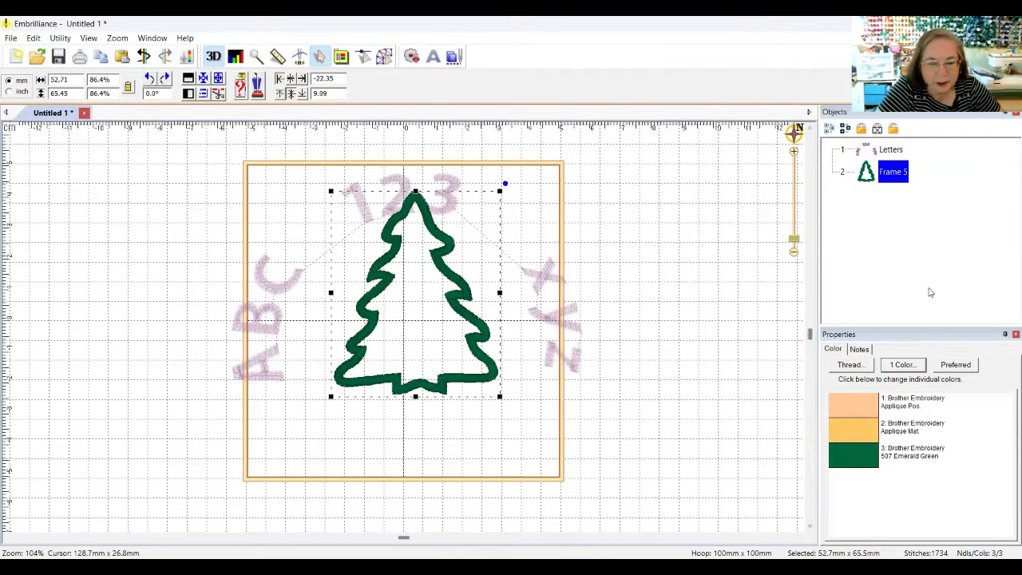
Step: Shorten the circular text to ABC 123 with a 50 mm radius and arrange the two words on either side of the treetop
{"action": "left_click", "coordinate": [891, 151]}
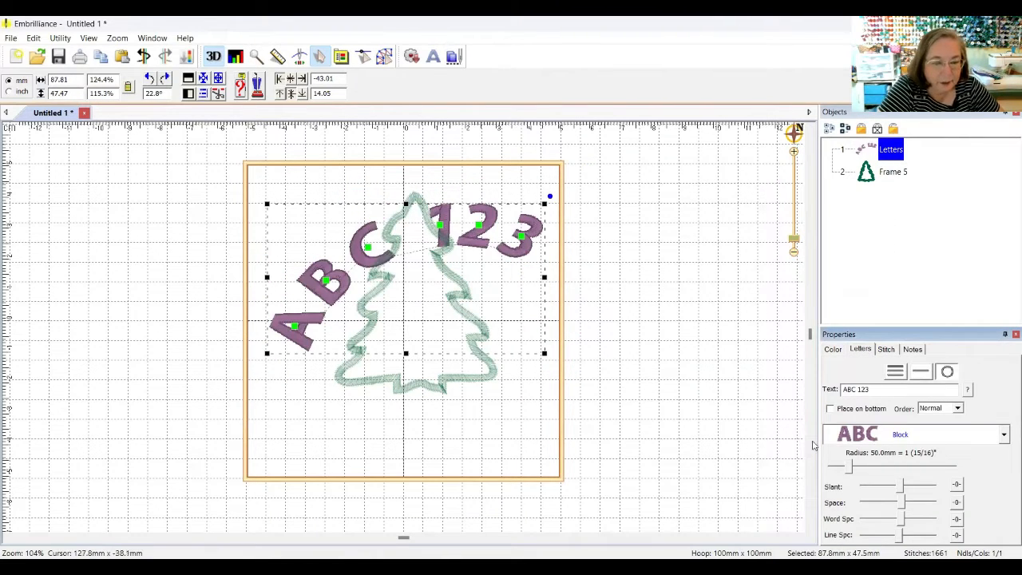
{"action": "left_click", "coordinate": [442, 230]}
{"action": "left_click_drag", "start_coordinate": [441, 234], "coordinate": [489, 238]}
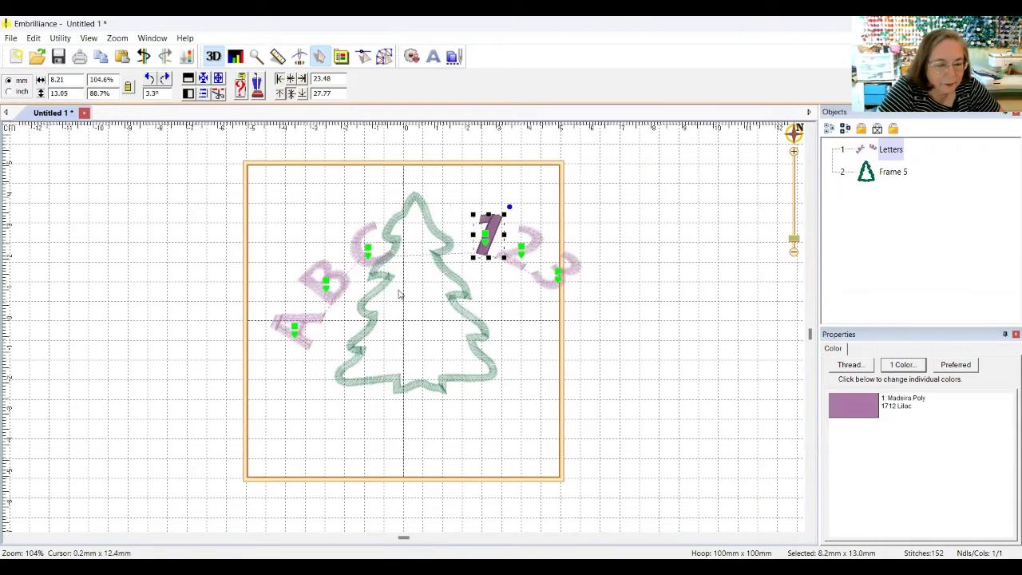
{"action": "left_click", "coordinate": [345, 238]}
{"action": "left_click_drag", "start_coordinate": [346, 238], "coordinate": [334, 215]}
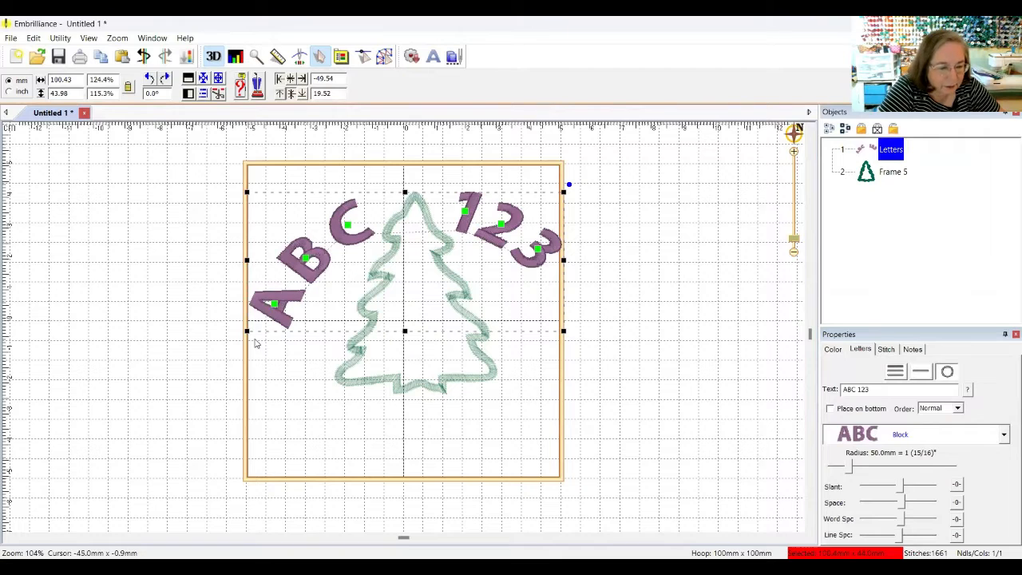
Step: Slide the letter A slightly up the arc and reposition the lettering evenly across the treetop
{"action": "left_click", "coordinate": [275, 306]}
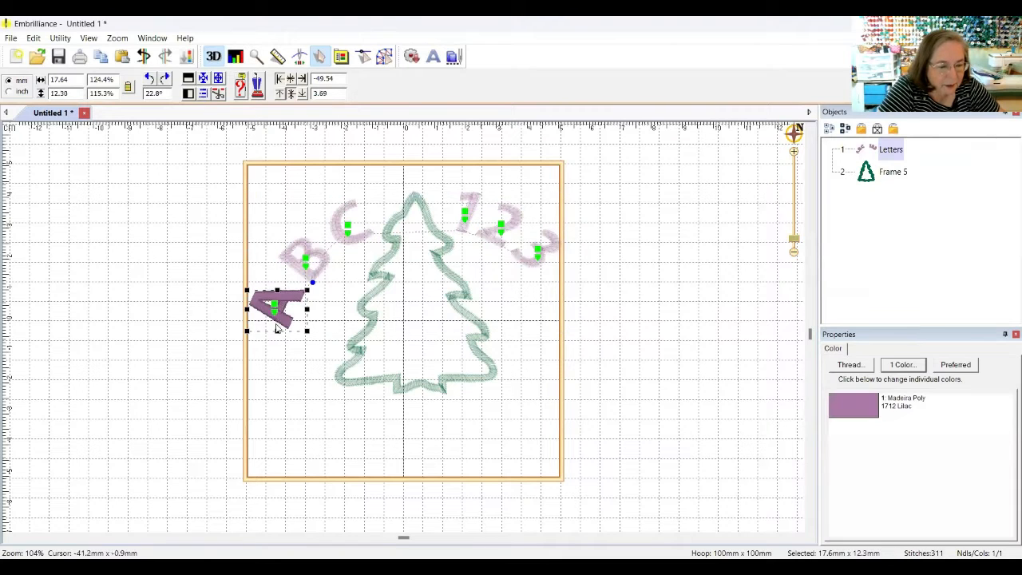
{"action": "left_click_drag", "start_coordinate": [275, 306], "coordinate": [274, 286]}
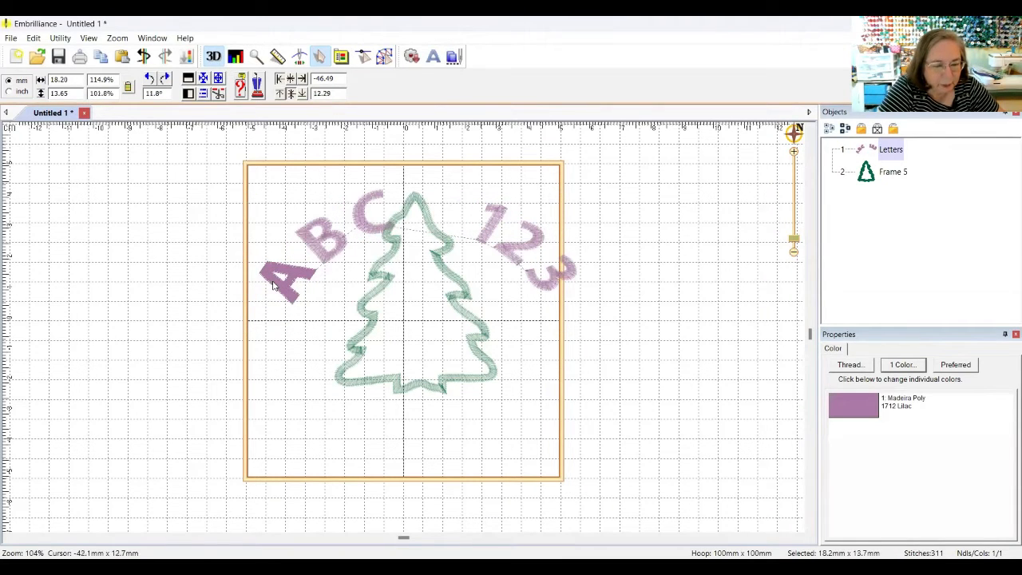
{"action": "left_click_drag", "start_coordinate": [273, 286], "coordinate": [268, 296]}
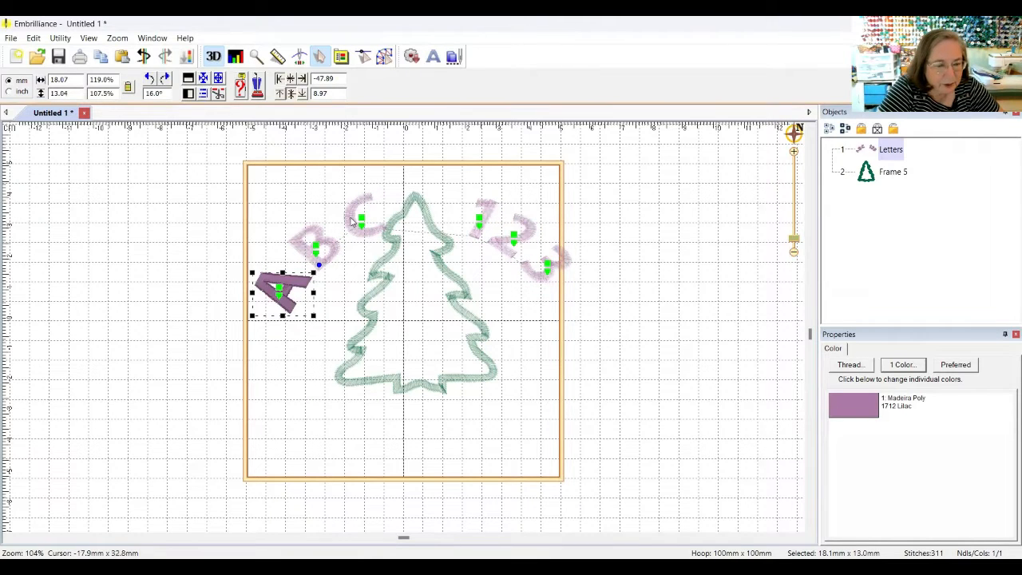
{"action": "left_click_drag", "start_coordinate": [353, 221], "coordinate": [343, 218]}
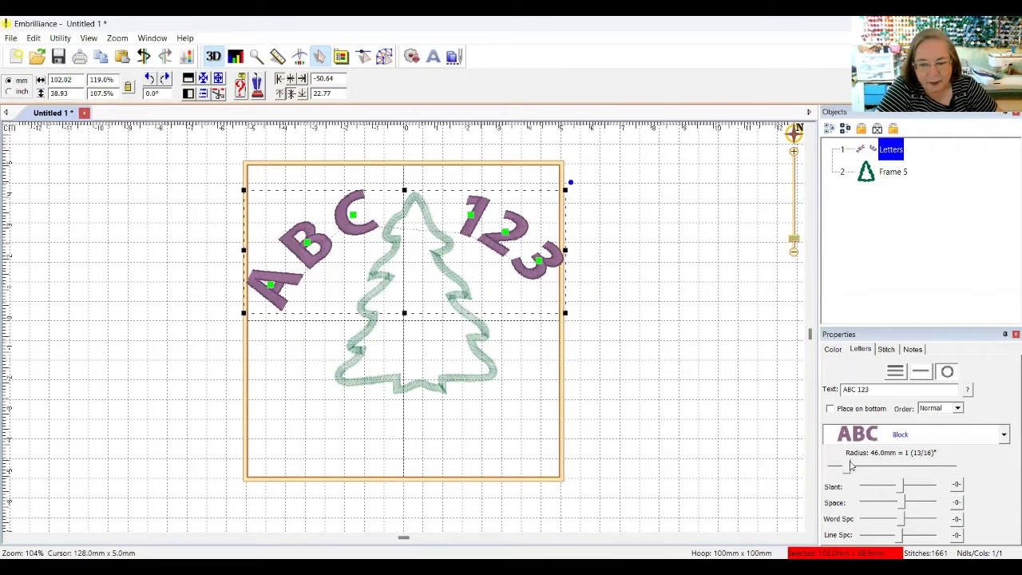
Step: Tighten the lettering's radius to 29 mm, slide 123 along the arc clear of the tree, and recenter the lettering
{"action": "mouse_move", "coordinate": [851, 466]}
{"action": "left_mouse_down"}
{"action": "mouse_move", "coordinate": [832, 468]}
{"action": "mouse_move", "coordinate": [844, 468]}
{"action": "left_mouse_up"}
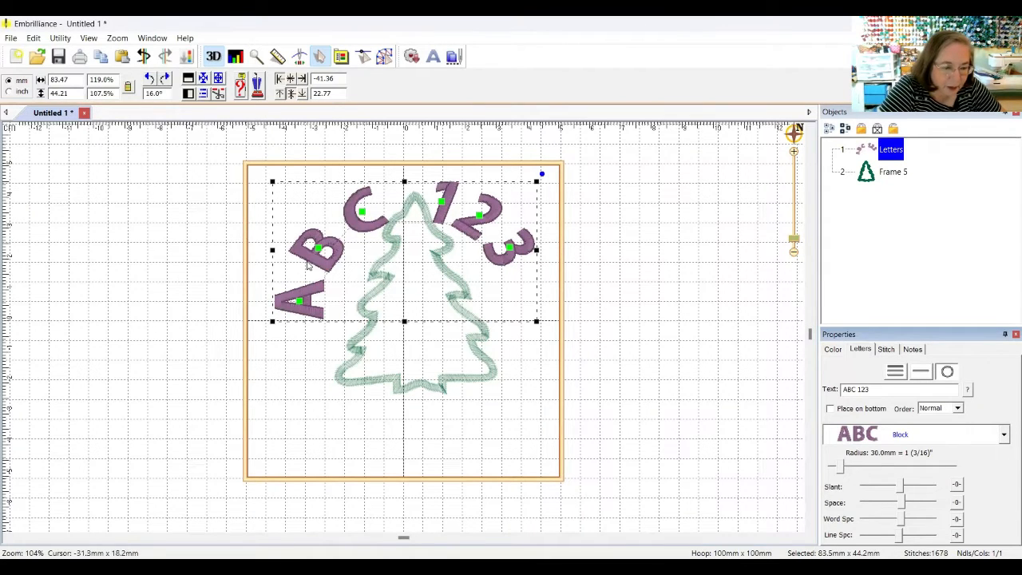
{"action": "left_click_drag", "start_coordinate": [300, 254], "coordinate": [293, 256]}
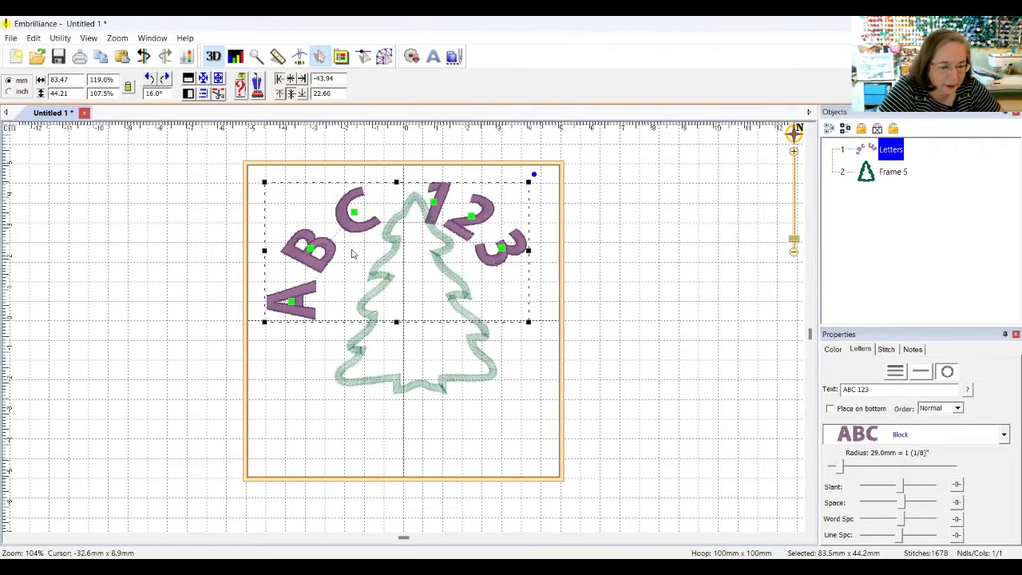
{"action": "left_click", "coordinate": [432, 205]}
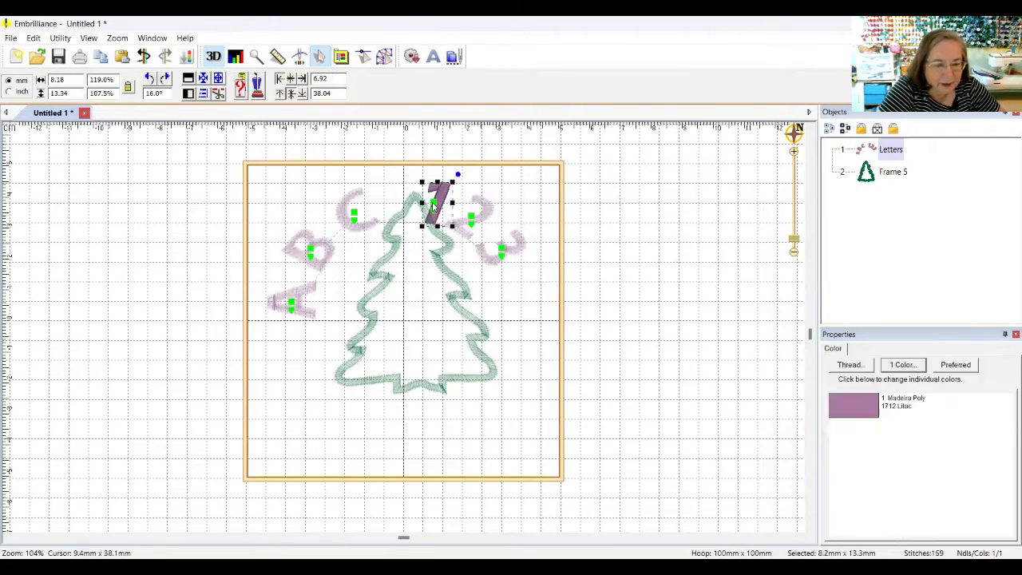
{"action": "left_click_drag", "start_coordinate": [433, 208], "coordinate": [463, 227]}
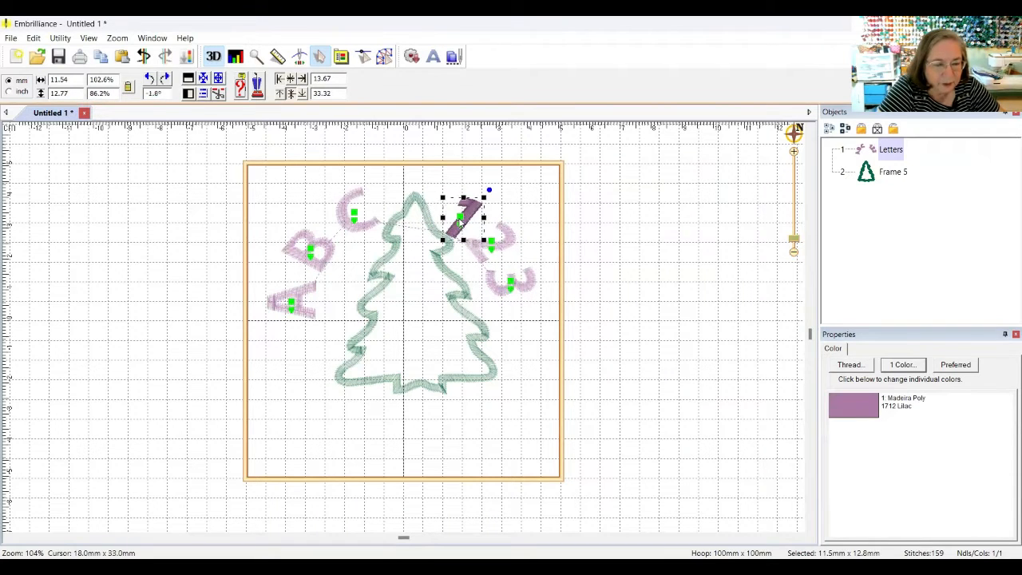
{"action": "left_click", "coordinate": [512, 236]}
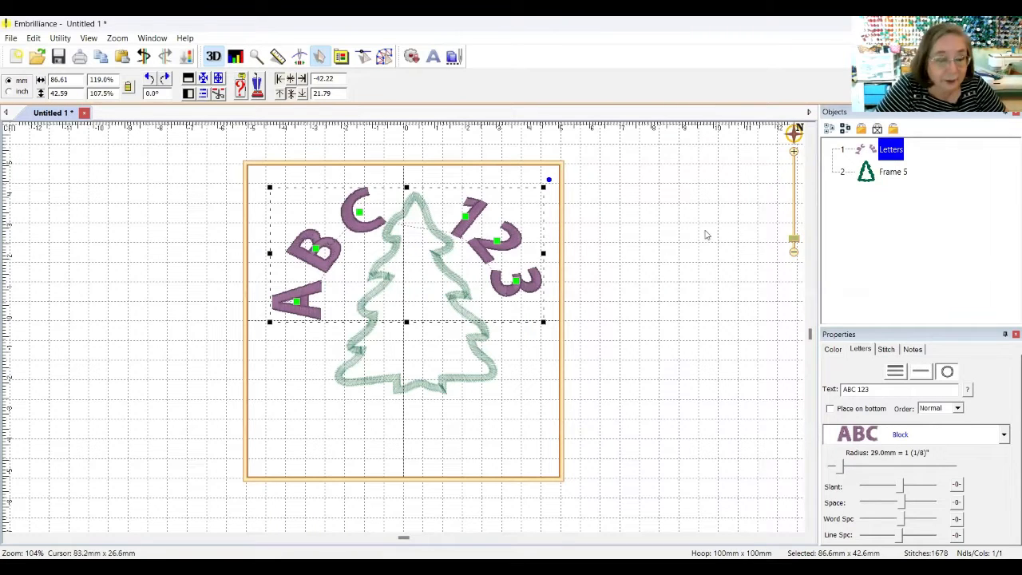
Step: Delete the tree frame and rework the circular lettering as ABC dfghj dfghj with a radius of 186 mm
{"action": "left_click", "coordinate": [888, 173]}
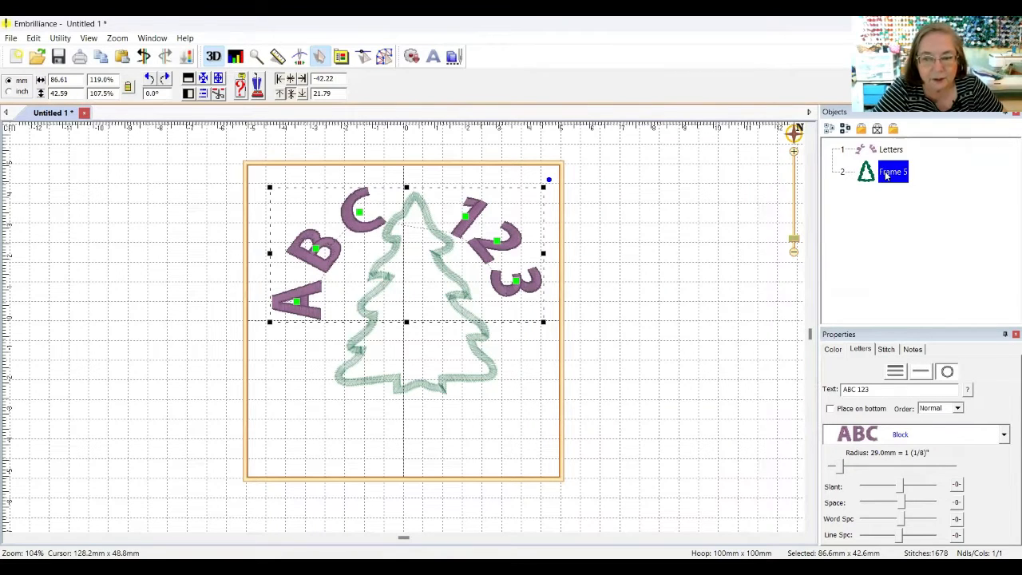
{"action": "key", "text": "Delete"}
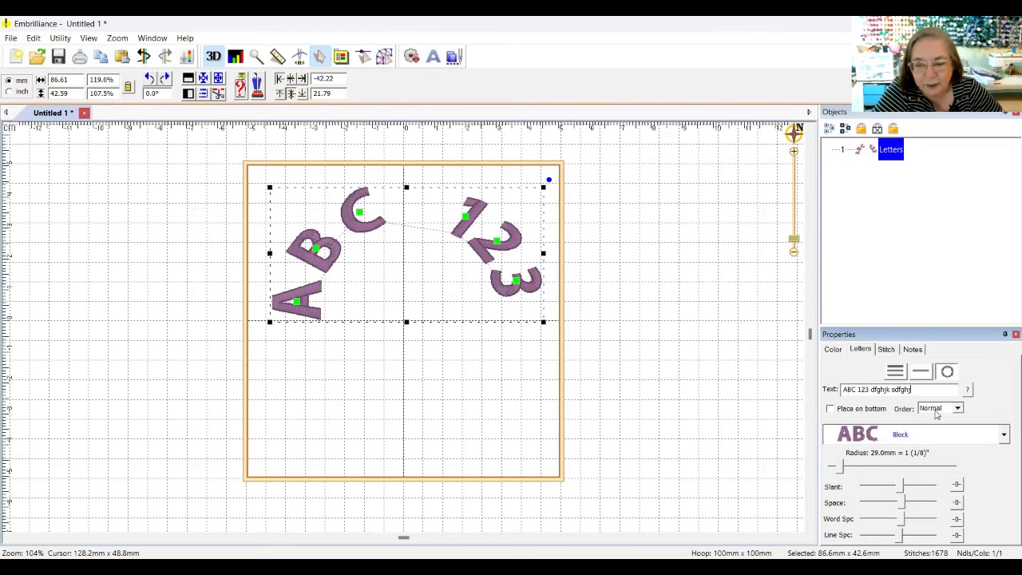
{"action": "left_click_drag", "start_coordinate": [842, 468], "coordinate": [906, 454]}
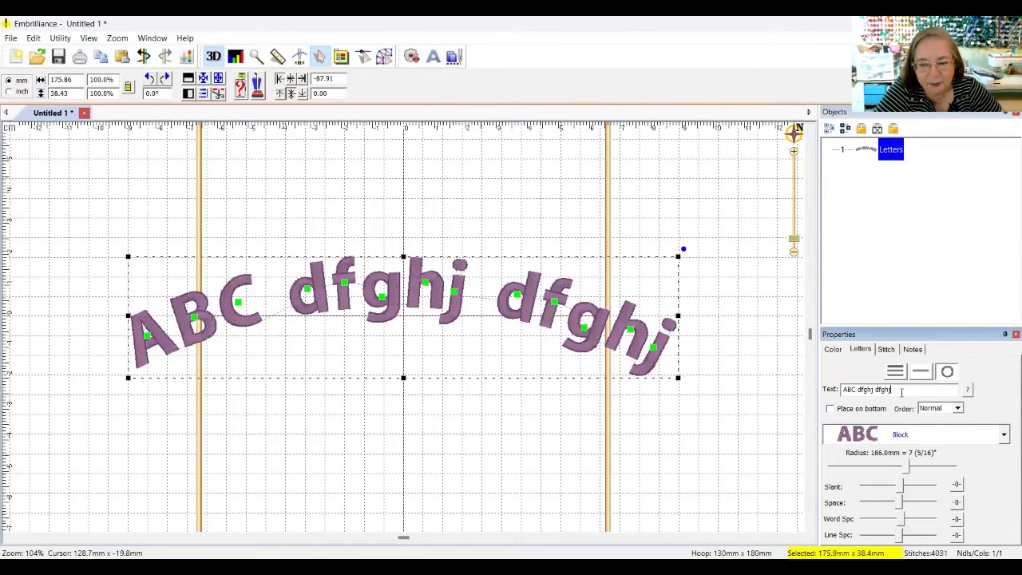
Step: Extend the circular text to ABC dfghj dfghj ljkadhlfhlah, shrink its radius to 10 mm and set the letter order to Reverse
{"action": "type", "text": "ljkadlfhlah"}
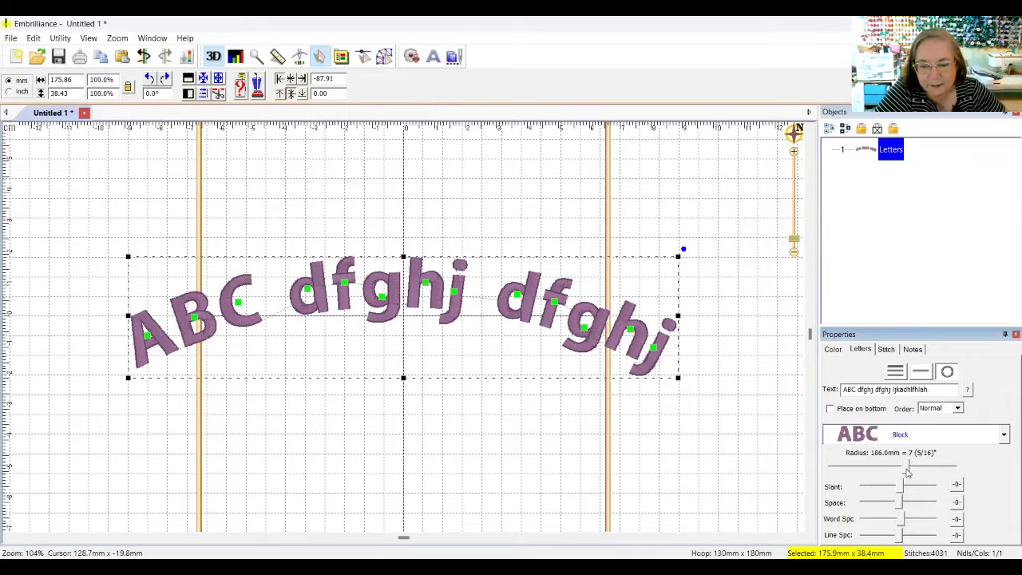
{"action": "left_click_drag", "start_coordinate": [907, 472], "coordinate": [832, 465]}
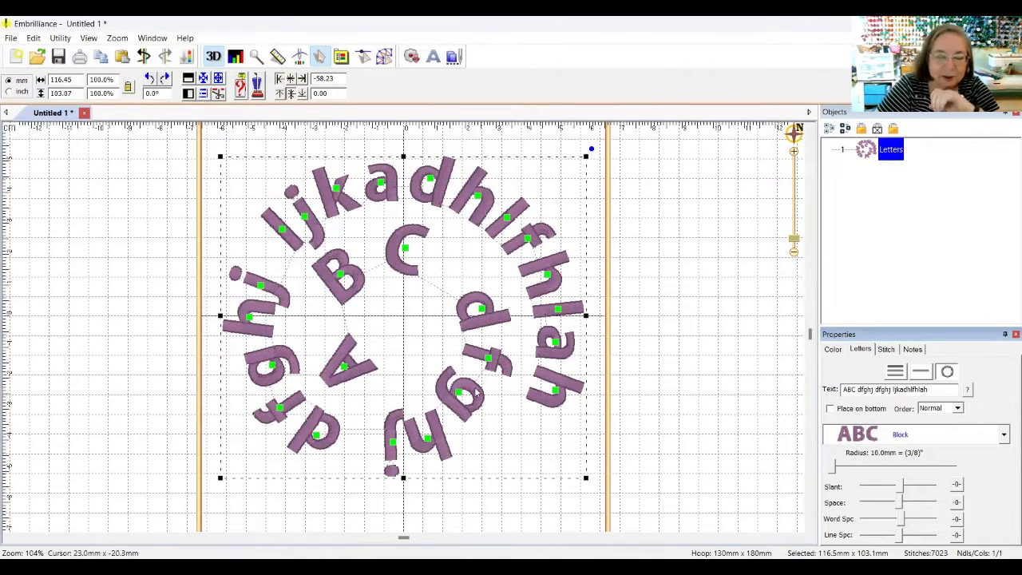
{"action": "left_click", "coordinate": [956, 408]}
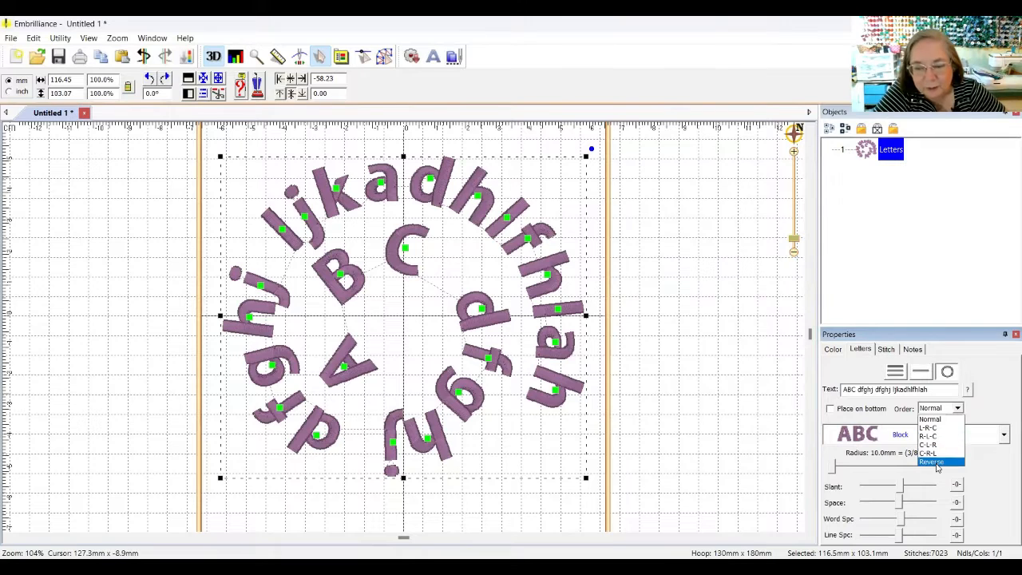
{"action": "left_click", "coordinate": [932, 461]}
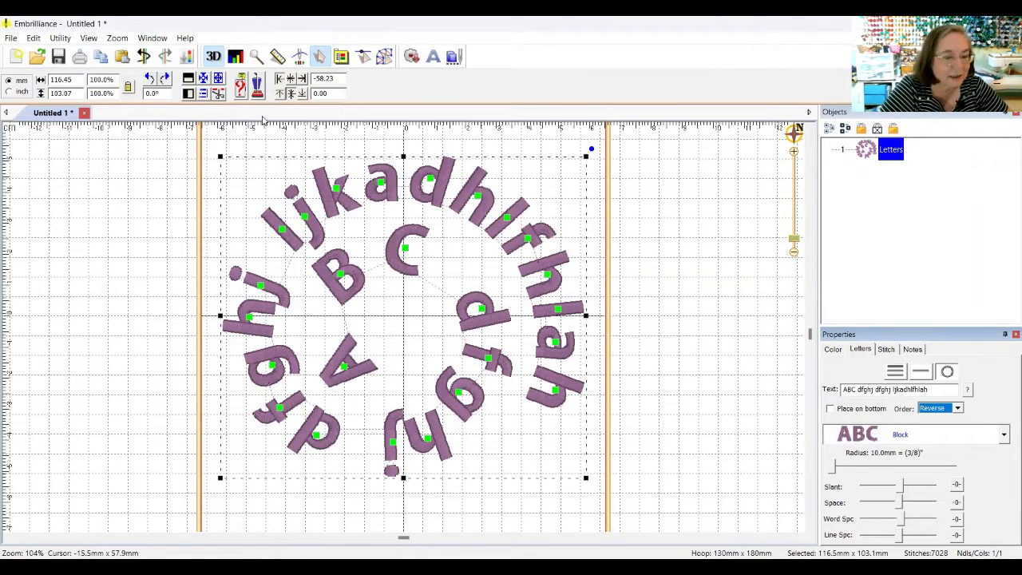
Step: Replace the circular lettering with new single-line Block lettering ABC, enlarged to about 111 by 42 mm
{"action": "left_click", "coordinate": [205, 95]}
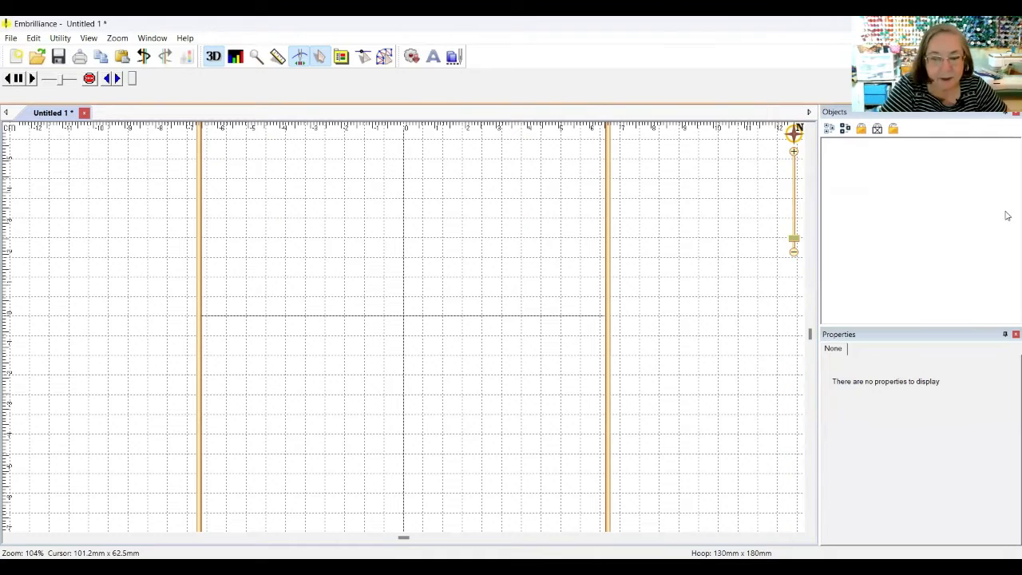
{"action": "left_click", "coordinate": [437, 60]}
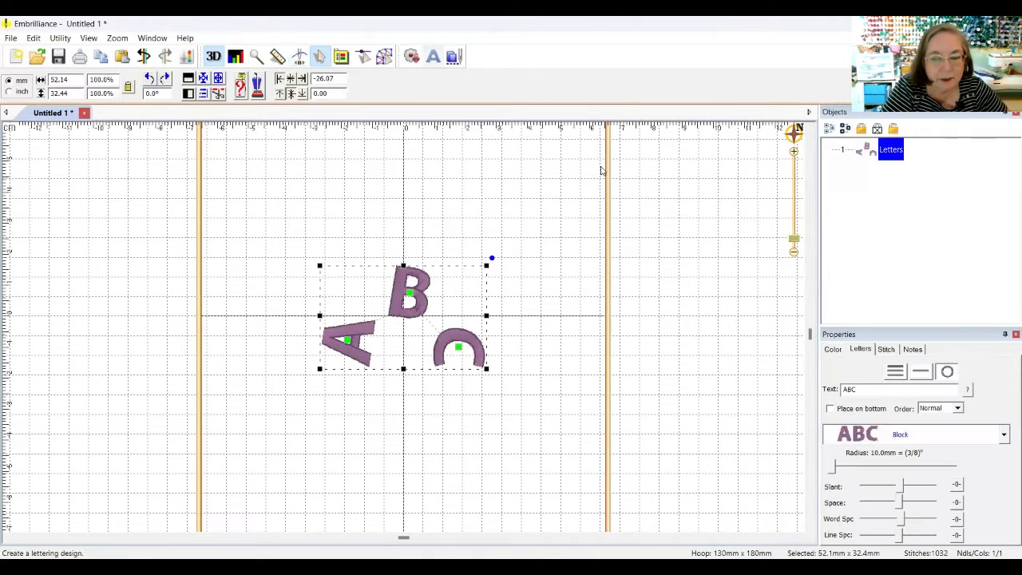
{"action": "left_click", "coordinate": [928, 376]}
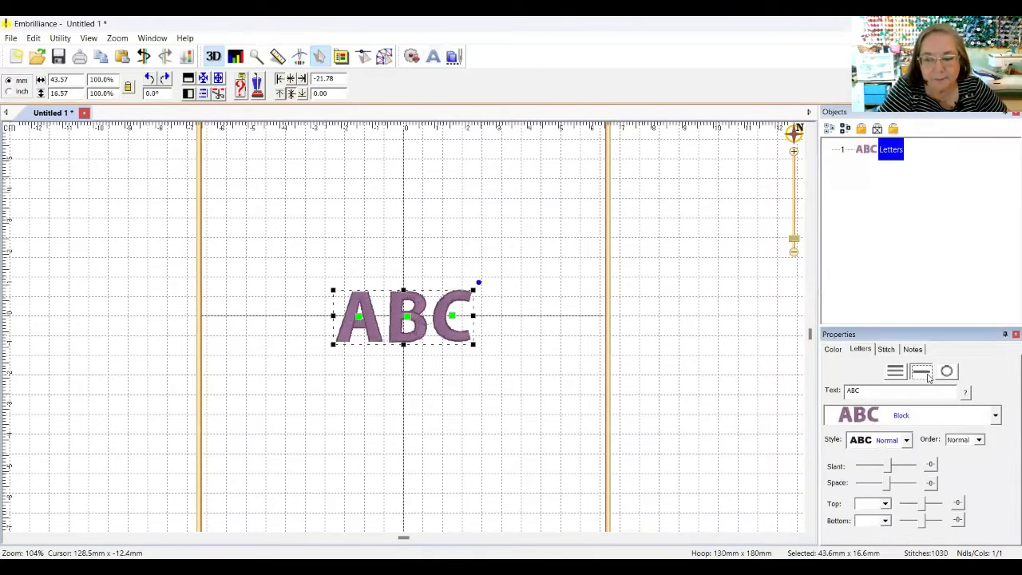
{"action": "left_click", "coordinate": [887, 350]}
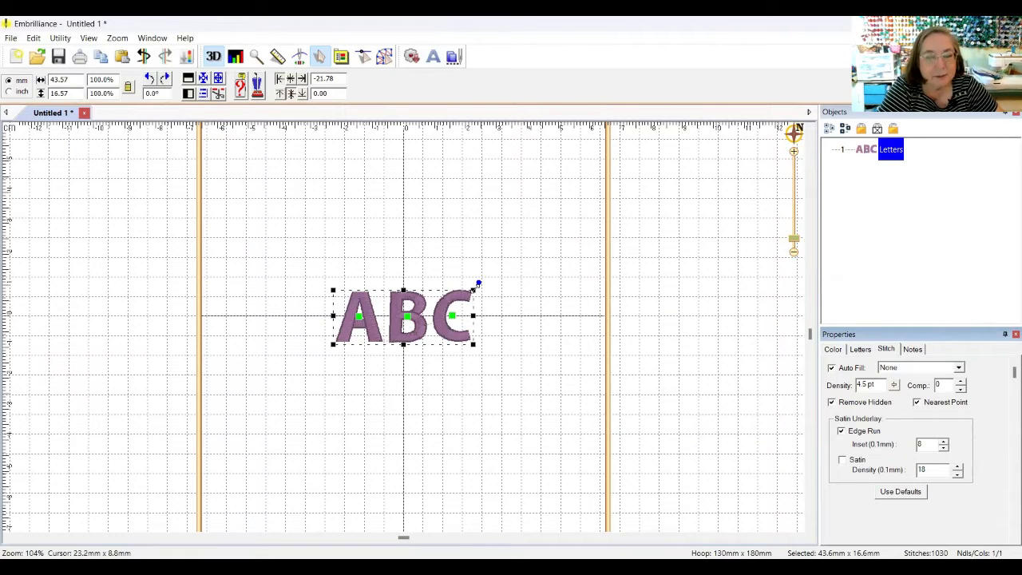
{"action": "left_click_drag", "start_coordinate": [473, 289], "coordinate": [682, 210]}
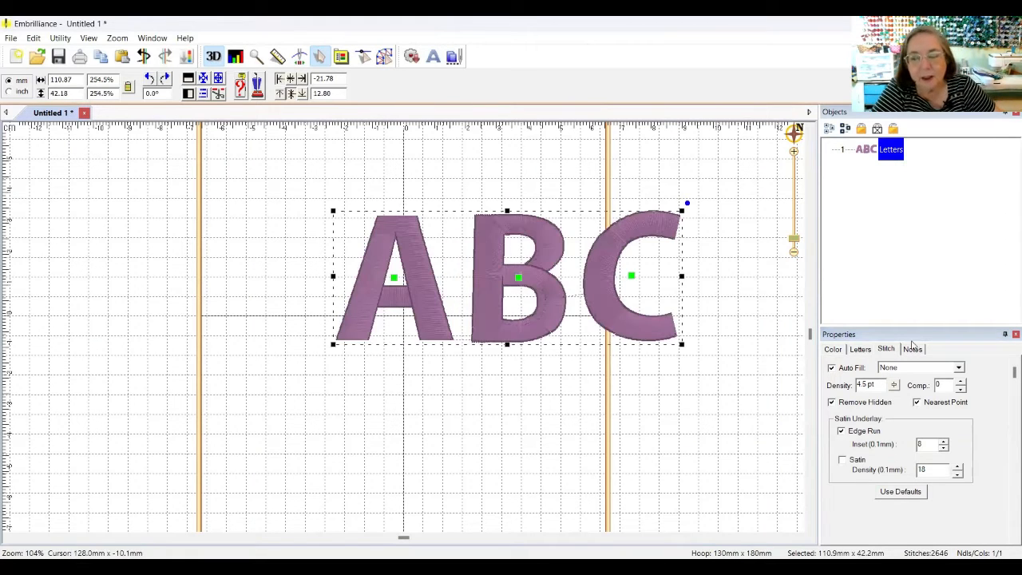
Step: Turn Auto Fill off and back on in the stitch settings of the ABC lettering
{"action": "left_click", "coordinate": [859, 350]}
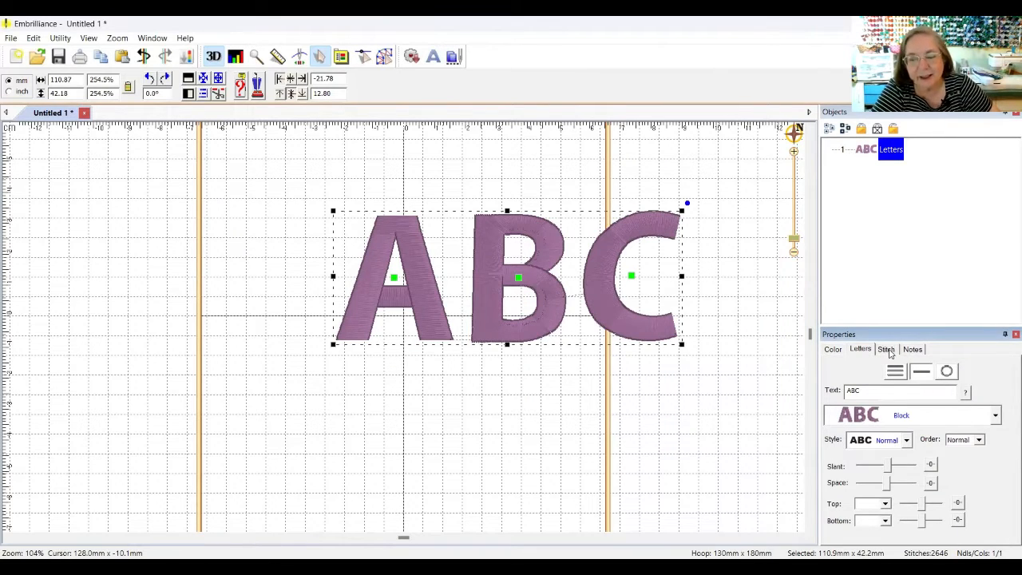
{"action": "left_click", "coordinate": [887, 350]}
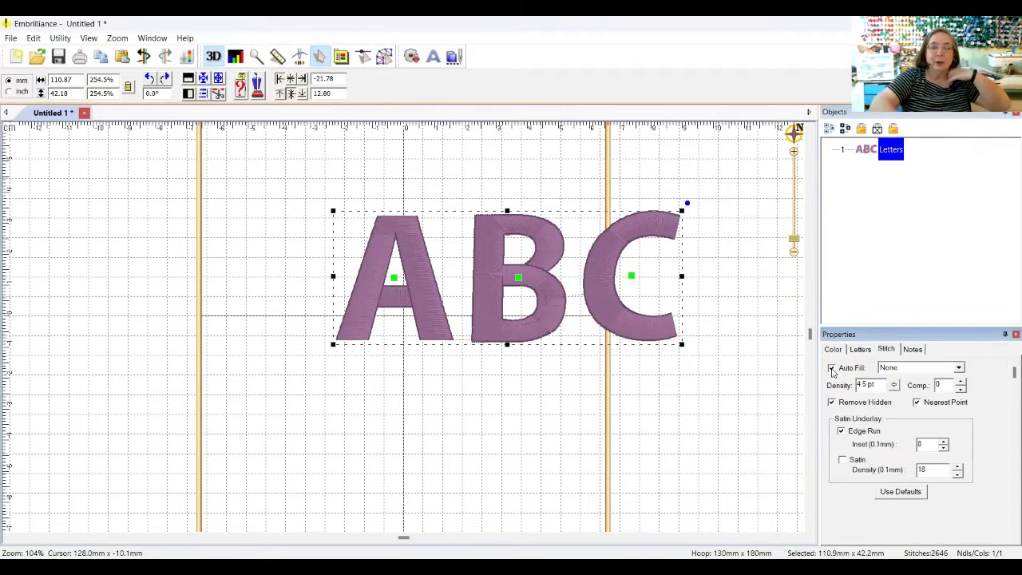
{"action": "left_click", "coordinate": [833, 369]}
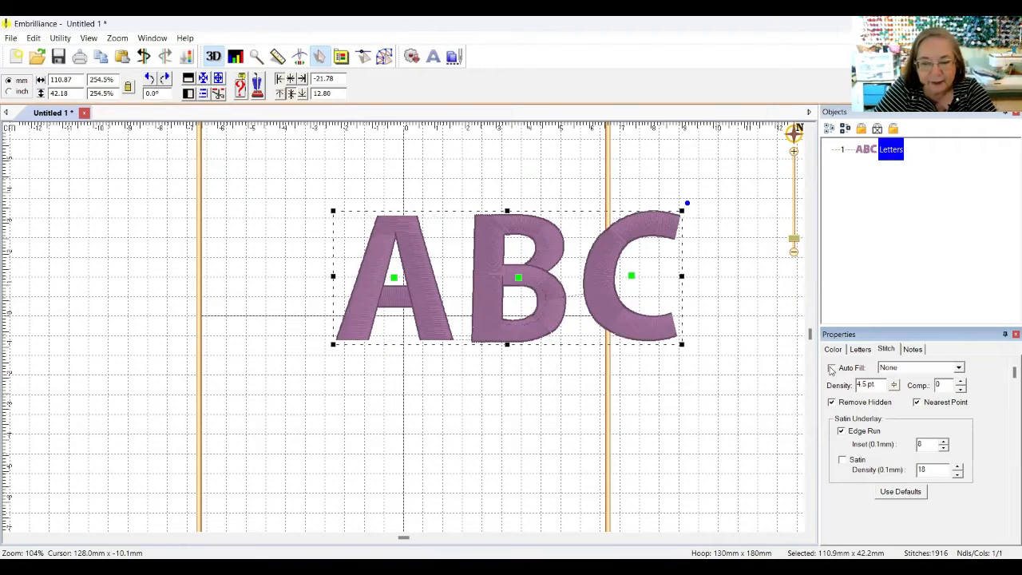
{"action": "left_click", "coordinate": [832, 369]}
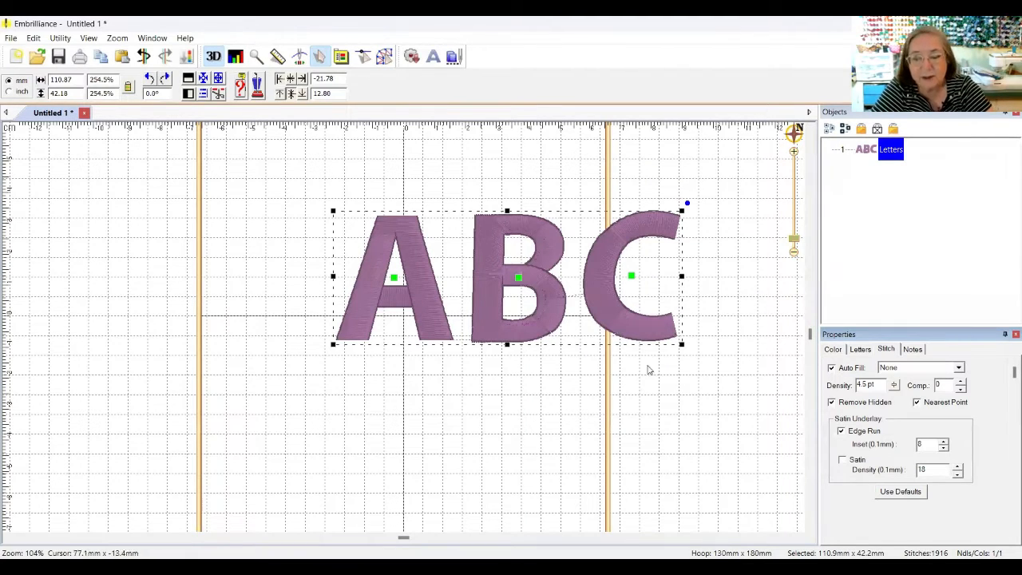
Step: Apply the Tatami fill pattern to the ABC lettering and inspect the stitches on A and B up close
{"action": "left_click", "coordinate": [959, 368]}
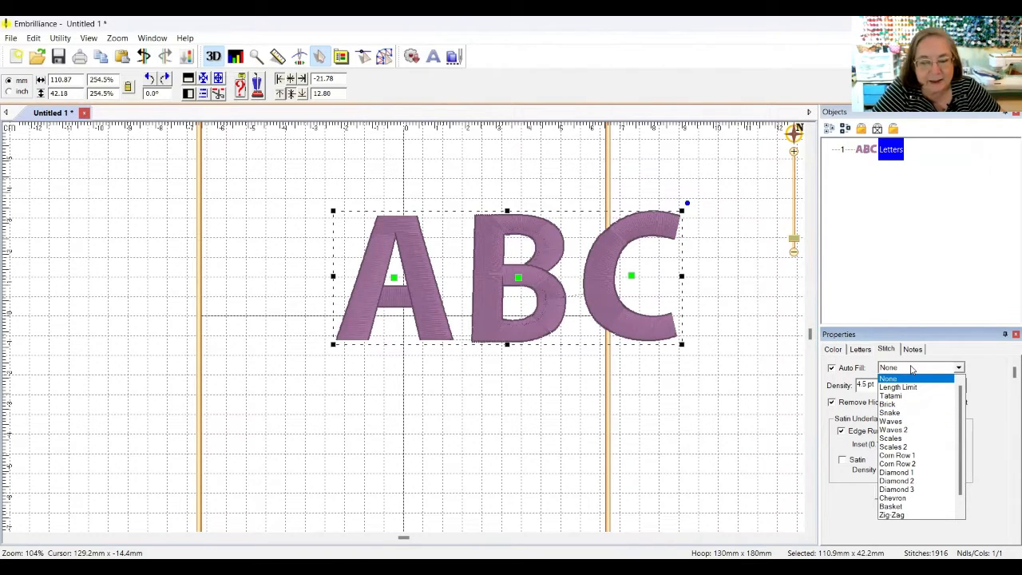
{"action": "left_click", "coordinate": [912, 370]}
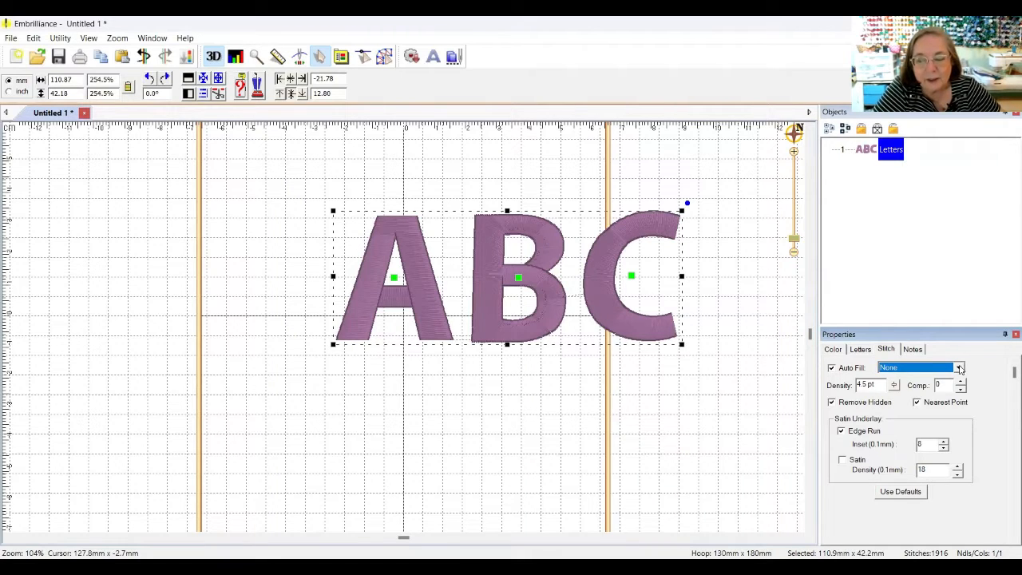
{"action": "left_click", "coordinate": [960, 368]}
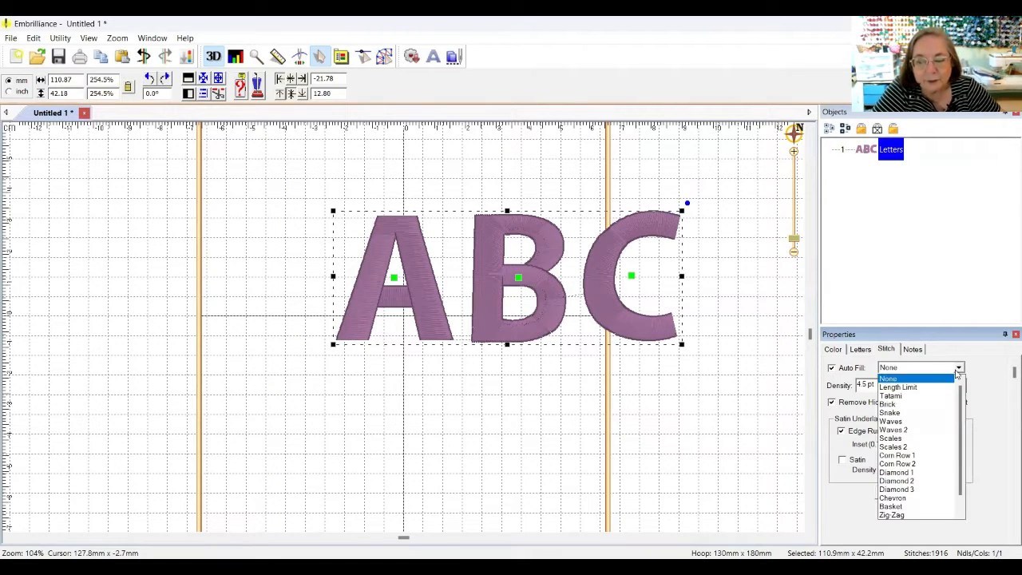
{"action": "left_click", "coordinate": [912, 396]}
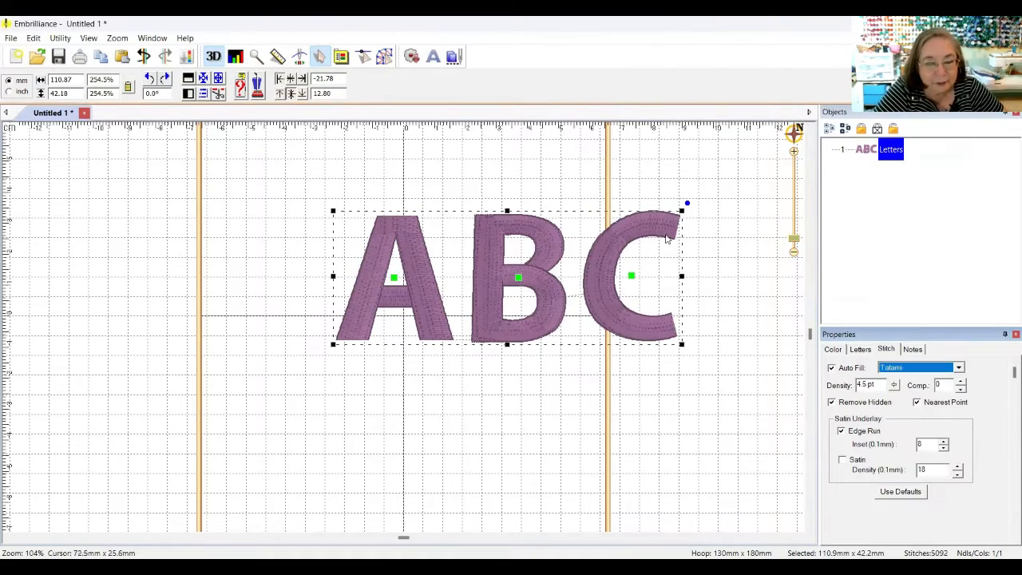
{"action": "left_click_drag", "start_coordinate": [794, 239], "coordinate": [794, 227]}
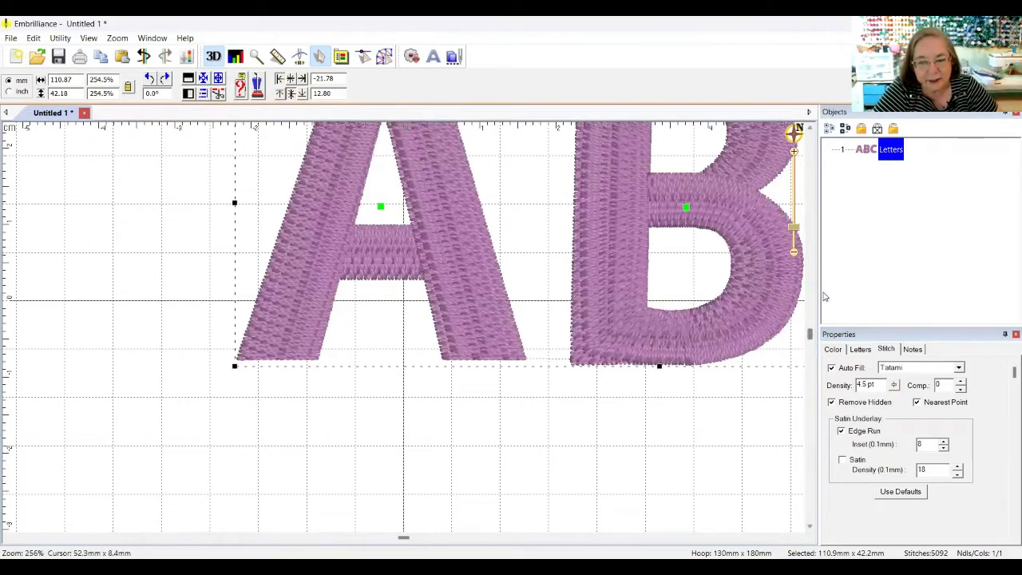
{"action": "left_click_drag", "start_coordinate": [812, 334], "coordinate": [811, 313]}
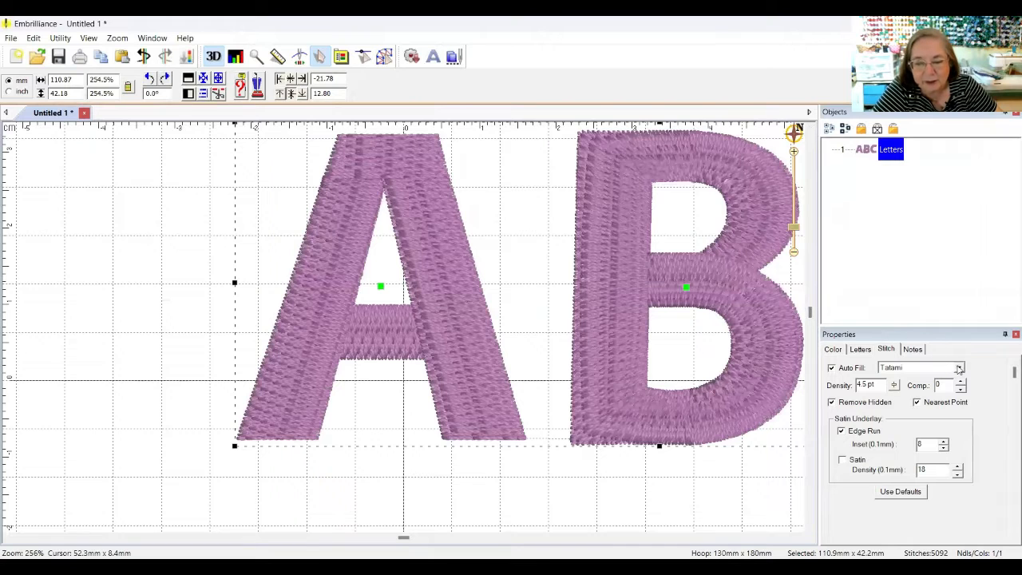
Step: Try the Waves, Diamond 1 and Scales fill patterns on the ABC lettering
{"action": "left_click", "coordinate": [960, 368]}
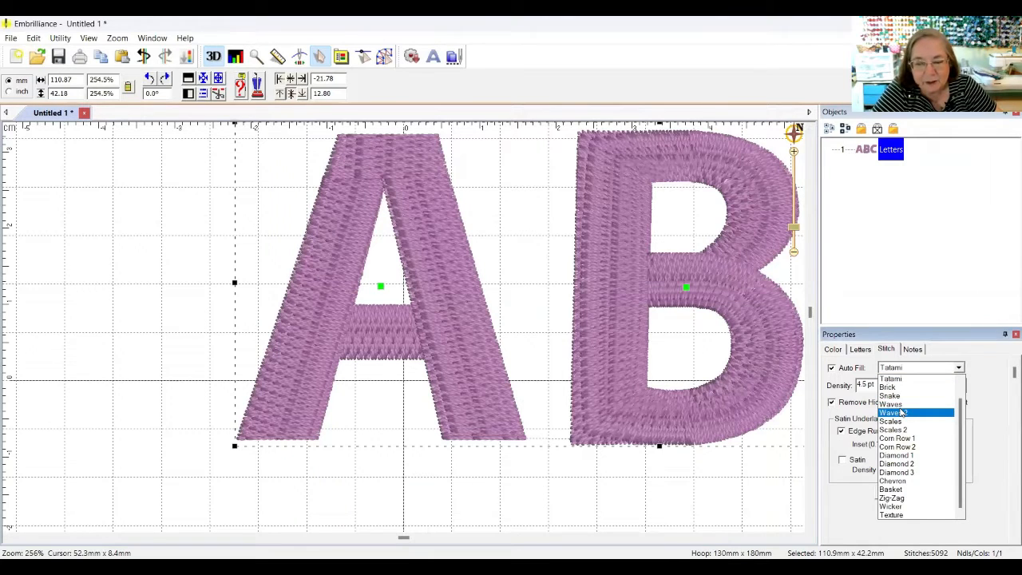
{"action": "left_click", "coordinate": [901, 407]}
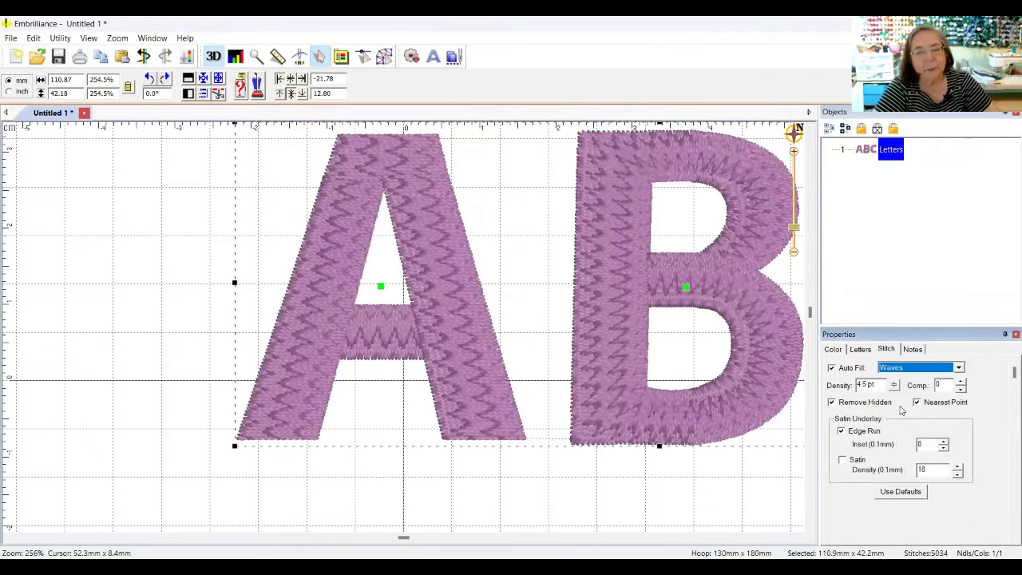
{"action": "left_click", "coordinate": [961, 370]}
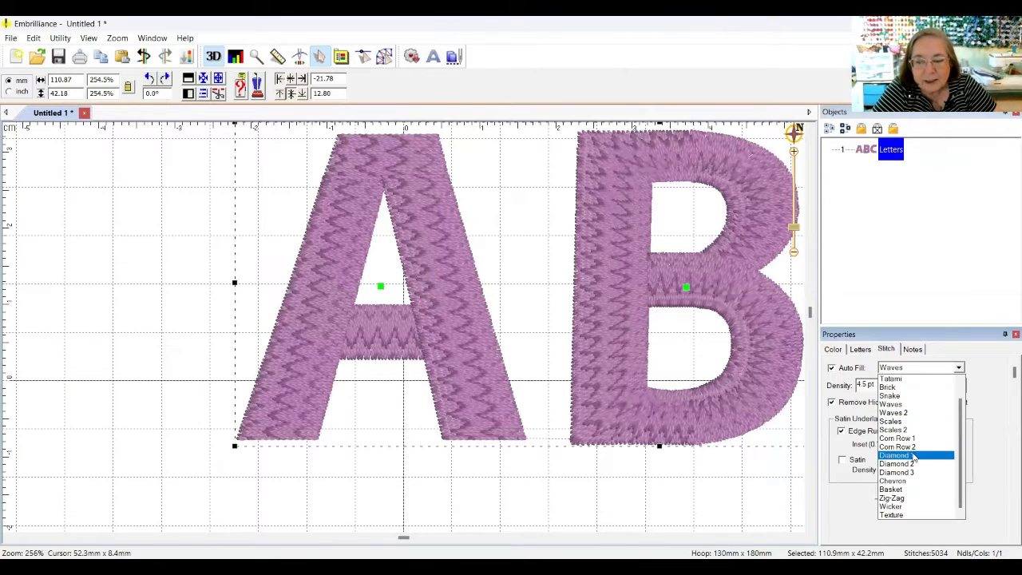
{"action": "left_click", "coordinate": [915, 457]}
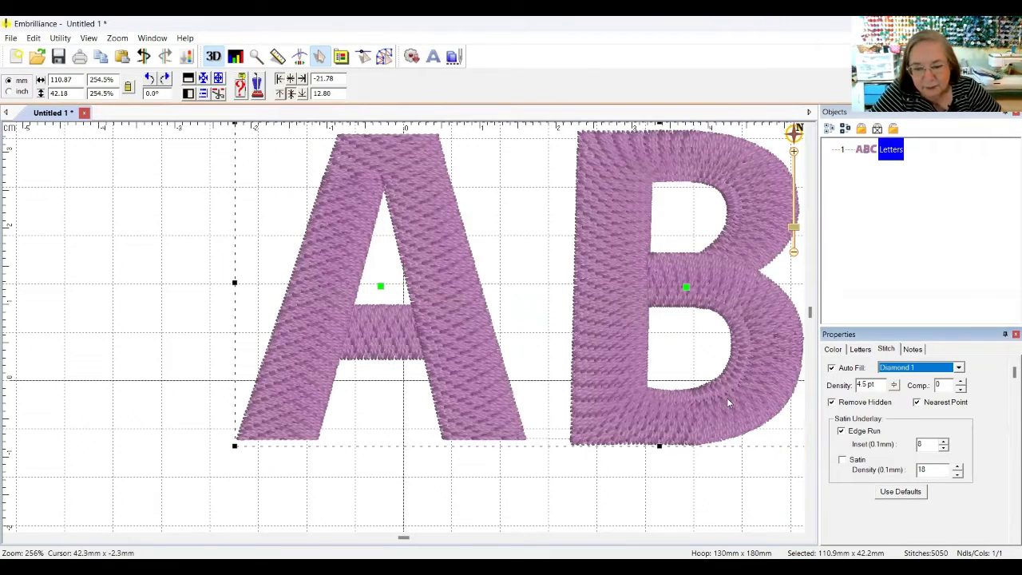
{"action": "left_click", "coordinate": [961, 369]}
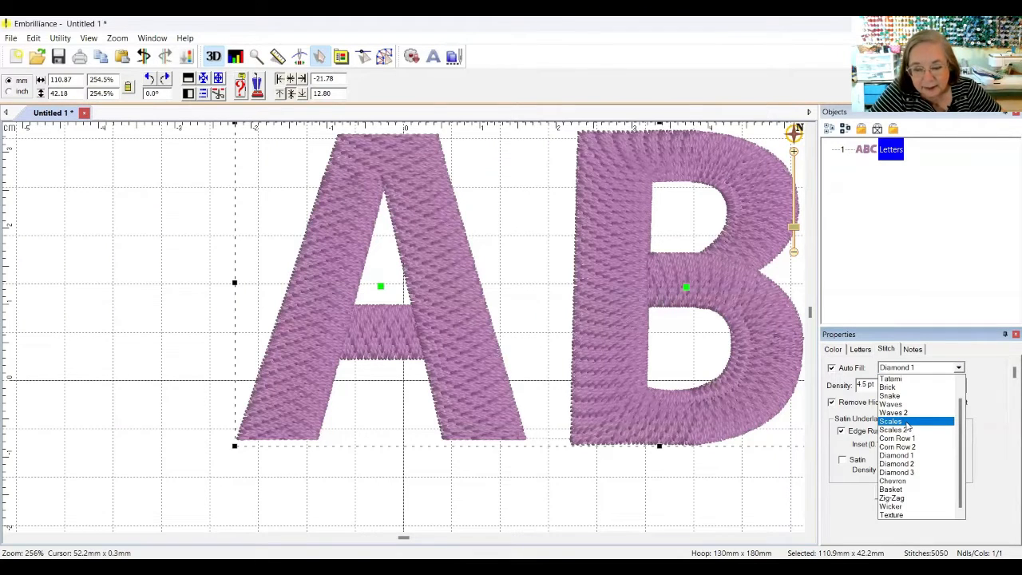
{"action": "left_click", "coordinate": [906, 423]}
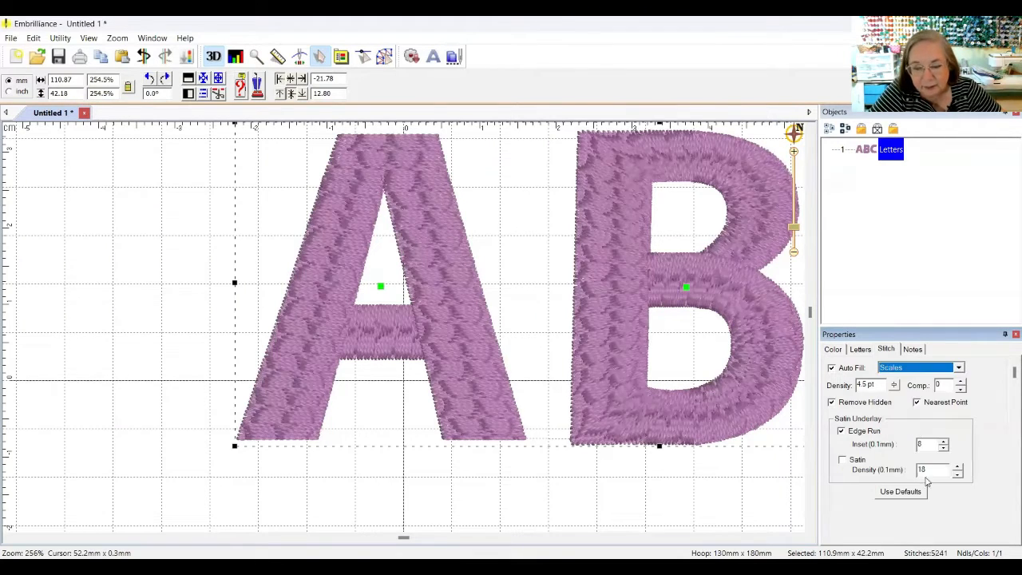
Step: Reset the lettering's fill pattern to None for comparison and apply the Chevron pattern
{"action": "left_click", "coordinate": [961, 368]}
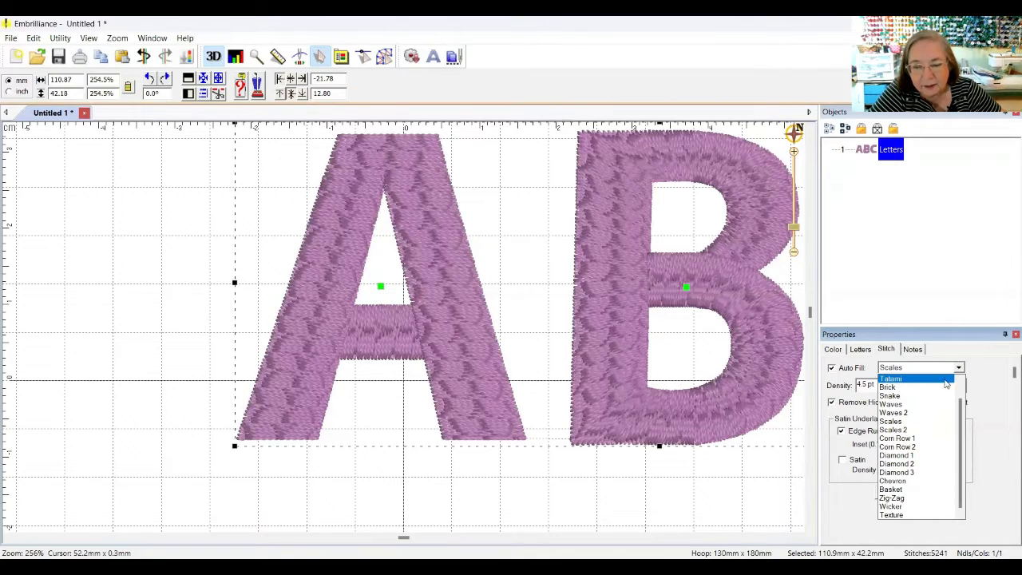
{"action": "scroll", "coordinate": [946, 384], "scroll_direction": "up", "scroll_amount": 2}
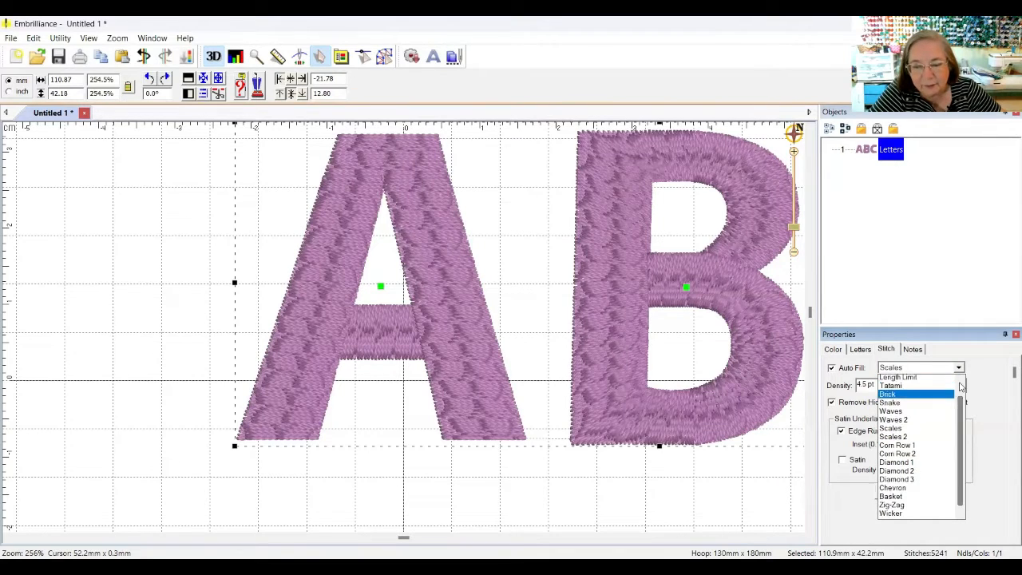
{"action": "left_click", "coordinate": [900, 381]}
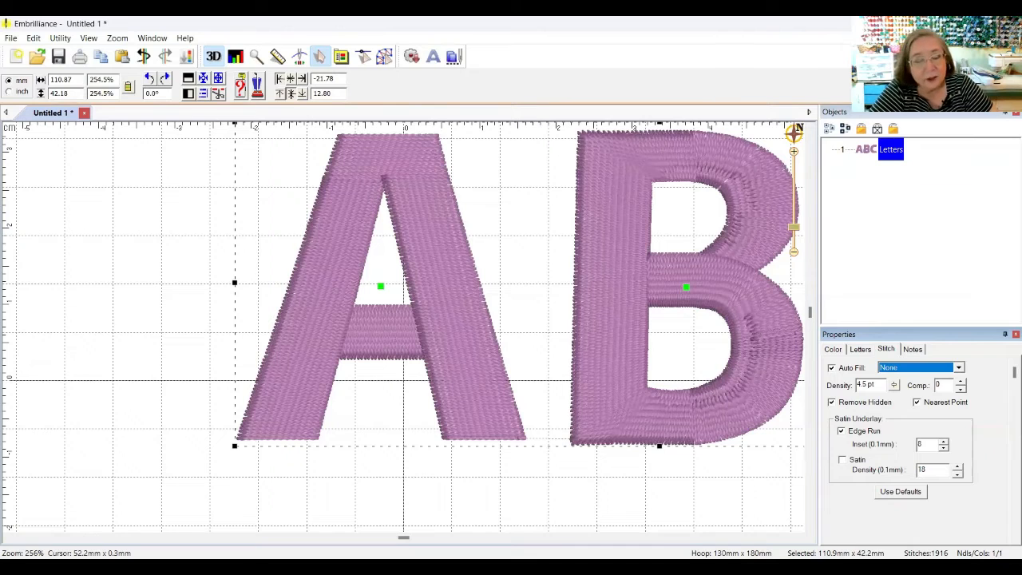
{"action": "left_click", "coordinate": [958, 368]}
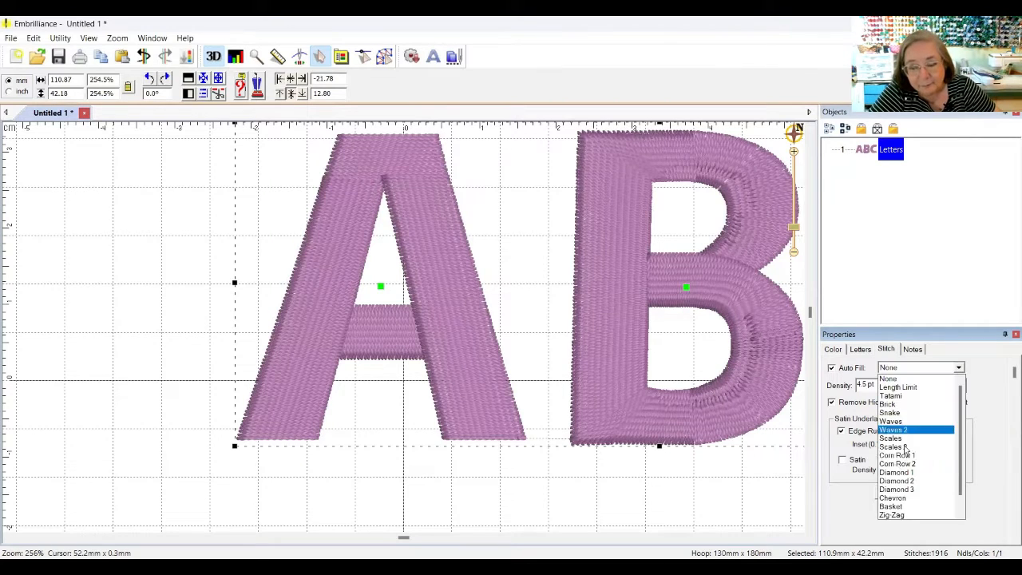
{"action": "left_click", "coordinate": [901, 499]}
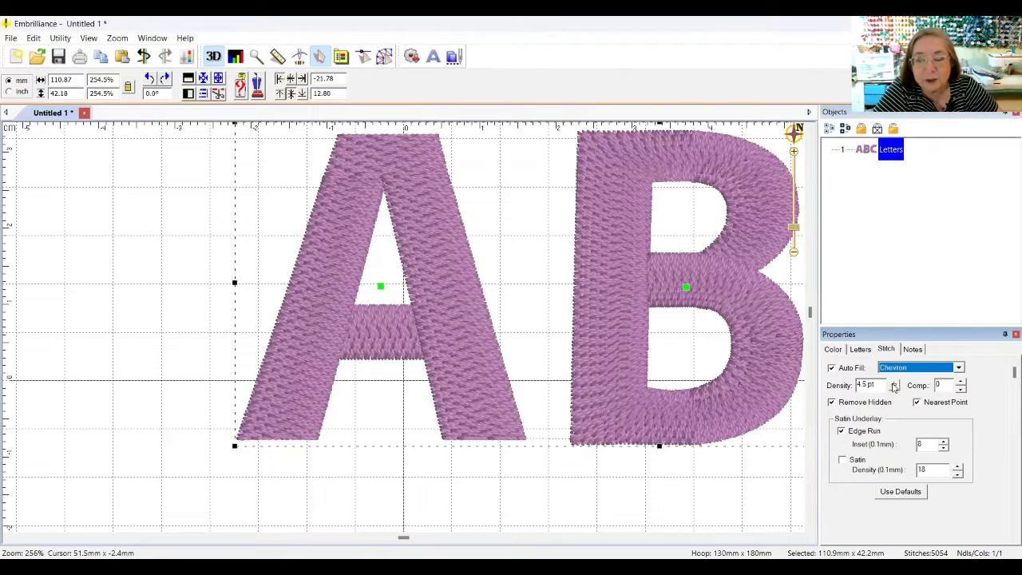
Step: Try stitch densities of 9.3 pt and 1.0 pt on the Chevron fill and leave the density at 4.9 pt
{"action": "left_click", "coordinate": [895, 436]}
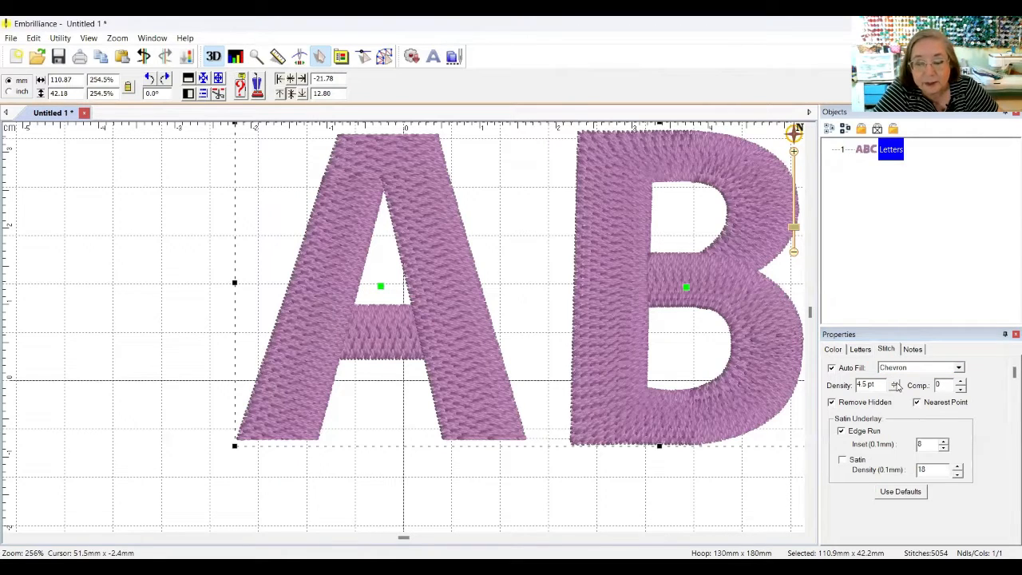
{"action": "left_click_drag", "start_coordinate": [896, 385], "coordinate": [896, 406]}
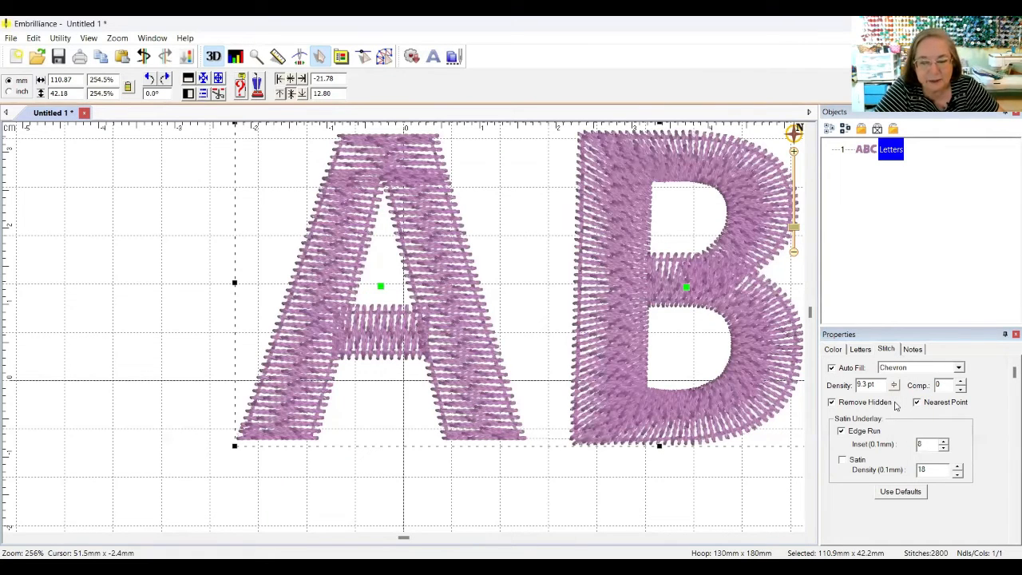
{"action": "left_click_drag", "start_coordinate": [896, 386], "coordinate": [895, 462]}
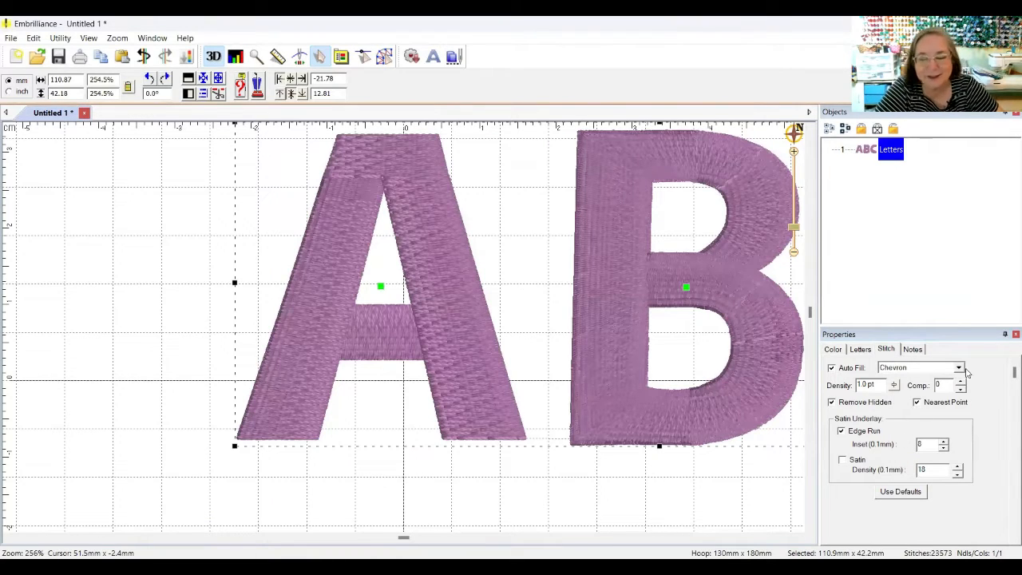
{"action": "left_click_drag", "start_coordinate": [895, 385], "coordinate": [896, 431]}
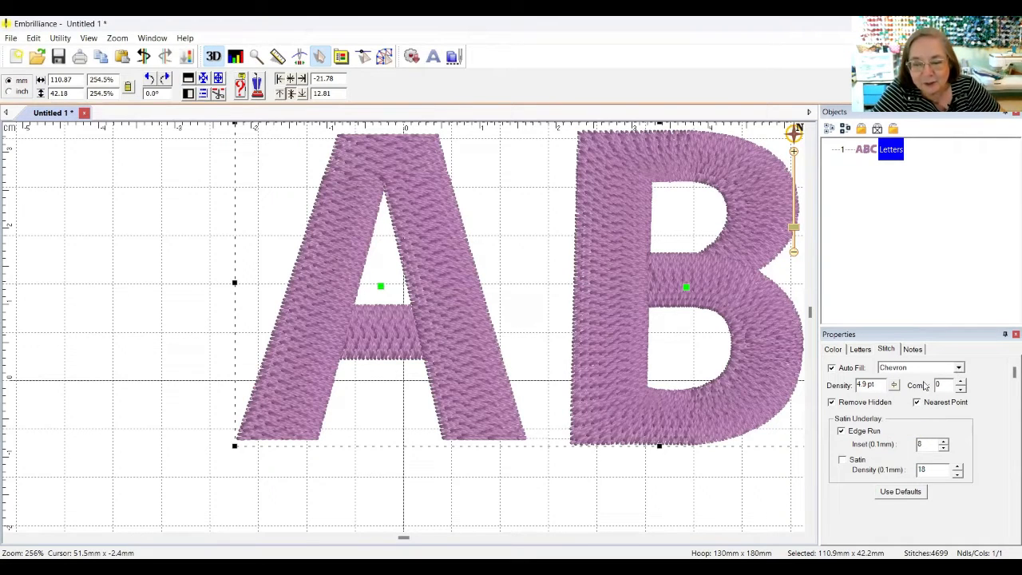
Step: Set the ABC lettering's fill pattern to None and try a compensation of 10 before returning it to 0
{"action": "left_click", "coordinate": [959, 368]}
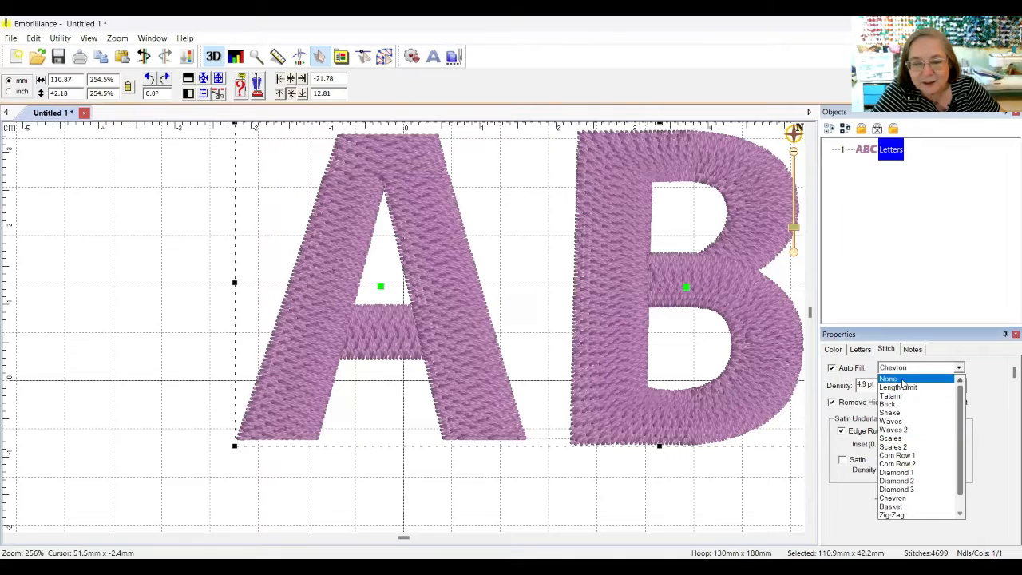
{"action": "left_click", "coordinate": [903, 380]}
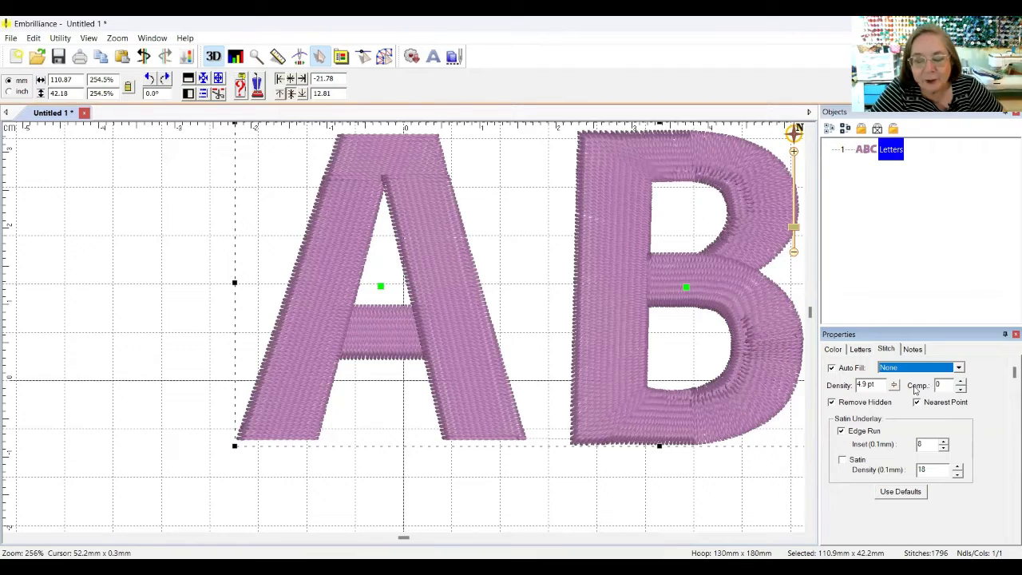
{"action": "left_click", "coordinate": [960, 382]}
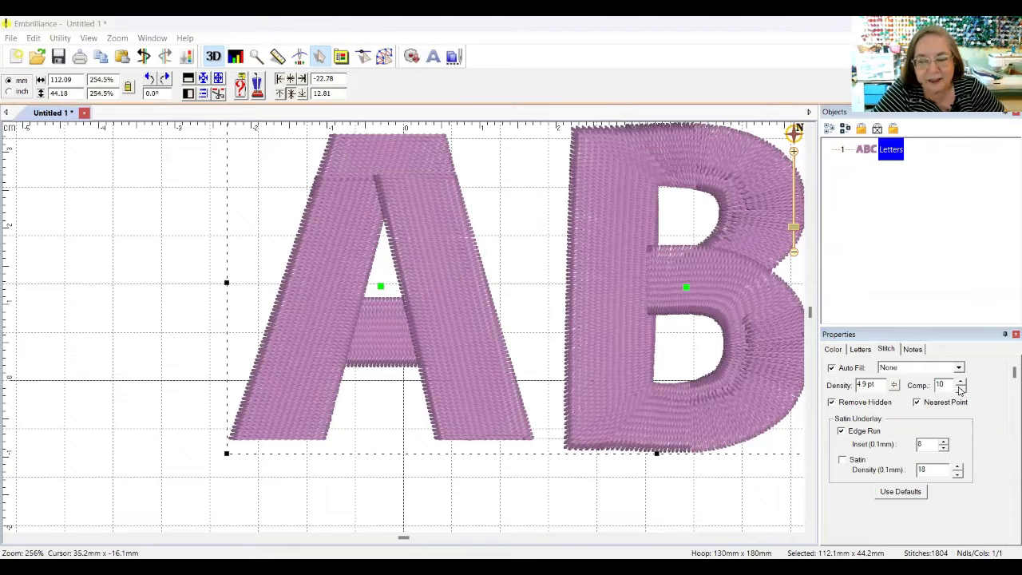
{"action": "left_click", "coordinate": [961, 389]}
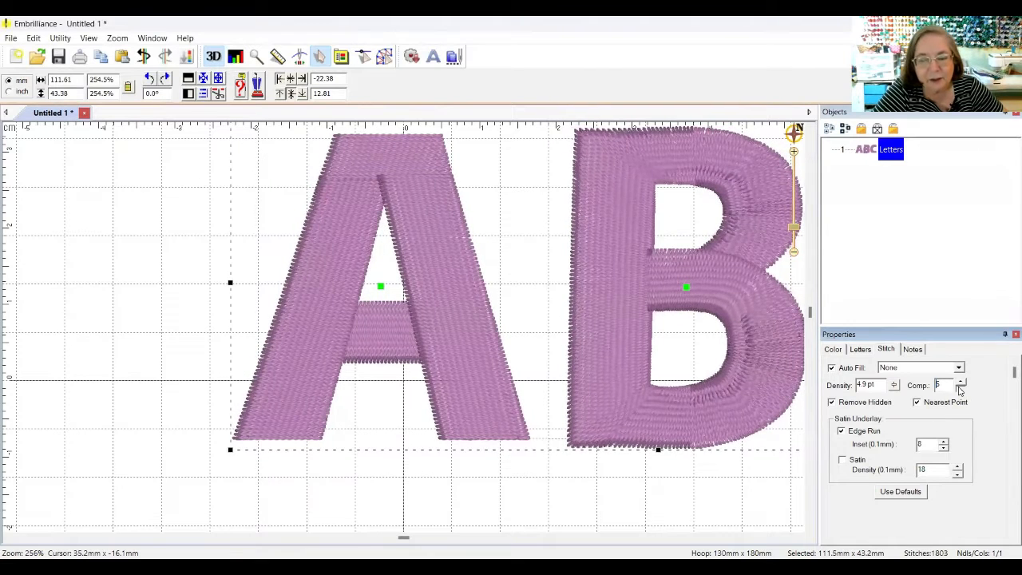
{"action": "left_click", "coordinate": [961, 389]}
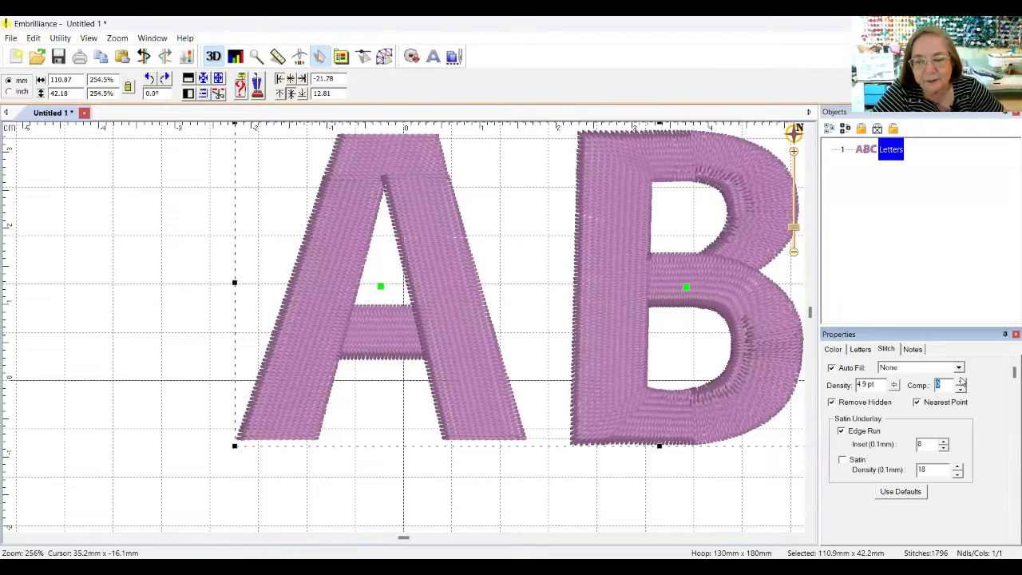
Step: Raise the lettering's compensation to 8 and deselect the lettering
{"action": "left_click", "coordinate": [963, 383]}
{"action": "left_click", "coordinate": [960, 383]}
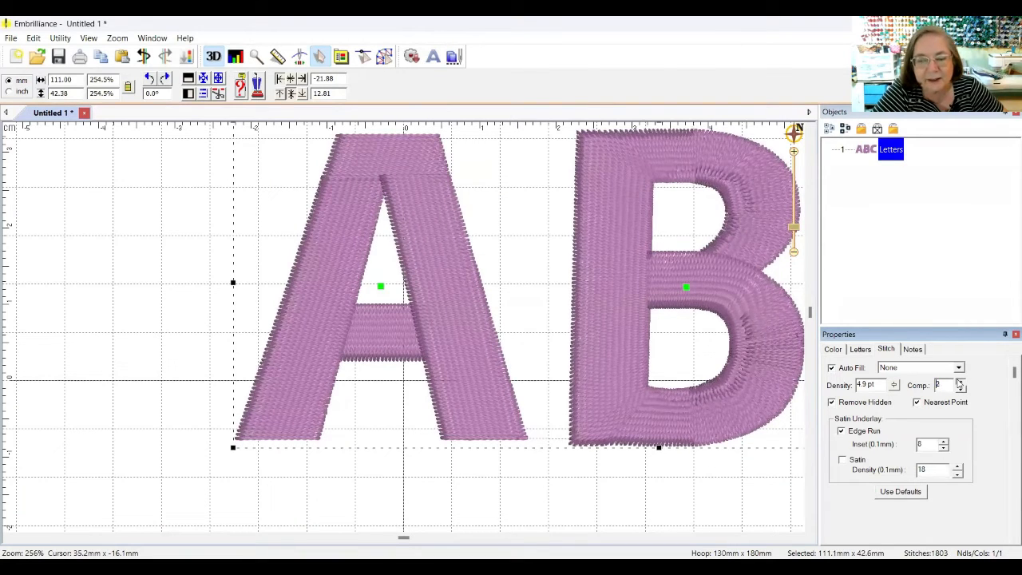
{"action": "left_click", "coordinate": [961, 383]}
{"action": "left_click", "coordinate": [960, 383]}
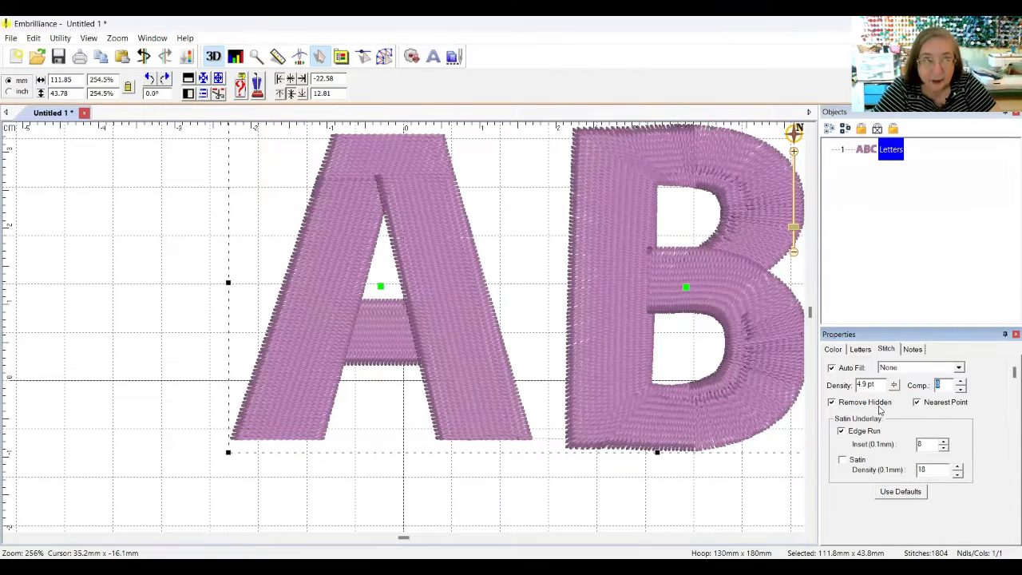
{"action": "left_click", "coordinate": [711, 485]}
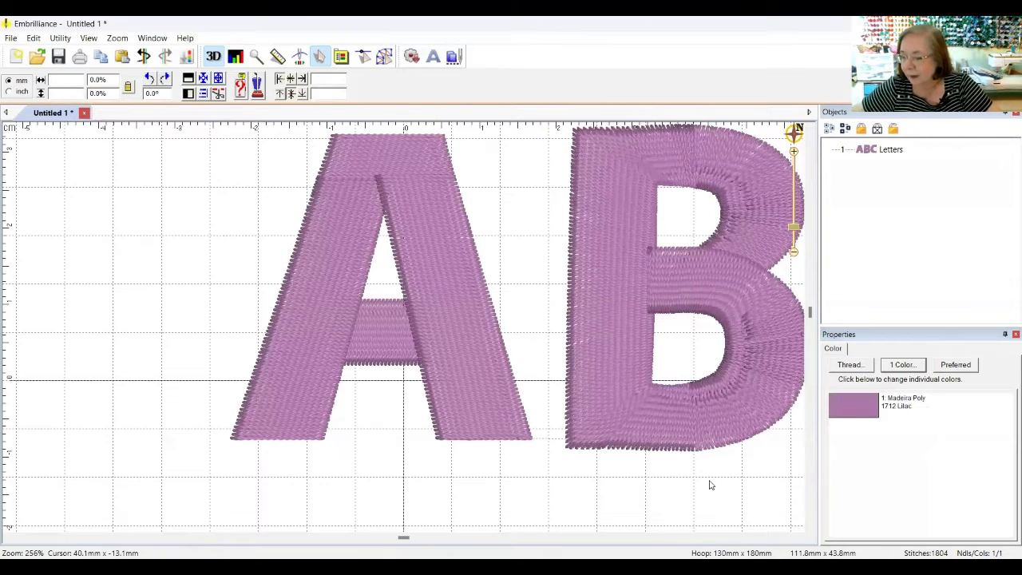
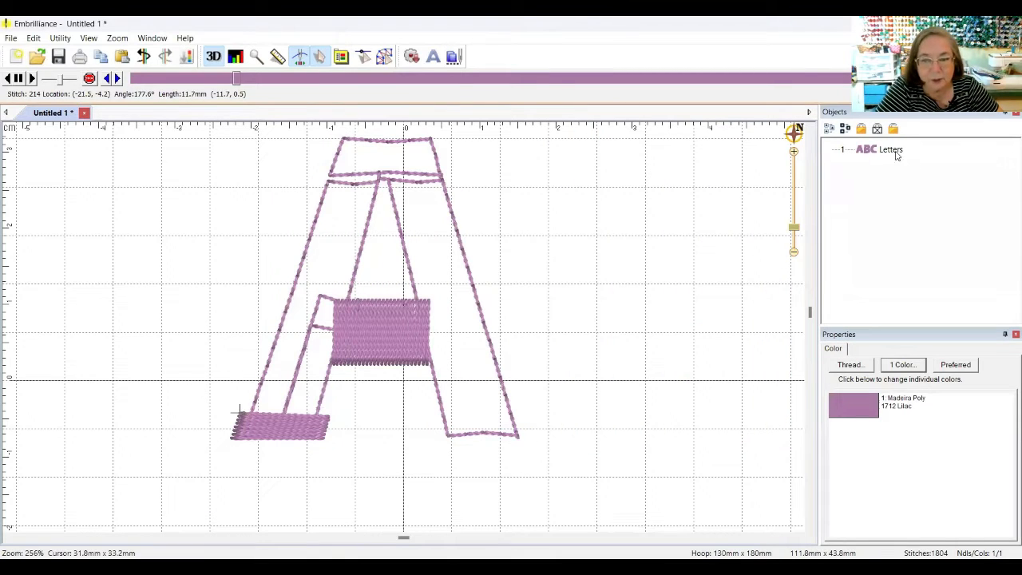
Step: Try Edge Run insets of 12 and 1 on the ABC lettering and step through the A's stitches with 3D on and off
{"action": "left_click", "coordinate": [893, 151]}
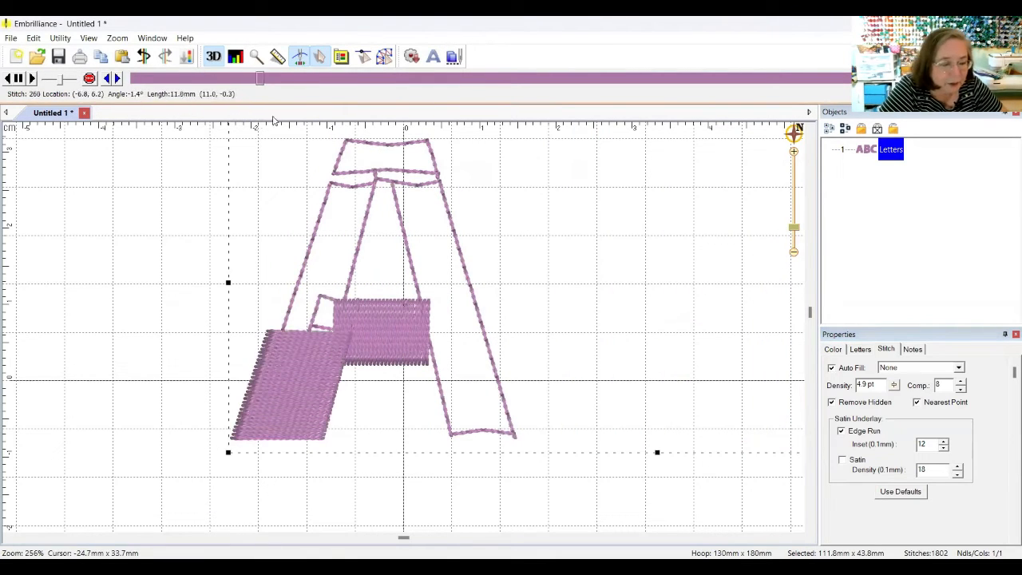
{"action": "left_click_drag", "start_coordinate": [316, 78], "coordinate": [229, 164]}
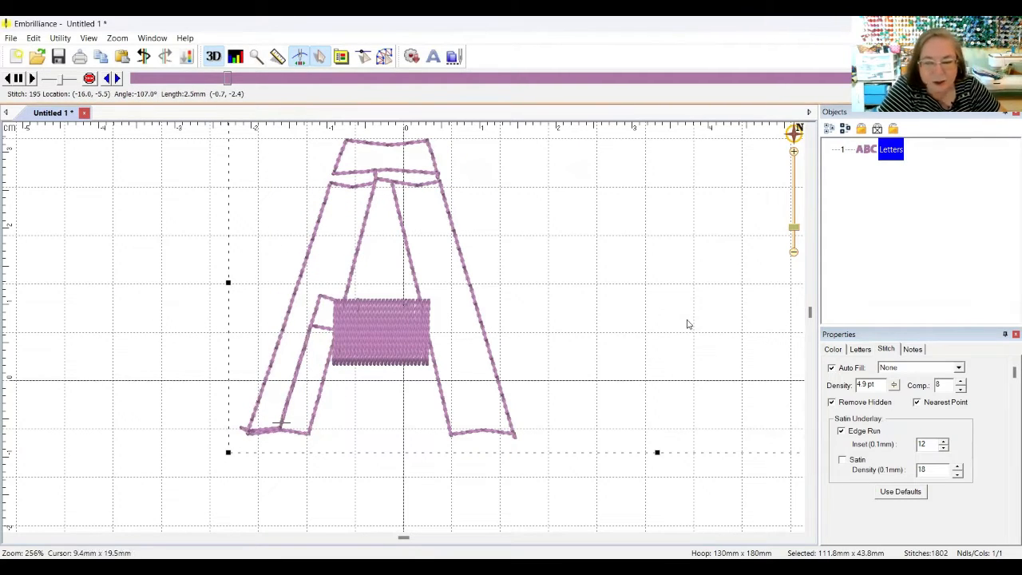
{"action": "left_click", "coordinate": [943, 448]}
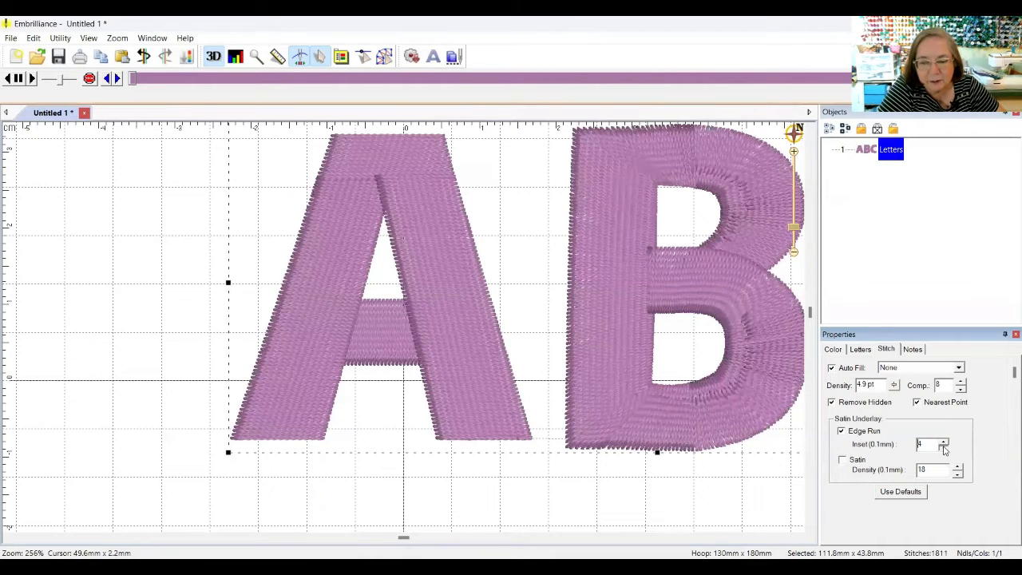
{"action": "left_click", "coordinate": [943, 448]}
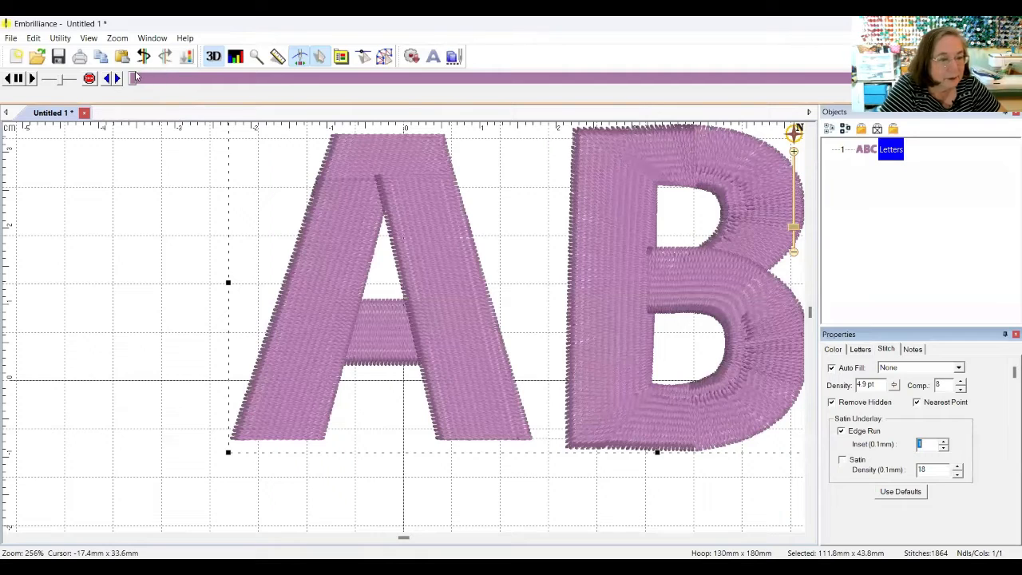
{"action": "left_click_drag", "start_coordinate": [135, 79], "coordinate": [172, 79]}
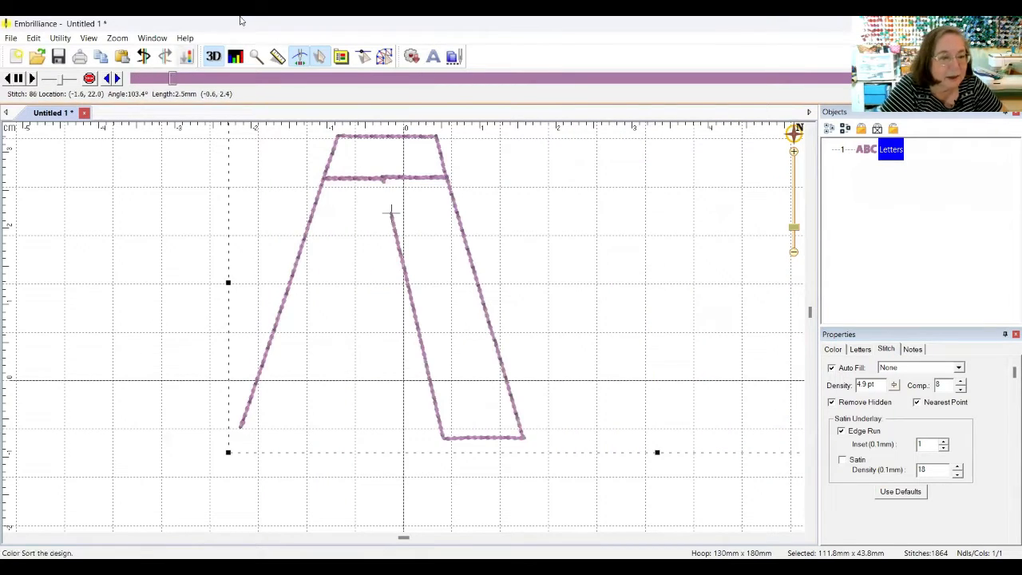
{"action": "left_click", "coordinate": [215, 57]}
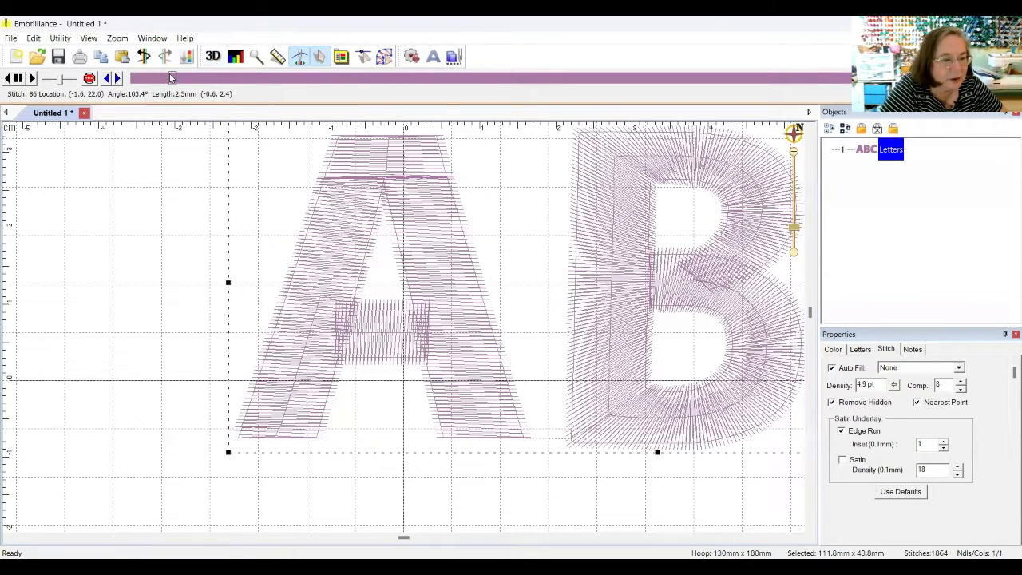
{"action": "left_click_drag", "start_coordinate": [171, 77], "coordinate": [304, 92]}
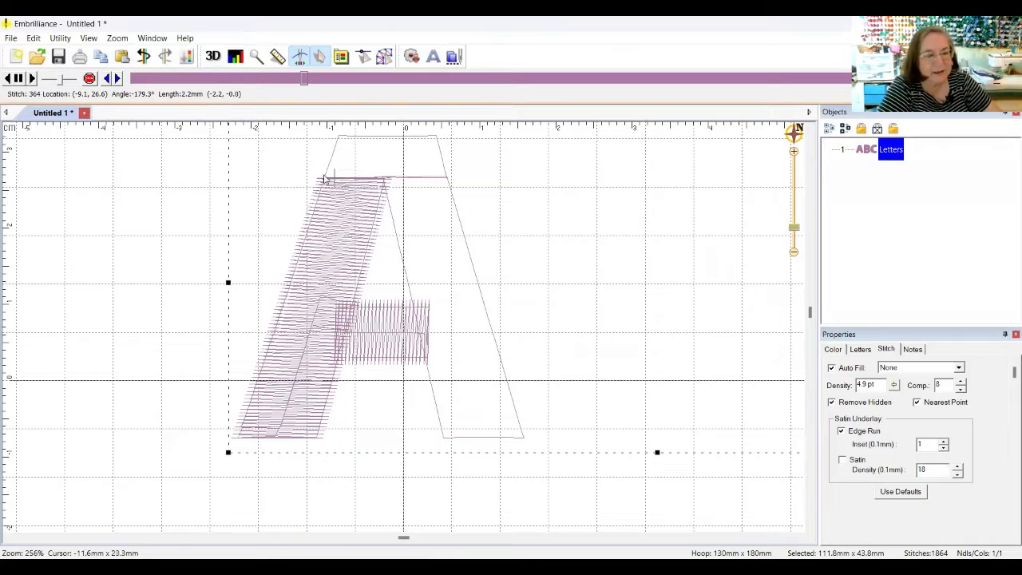
Step: Try Edge Run insets of 2, 12 and 4, and restore the lettering's default stitch settings with satin underlay enabled
{"action": "left_click", "coordinate": [944, 448]}
{"action": "left_click", "coordinate": [945, 442]}
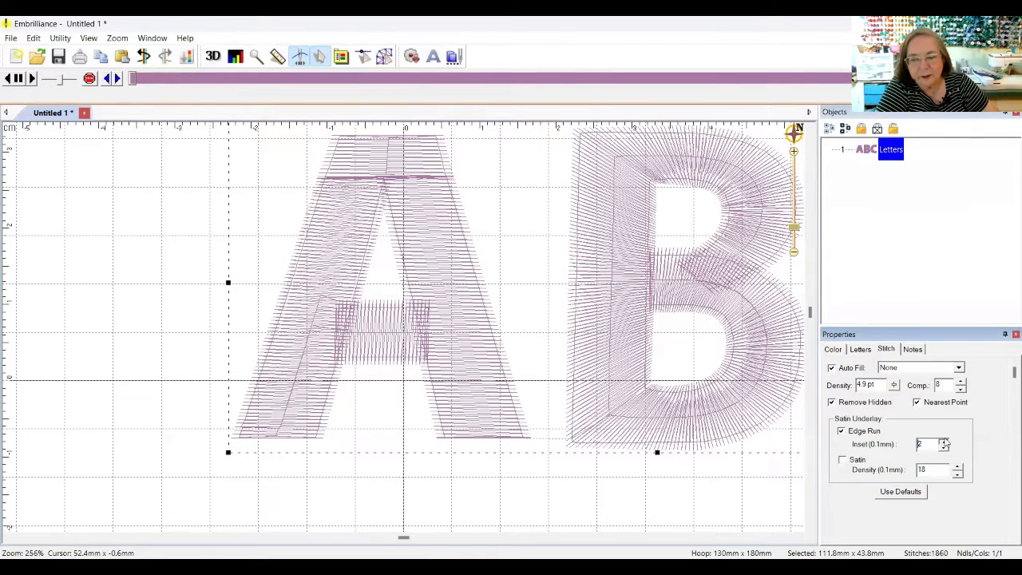
{"action": "left_click", "coordinate": [945, 441]}
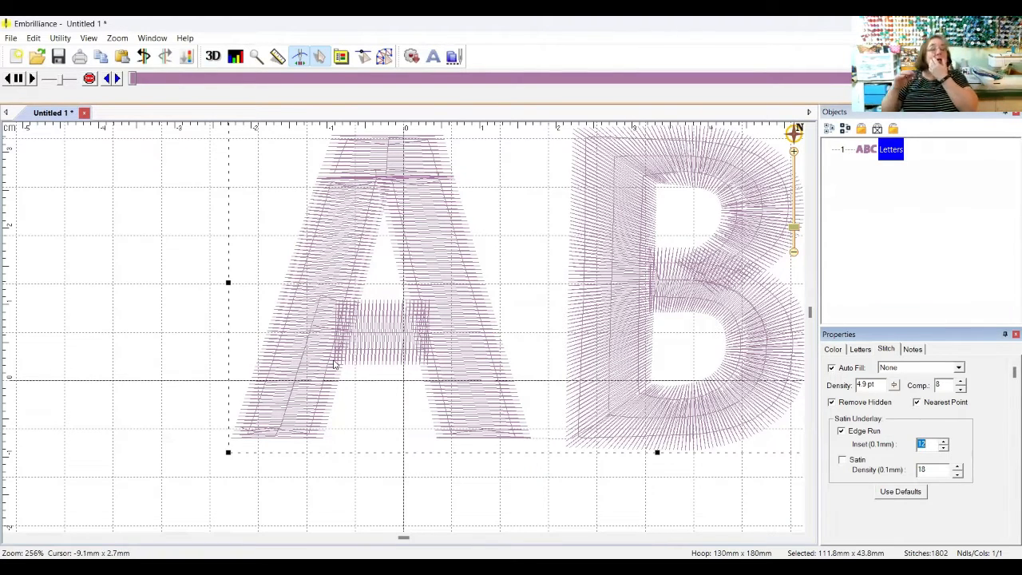
{"action": "type", "text": "4"}
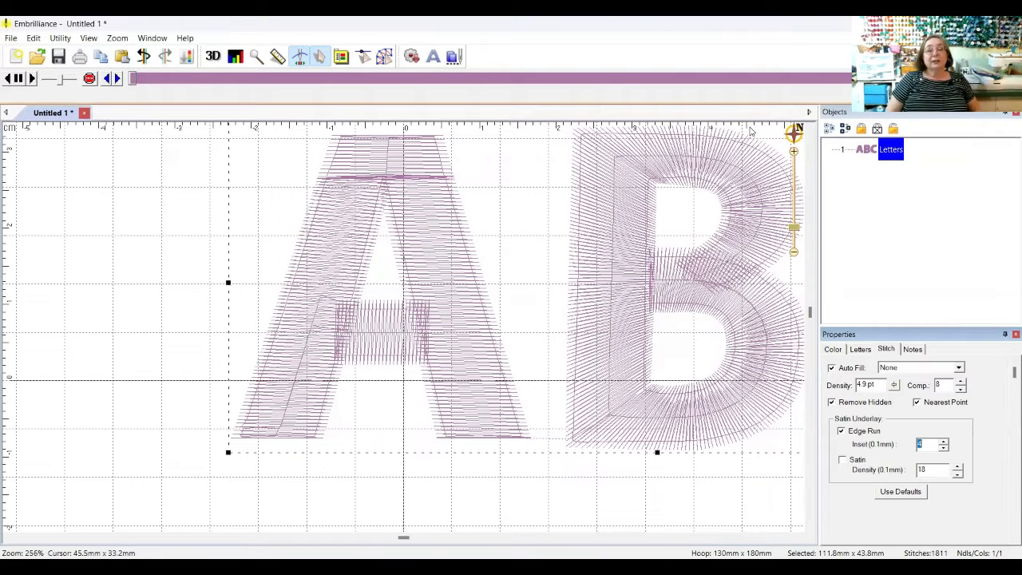
{"action": "left_click", "coordinate": [905, 493]}
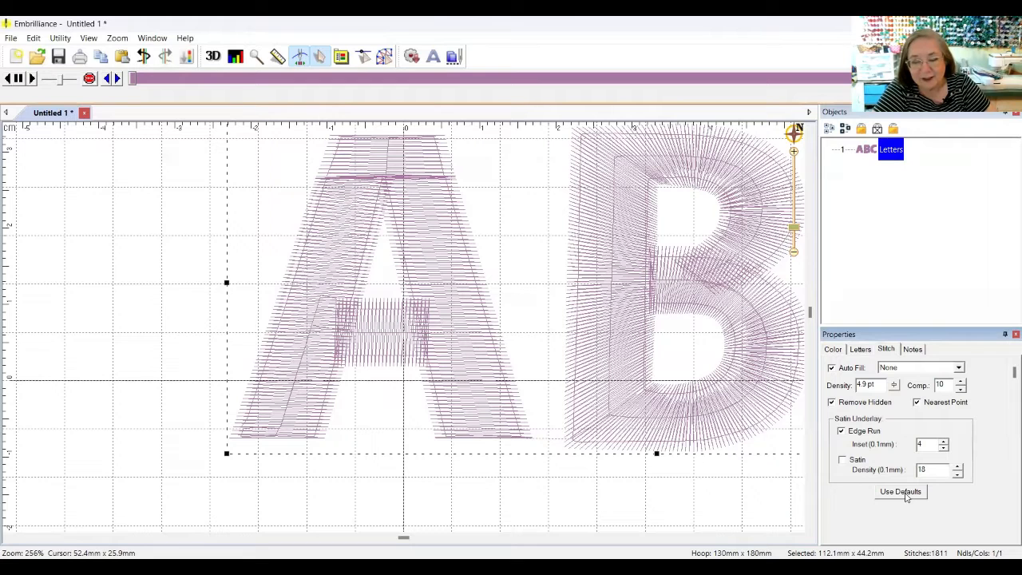
{"action": "left_click", "coordinate": [908, 494]}
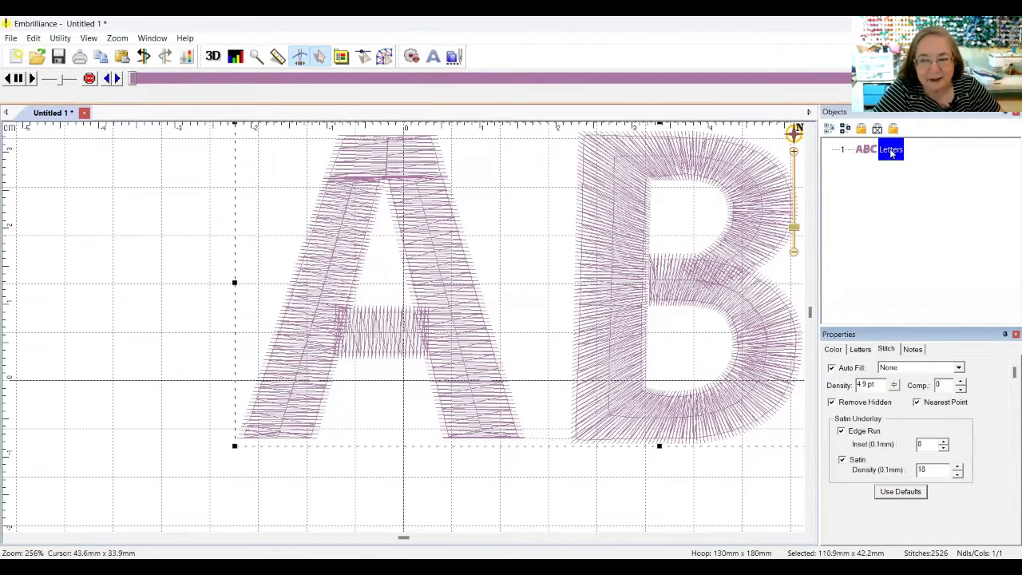
Step: Change the ABC lettering's font from Block to BlockishFont (1)
{"action": "left_click", "coordinate": [860, 349]}
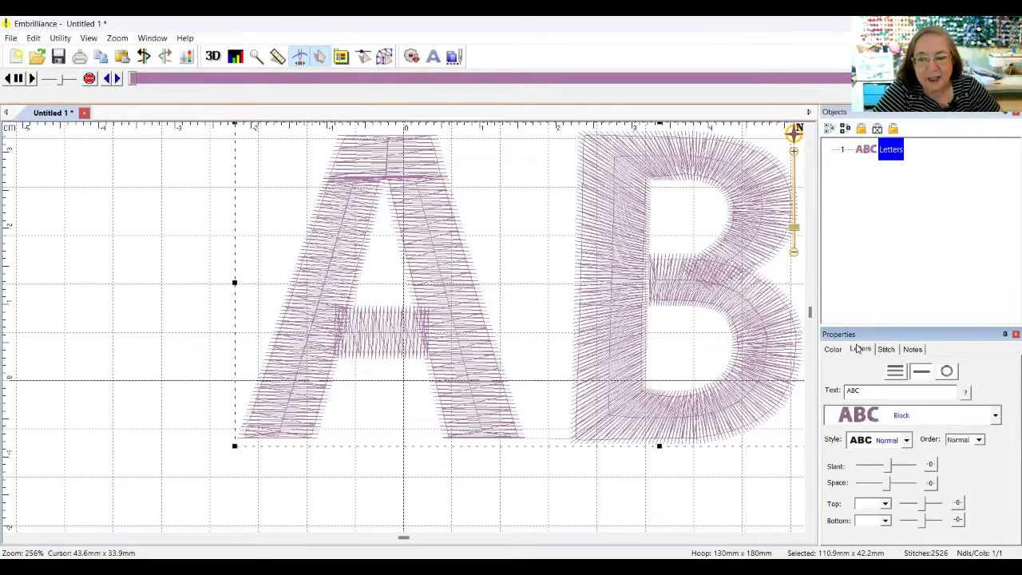
{"action": "left_click", "coordinate": [890, 152]}
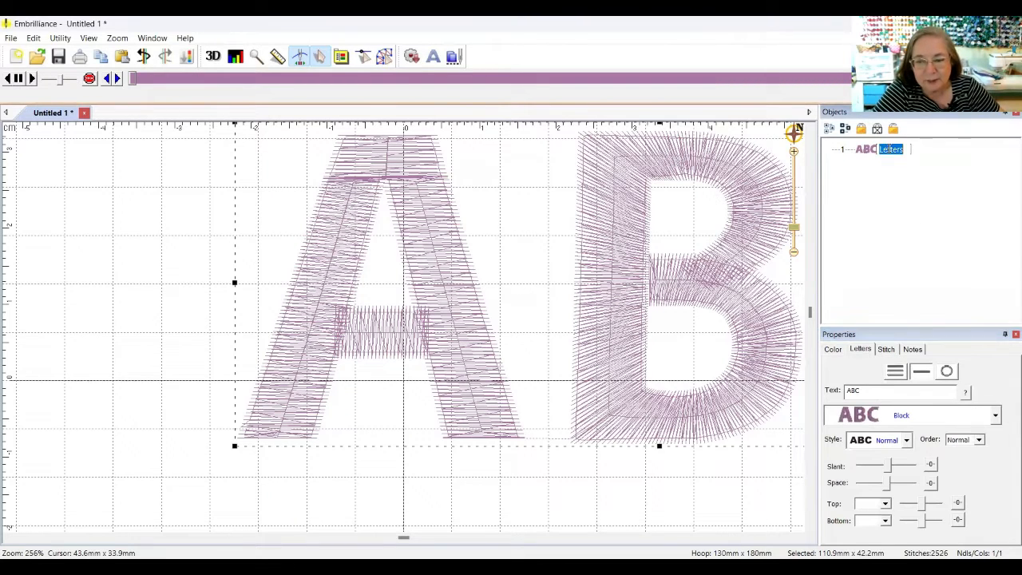
{"action": "left_click", "coordinate": [861, 153]}
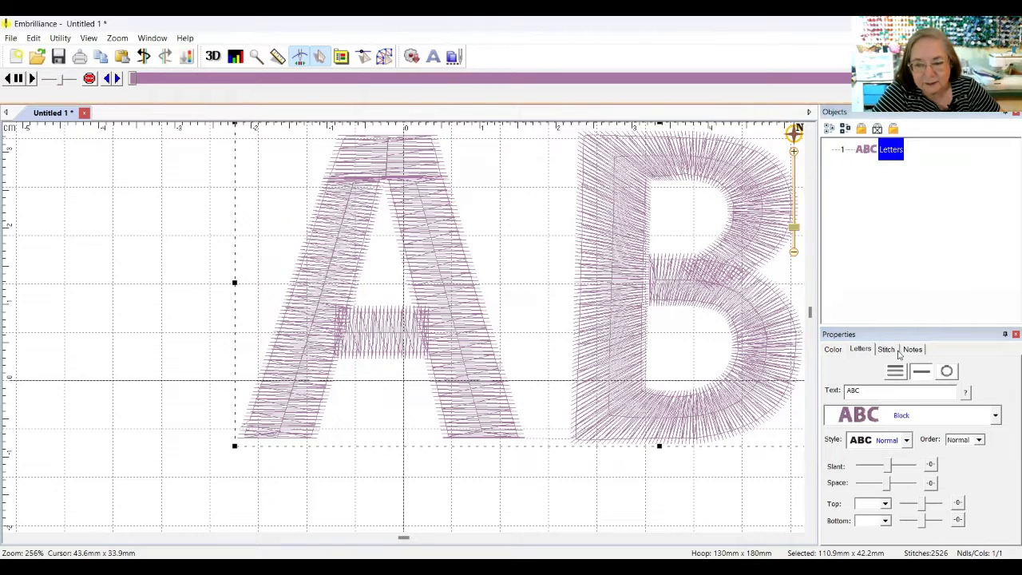
{"action": "left_click", "coordinate": [995, 417]}
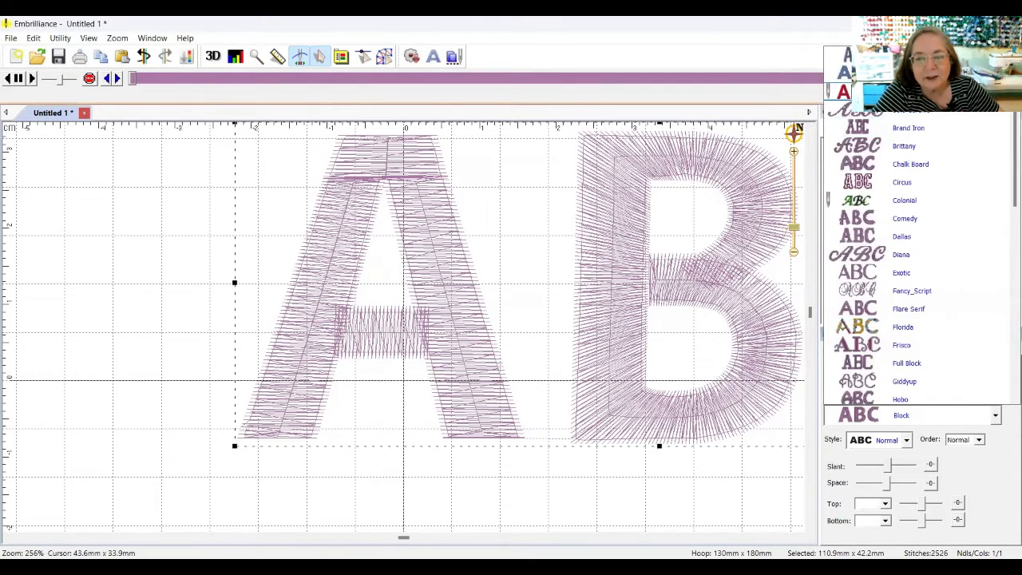
{"action": "left_click", "coordinate": [879, 92]}
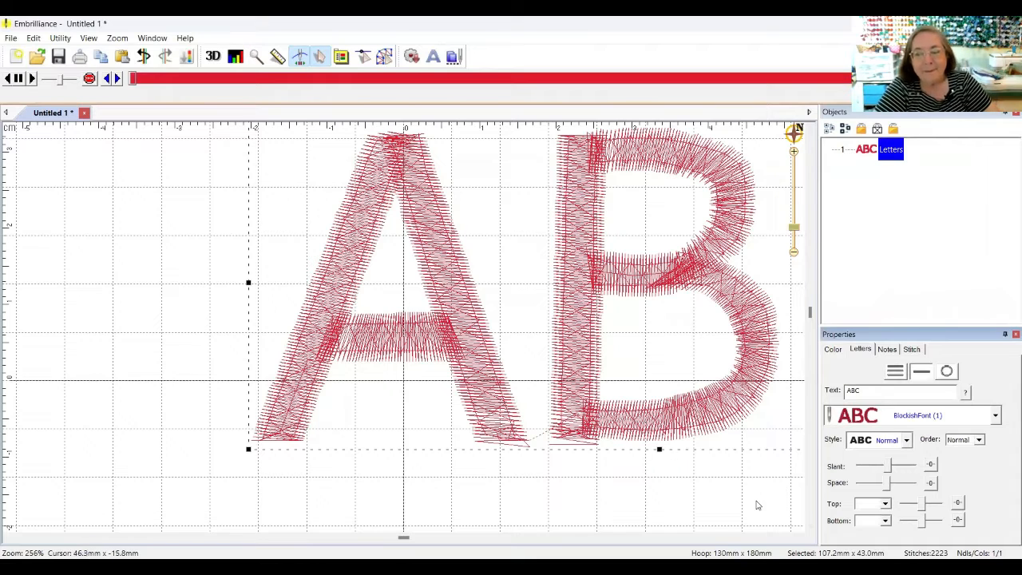
Step: Set the stitch compensation of the BlockishFont lettering to -3 pt
{"action": "left_click", "coordinate": [913, 351]}
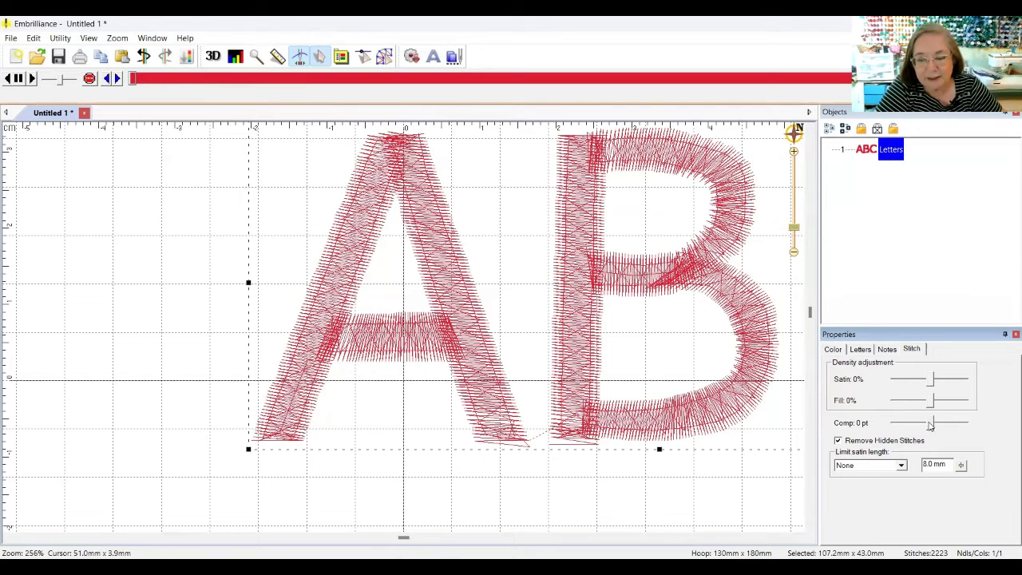
{"action": "mouse_move", "coordinate": [933, 429]}
{"action": "left_mouse_down"}
{"action": "mouse_move", "coordinate": [912, 428]}
{"action": "mouse_move", "coordinate": [957, 429]}
{"action": "mouse_move", "coordinate": [924, 429]}
{"action": "left_mouse_up"}
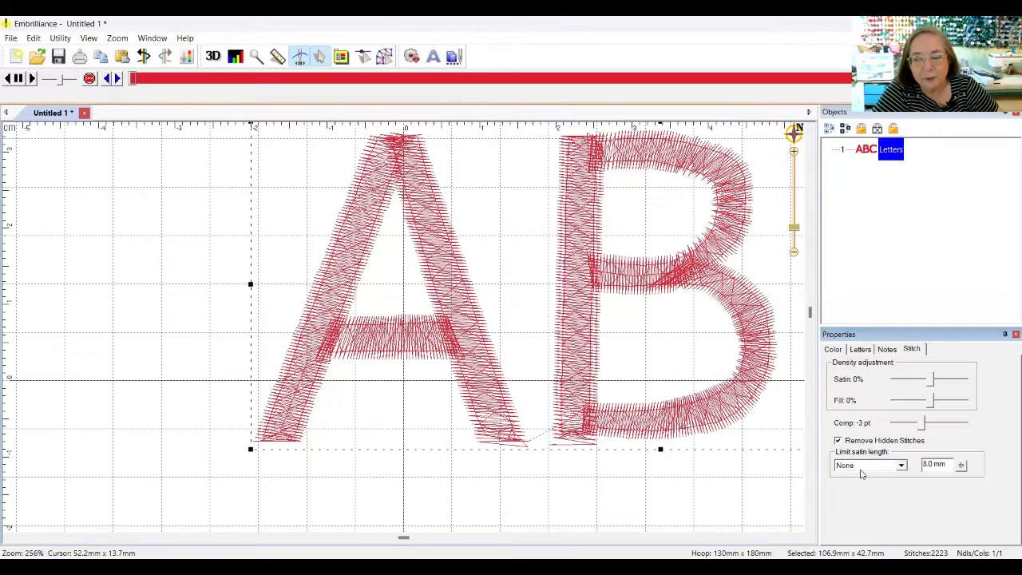
{"action": "left_click", "coordinate": [861, 349]}
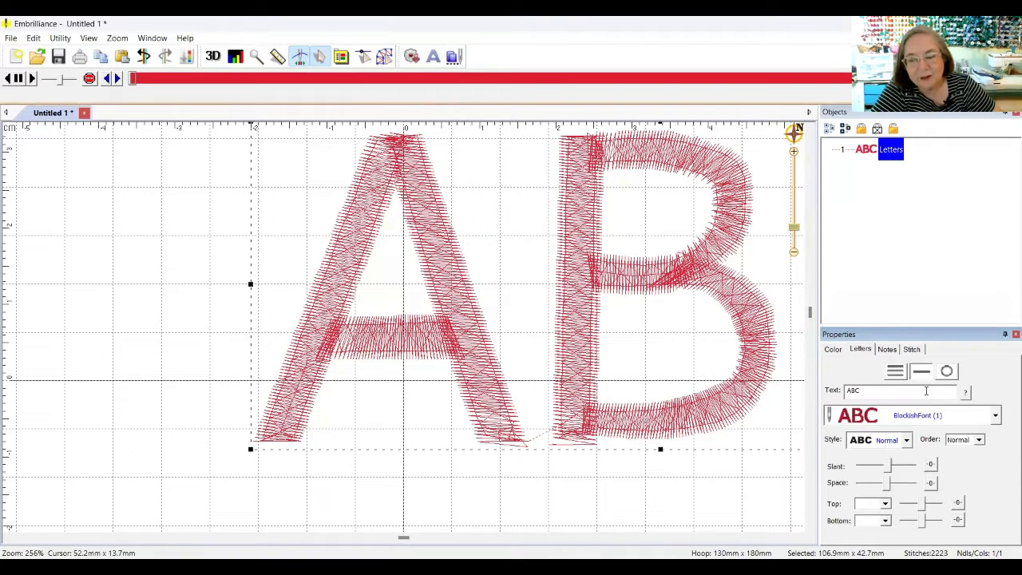
Step: Limit the lettering's satin length with the Split option at 5.0 mm
{"action": "left_click", "coordinate": [913, 350]}
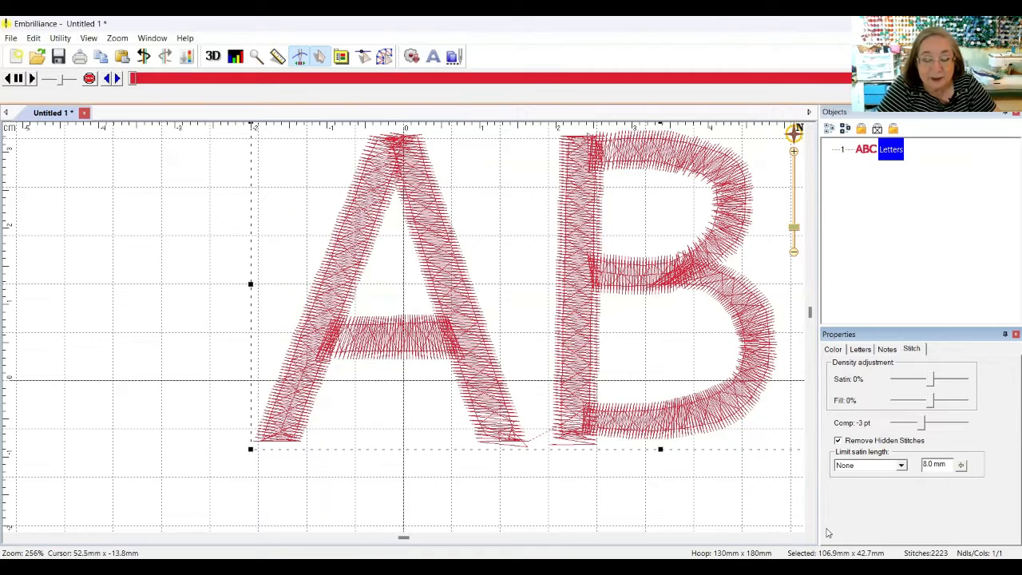
{"action": "left_click", "coordinate": [901, 466]}
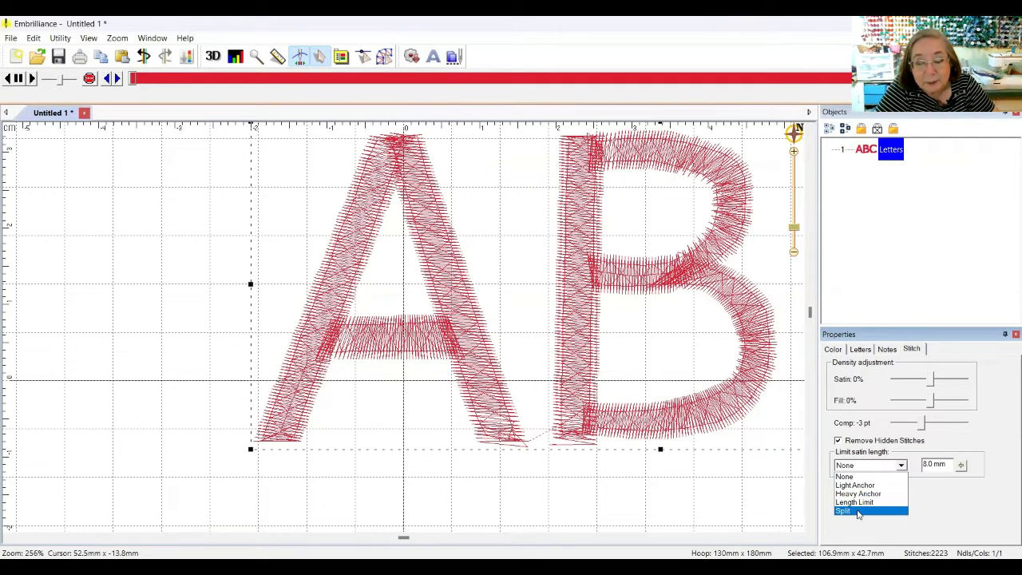
{"action": "left_click", "coordinate": [859, 512]}
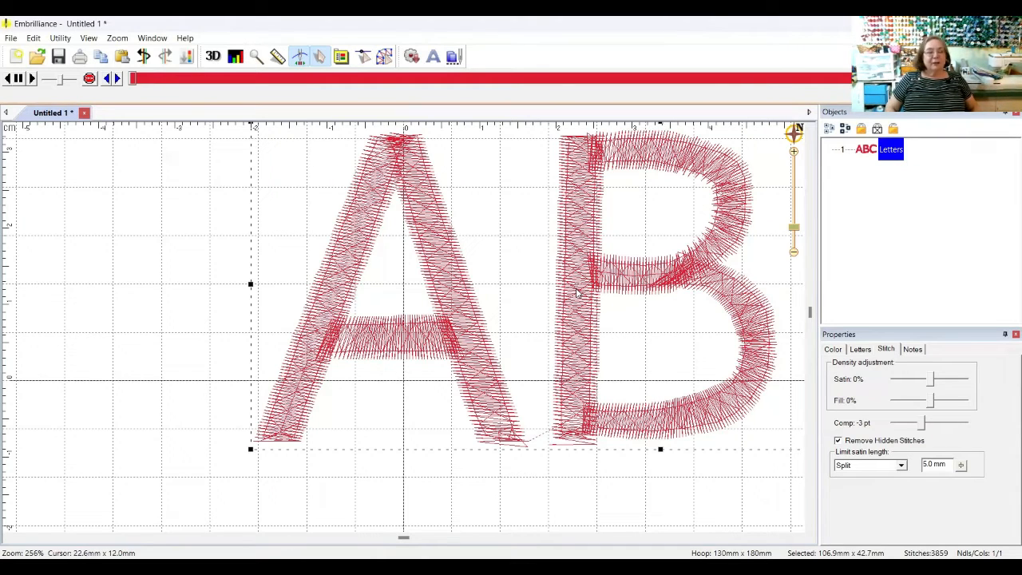
{"action": "left_click", "coordinate": [912, 349]}
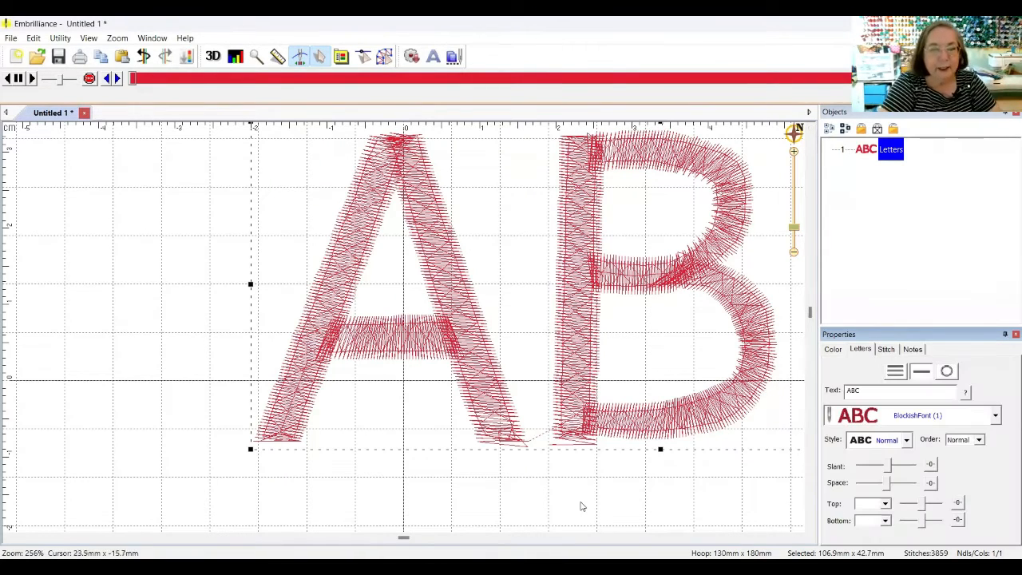
Step: Delete the ABC lettering and add a fresh ABC lettering object to the design
{"action": "key", "text": "Delete"}
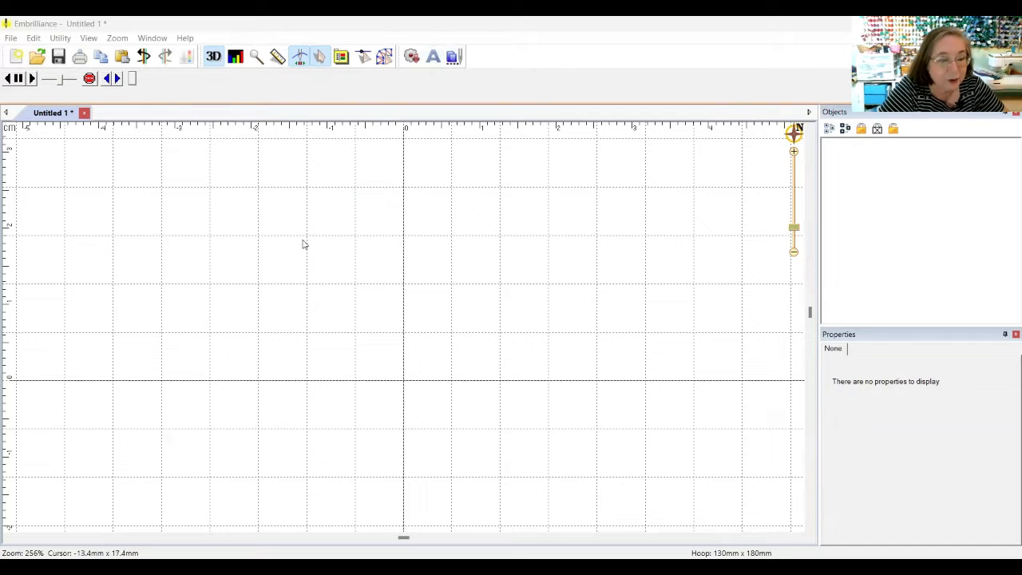
{"action": "left_click", "coordinate": [433, 56]}
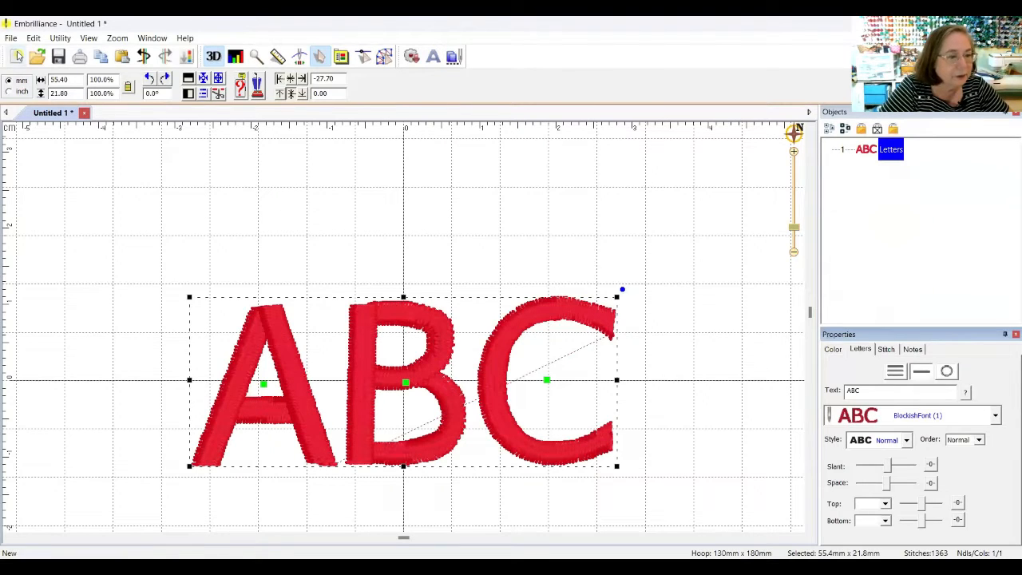
Step: Create a new blank design and open the list of utility commands
{"action": "left_click", "coordinate": [16, 56]}
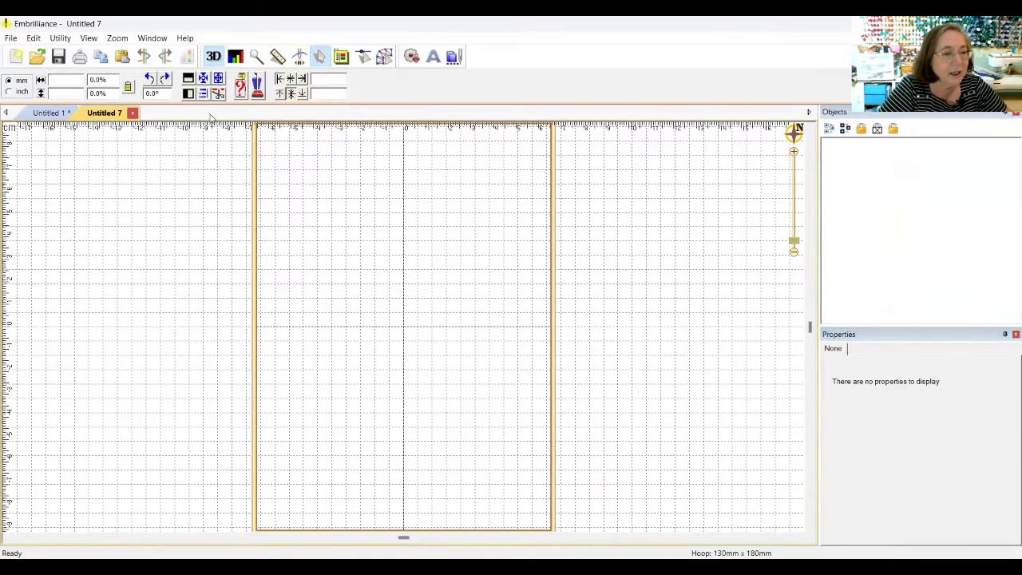
{"action": "left_click", "coordinate": [59, 38]}
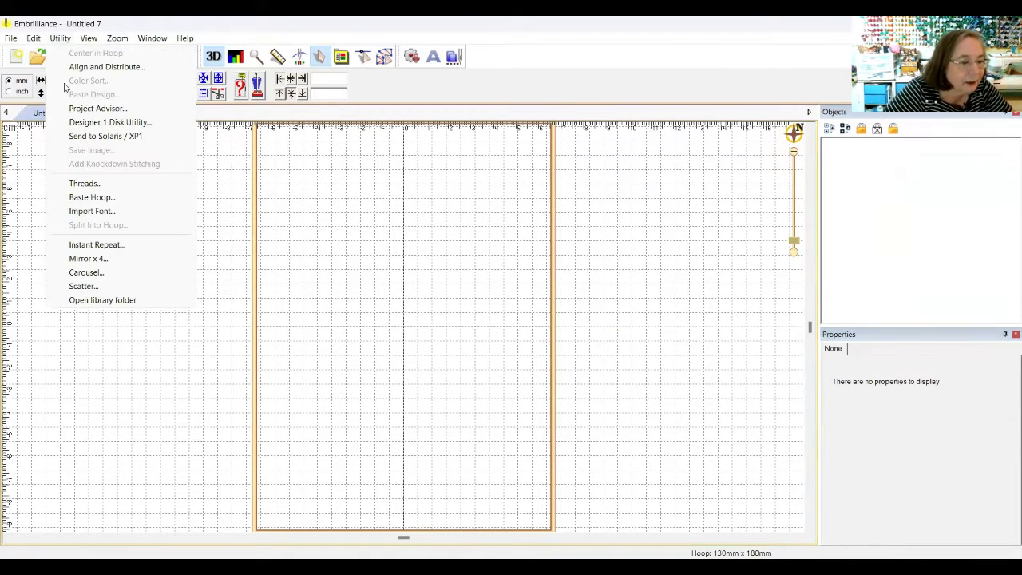
Step: Open the font import utility, begin an import, and preview the Empire and Medieval Monogram Set design folders
{"action": "left_click", "coordinate": [91, 211]}
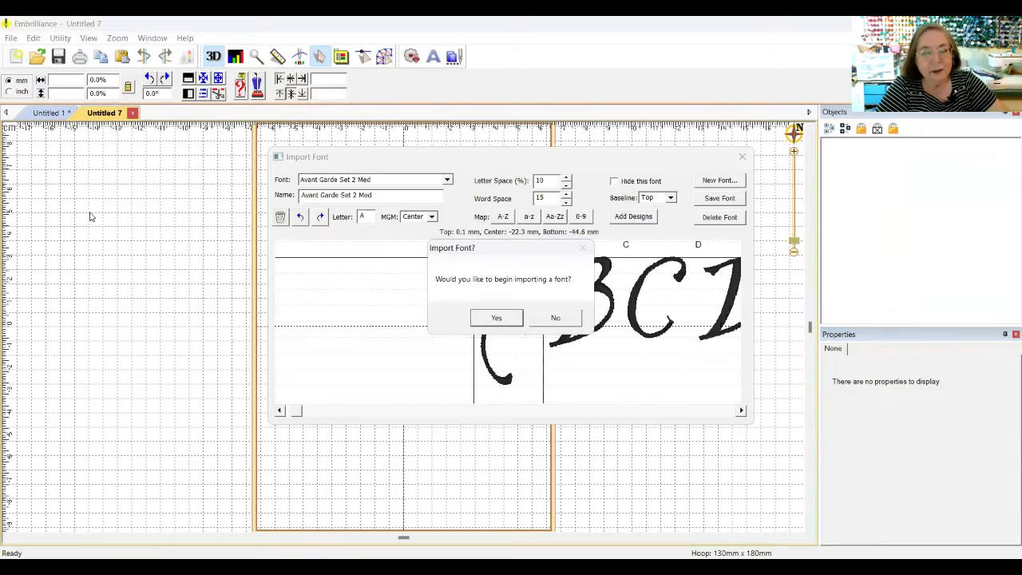
{"action": "key", "text": "Return"}
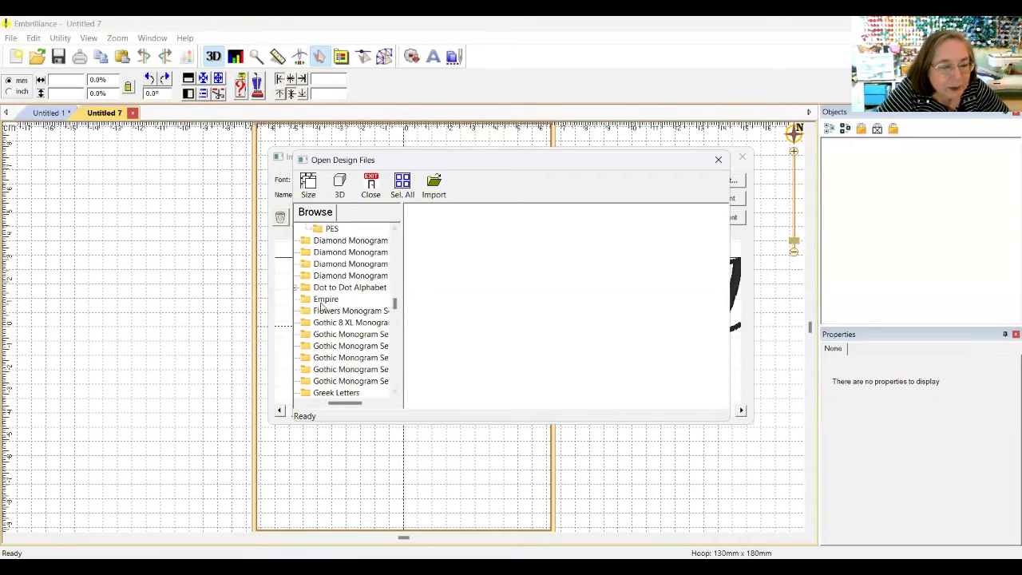
{"action": "left_click", "coordinate": [322, 301]}
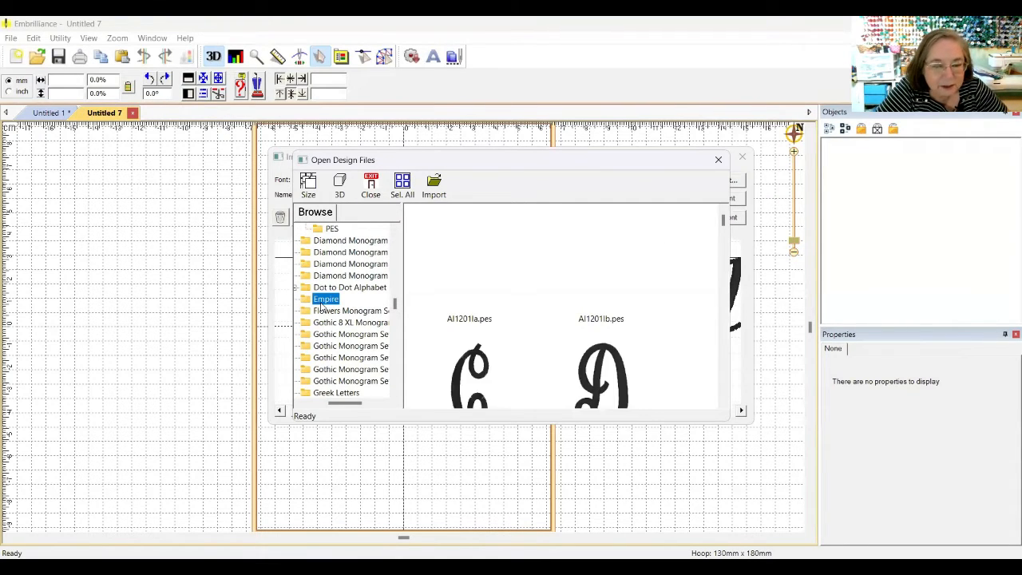
{"action": "scroll", "coordinate": [352, 319], "scroll_direction": "down", "scroll_amount": 5}
{"action": "left_click", "coordinate": [352, 323]}
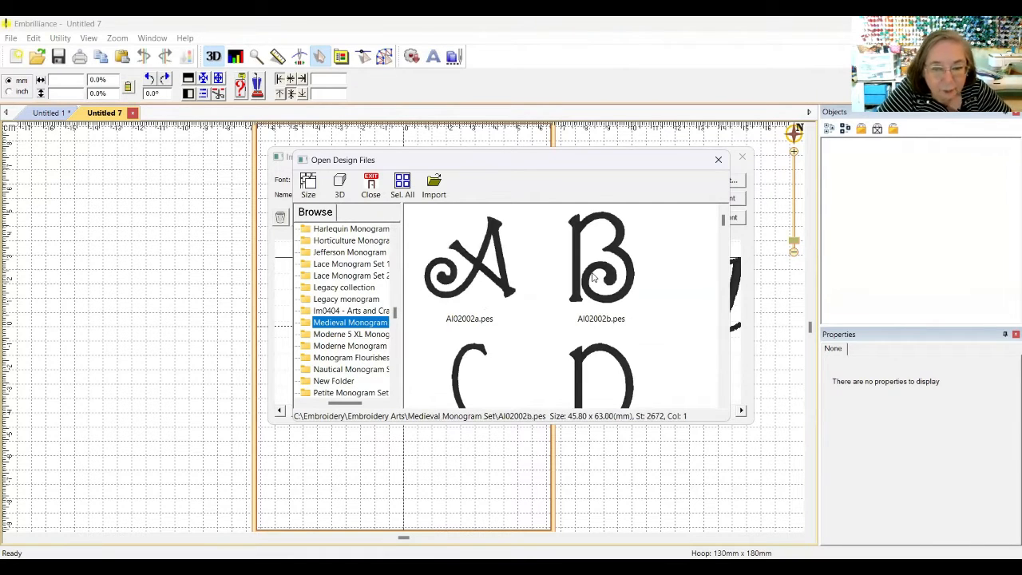
{"action": "mouse_move", "coordinate": [723, 226]}
{"action": "left_mouse_down"}
{"action": "mouse_move", "coordinate": [716, 325]}
{"action": "mouse_move", "coordinate": [723, 214]}
{"action": "left_mouse_up"}
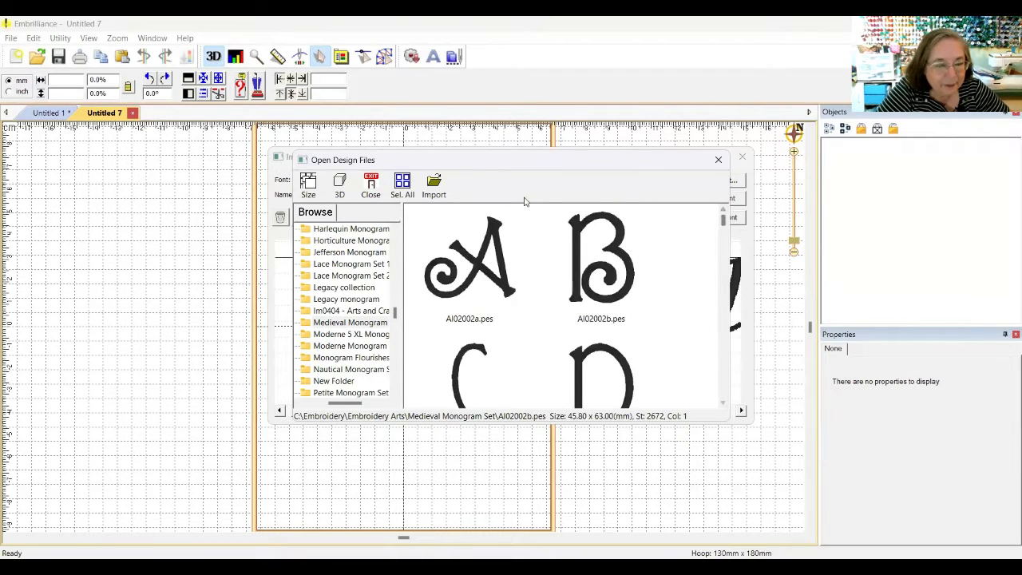
Step: Load Textured Font (2) in the font import utility and look through its character designs
{"action": "left_click", "coordinate": [432, 194]}
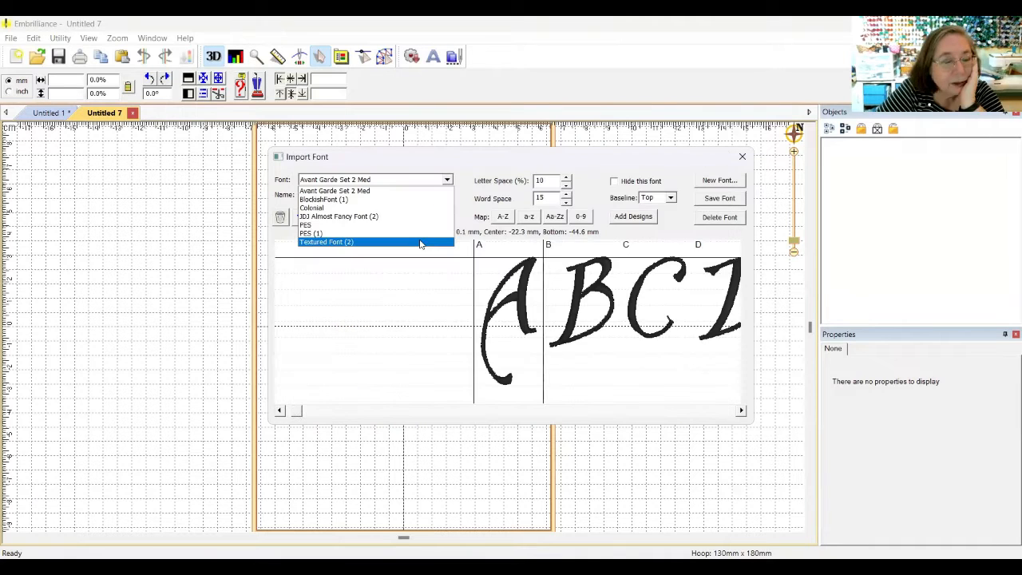
{"action": "left_click", "coordinate": [422, 241]}
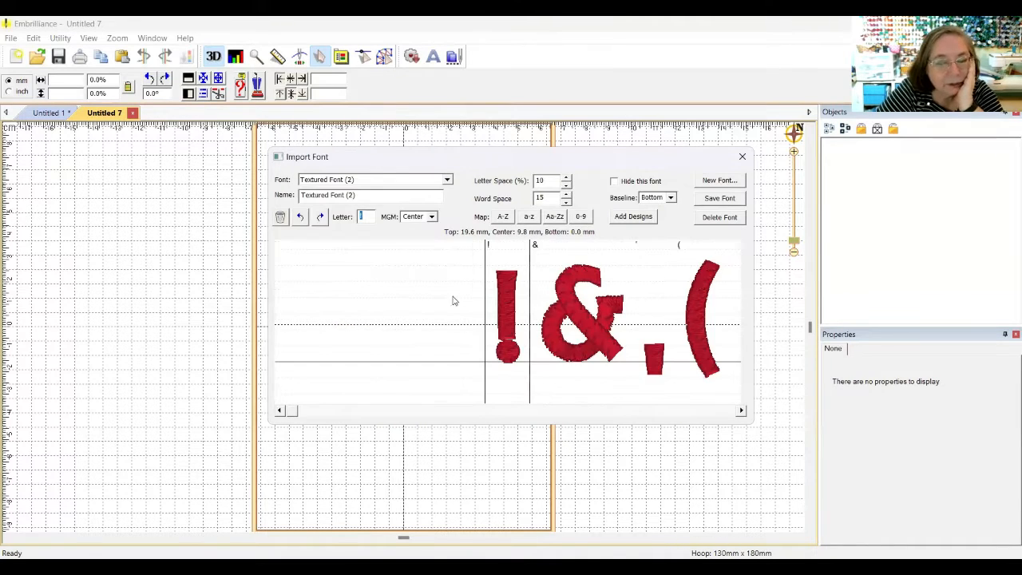
{"action": "left_click_drag", "start_coordinate": [297, 413], "coordinate": [563, 461]}
{"action": "left_click_drag", "start_coordinate": [575, 463], "coordinate": [344, 444]}
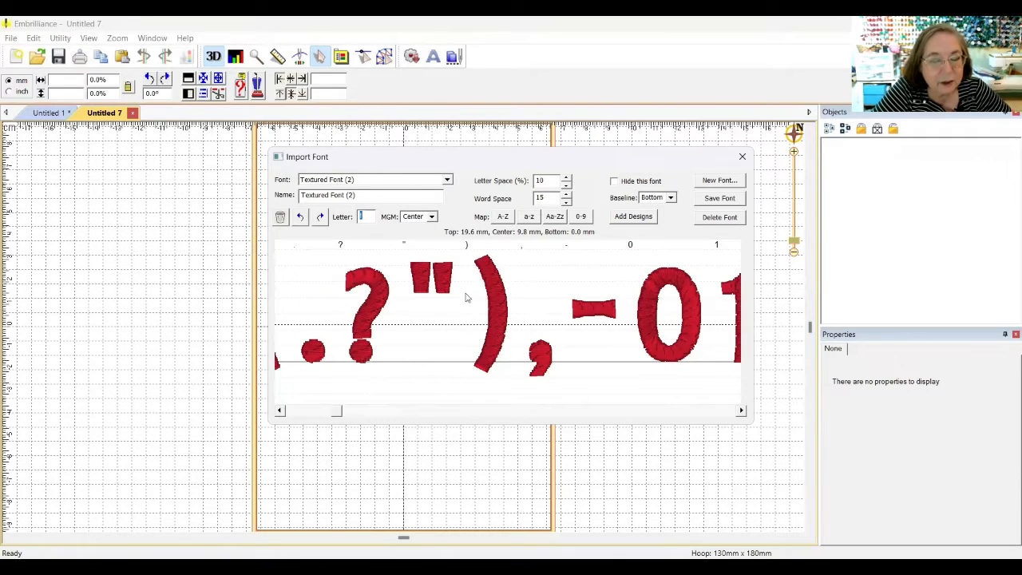
Step: Try the Aa-Zz, 0-9 and a-z character mappings on the font's designs, ending with Aa-Zz on the last lowercase z design
{"action": "left_click", "coordinate": [555, 218]}
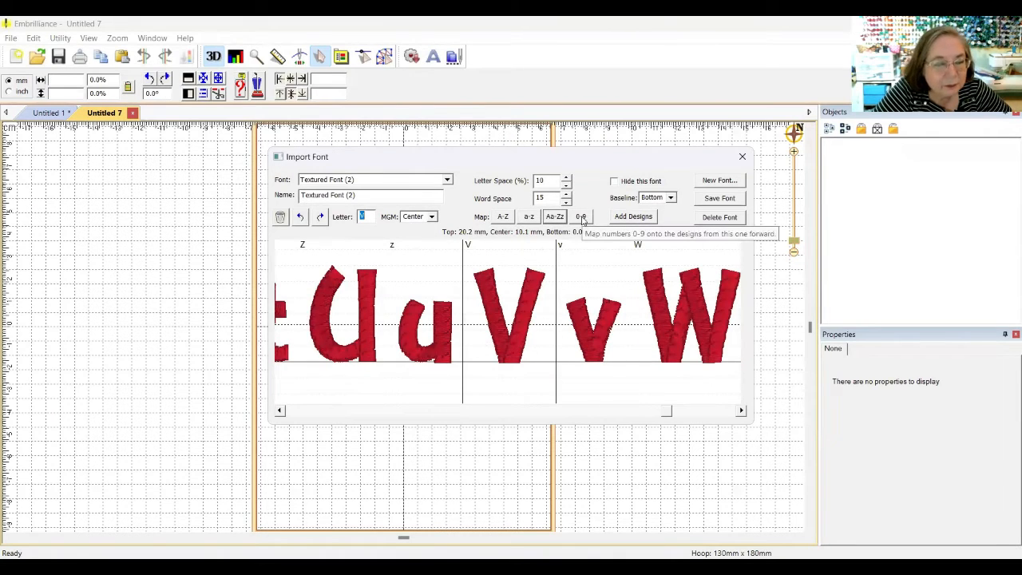
{"action": "left_click", "coordinate": [581, 218]}
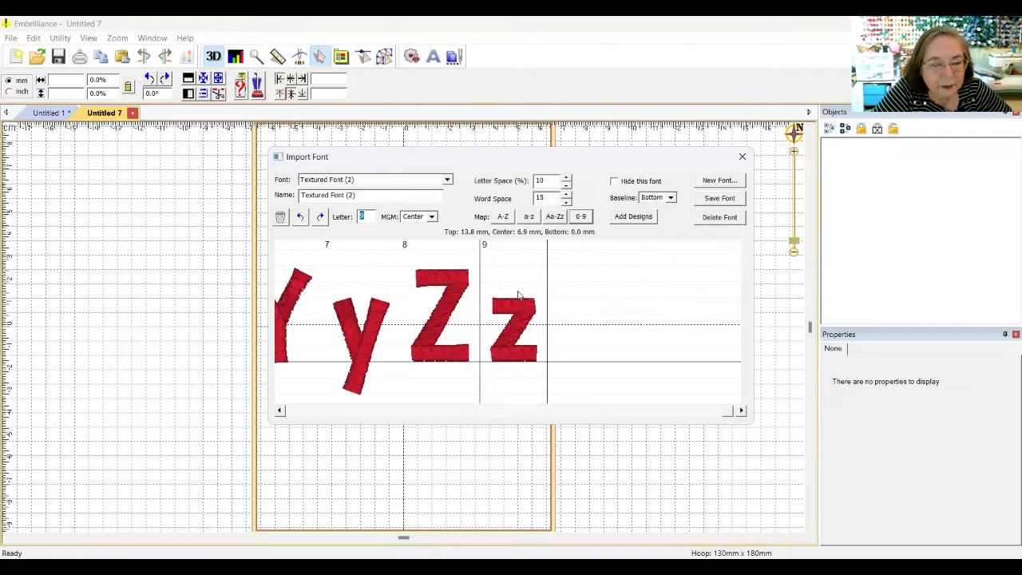
{"action": "left_click", "coordinate": [554, 217]}
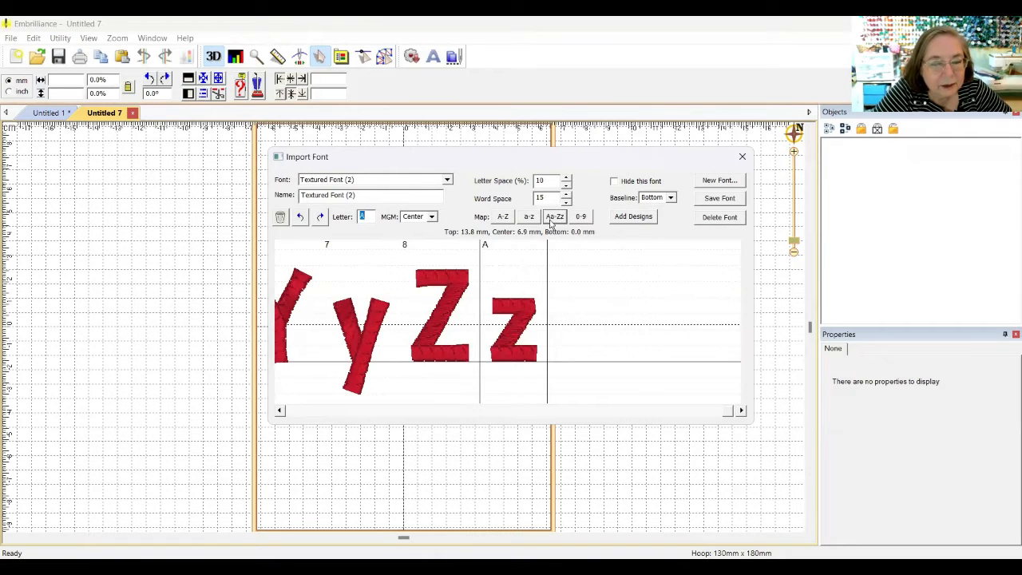
{"action": "left_click", "coordinate": [528, 218]}
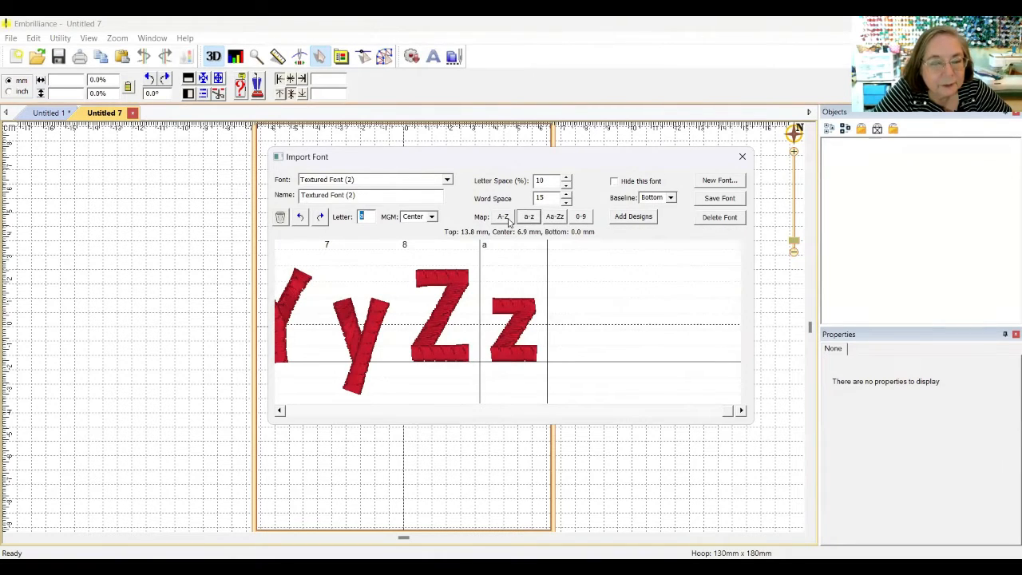
{"action": "left_click", "coordinate": [555, 217]}
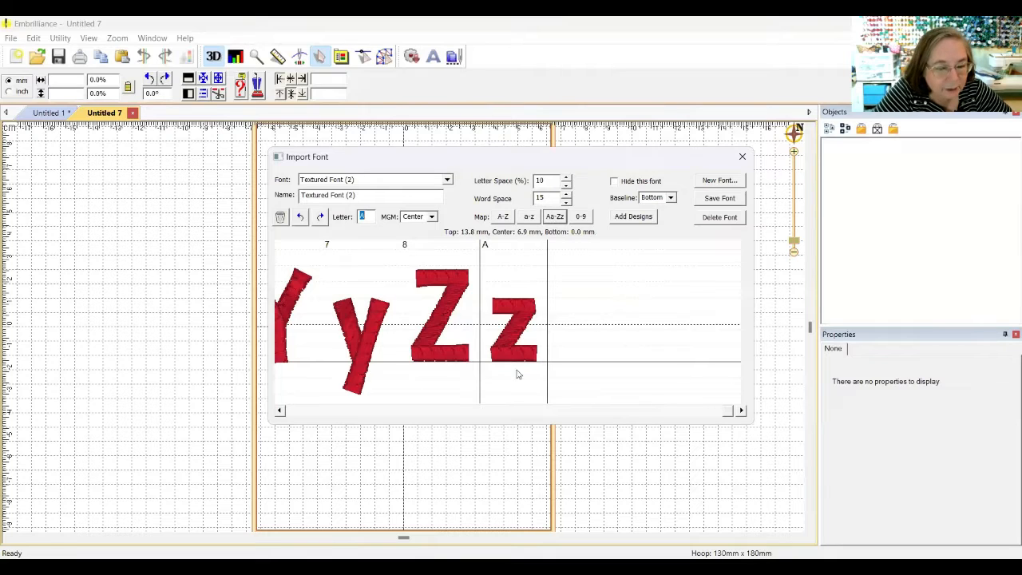
{"action": "left_click_drag", "start_coordinate": [726, 411], "coordinate": [298, 409]}
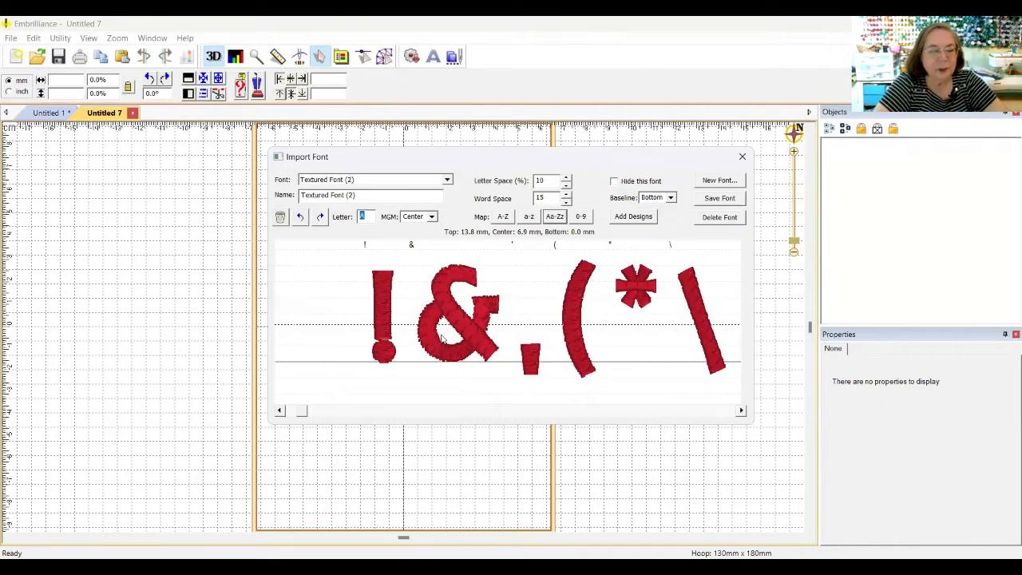
Step: Select the exclamation mark design and review the available MGM and baseline options, keeping the baseline at Bottom
{"action": "left_click", "coordinate": [382, 315]}
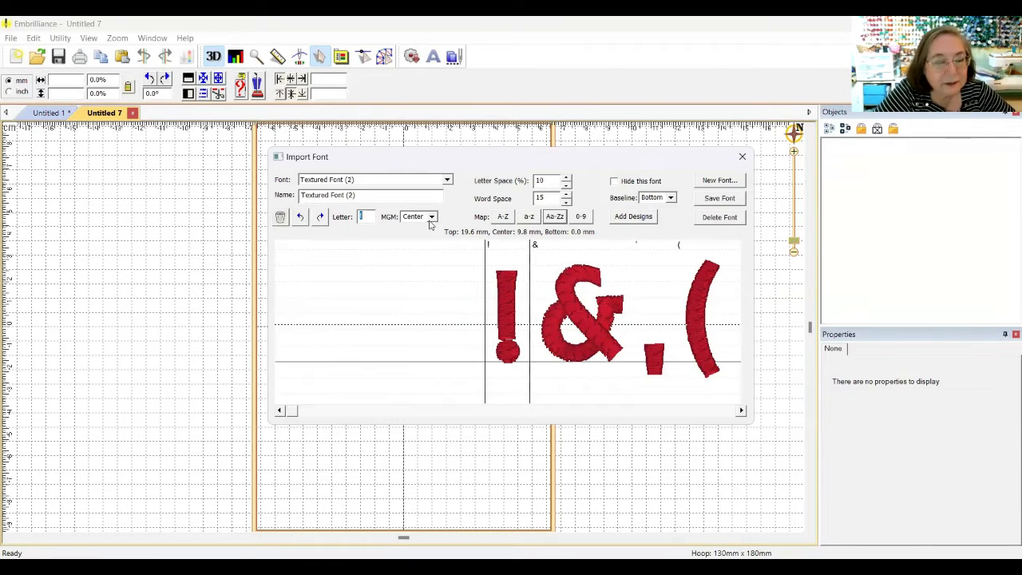
{"action": "left_click", "coordinate": [430, 218]}
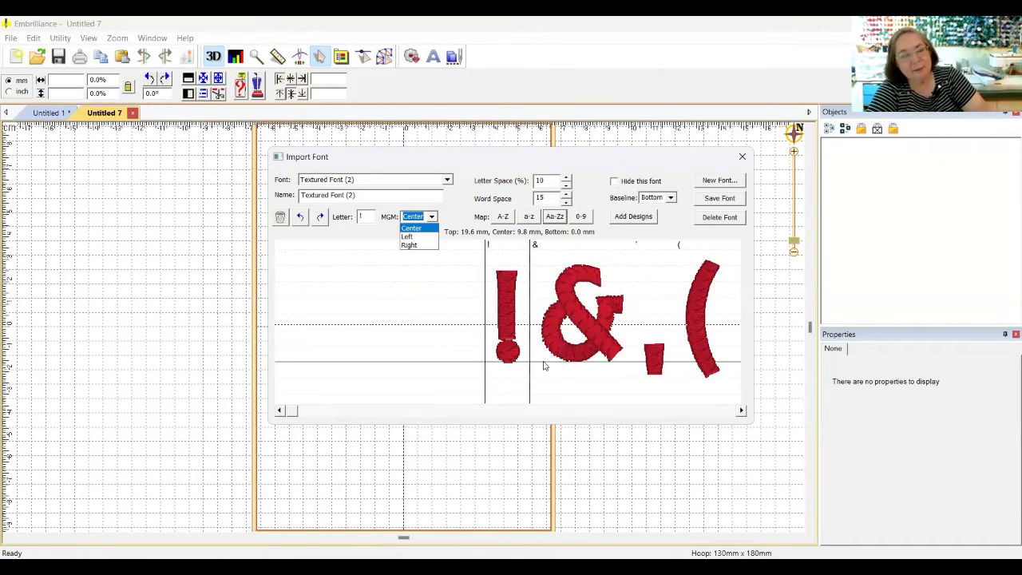
{"action": "left_click", "coordinate": [672, 200]}
{"action": "left_click", "coordinate": [672, 198]}
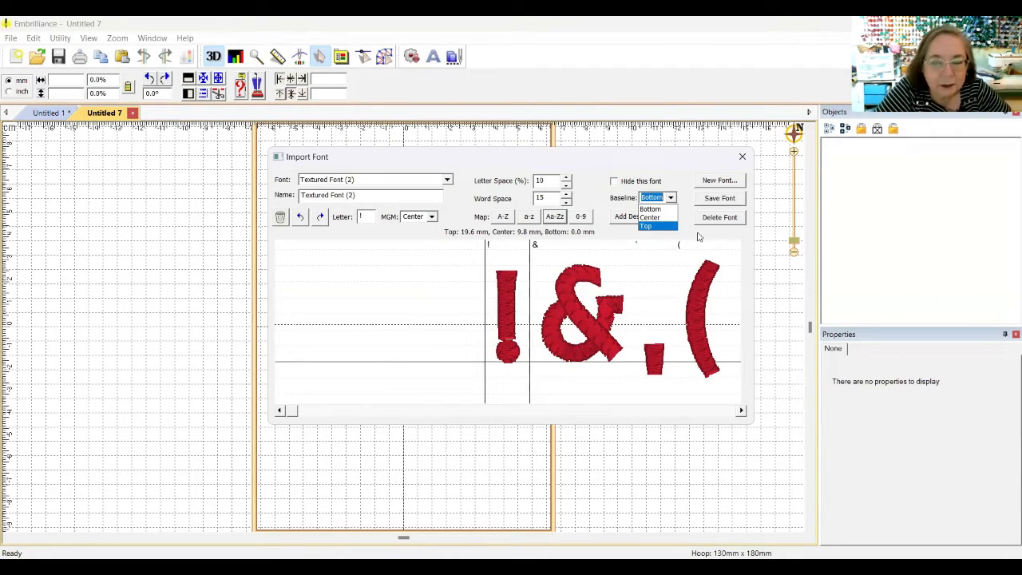
{"action": "left_click", "coordinate": [292, 412]}
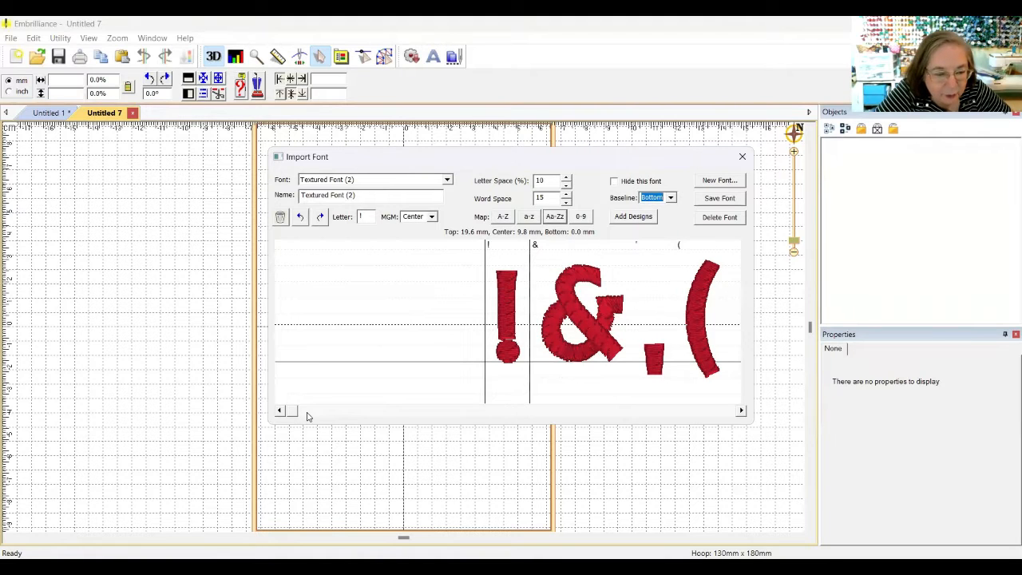
Step: Adjust the lowercase h design vertically so its tail hangs about 4.1 mm below the baseline
{"action": "left_click_drag", "start_coordinate": [294, 412], "coordinate": [515, 461]}
{"action": "left_click", "coordinate": [484, 310]}
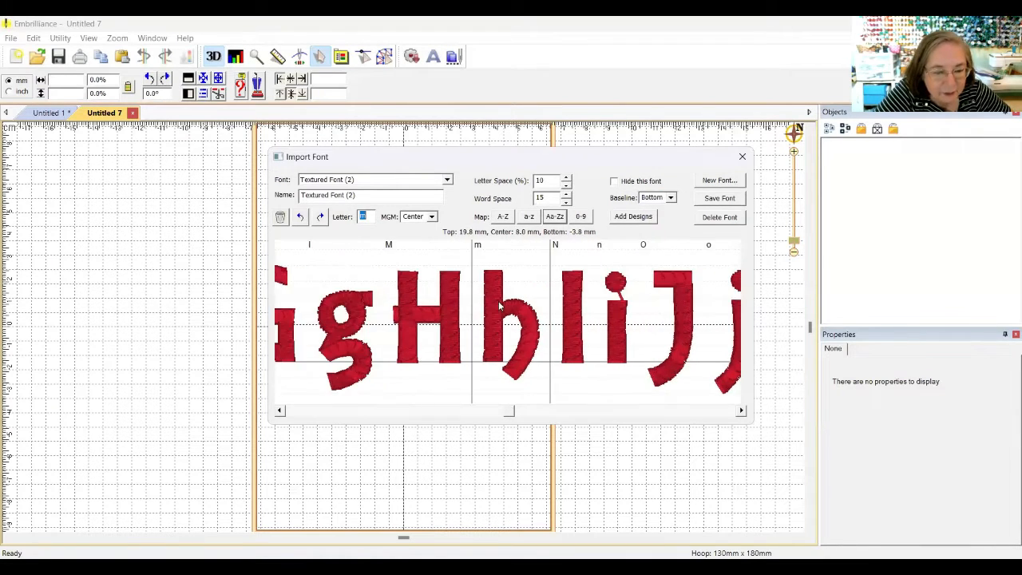
{"action": "left_click_drag", "start_coordinate": [505, 306], "coordinate": [503, 288]}
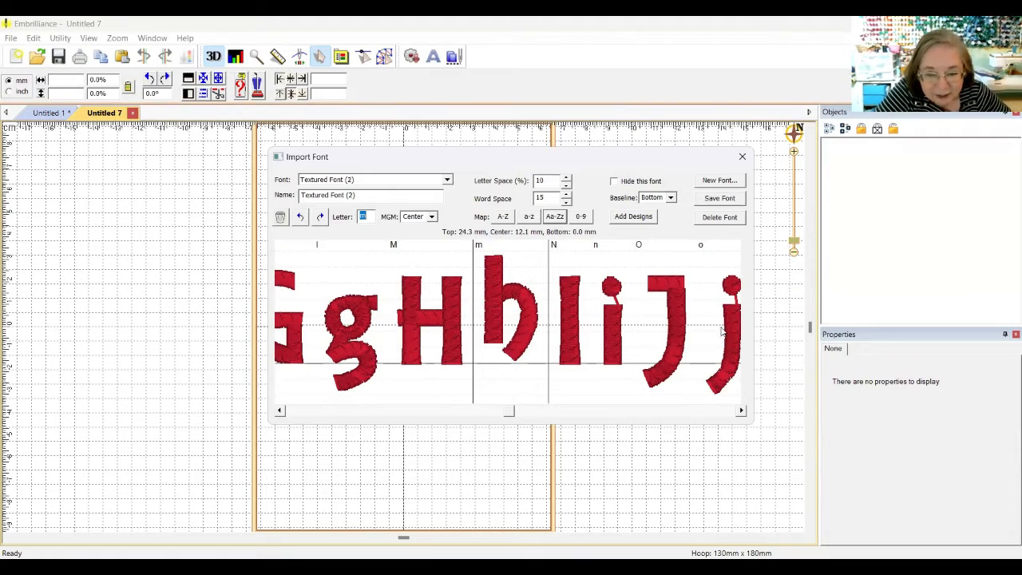
{"action": "left_click_drag", "start_coordinate": [523, 296], "coordinate": [525, 313]}
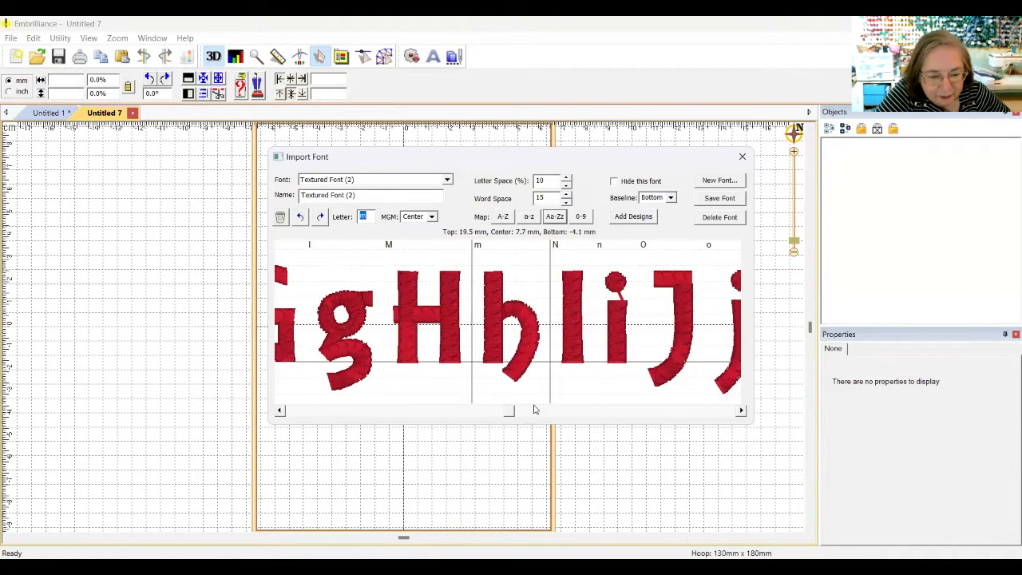
Step: Lower the lowercase j design so its tail hangs about 8.6 mm below the baseline
{"action": "left_click_drag", "start_coordinate": [511, 411], "coordinate": [533, 412]}
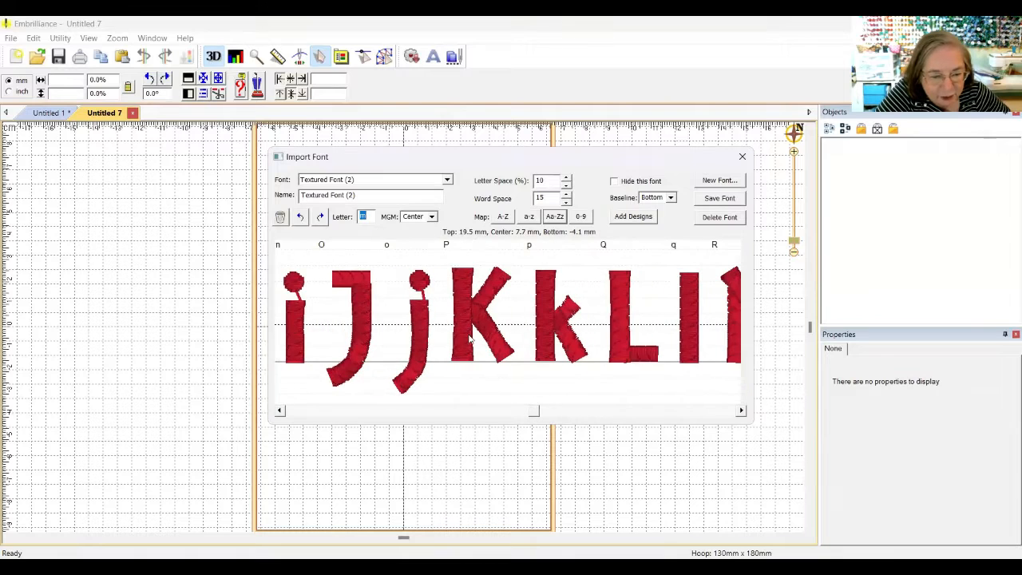
{"action": "left_click_drag", "start_coordinate": [419, 325], "coordinate": [411, 334]}
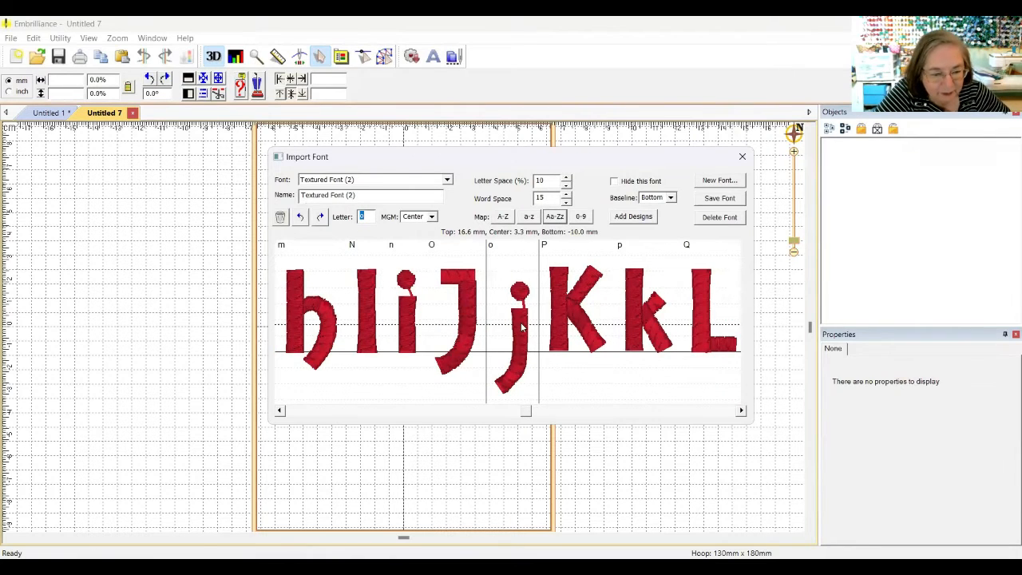
{"action": "left_click_drag", "start_coordinate": [521, 327], "coordinate": [522, 335]}
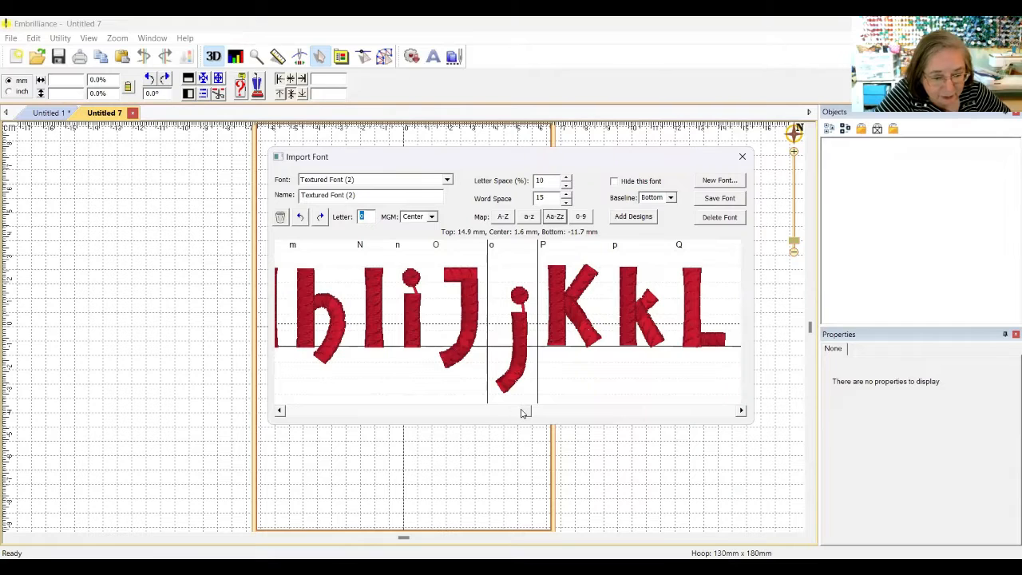
{"action": "left_click_drag", "start_coordinate": [523, 412], "coordinate": [542, 413]}
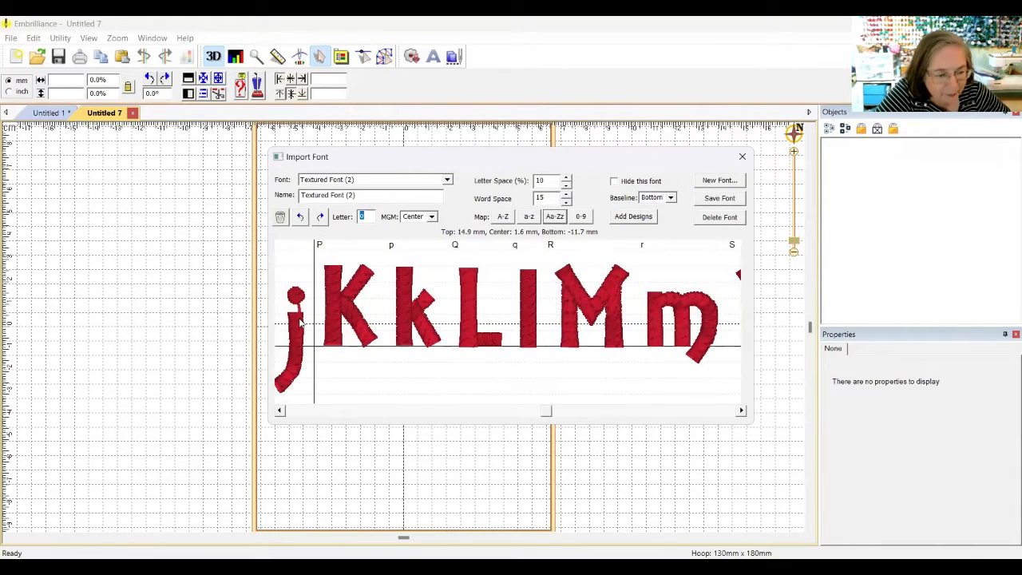
{"action": "left_click_drag", "start_coordinate": [300, 322], "coordinate": [302, 316]}
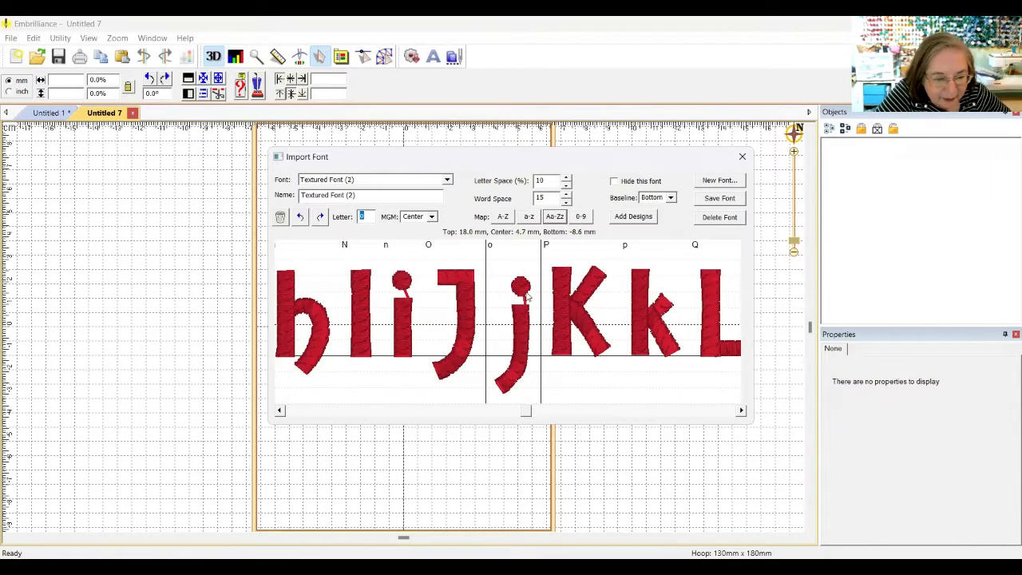
{"action": "scroll", "coordinate": [404, 312], "scroll_direction": "up", "scroll_amount": 2}
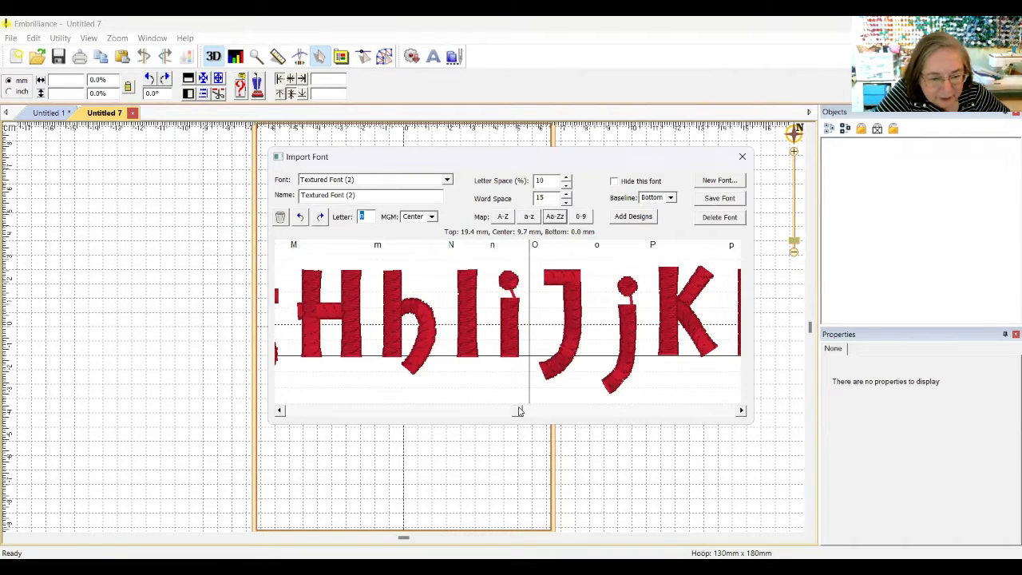
Step: Lower the lowercase y design so its tail hangs about 8.0 mm below the baseline
{"action": "left_click_drag", "start_coordinate": [518, 412], "coordinate": [714, 456]}
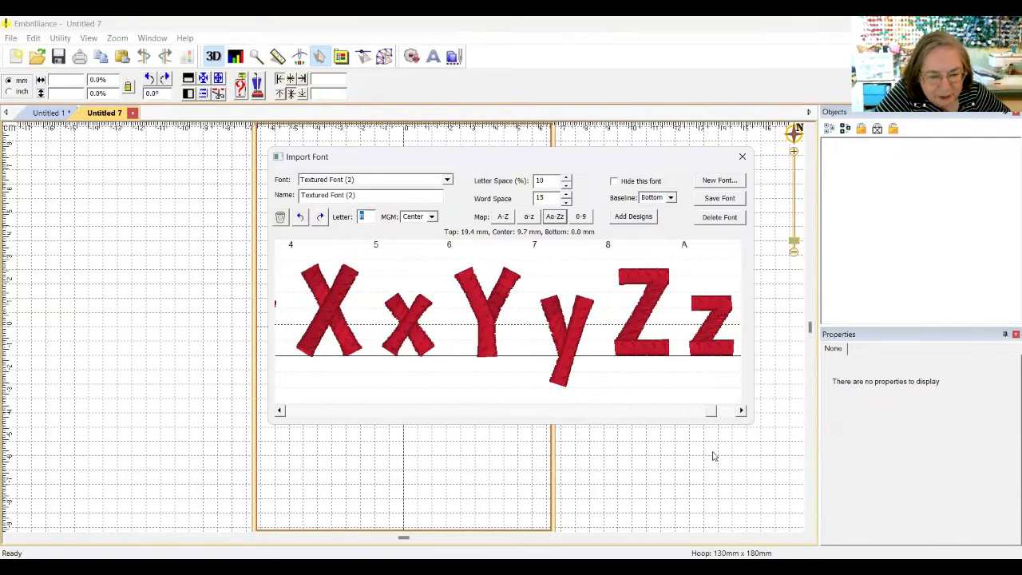
{"action": "left_click", "coordinate": [581, 320]}
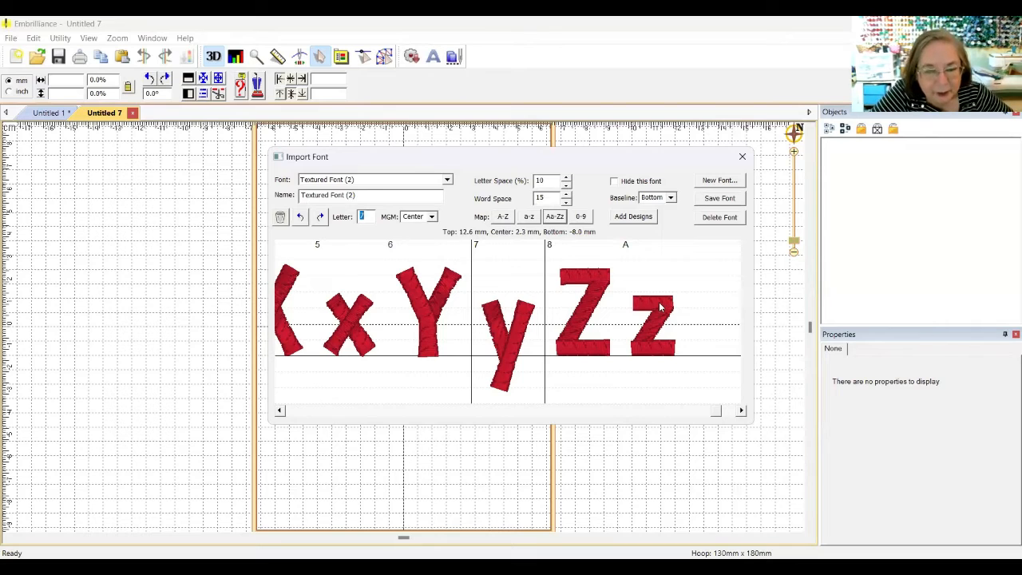
Step: Map the last three letter designs of Textured Font (2) to lowercase z, uppercase Z and lowercase y, and select the uppercase Y design
{"action": "left_click", "coordinate": [660, 306]}
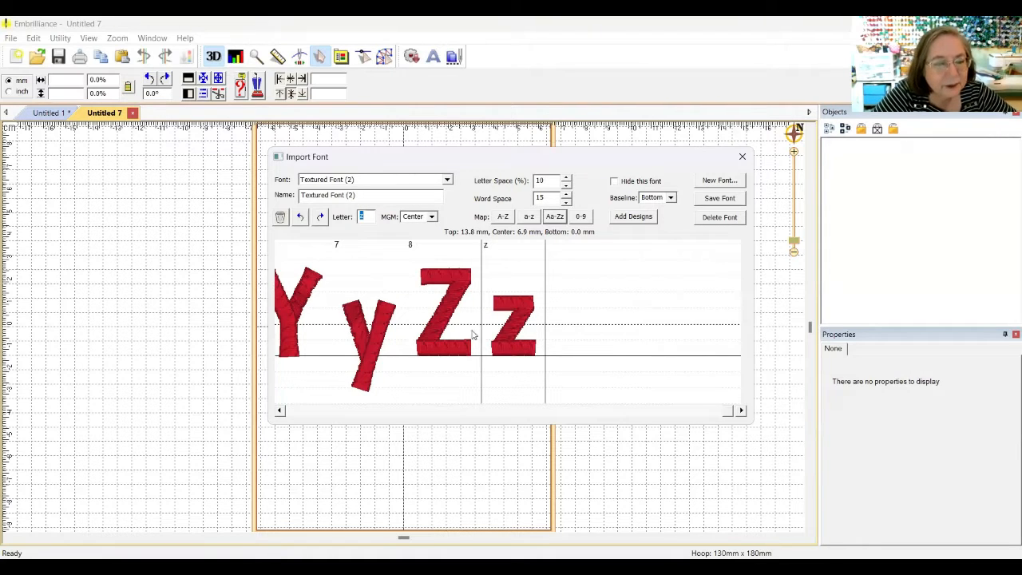
{"action": "left_click", "coordinate": [440, 274]}
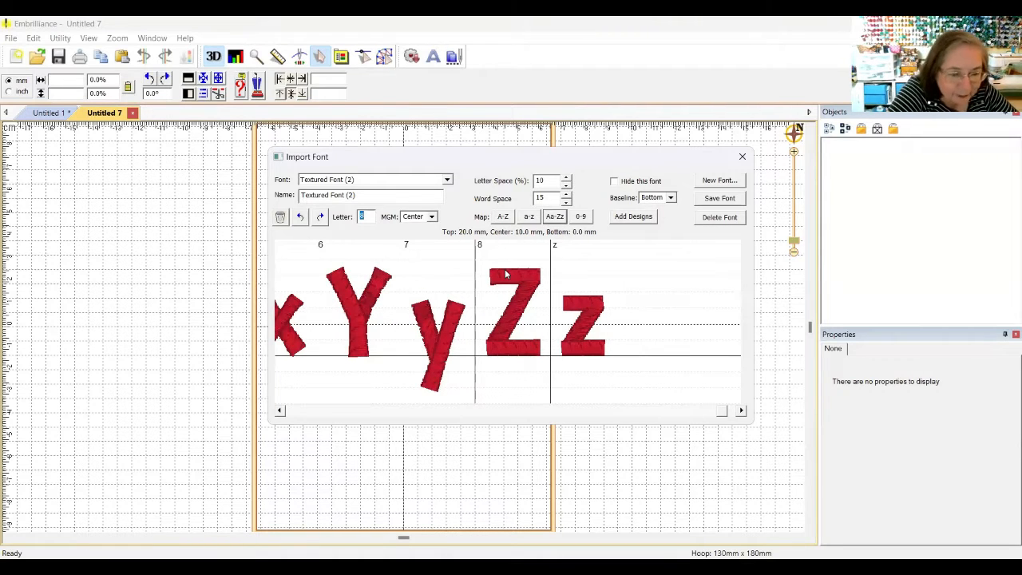
{"action": "type", "text": "Z"}
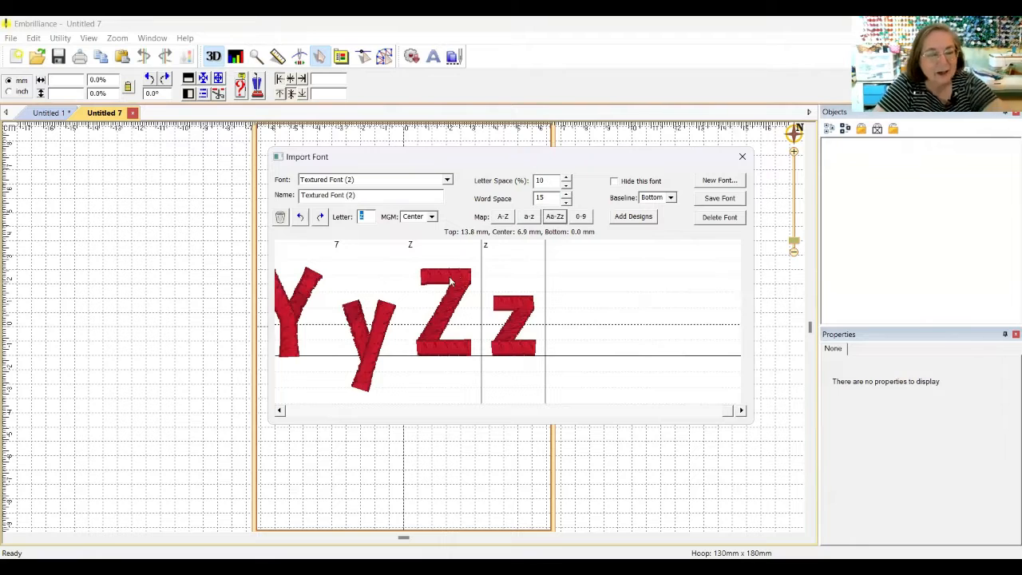
{"action": "left_click", "coordinate": [384, 336]}
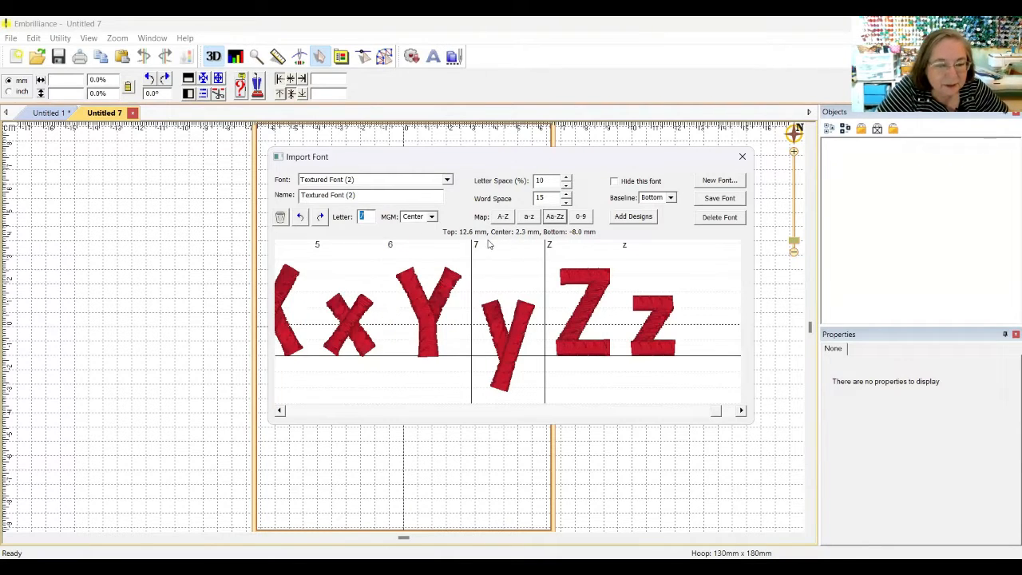
{"action": "type", "text": "y"}
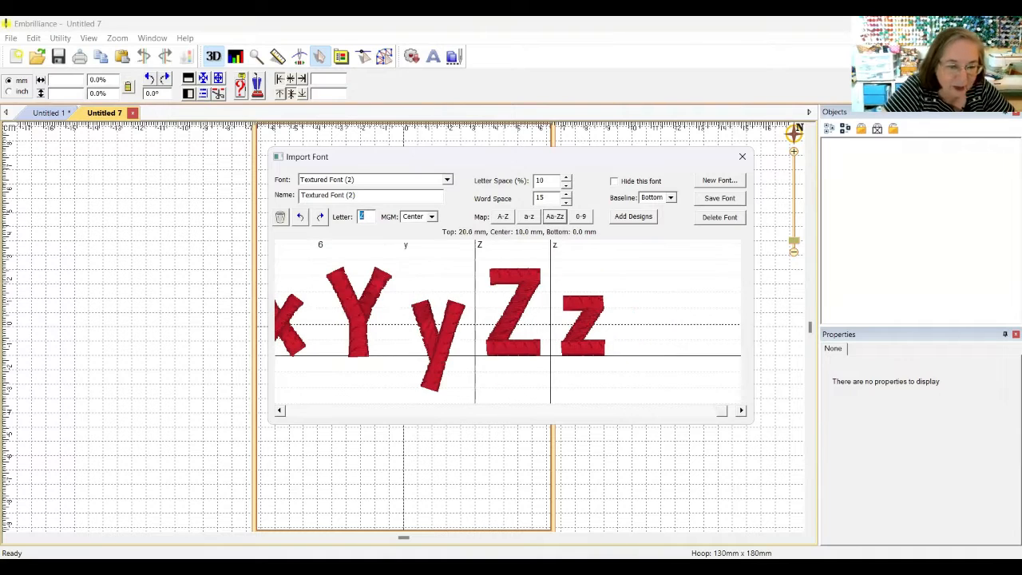
{"action": "left_click", "coordinate": [325, 251]}
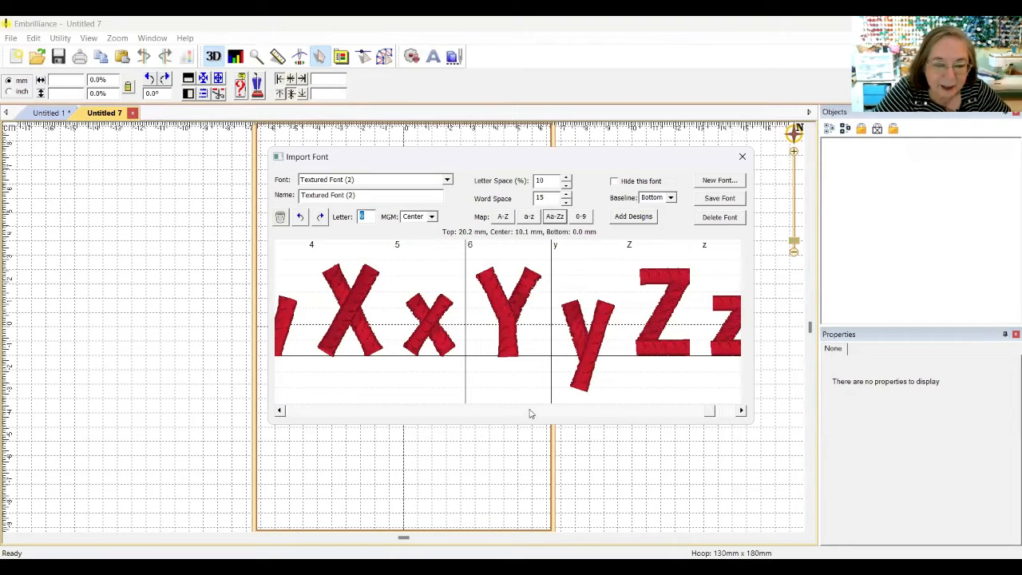
Step: Map the digit designs zero to four in Textured Font (2) to the characters 0, 1, 2, 3 and 4
{"action": "left_click_drag", "start_coordinate": [709, 412], "coordinate": [329, 427]}
{"action": "left_click_drag", "start_coordinate": [317, 431], "coordinate": [334, 441]}
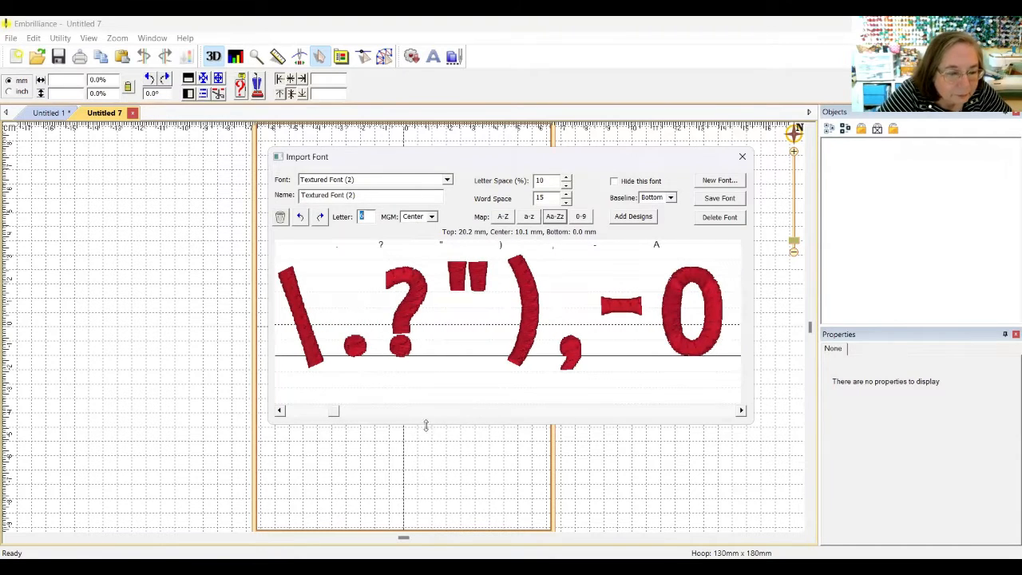
{"action": "left_click", "coordinate": [353, 344]}
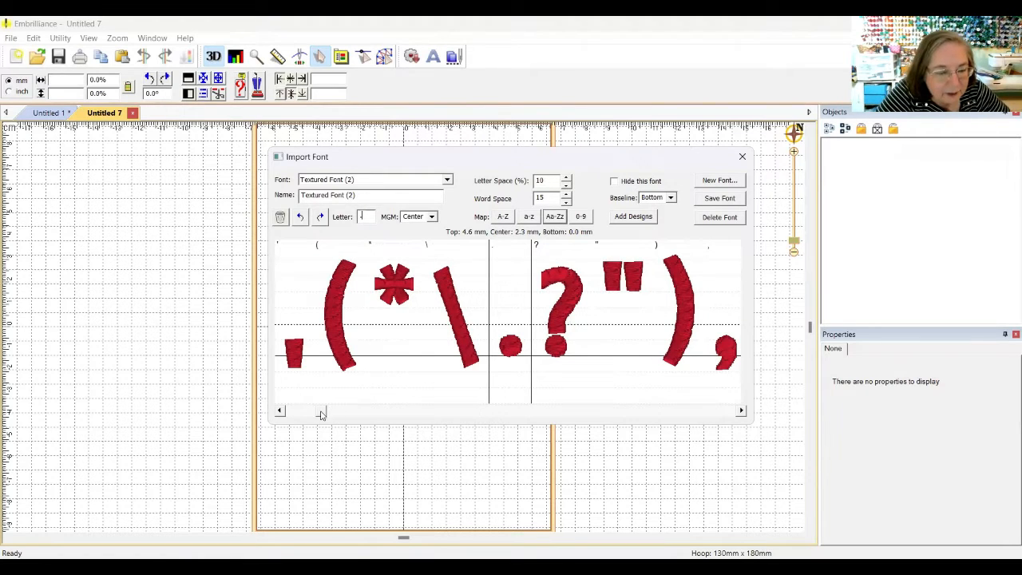
{"action": "left_click_drag", "start_coordinate": [321, 414], "coordinate": [343, 417]}
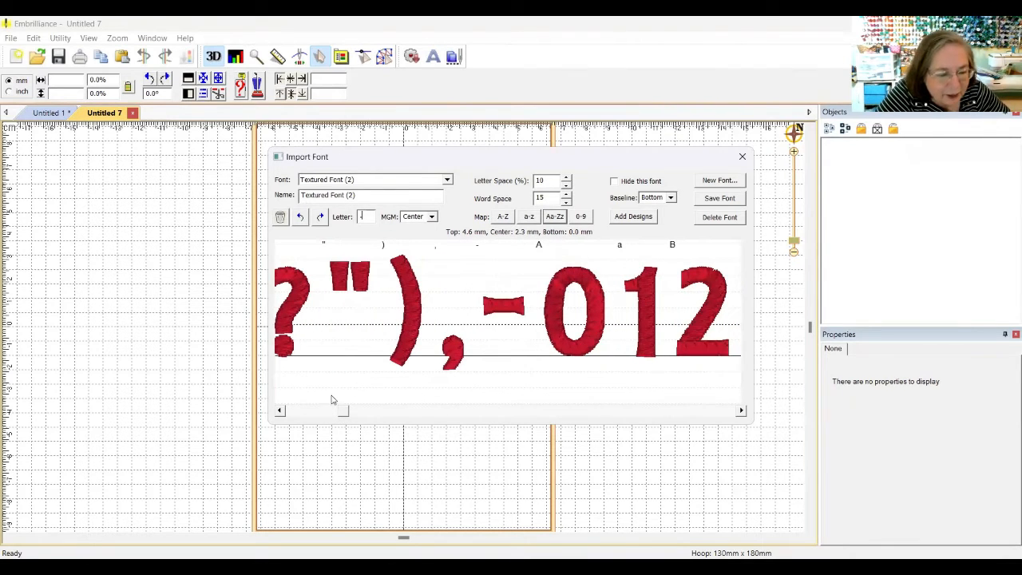
{"action": "left_click_drag", "start_coordinate": [349, 411], "coordinate": [359, 413]}
{"action": "left_click", "coordinate": [424, 292]}
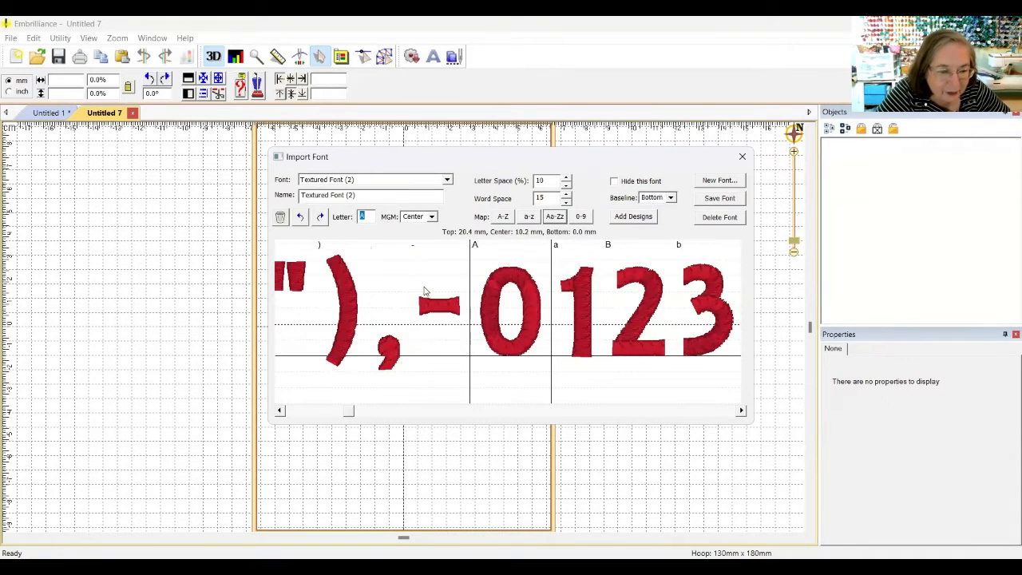
{"action": "type", "text": "0"}
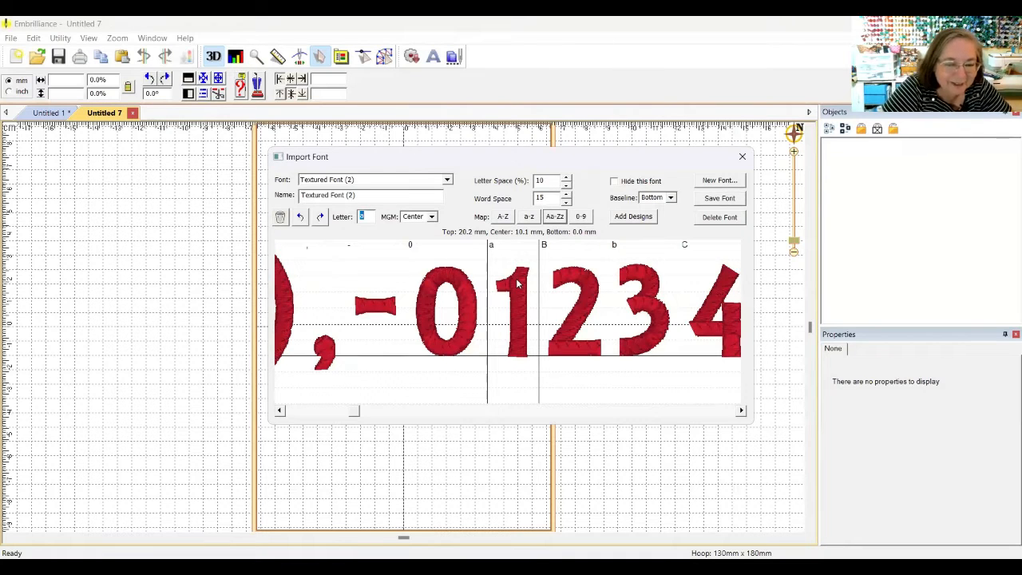
{"action": "type", "text": "1"}
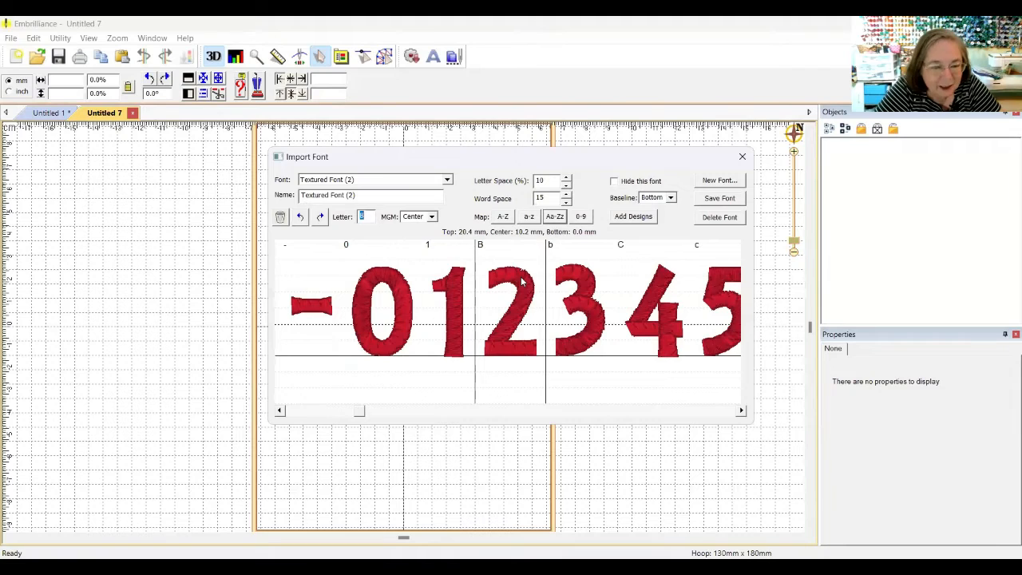
{"action": "type", "text": "2"}
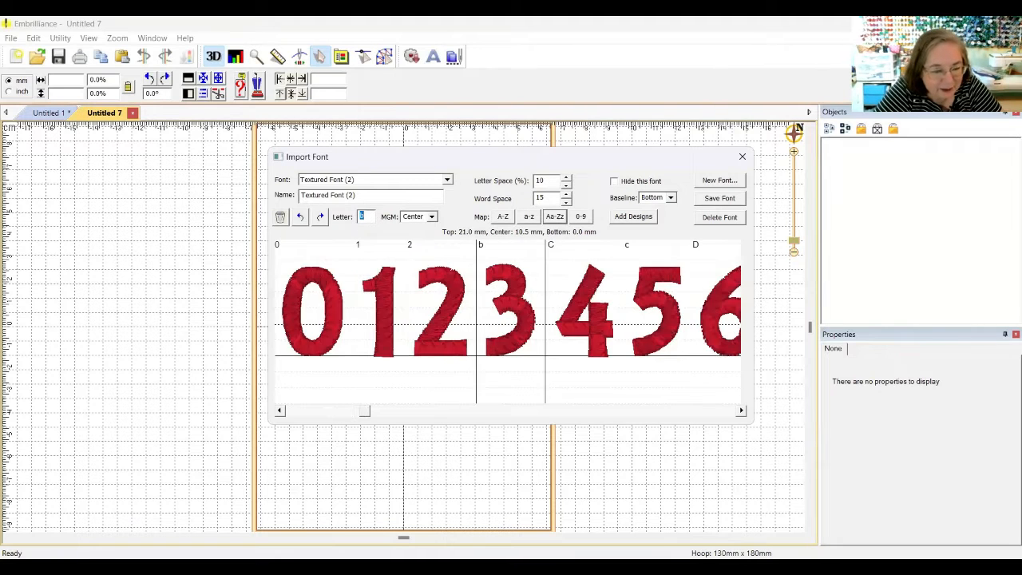
{"action": "type", "text": "3"}
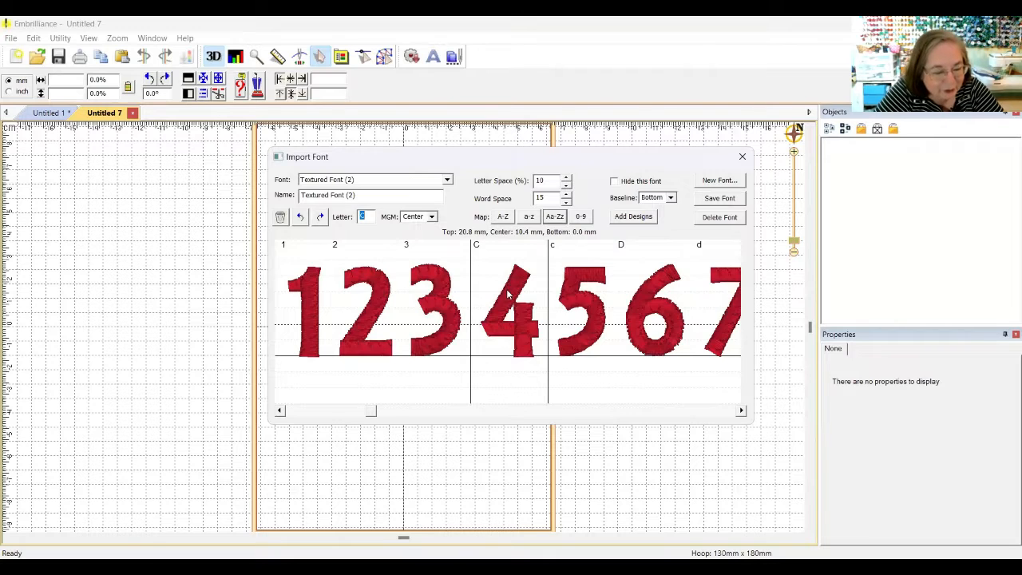
{"action": "type", "text": "4"}
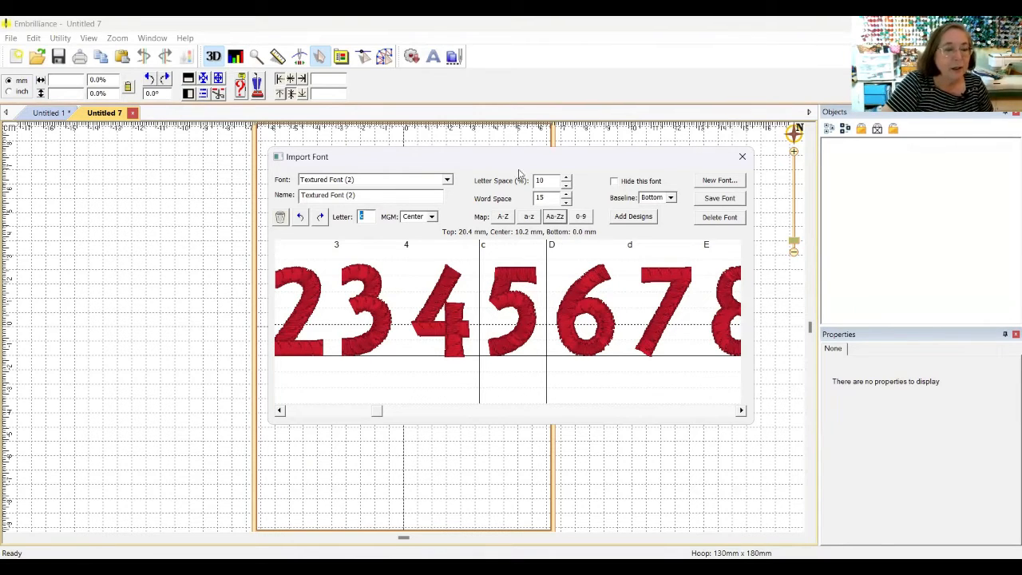
Step: Switch the font being edited to BlockishFont (1) without saving Textured Font (2)
{"action": "left_click", "coordinate": [448, 180]}
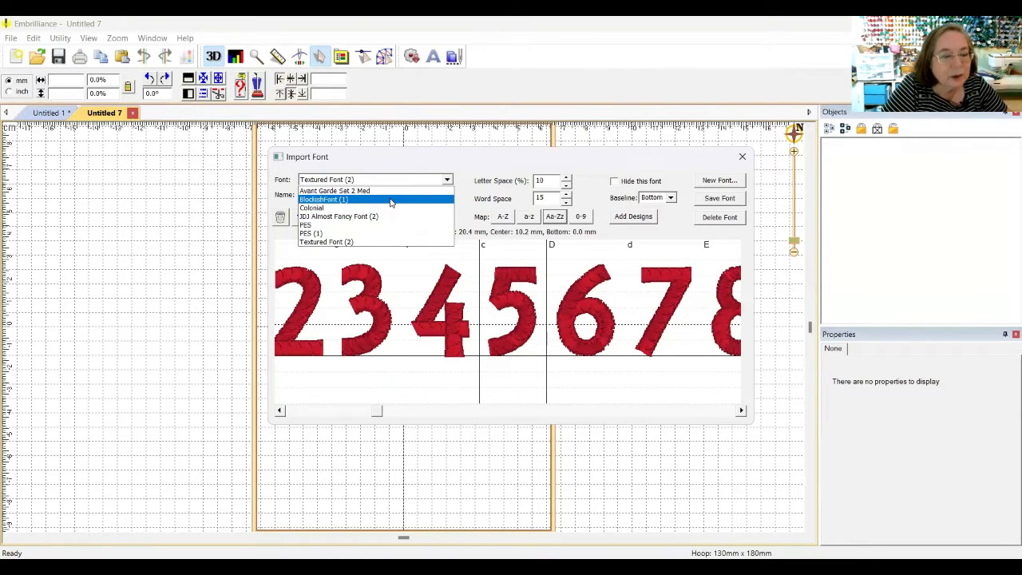
{"action": "left_click", "coordinate": [391, 200]}
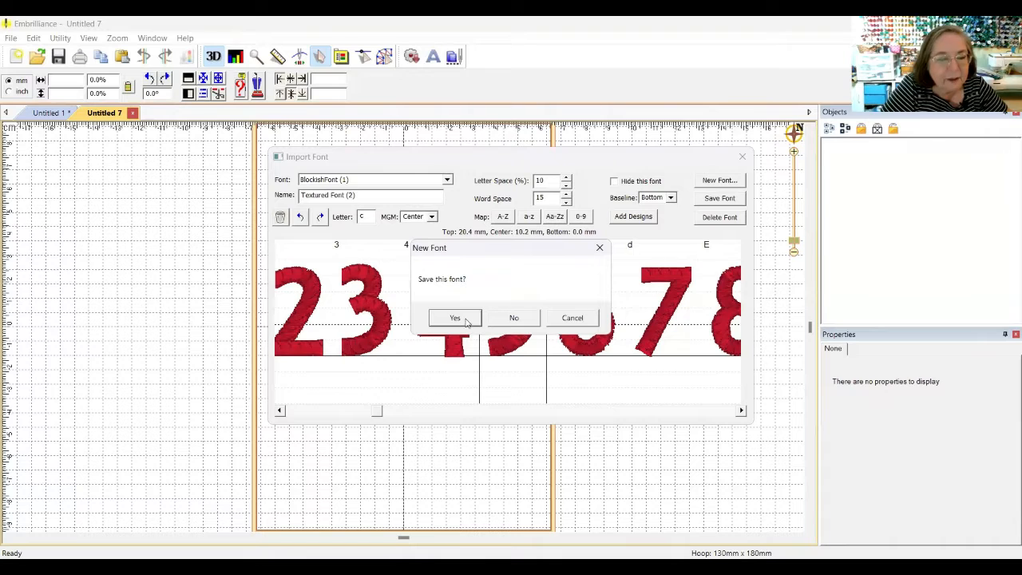
{"action": "left_click", "coordinate": [530, 318]}
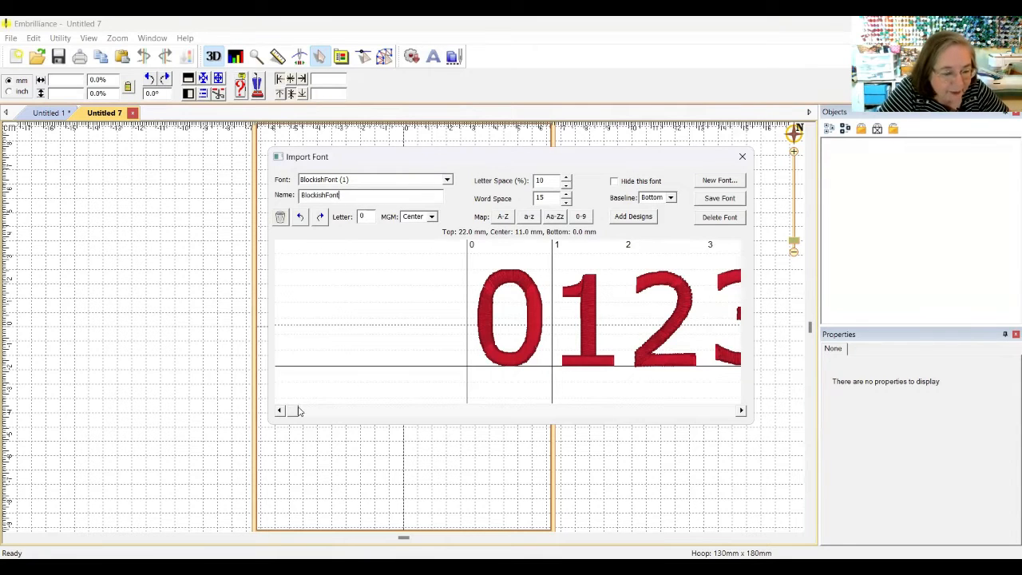
Step: Correct the forward slash design's mapping to the / character, then save BlockishFont and close the font import
{"action": "left_click_drag", "start_coordinate": [292, 412], "coordinate": [407, 432]}
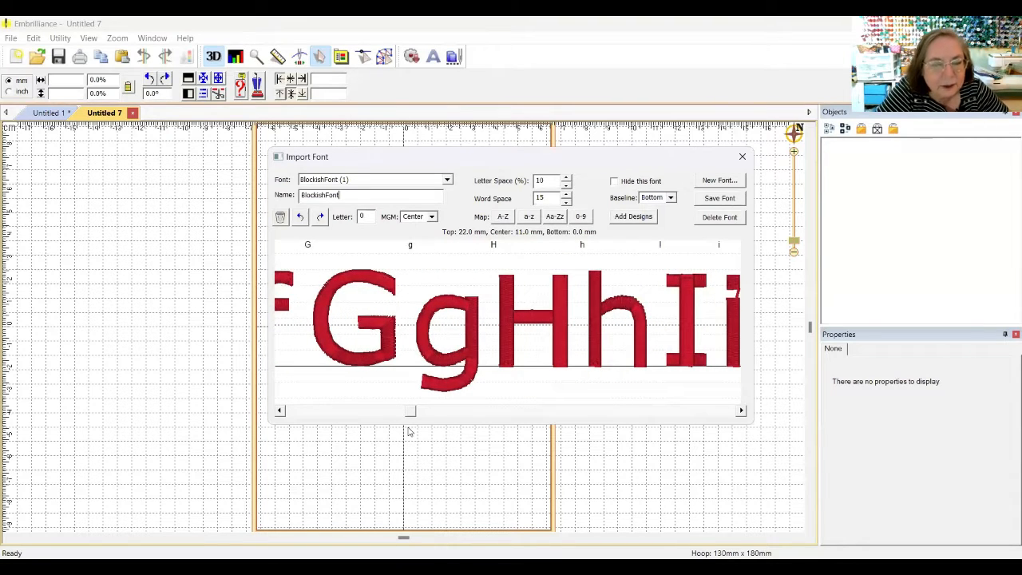
{"action": "left_click_drag", "start_coordinate": [408, 432], "coordinate": [664, 438]}
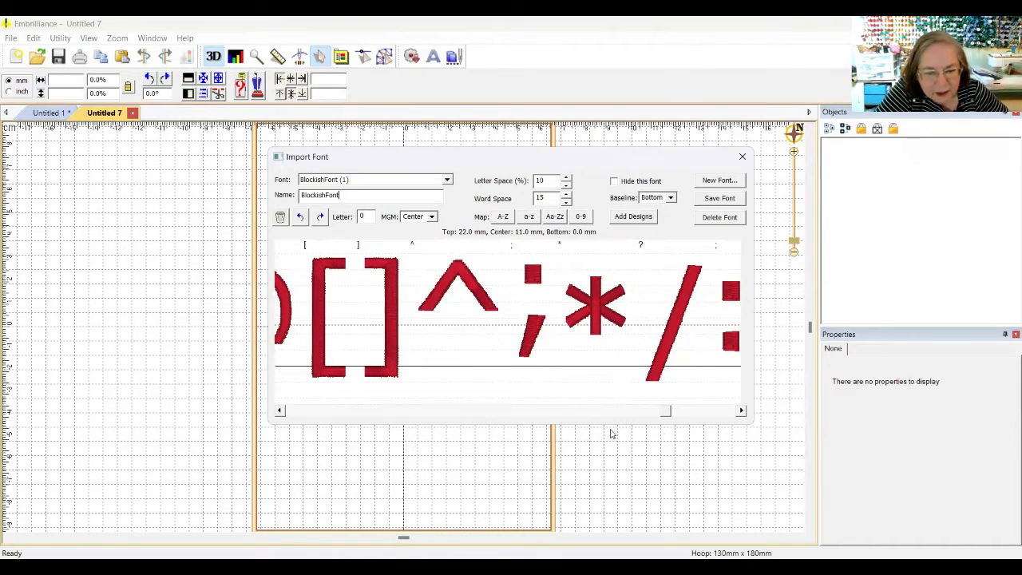
{"action": "left_click", "coordinate": [683, 300]}
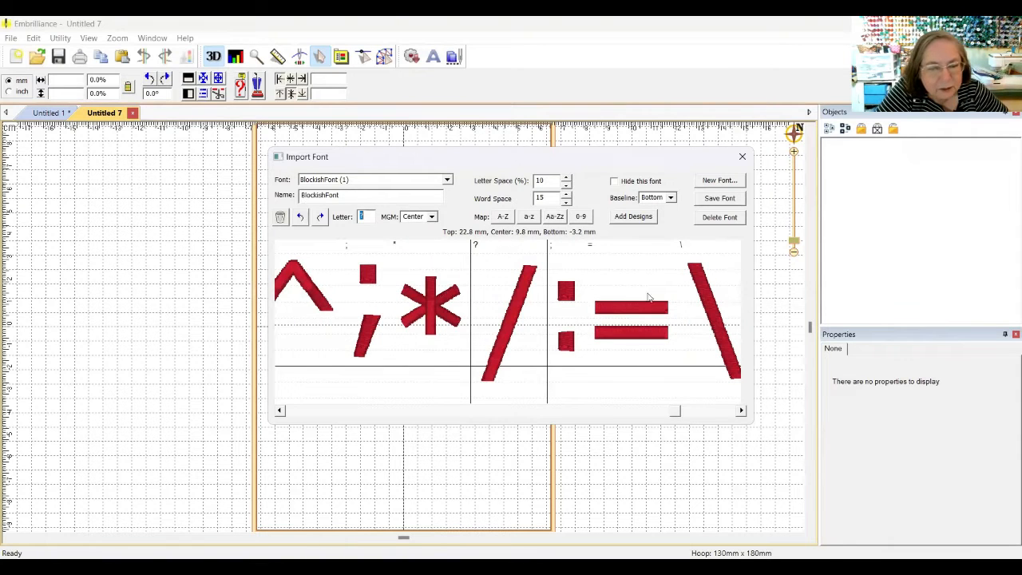
{"action": "left_click", "coordinate": [567, 299]}
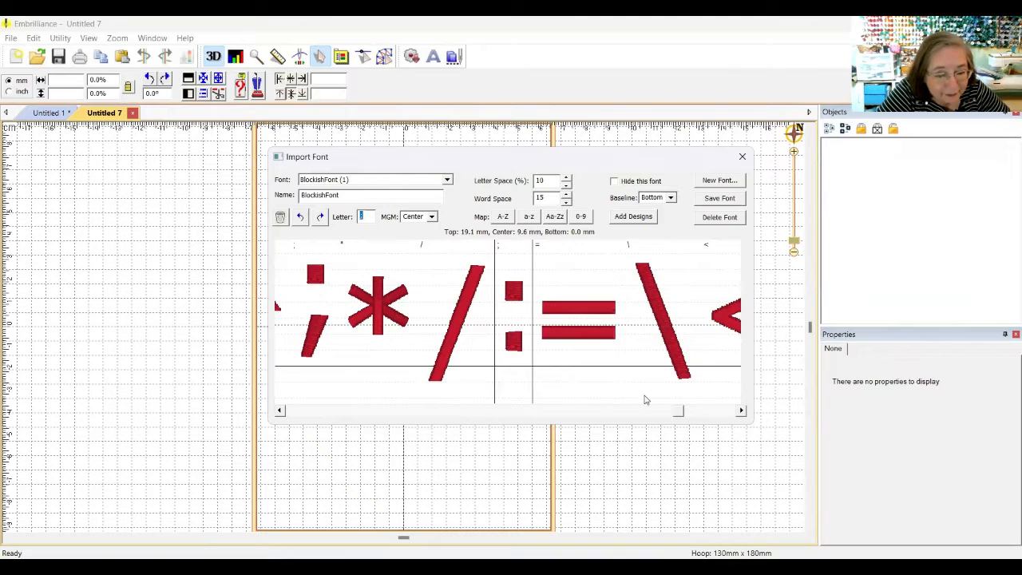
{"action": "left_click_drag", "start_coordinate": [678, 410], "coordinate": [747, 426]}
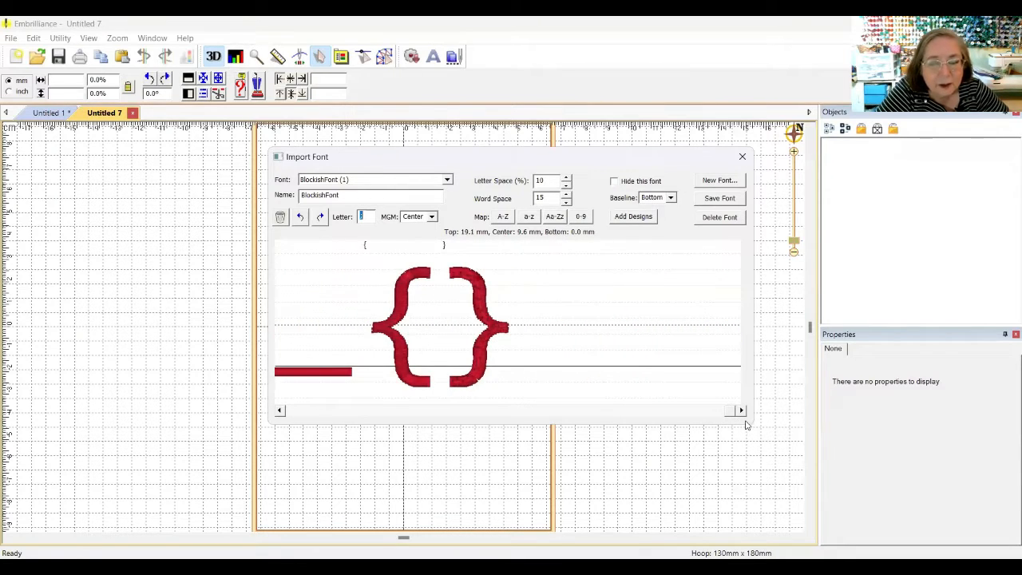
{"action": "left_click", "coordinate": [719, 202]}
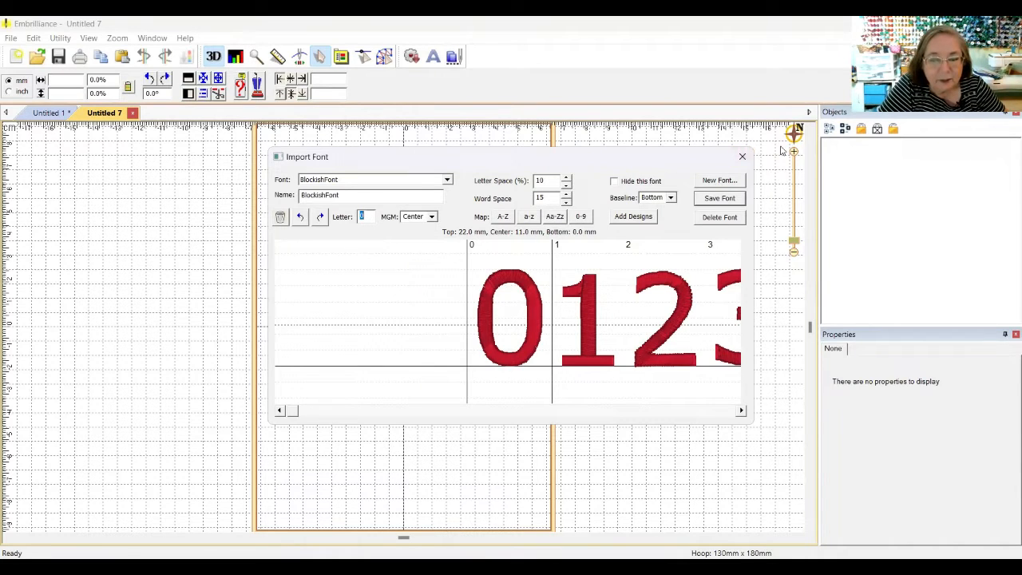
{"action": "left_click", "coordinate": [743, 156]}
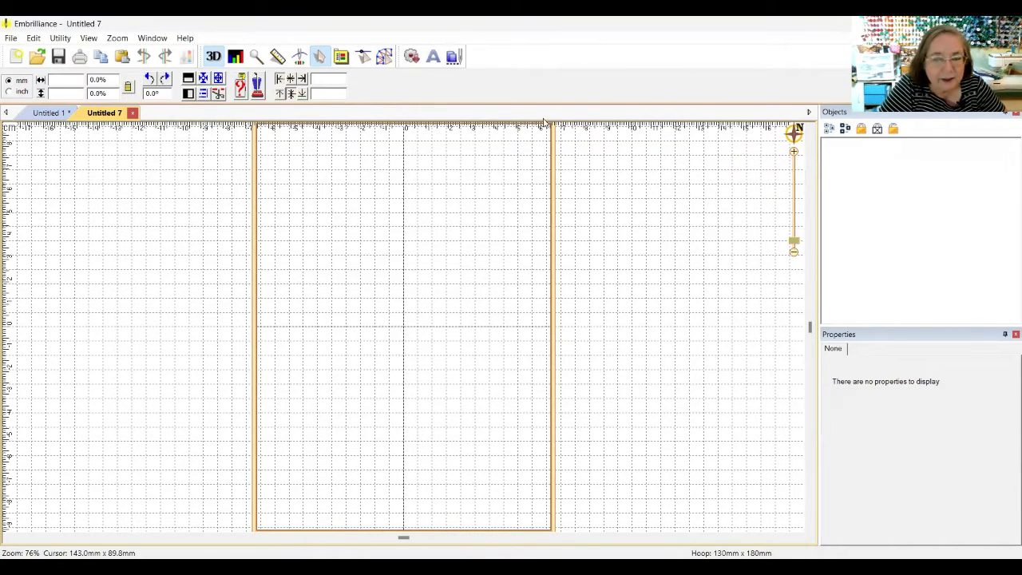
Step: Add a lettering object, set its font to BlockishFont and replace its text with a question mark
{"action": "left_click", "coordinate": [433, 56]}
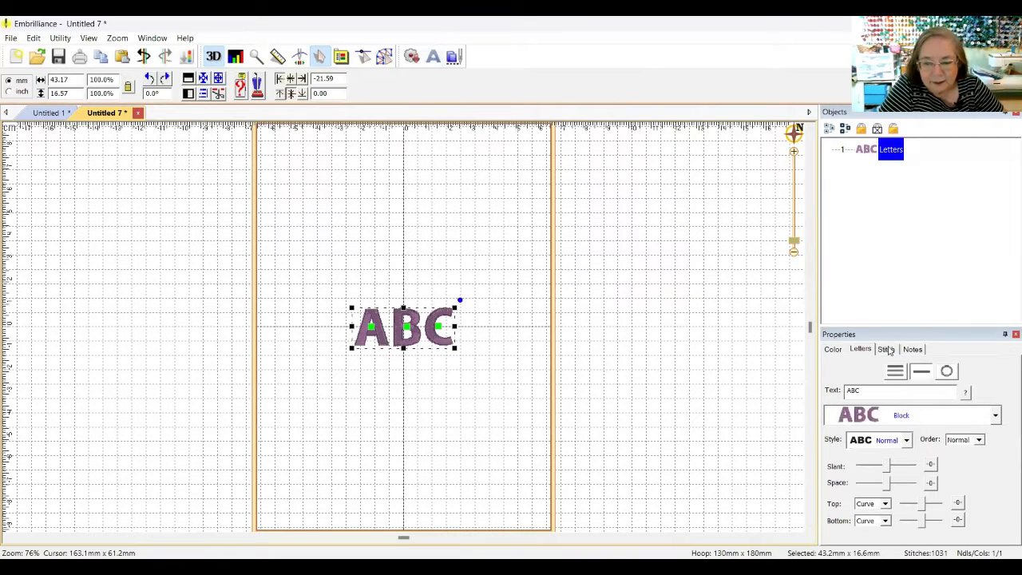
{"action": "left_click", "coordinate": [995, 416]}
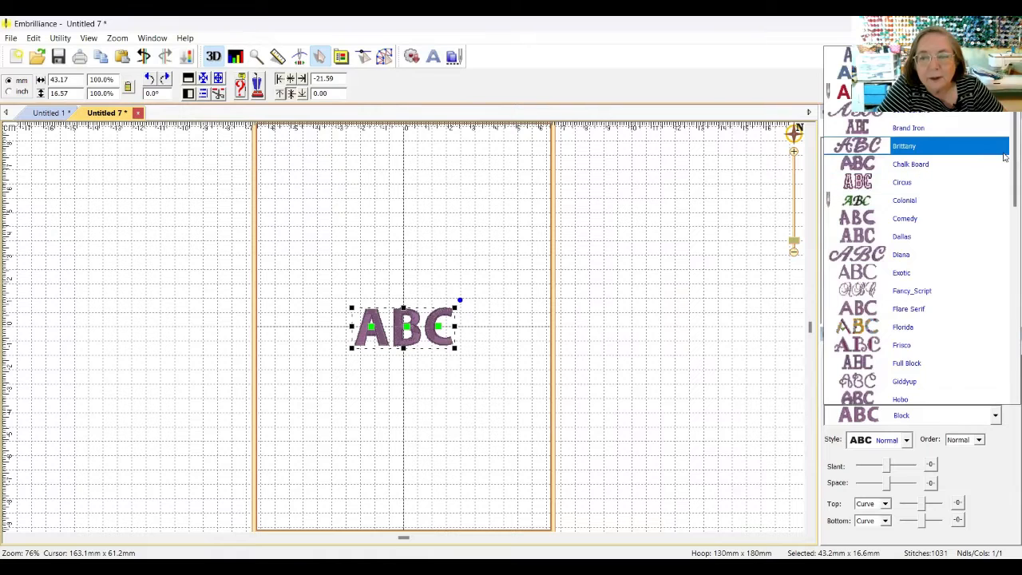
{"action": "scroll", "coordinate": [1007, 149], "scroll_direction": "up", "scroll_amount": 2}
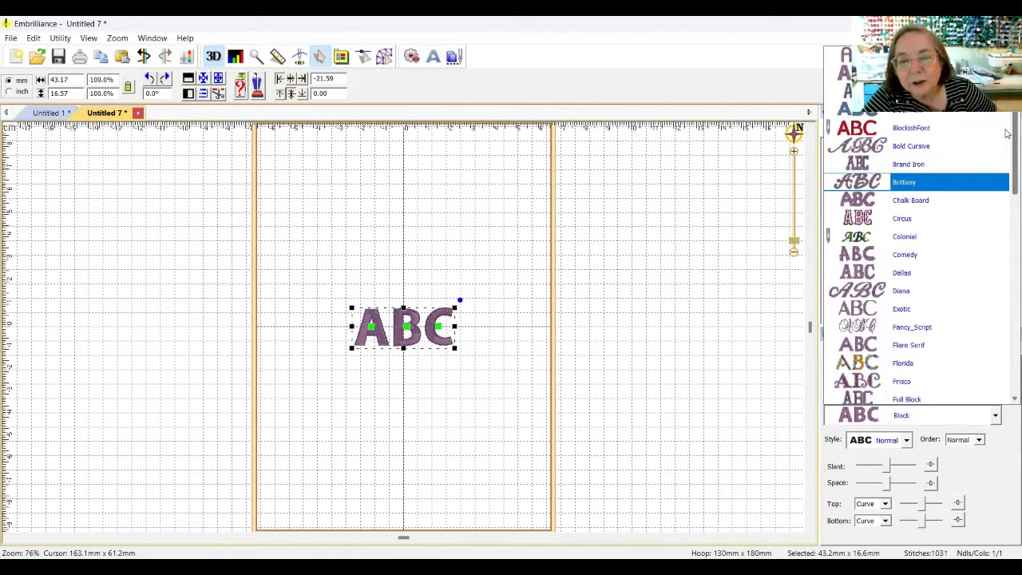
{"action": "left_click", "coordinate": [926, 136]}
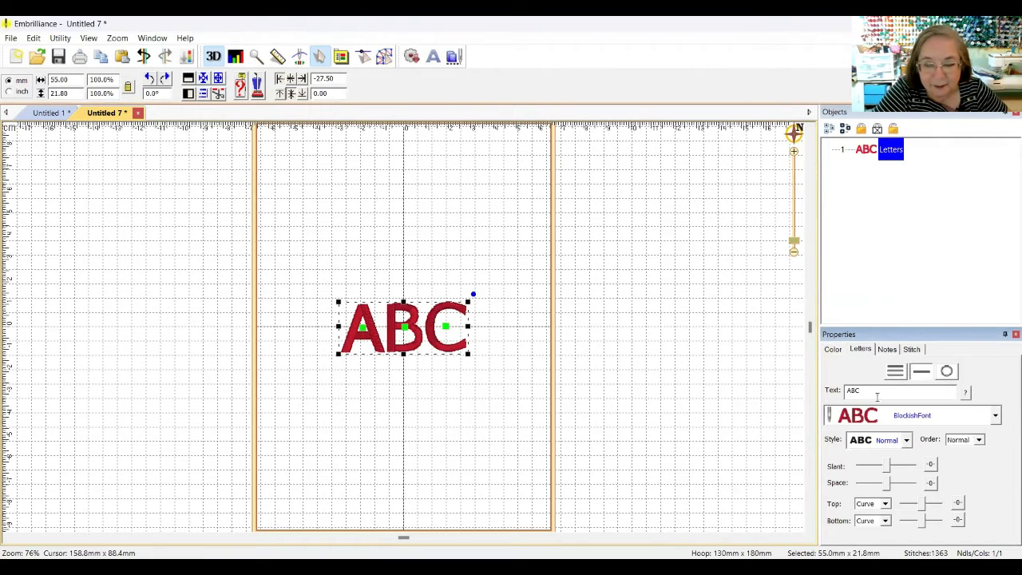
{"action": "left_click_drag", "start_coordinate": [860, 391], "coordinate": [831, 391]}
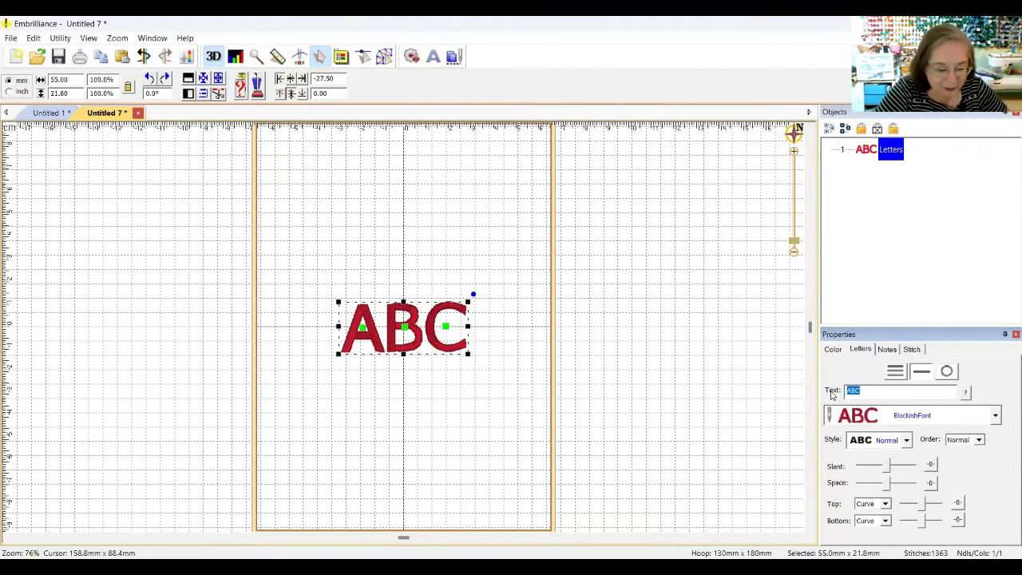
{"action": "type", "text": "7"}
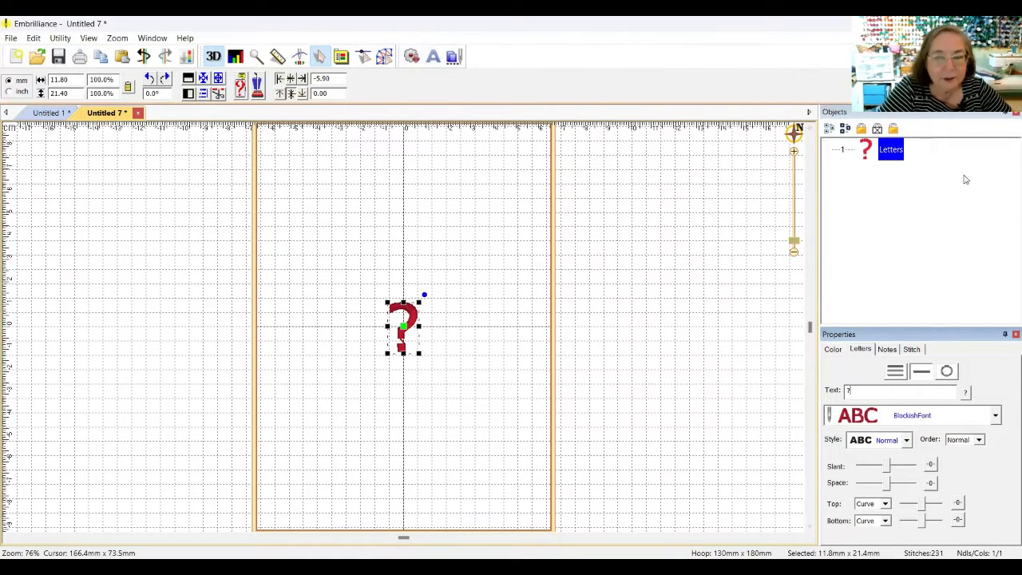
Step: Delete the question mark lettering object from the design
{"action": "left_click", "coordinate": [895, 152]}
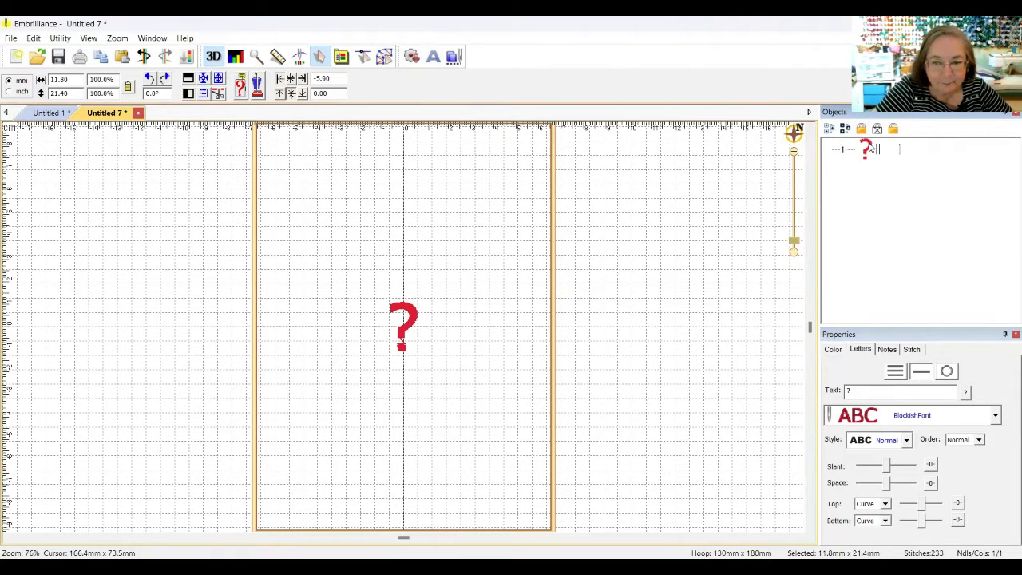
{"action": "left_click", "coordinate": [871, 149]}
{"action": "key", "text": "Delete"}
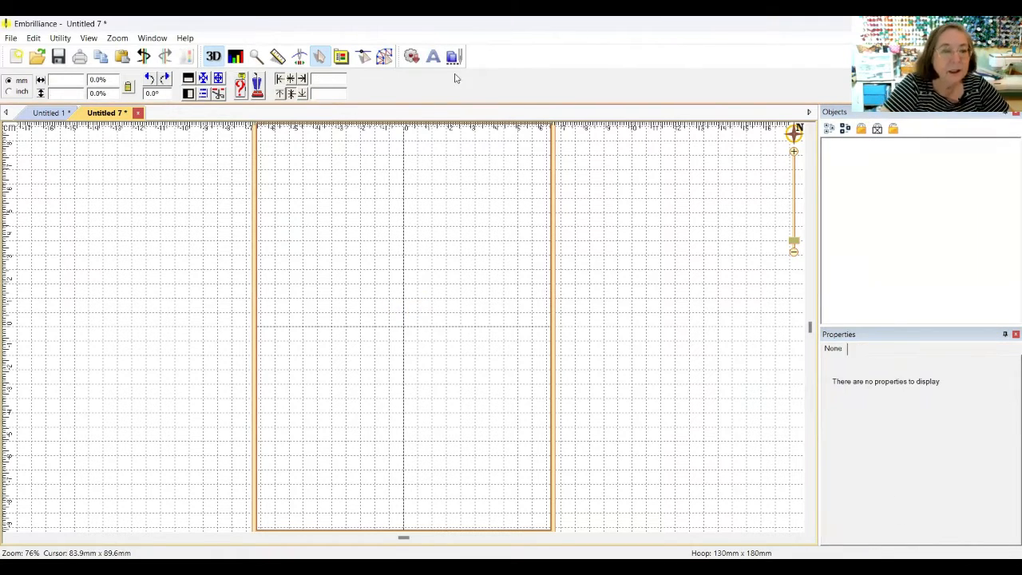
Step: Insert the Wide Oval design from the library's Embrilliance: Envelopes catalog
{"action": "left_click", "coordinate": [412, 57]}
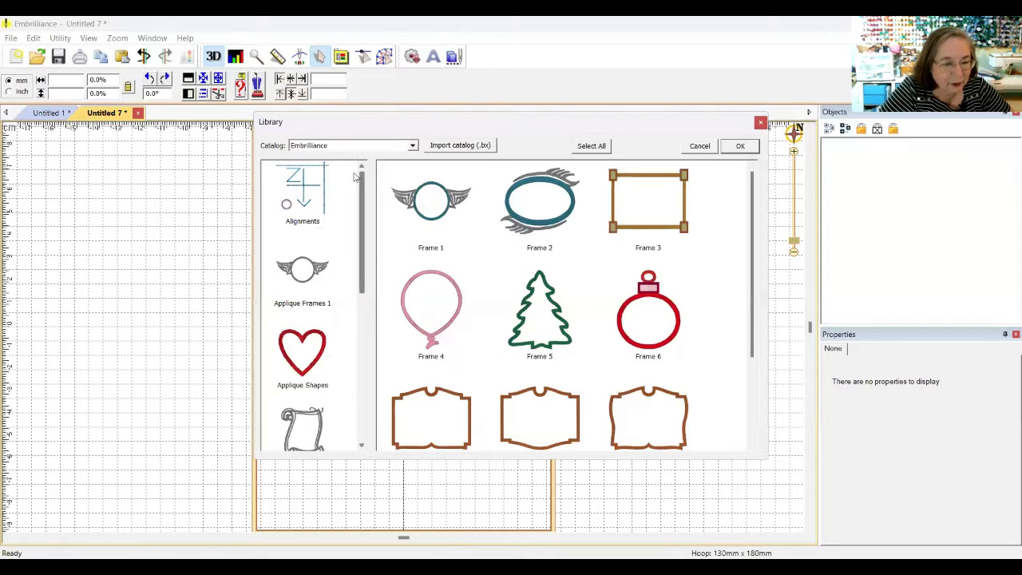
{"action": "left_click", "coordinate": [413, 146]}
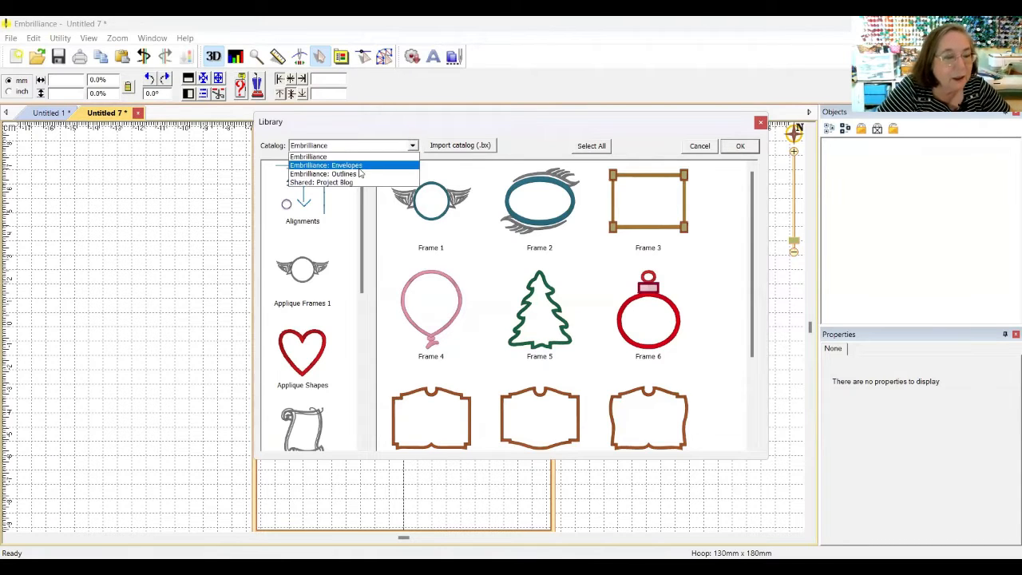
{"action": "left_click", "coordinate": [378, 165]}
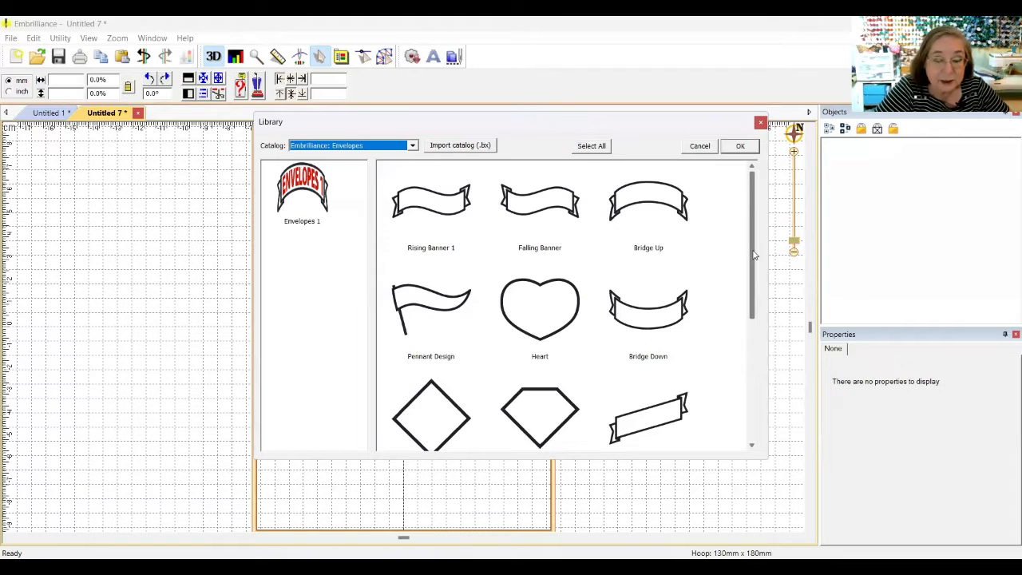
{"action": "left_click_drag", "start_coordinate": [754, 254], "coordinate": [765, 349]}
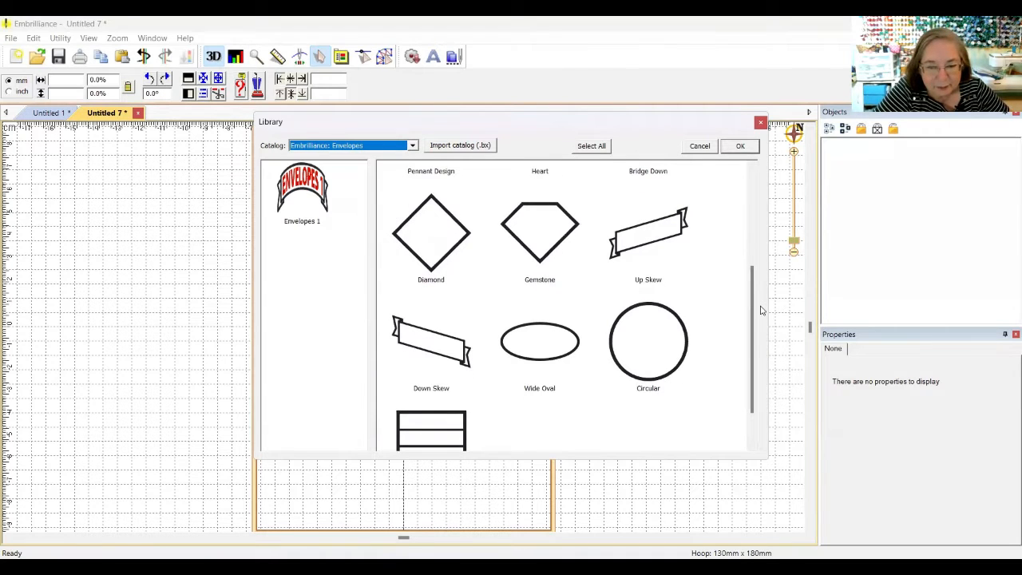
{"action": "left_click", "coordinate": [550, 367]}
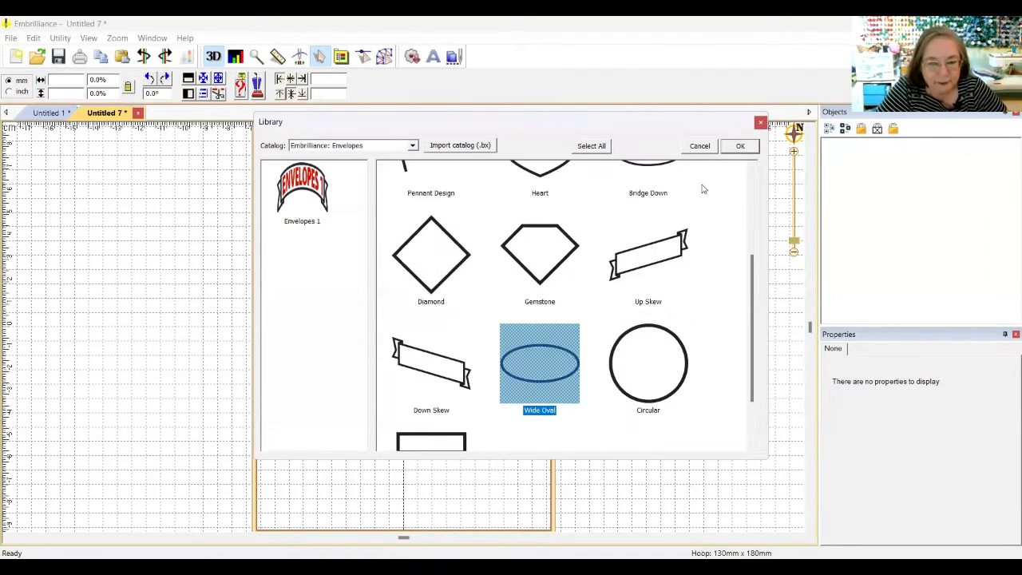
{"action": "left_click", "coordinate": [740, 147]}
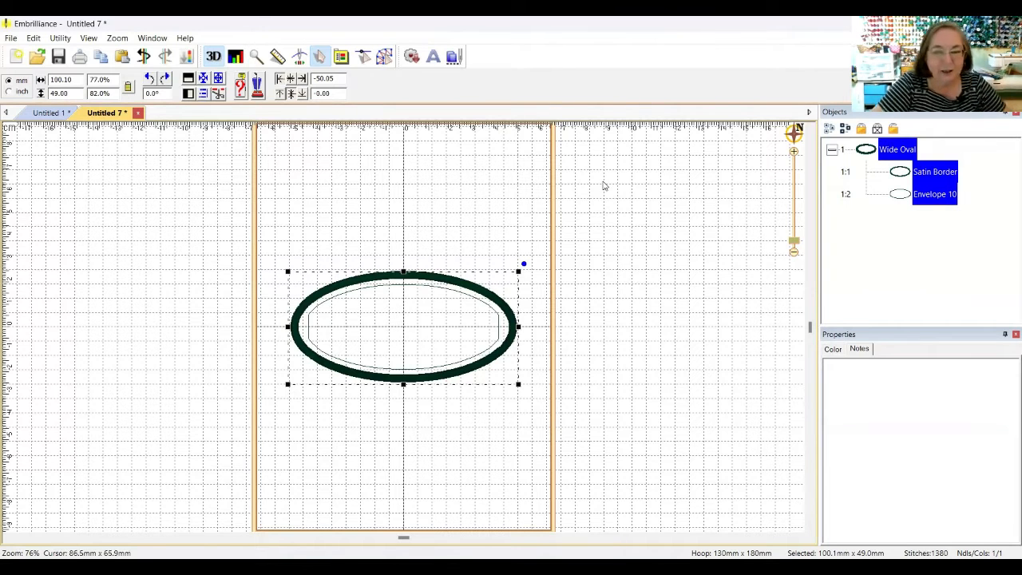
Step: Delete the Satin Border from the Wide Oval design and select its remaining Envelope 10 outline
{"action": "left_click", "coordinate": [897, 198]}
{"action": "left_click", "coordinate": [921, 179]}
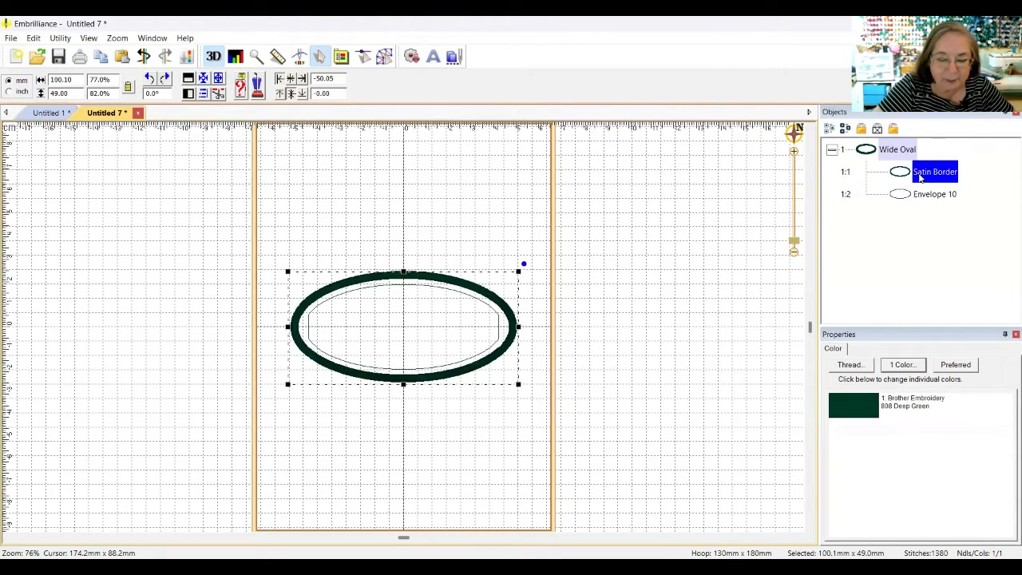
{"action": "key", "text": "Delete"}
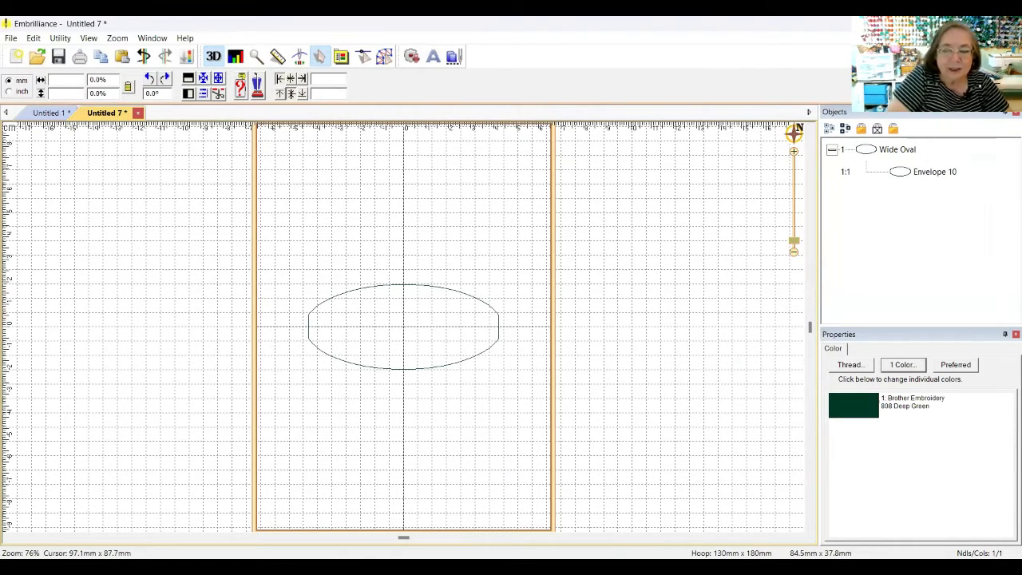
{"action": "left_click", "coordinate": [911, 178]}
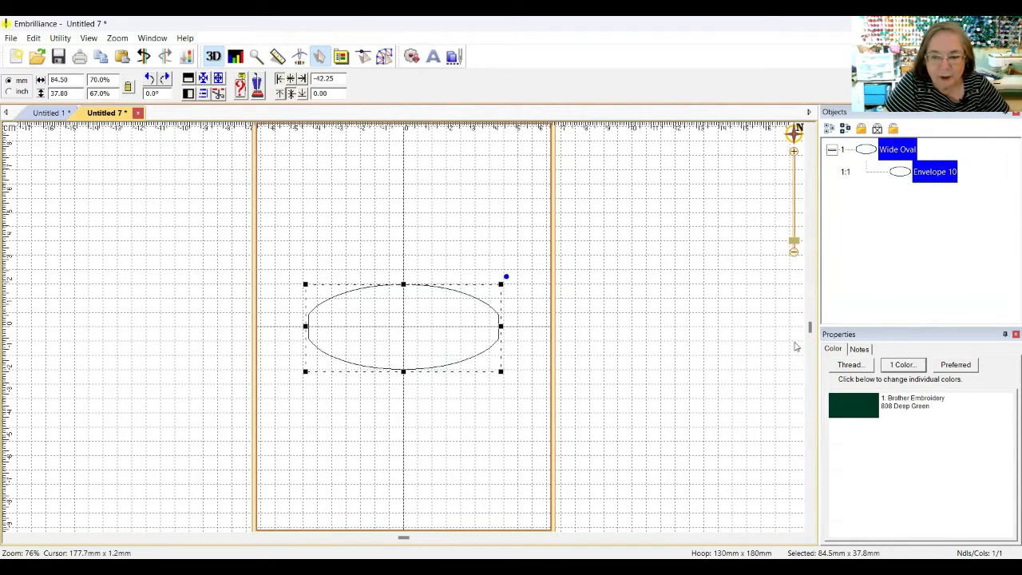
Step: Add an ABC lettering object inside the oval and set its font to Brittany
{"action": "left_click", "coordinate": [433, 57]}
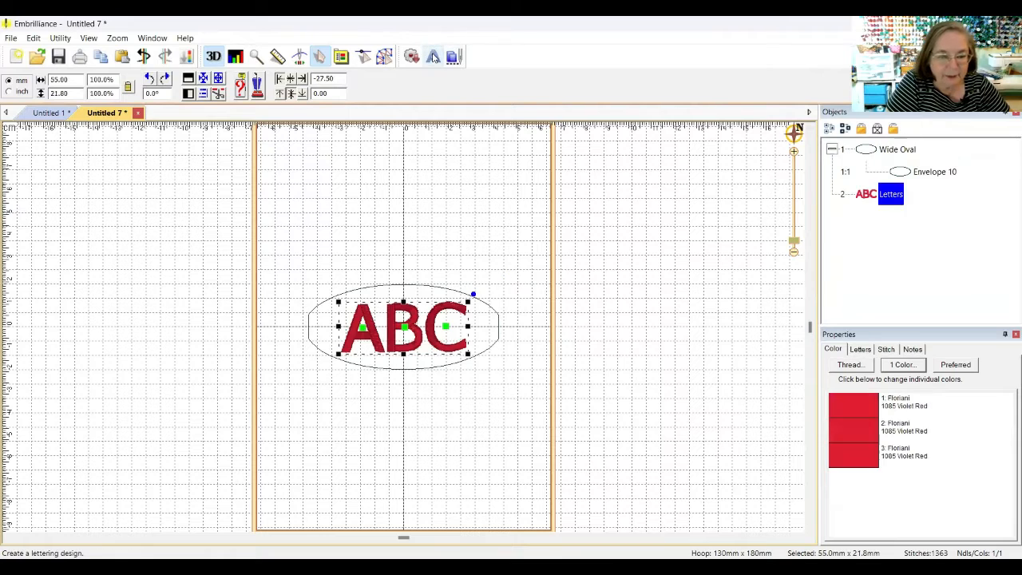
{"action": "left_click", "coordinate": [862, 350]}
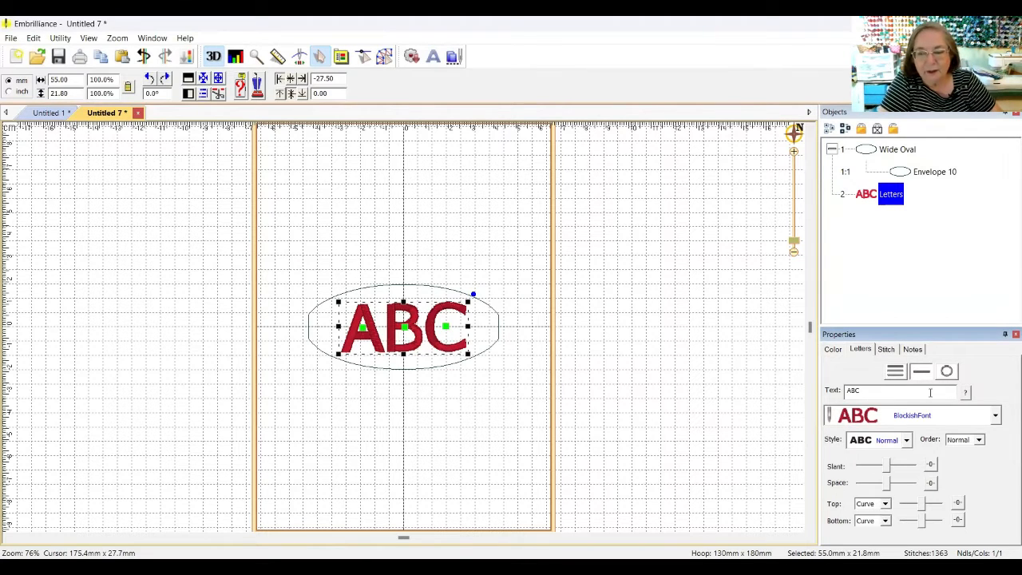
{"action": "left_click", "coordinate": [995, 416]}
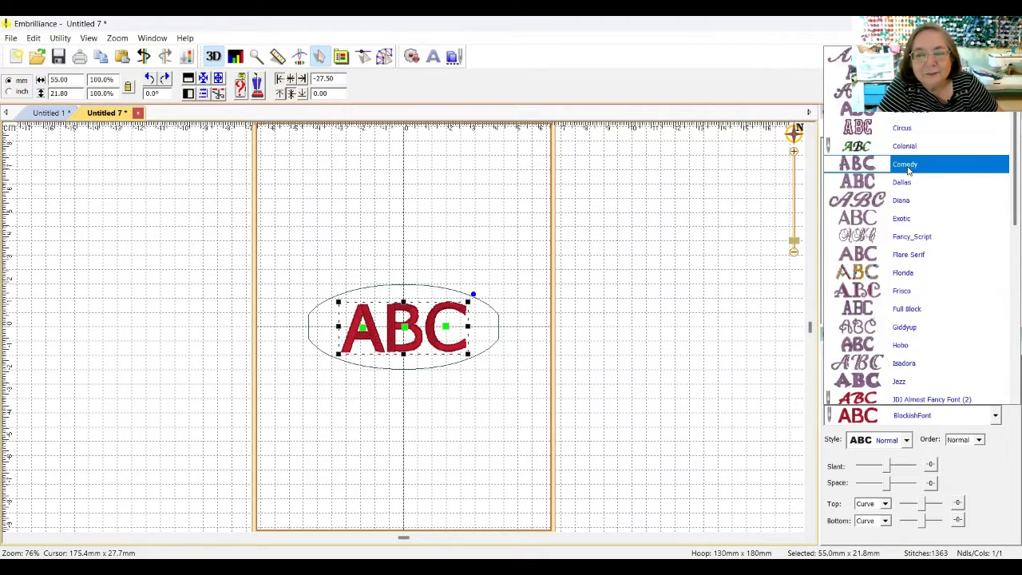
{"action": "left_click", "coordinate": [872, 92]}
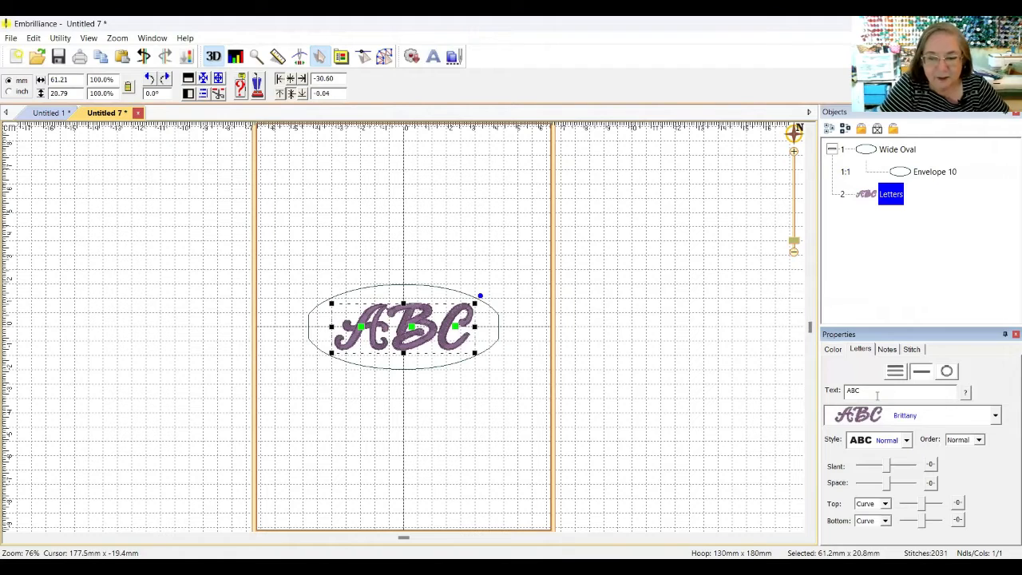
{"action": "left_click_drag", "start_coordinate": [861, 391], "coordinate": [833, 389]}
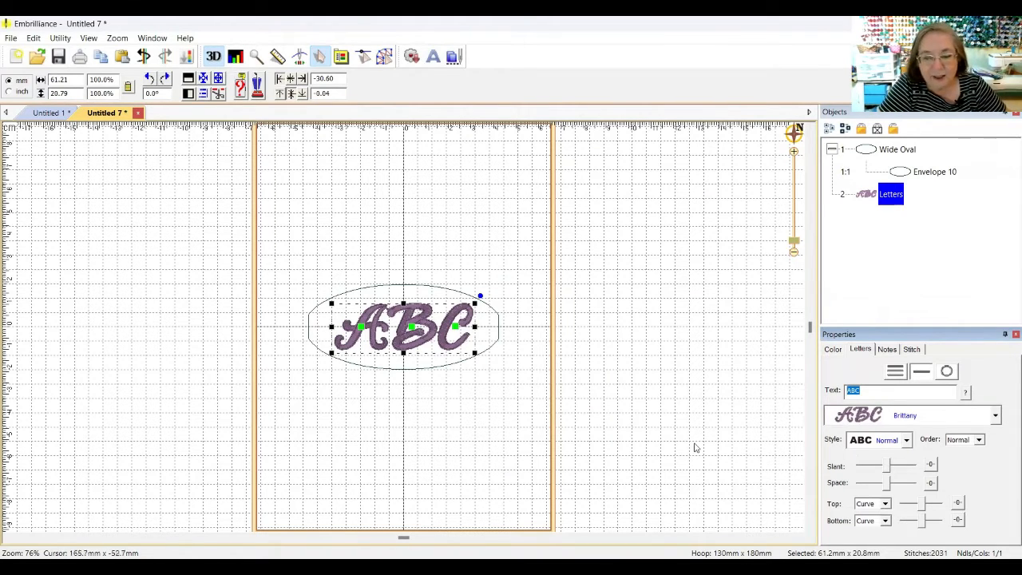
Step: Rename the lettering object as Letters 10 to match the oval's envelope number, then deselect it
{"action": "right_click", "coordinate": [886, 198]}
{"action": "left_click", "coordinate": [884, 195]}
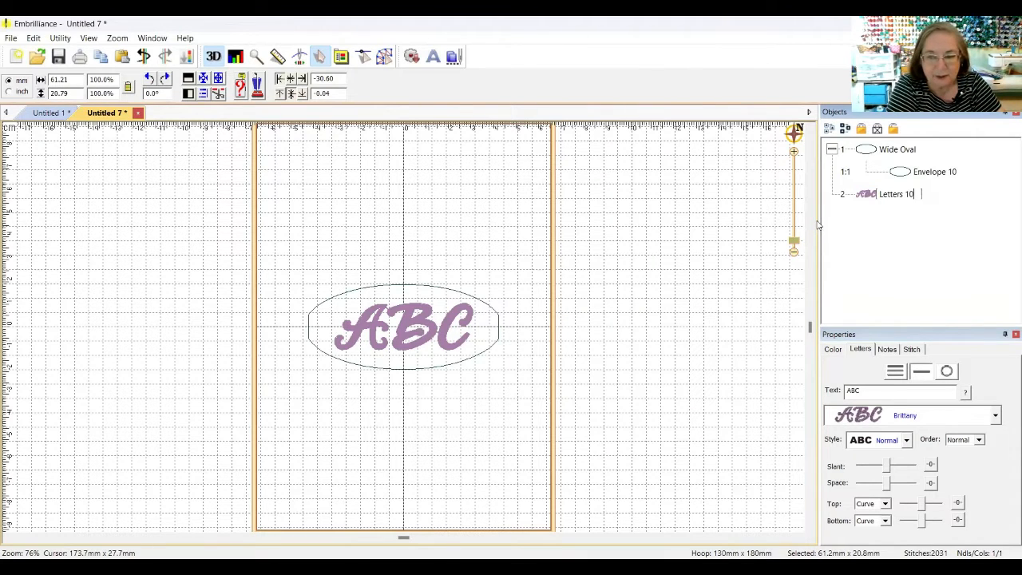
{"action": "key", "text": "Return"}
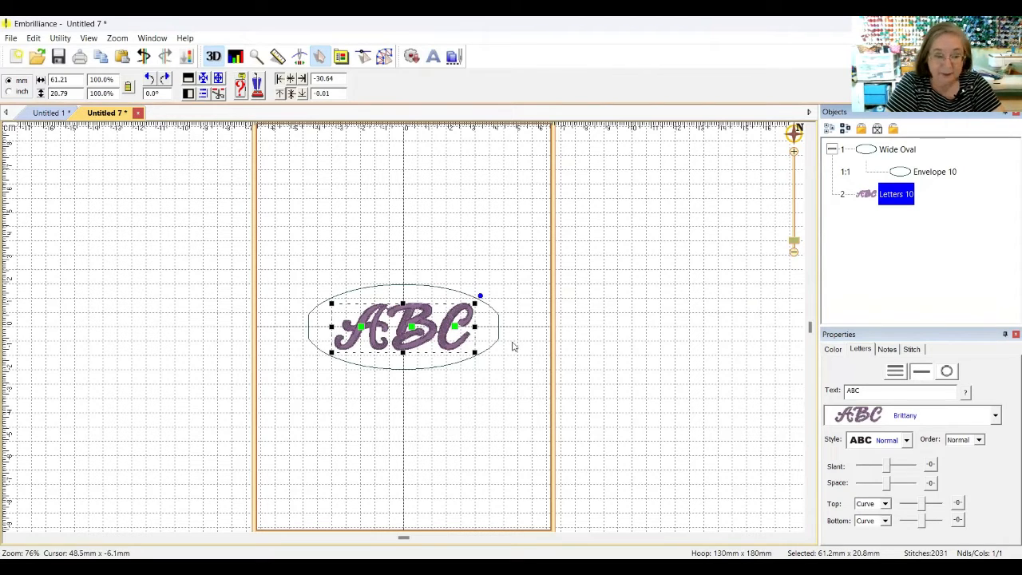
{"action": "left_click", "coordinate": [628, 261]}
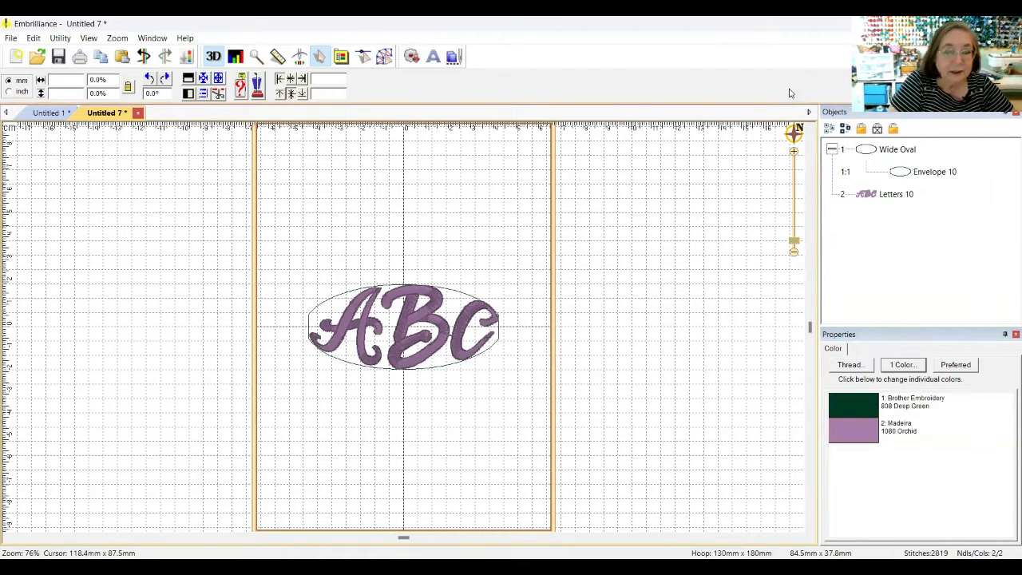
Step: Delete the Envelope 10 outline and insert the Heart design from the Embrilliance: Envelopes catalog
{"action": "left_click", "coordinate": [925, 177]}
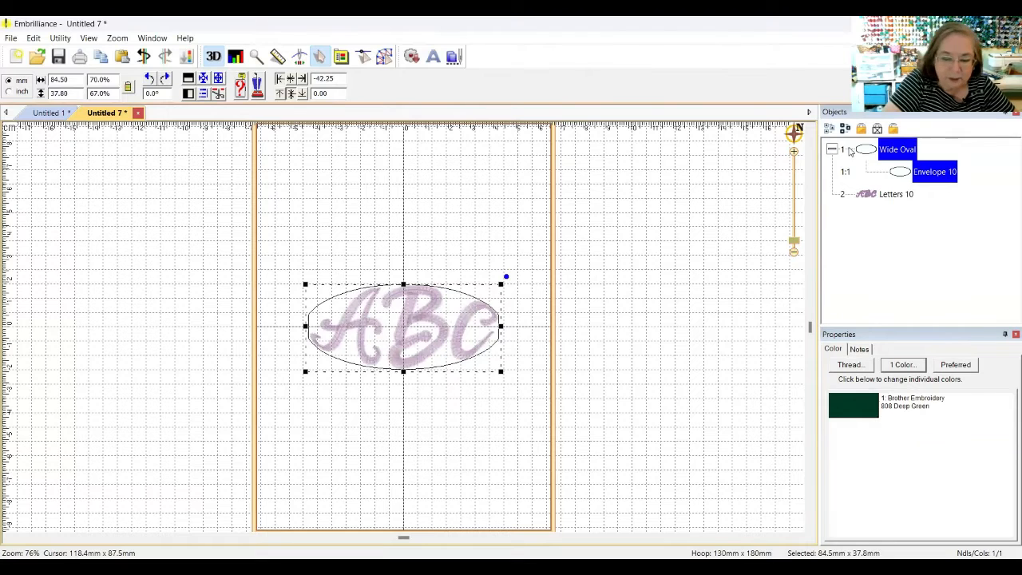
{"action": "key", "text": "Delete"}
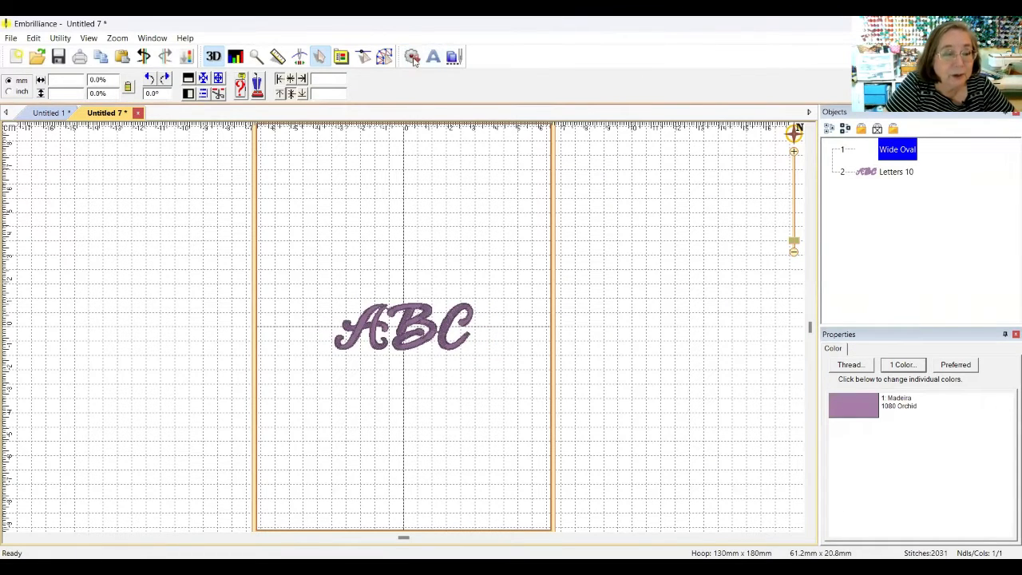
{"action": "left_click", "coordinate": [454, 58]}
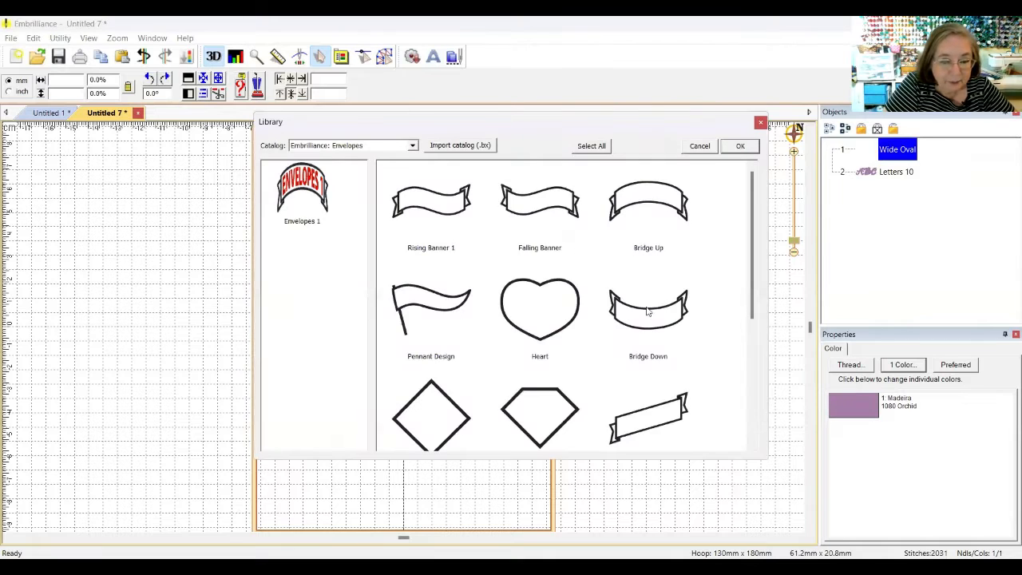
{"action": "left_click", "coordinate": [552, 324]}
{"action": "double_click", "coordinate": [552, 325]}
Step: Rename the lettering object as Letters 5 to match the heart's envelope number, then deselect it
{"action": "left_click", "coordinate": [899, 172]}
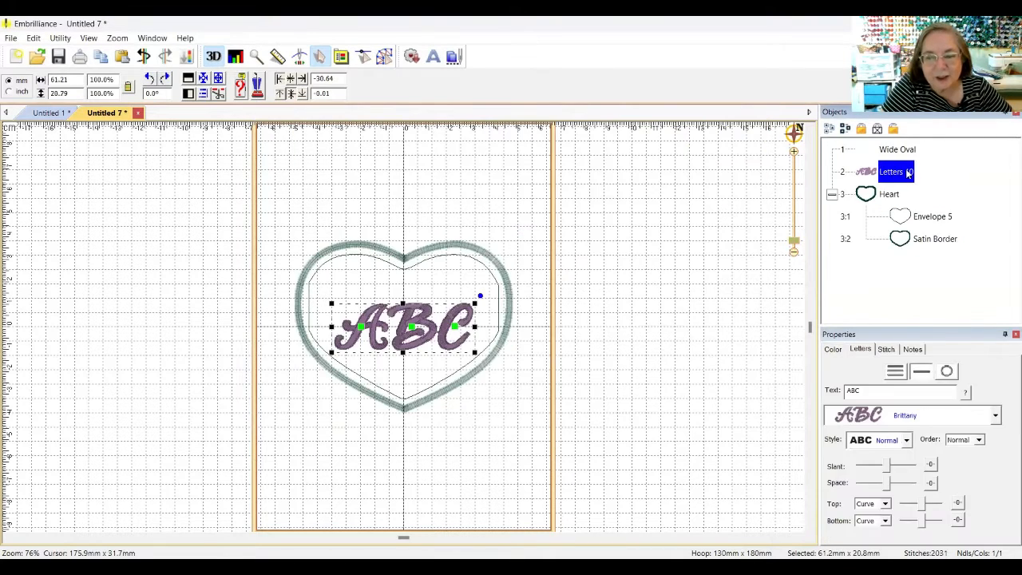
{"action": "left_click", "coordinate": [899, 172]}
{"action": "left_click", "coordinate": [907, 172]}
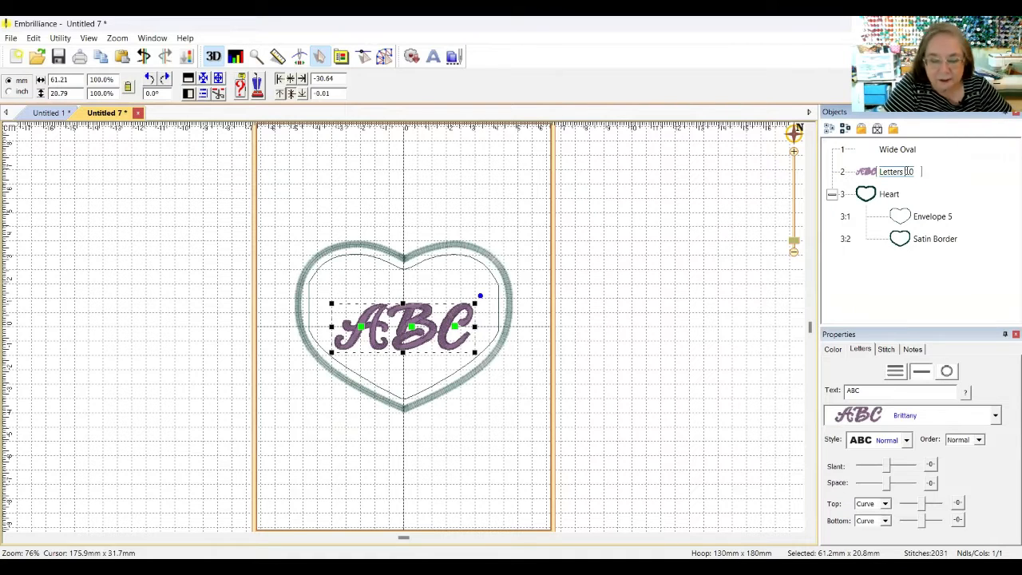
{"action": "key", "text": "BackSpace"}
{"action": "key", "text": "BackSpace"}
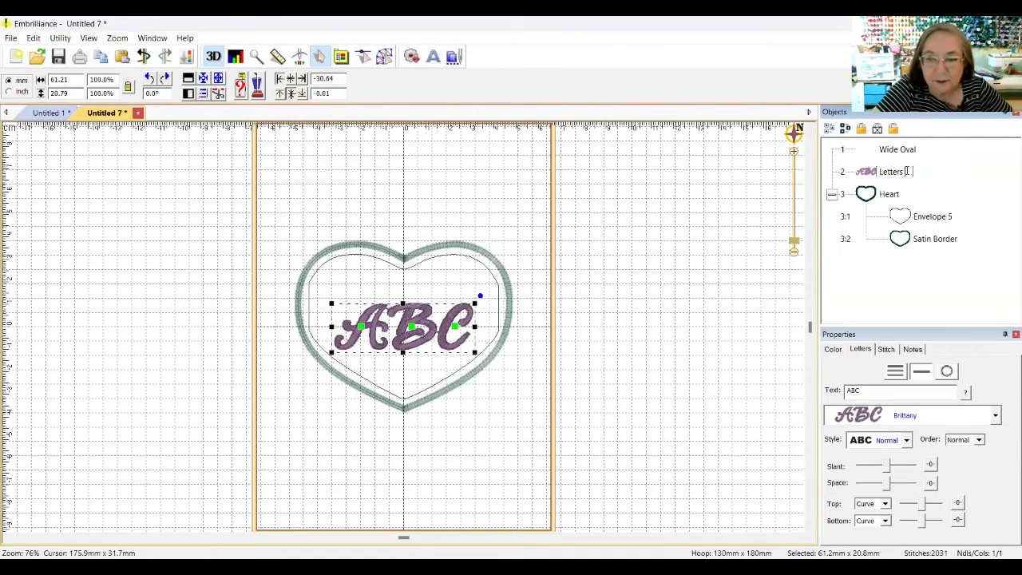
{"action": "type", "text": "5"}
{"action": "key", "text": "Return"}
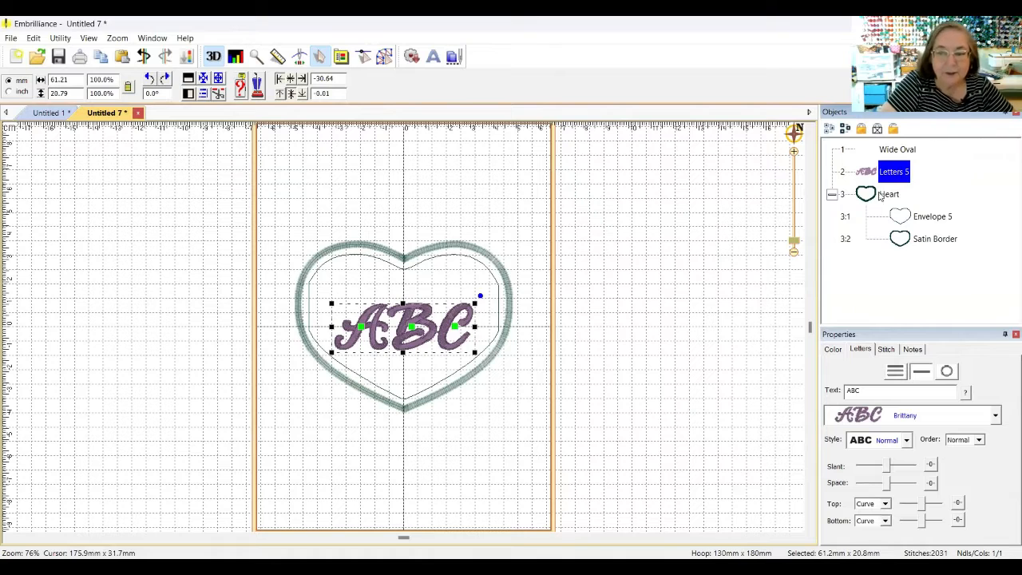
{"action": "left_click", "coordinate": [738, 290]}
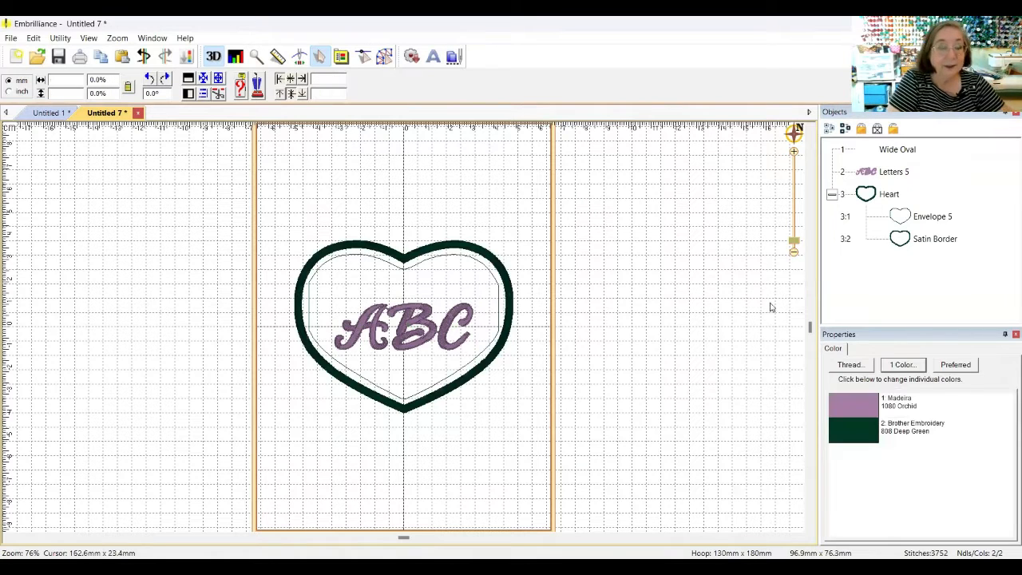
Step: Move the Letters 5 object to the last position in the object order, after the Heart
{"action": "left_click", "coordinate": [893, 173]}
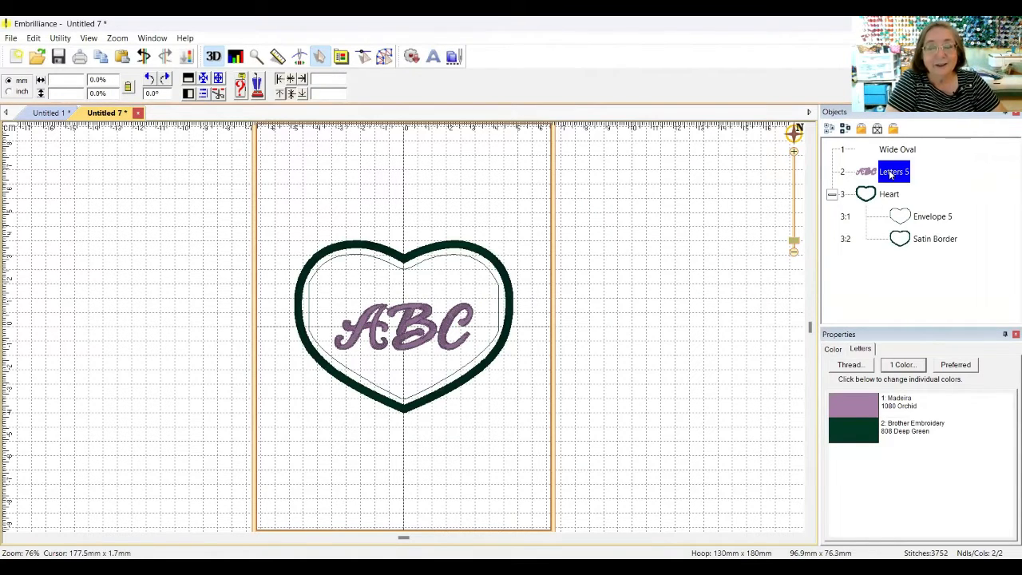
{"action": "right_click", "coordinate": [891, 183]}
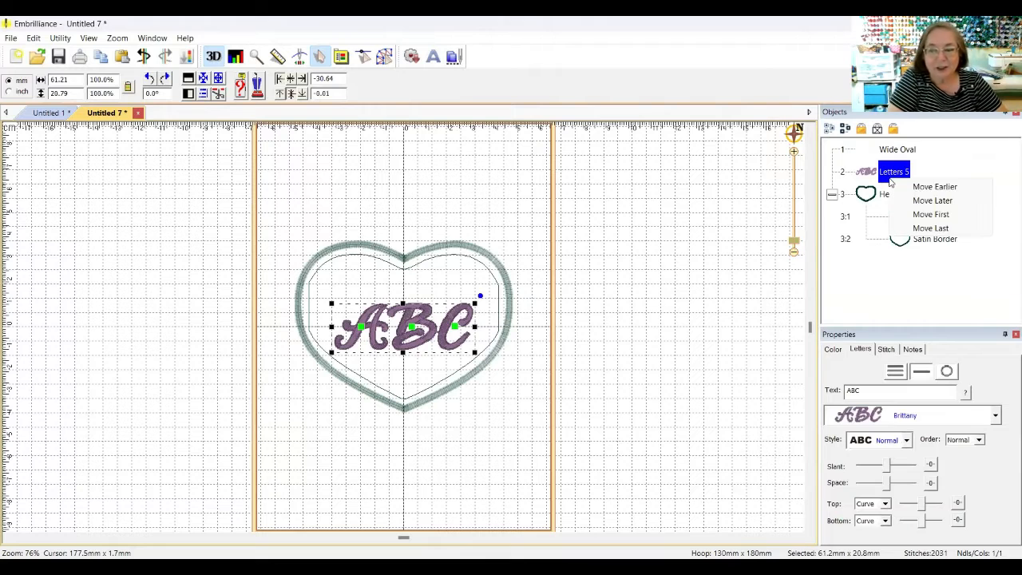
{"action": "left_click", "coordinate": [941, 230]}
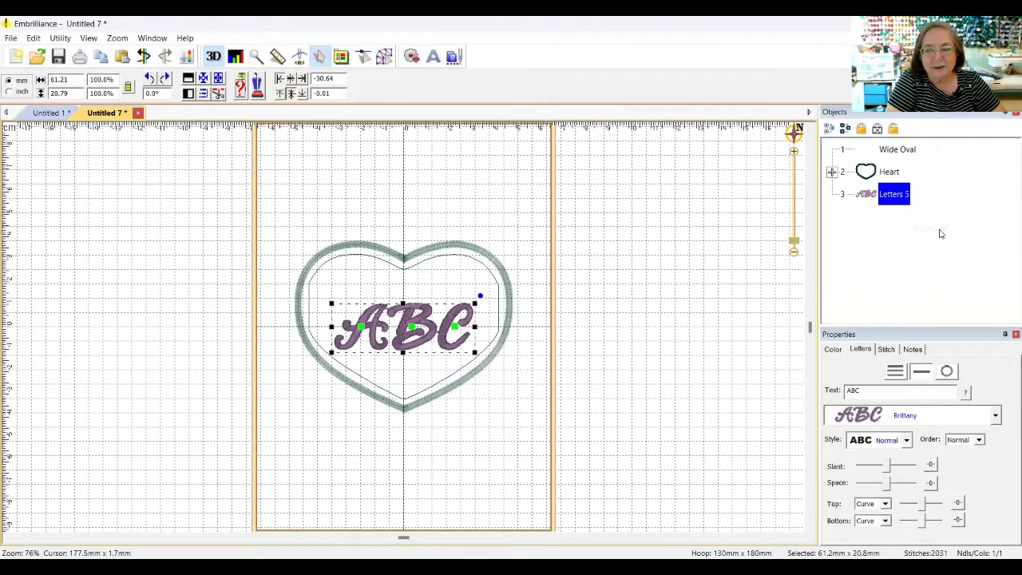
{"action": "left_click", "coordinate": [732, 338]}
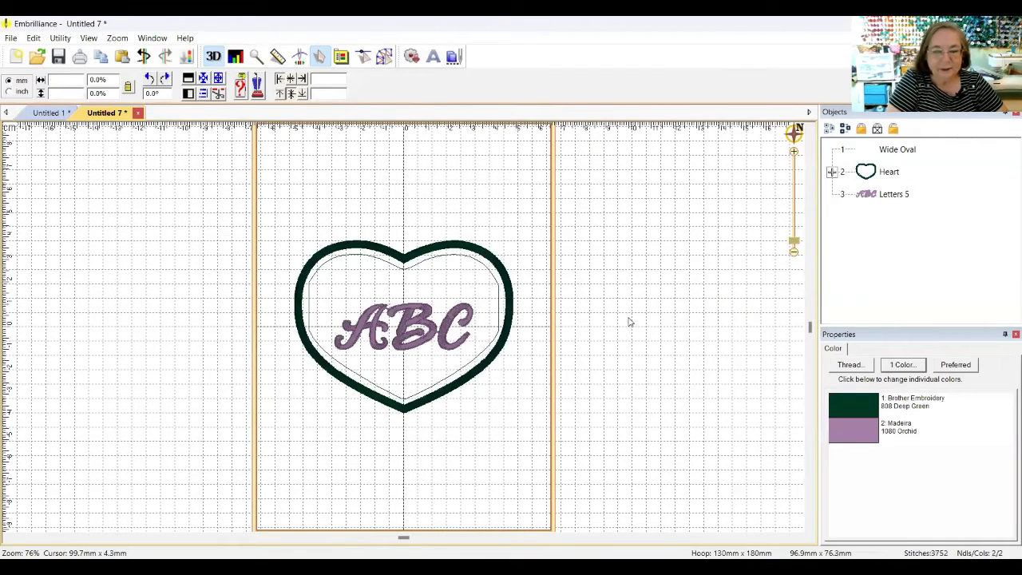
{"action": "left_click_drag", "start_coordinate": [628, 317], "coordinate": [887, 201]}
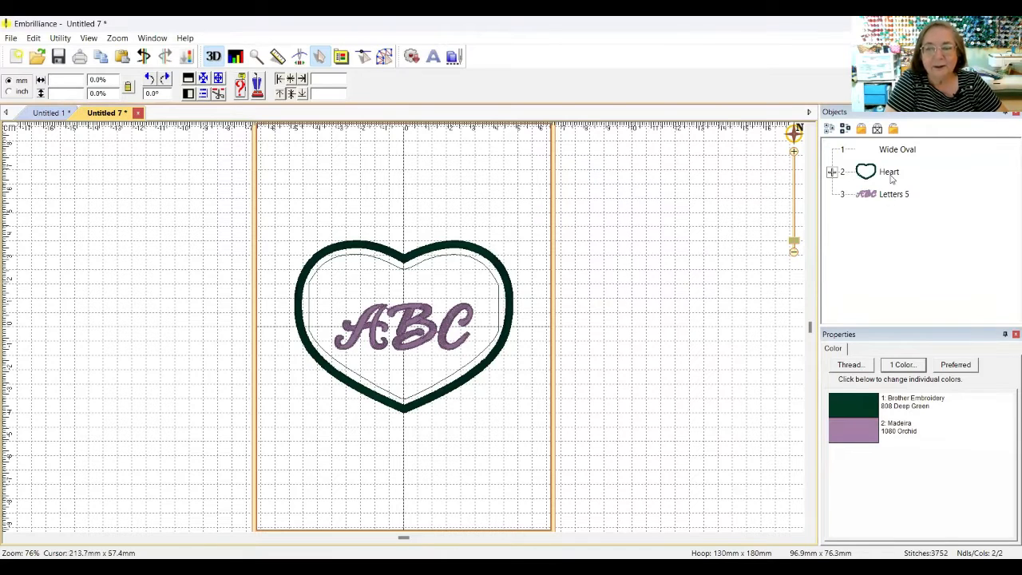
Step: Expand the Heart design's parts and delete its Satin Border
{"action": "left_click", "coordinate": [893, 195]}
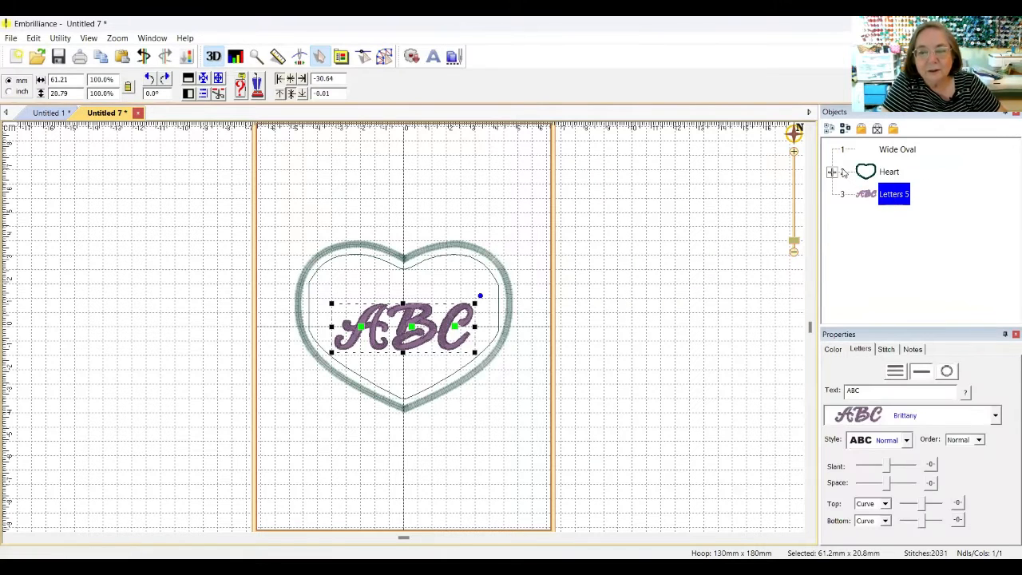
{"action": "left_click", "coordinate": [834, 172]}
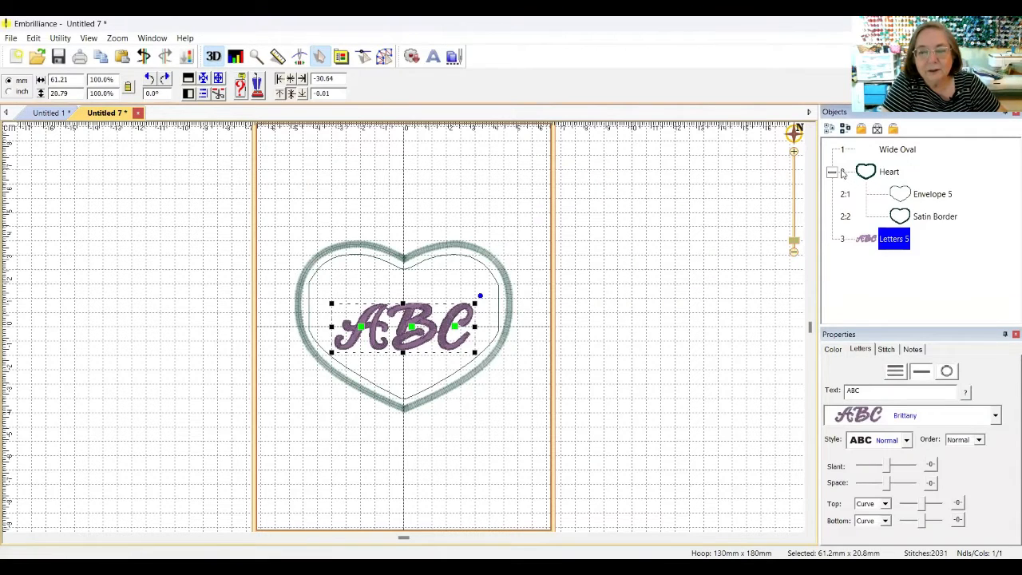
{"action": "left_click", "coordinate": [924, 218]}
{"action": "key", "text": "Delete"}
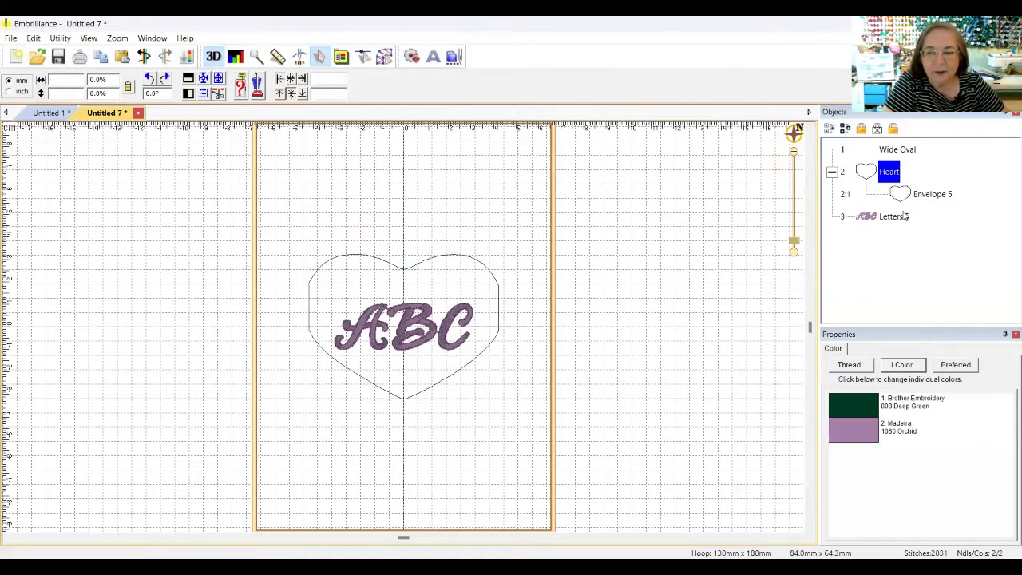
Step: Reopen the Letters 5 object's name for editing, then delete that lettering object from the design
{"action": "left_click", "coordinate": [905, 218]}
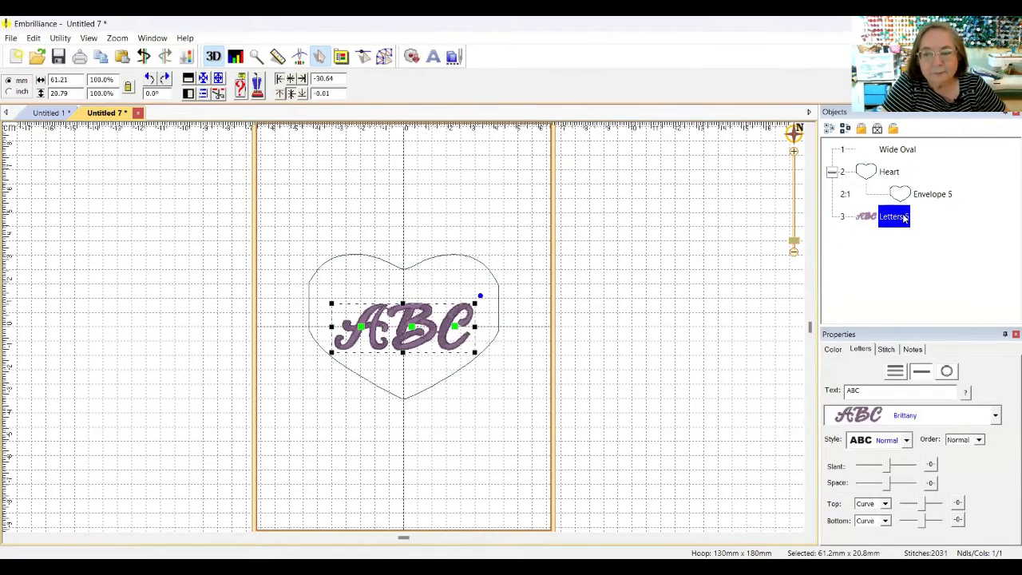
{"action": "right_click", "coordinate": [905, 217]}
{"action": "left_click", "coordinate": [903, 226]}
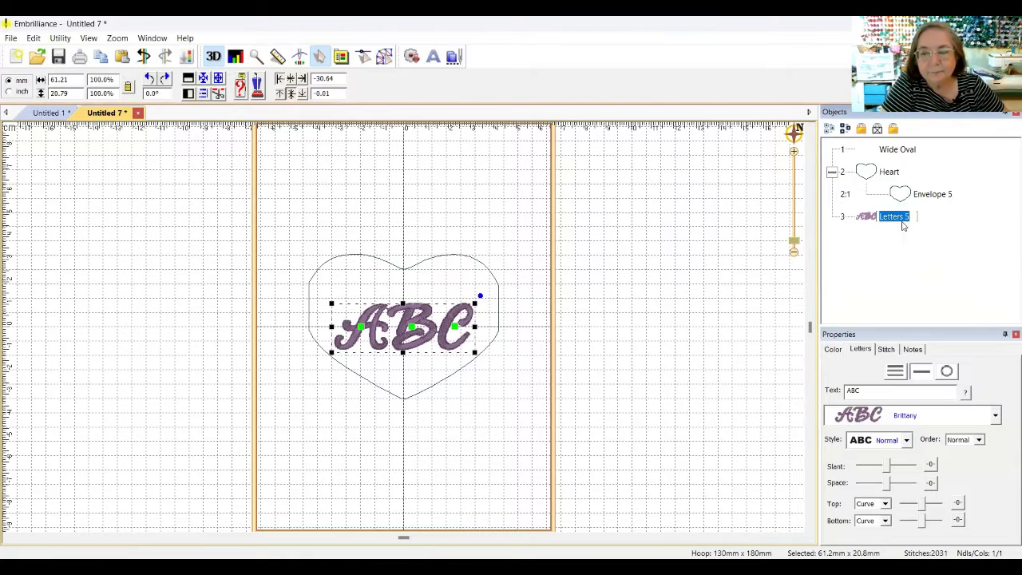
{"action": "left_click", "coordinate": [904, 216]}
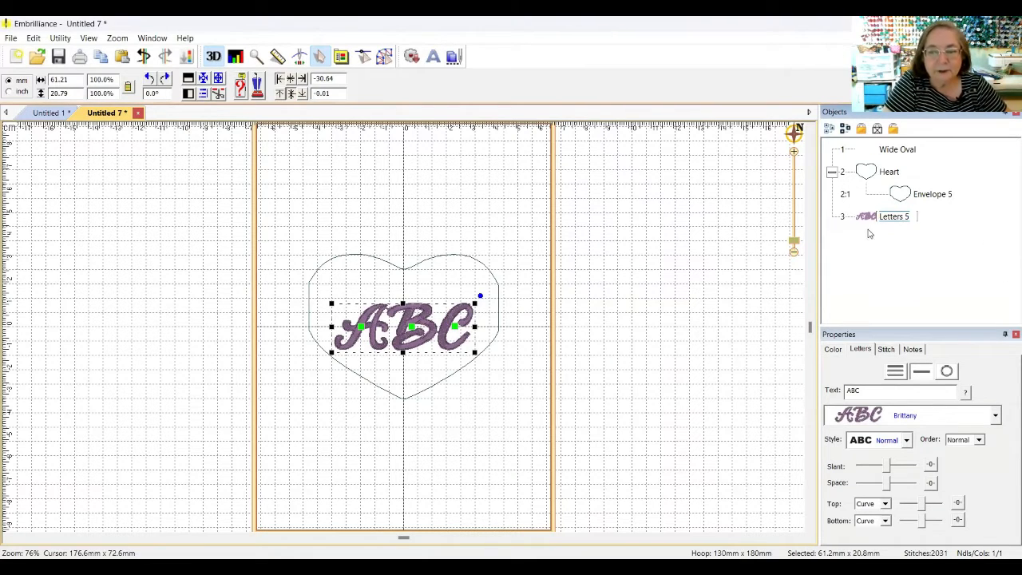
{"action": "left_click", "coordinate": [867, 219]}
{"action": "key", "text": "Delete"}
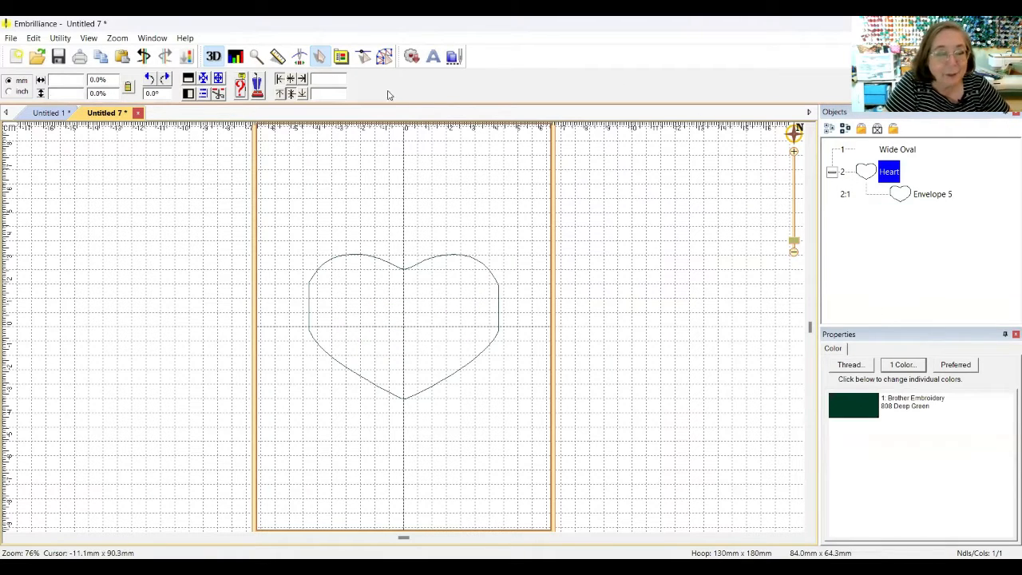
Step: Add a new ABC lettering object and rename it Letters 5 to fit it into the heart envelope, then deselect it
{"action": "left_click", "coordinate": [433, 56]}
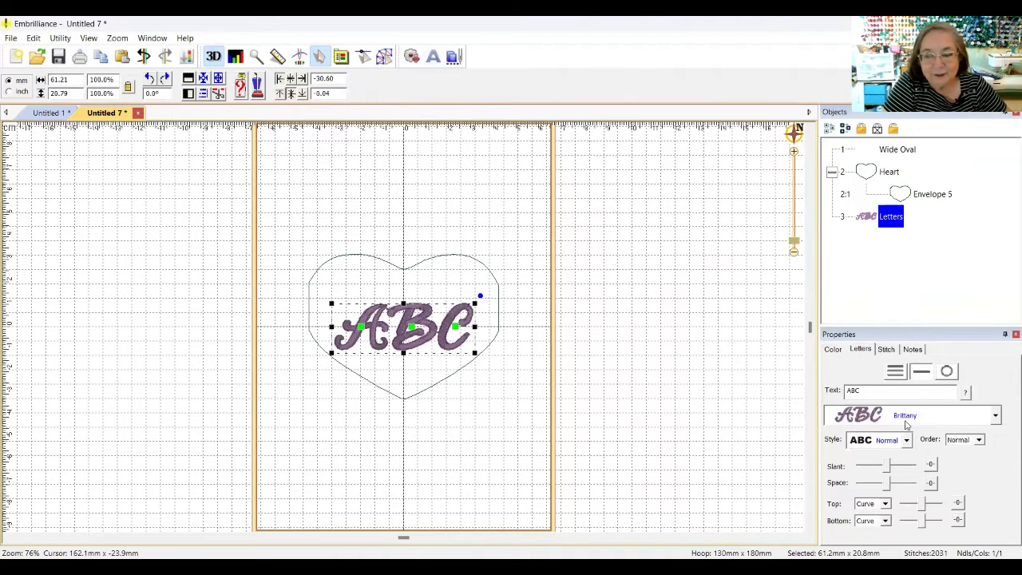
{"action": "left_click", "coordinate": [895, 217]}
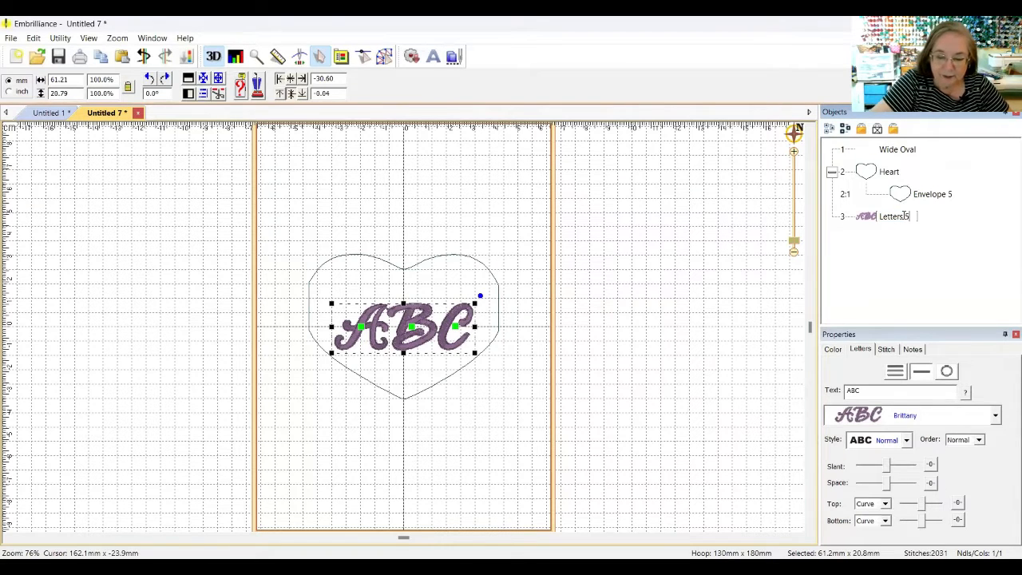
{"action": "type", "text": "5"}
{"action": "key", "text": "Return"}
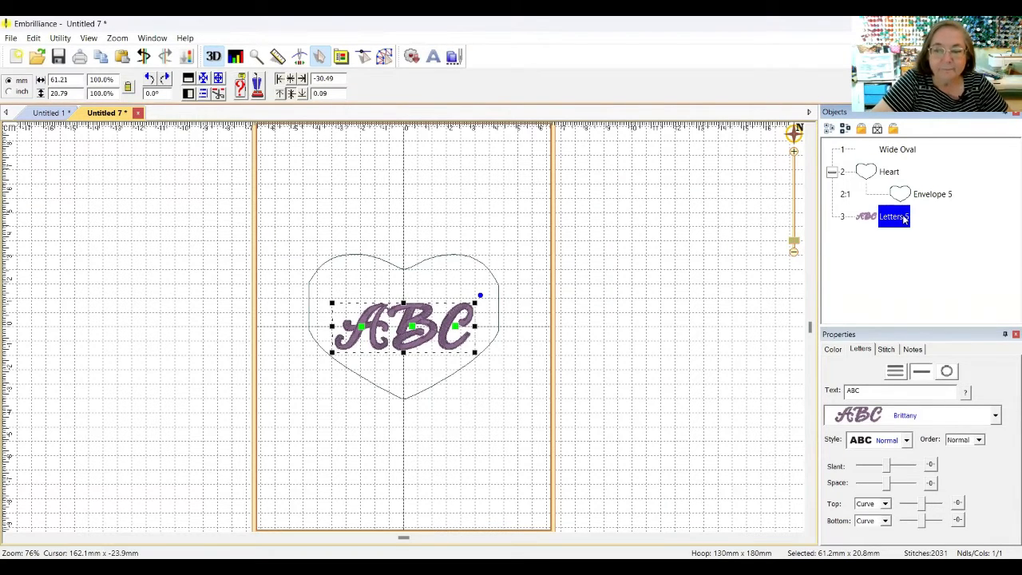
{"action": "left_click", "coordinate": [738, 256]}
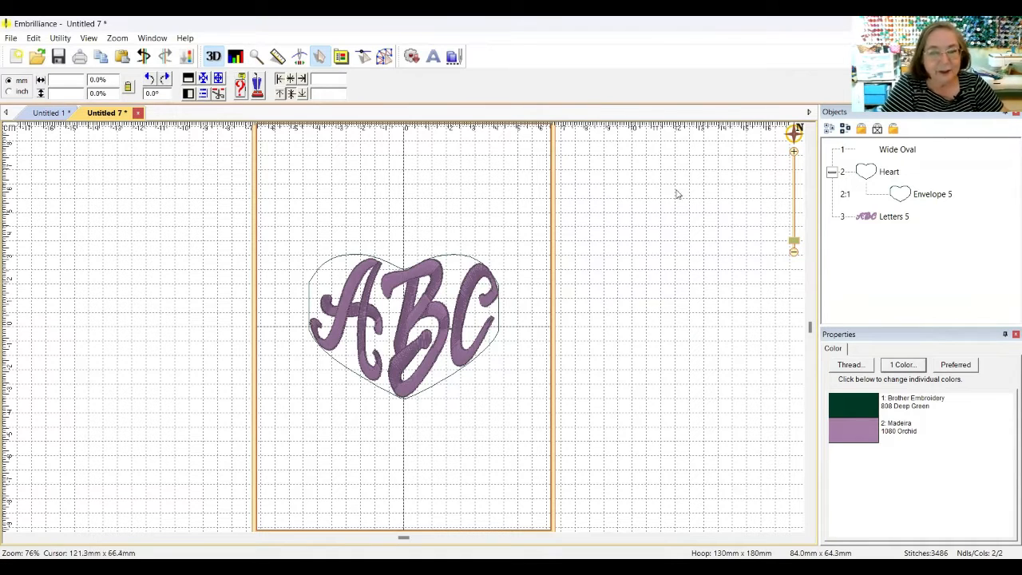
Step: Start a new design page and add a lettering object with a first name as its text
{"action": "left_click", "coordinate": [16, 56]}
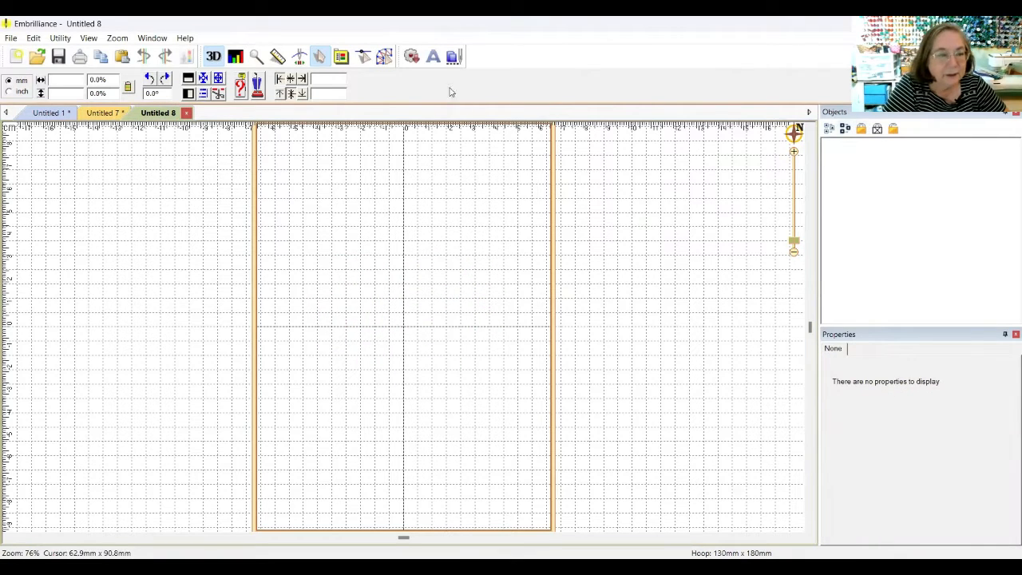
{"action": "left_click", "coordinate": [433, 56]}
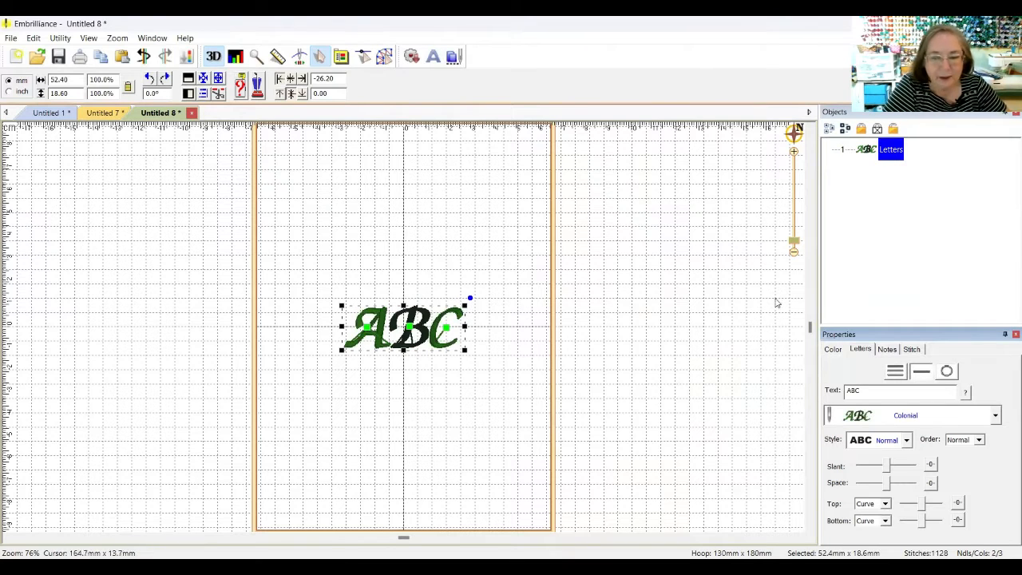
{"action": "left_click_drag", "start_coordinate": [860, 390], "coordinate": [823, 387]}
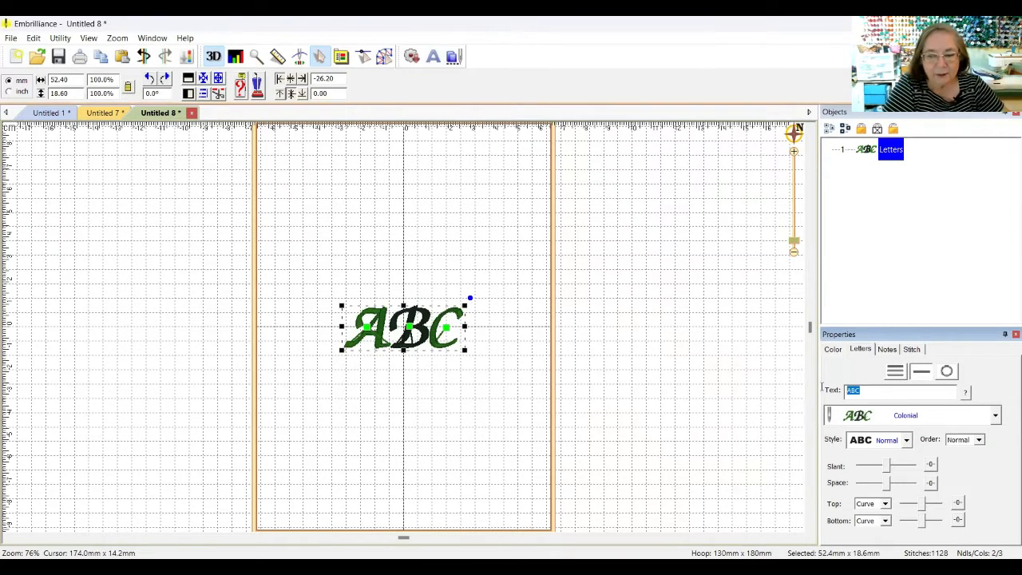
{"action": "type", "text": "Jan"}
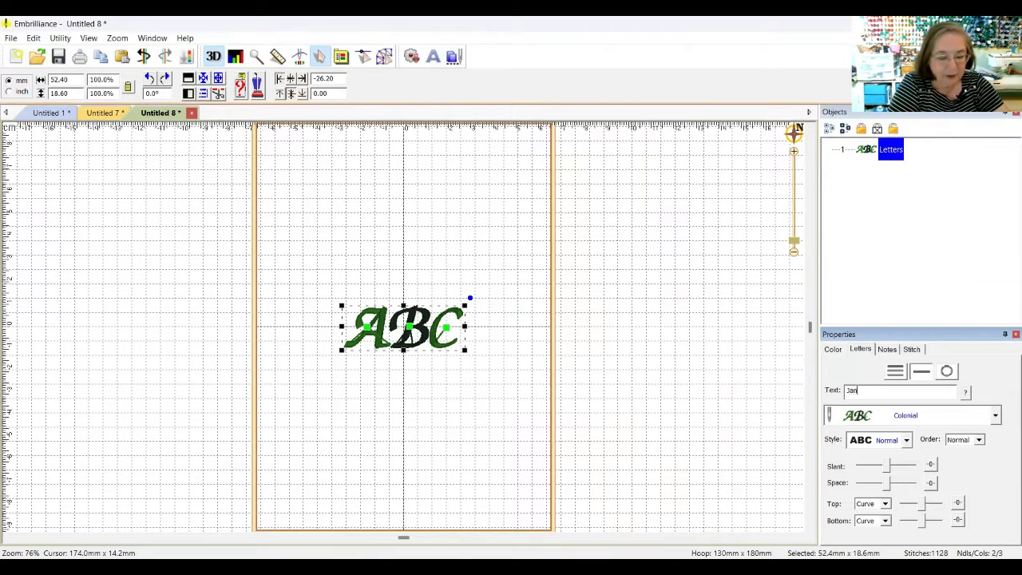
{"action": "type", "text": "et"}
{"action": "key", "text": "Return"}
Step: Slant the name lettering fully forward, then stand it upright at 90° above the hoop centre
{"action": "left_click_drag", "start_coordinate": [887, 466], "coordinate": [914, 469]}
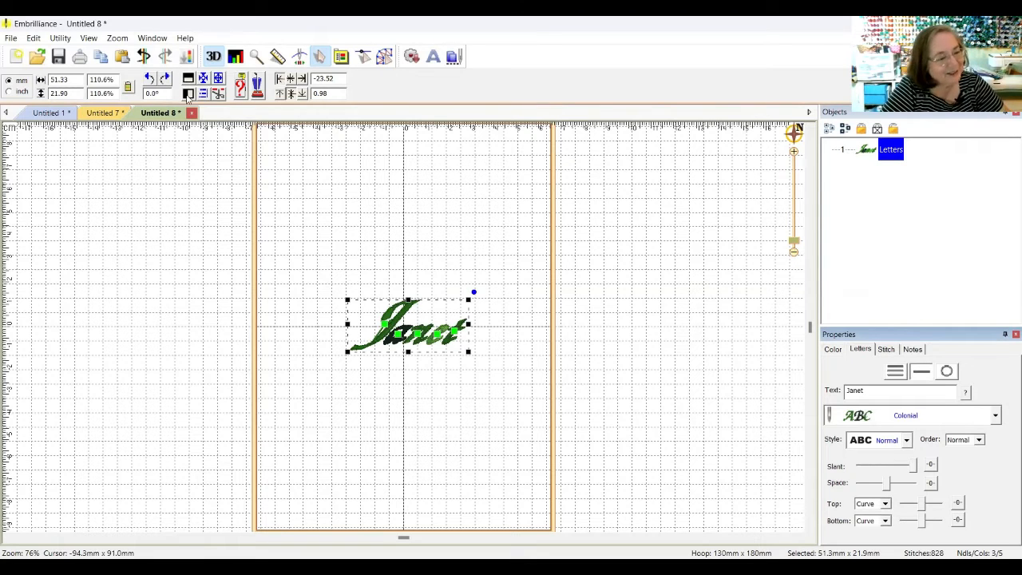
{"action": "left_click", "coordinate": [150, 80]}
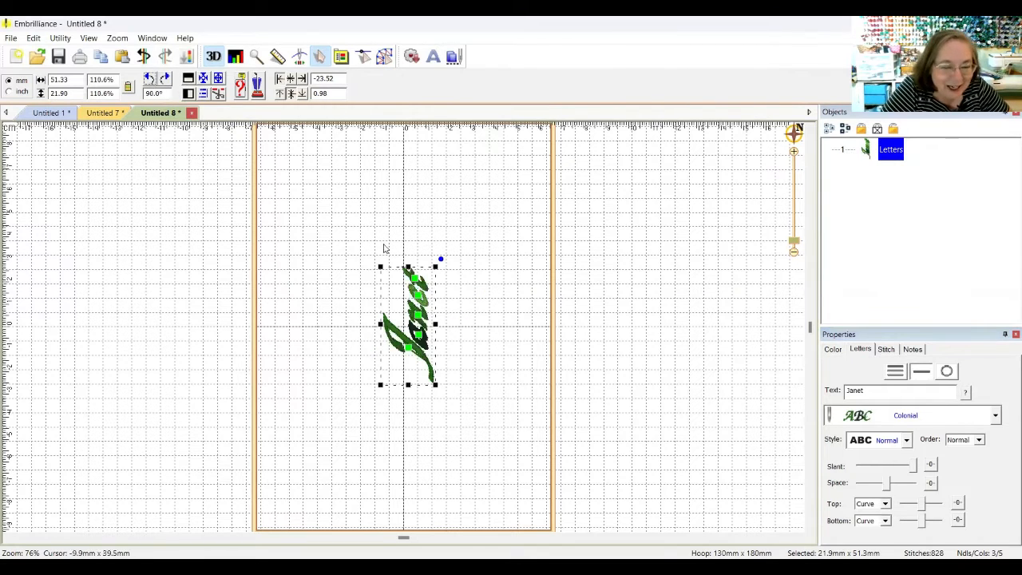
{"action": "left_click", "coordinate": [440, 303]}
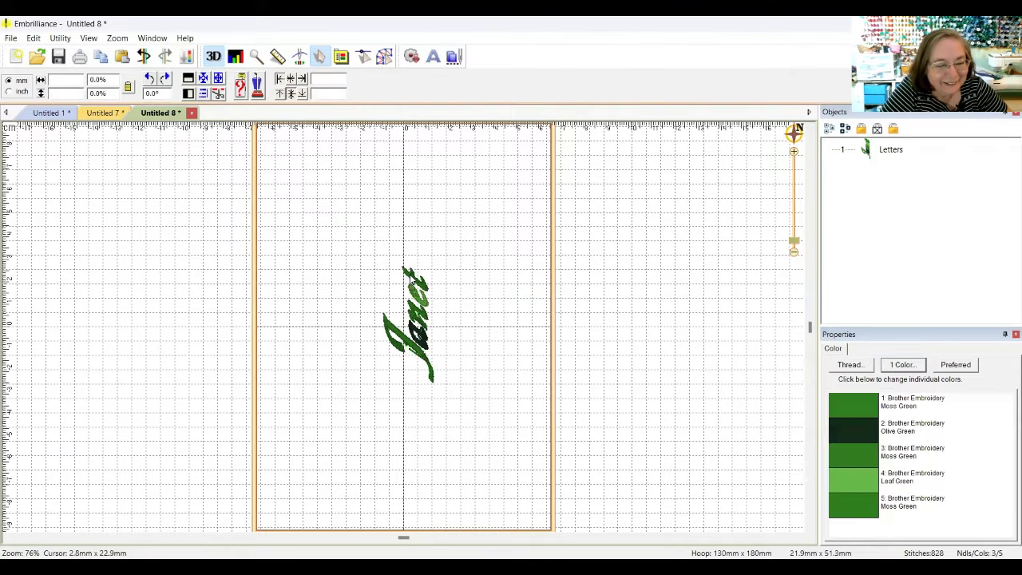
{"action": "left_click_drag", "start_coordinate": [406, 272], "coordinate": [388, 229]}
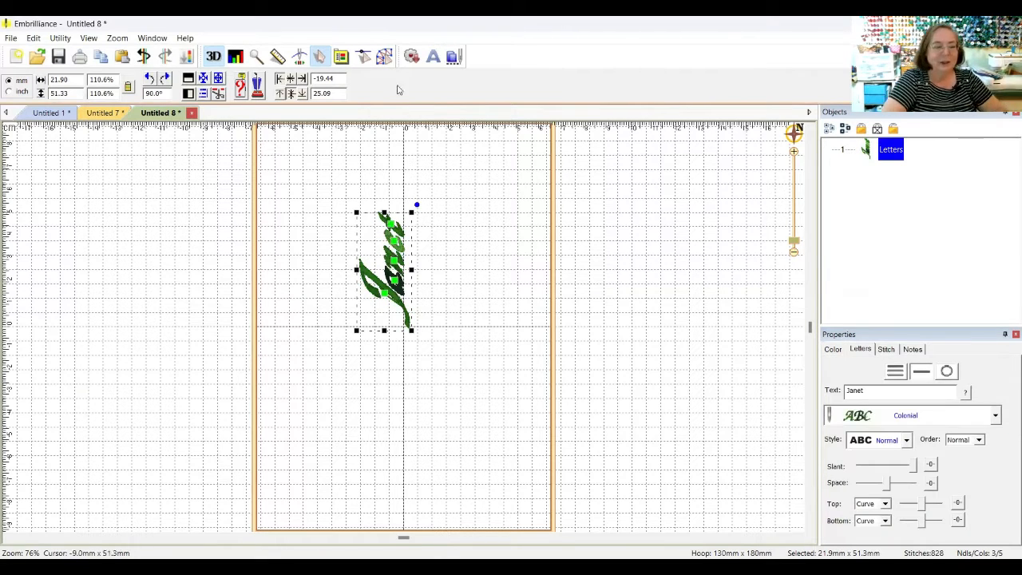
Step: Recolor the whole name lettering in the single thread color Brother Embroidery Leaf Green
{"action": "left_click", "coordinate": [877, 418]}
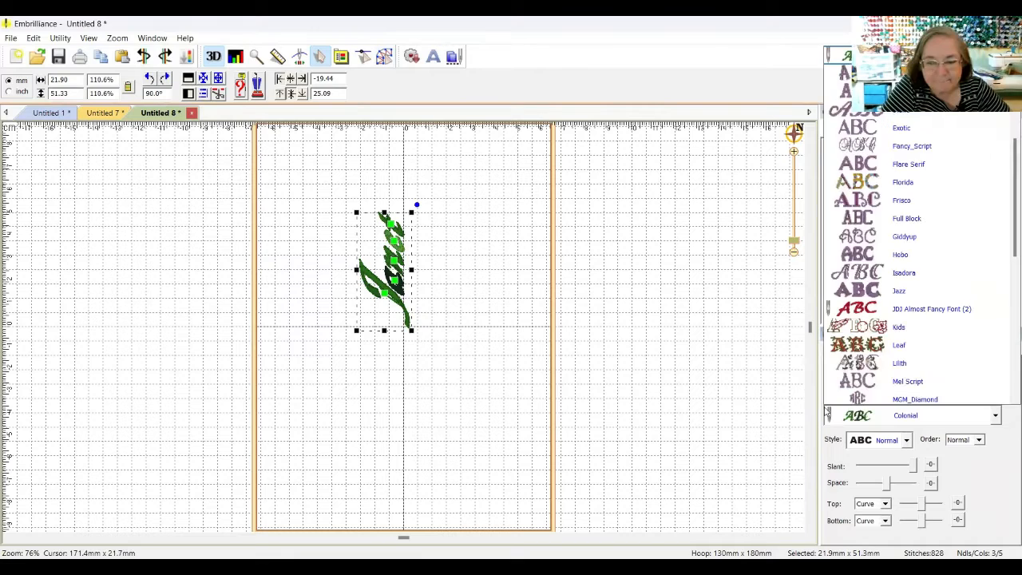
{"action": "left_click", "coordinate": [645, 420]}
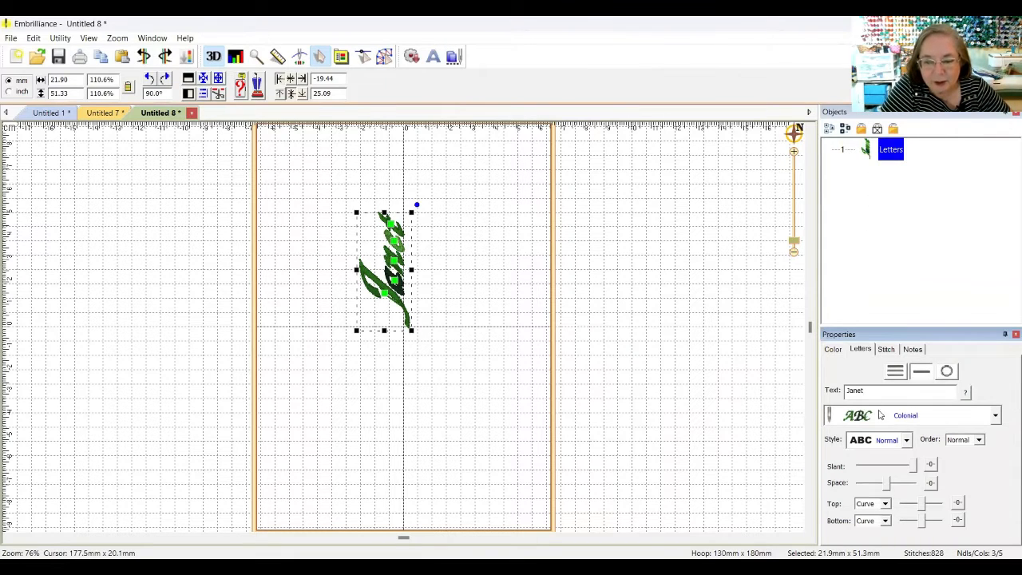
{"action": "left_click", "coordinate": [833, 350]}
{"action": "left_click", "coordinate": [912, 368]}
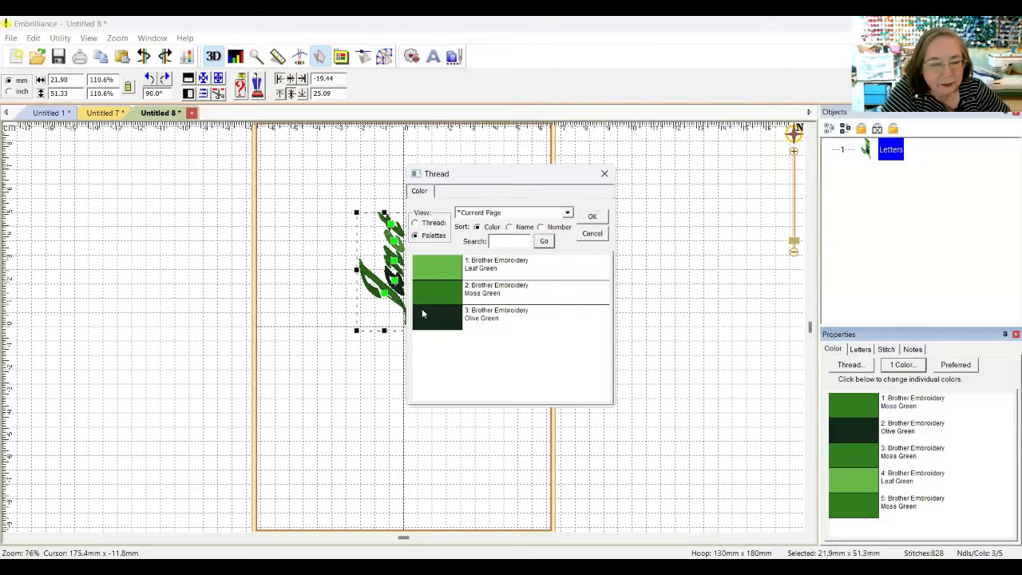
{"action": "left_click", "coordinate": [450, 275]}
{"action": "double_click", "coordinate": [450, 275]}
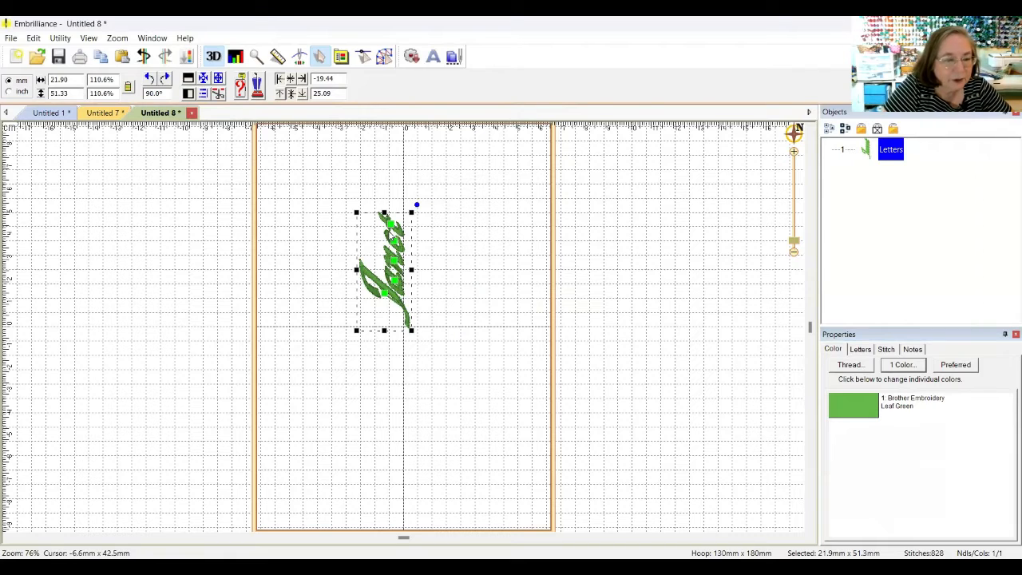
Step: Convert the name lettering object to stitches and reselect the resulting design
{"action": "left_click", "coordinate": [60, 37]}
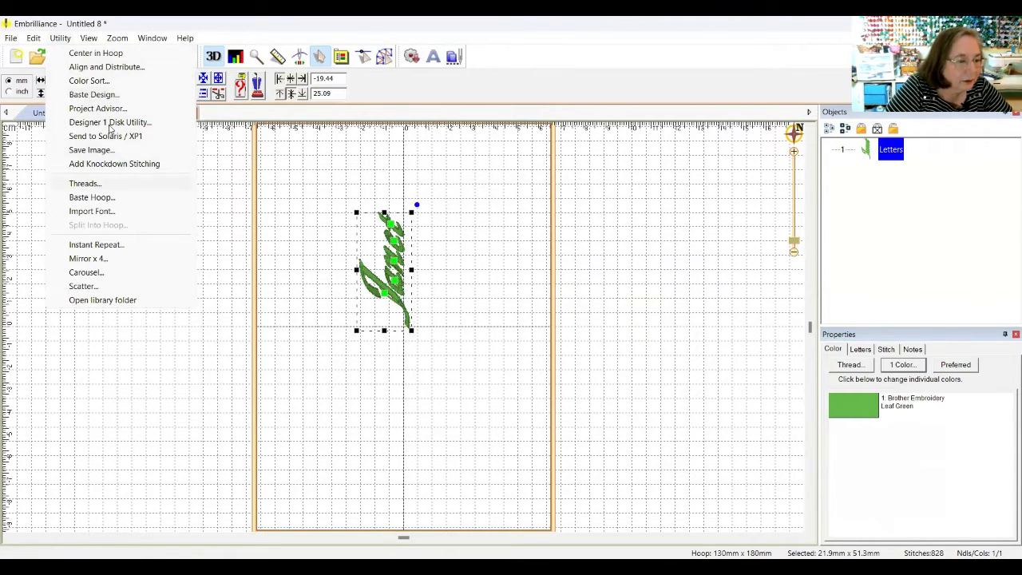
{"action": "left_click", "coordinate": [405, 250]}
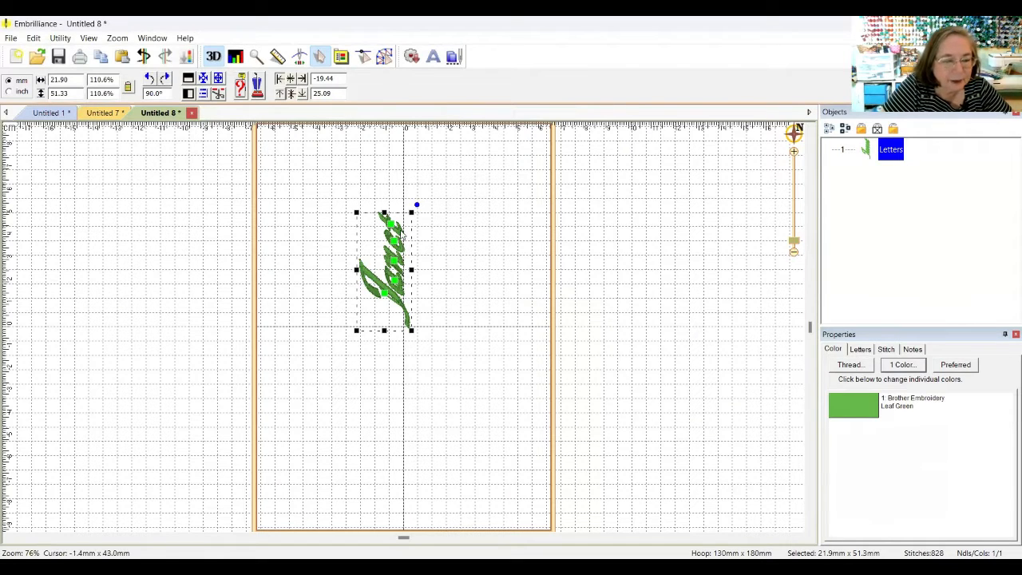
{"action": "right_click", "coordinate": [403, 233]}
{"action": "left_click", "coordinate": [430, 252]}
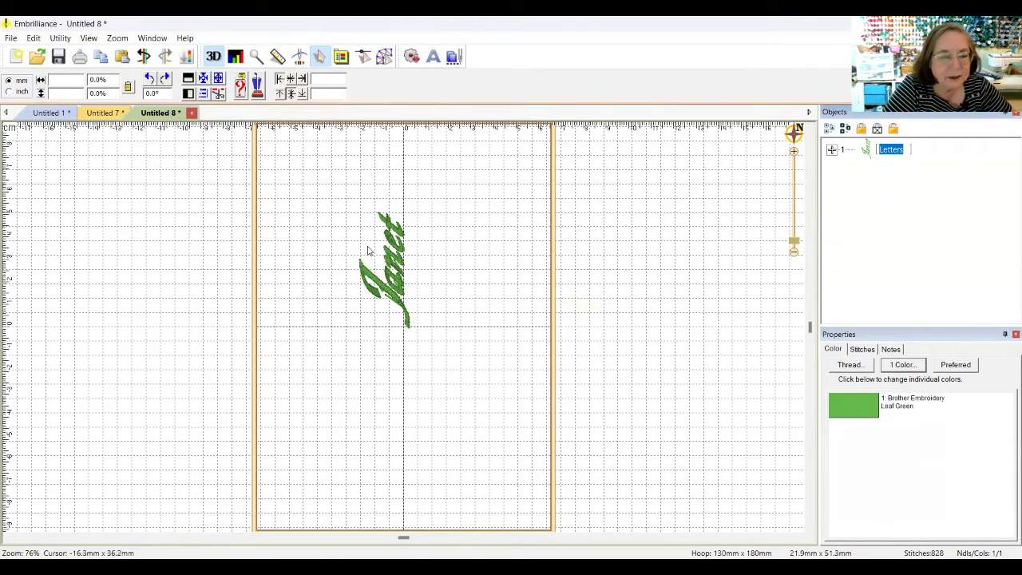
{"action": "left_click", "coordinate": [391, 265]}
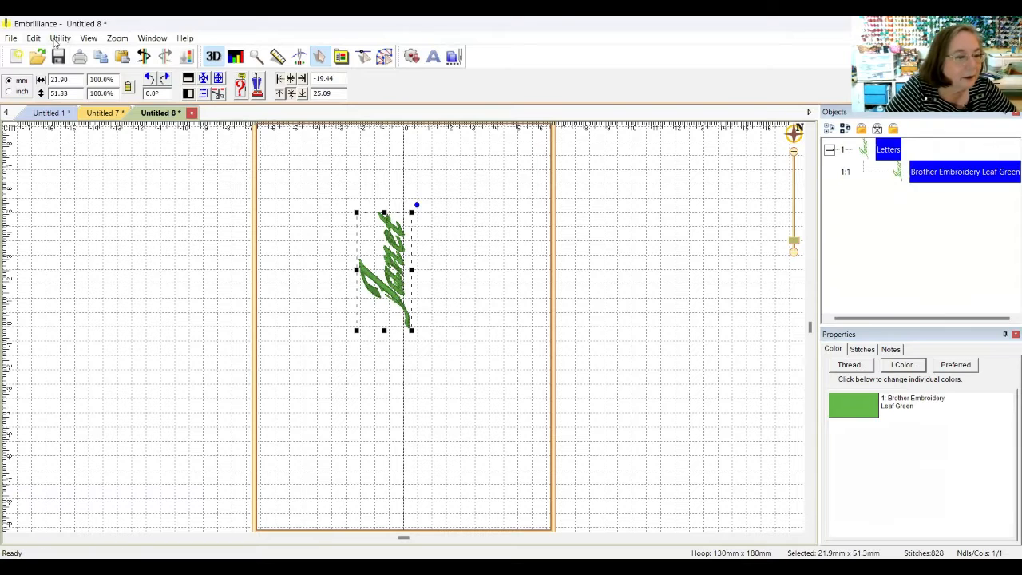
Step: Start a Carousel arrangement of the stitched name with a height of 160 and a width of 160
{"action": "left_click", "coordinate": [58, 38]}
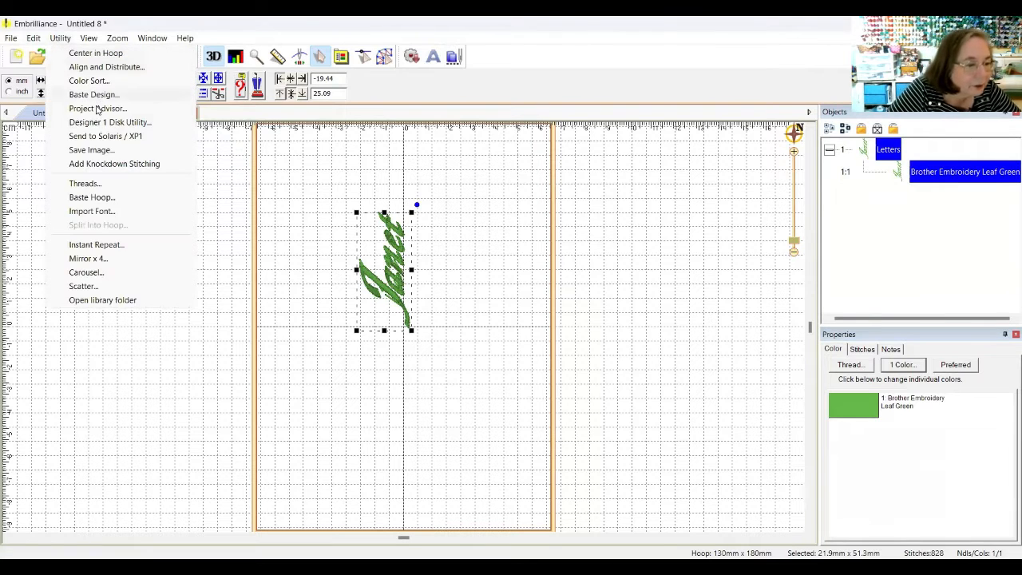
{"action": "left_click", "coordinate": [88, 273]}
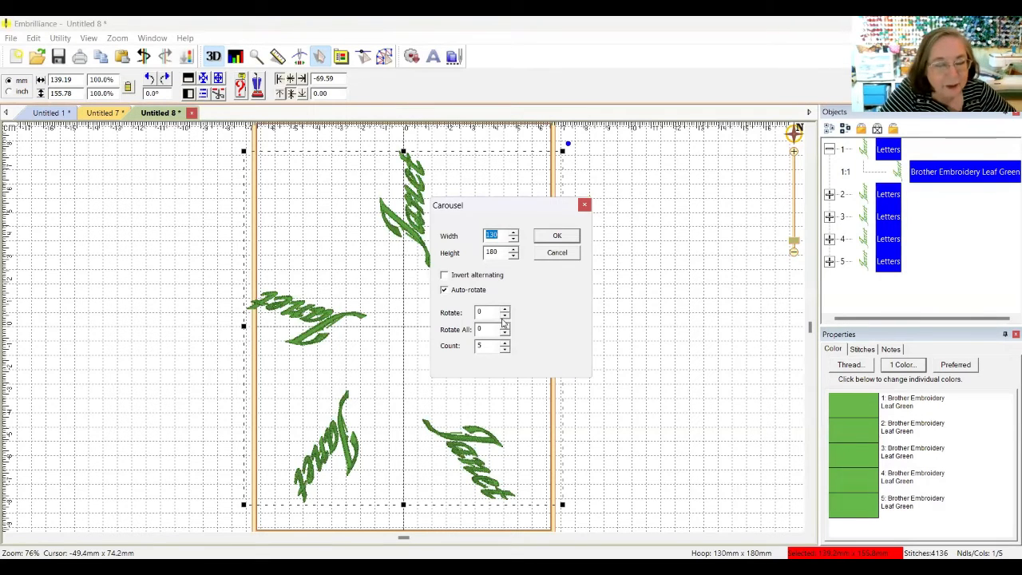
{"action": "key", "text": "Tab"}
{"action": "type", "text": "1"}
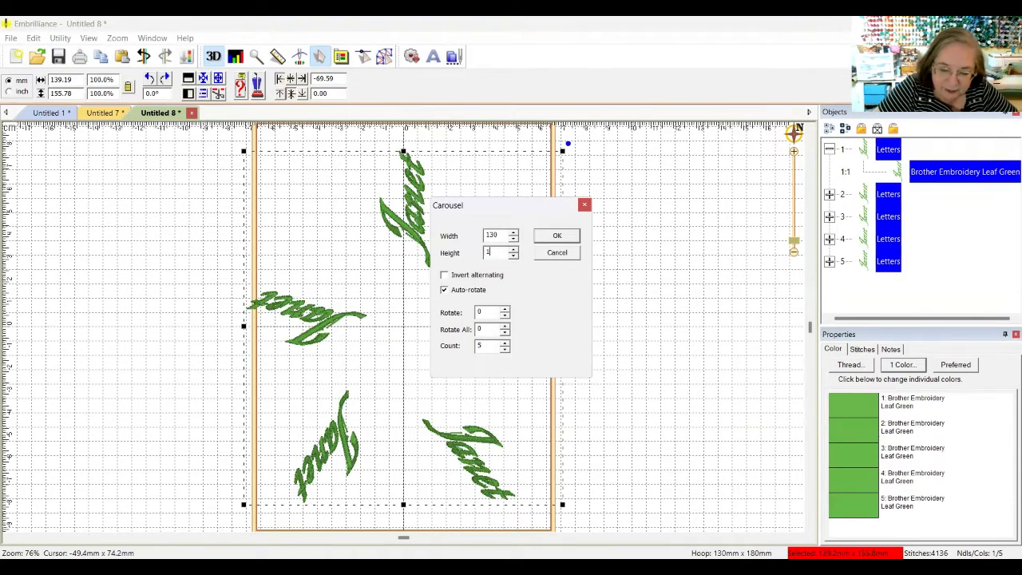
{"action": "double_click", "coordinate": [503, 234]}
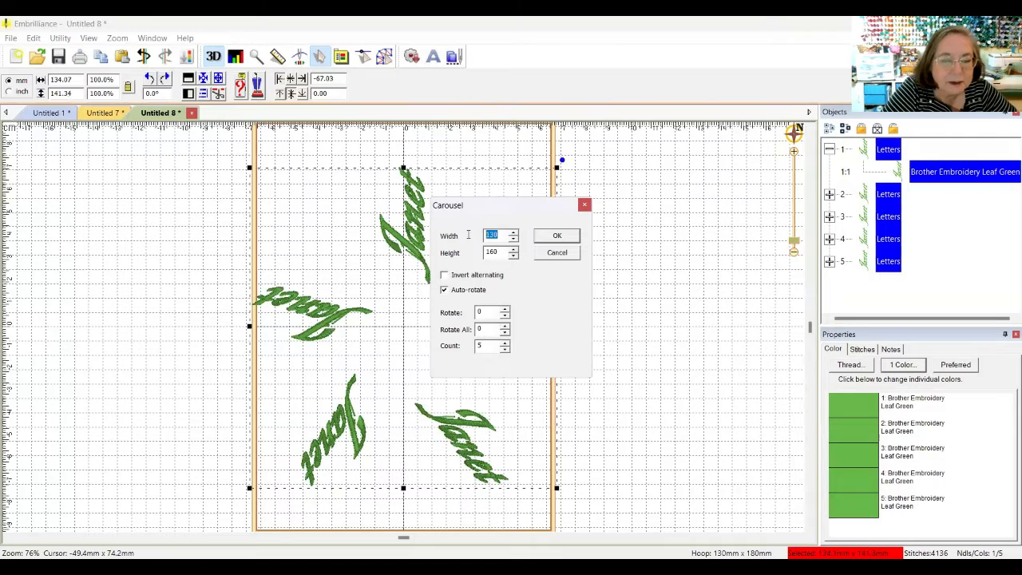
{"action": "type", "text": "16"}
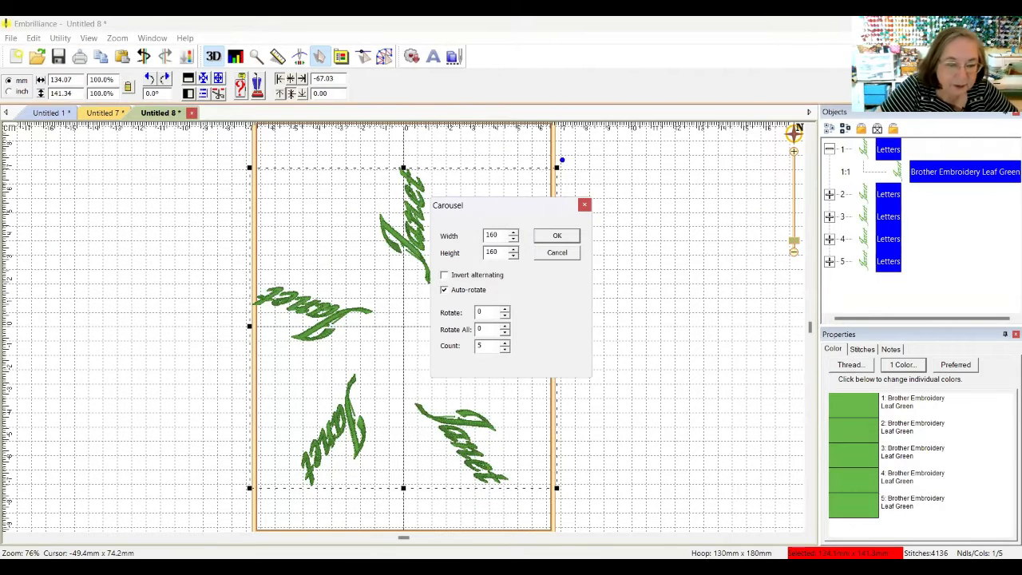
{"action": "type", "text": "0"}
{"action": "key", "text": "Tab"}
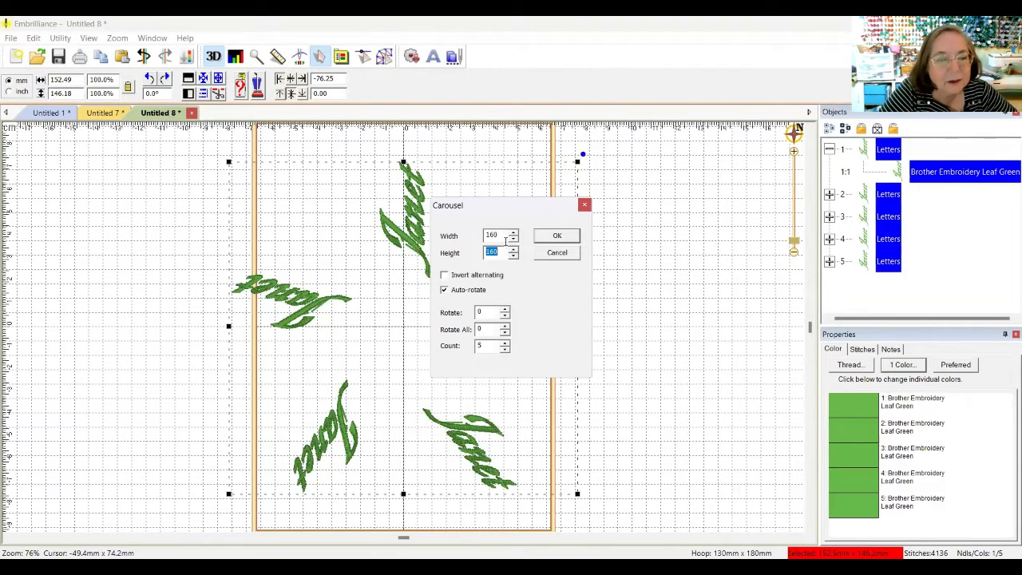
Step: Set the Carousel's width and height to 100 and its count to 7, then accept the arrangement
{"action": "double_click", "coordinate": [501, 234]}
{"action": "type", "text": "1"}
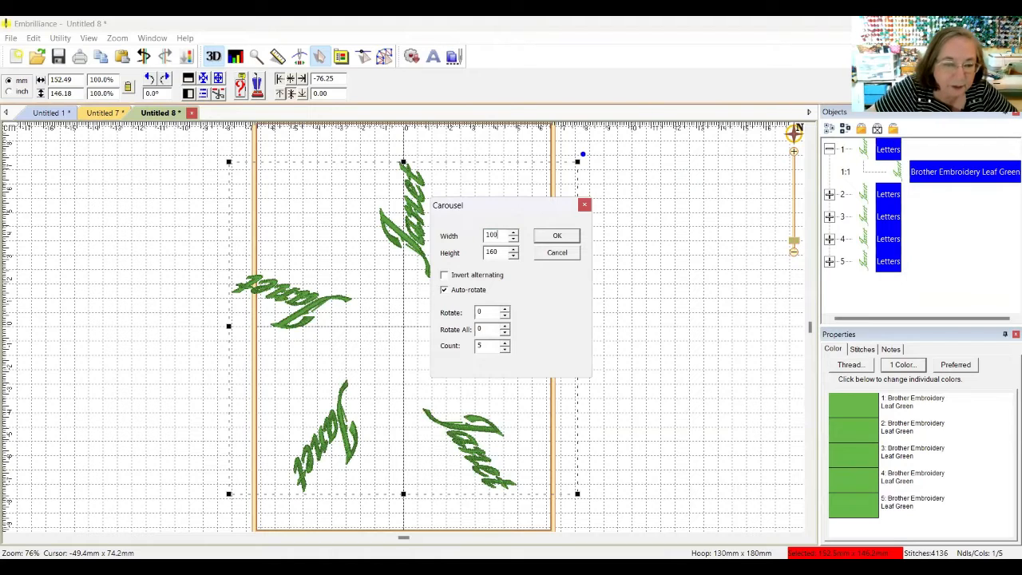
{"action": "type", "text": "00"}
{"action": "key", "text": "Tab"}
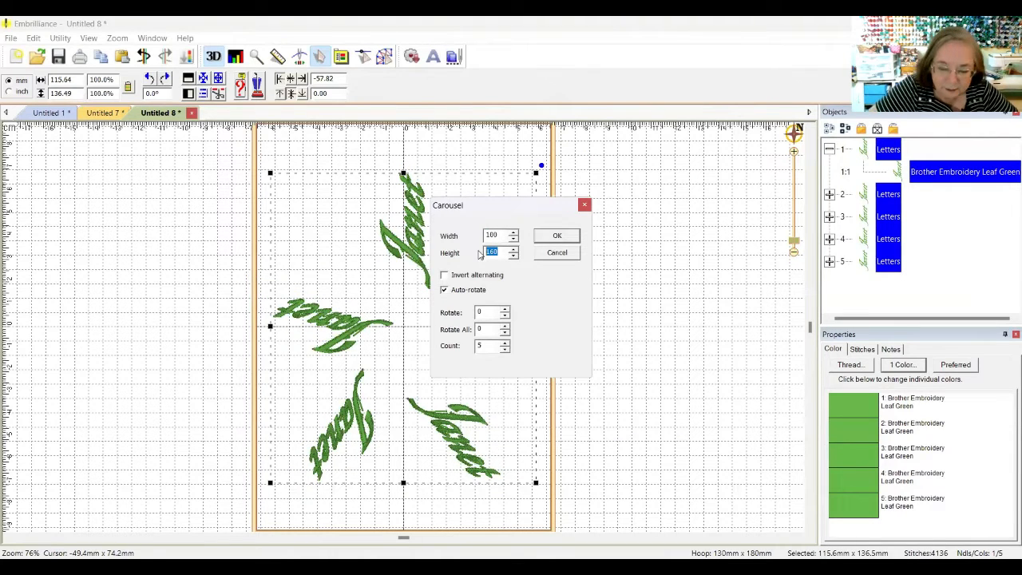
{"action": "type", "text": "10"}
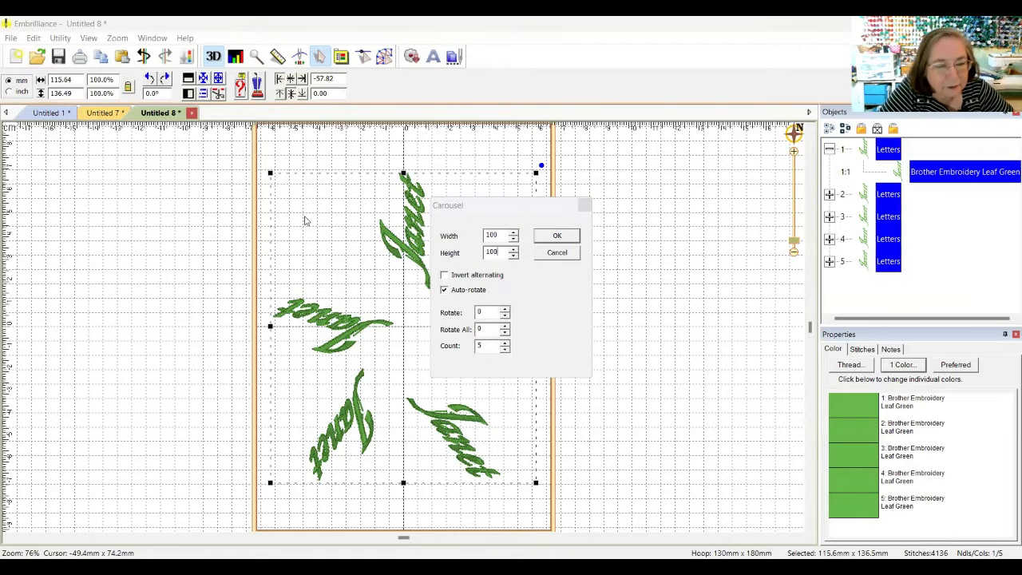
{"action": "left_click", "coordinate": [504, 342]}
{"action": "left_click", "coordinate": [504, 342]}
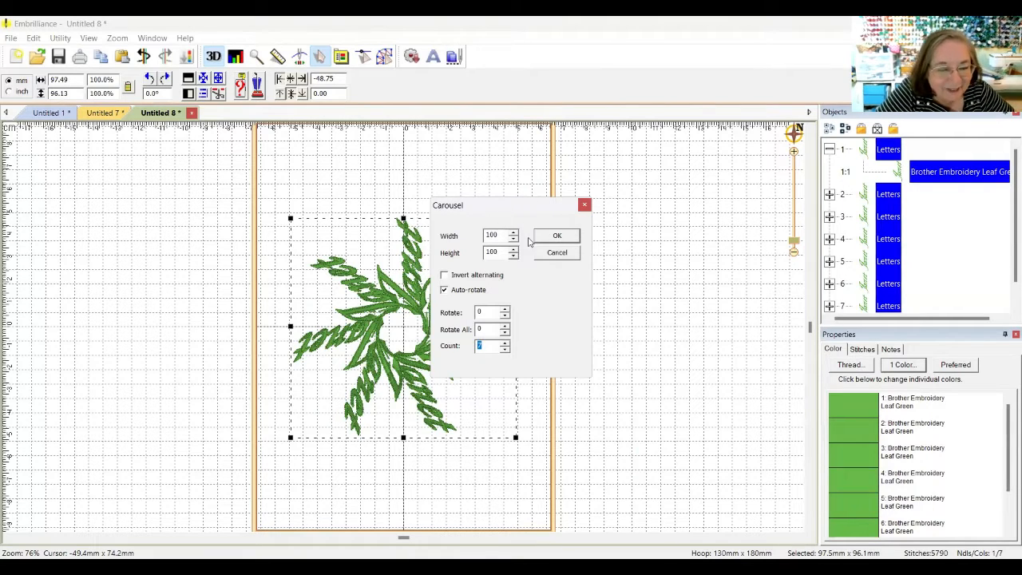
{"action": "left_click", "coordinate": [557, 239]}
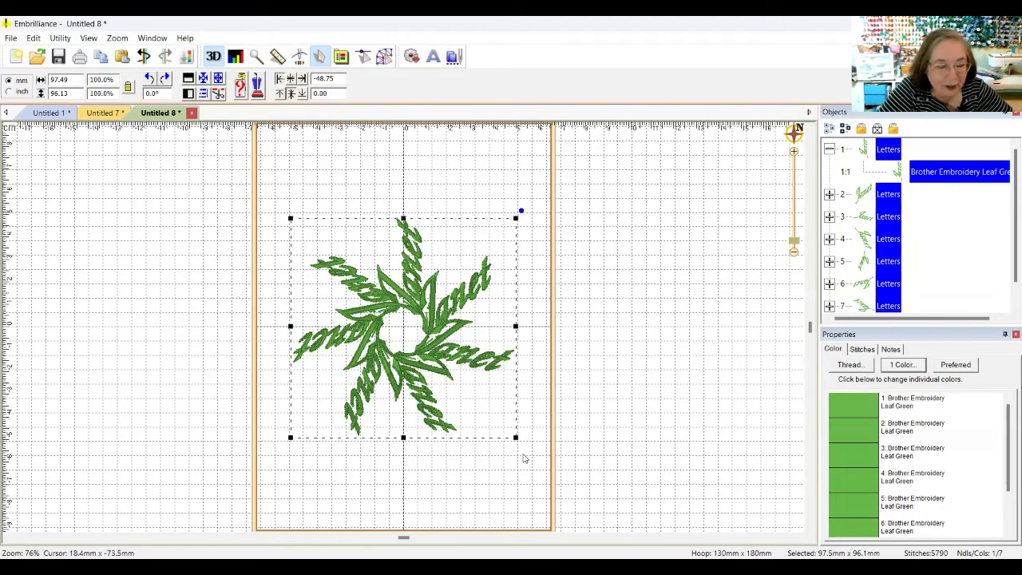
Step: Group the seven lettering copies and add knockdown stitching with 1.2 mm density, 4.0 mm stitch length and 3.0 mm inflation
{"action": "left_click", "coordinate": [33, 39]}
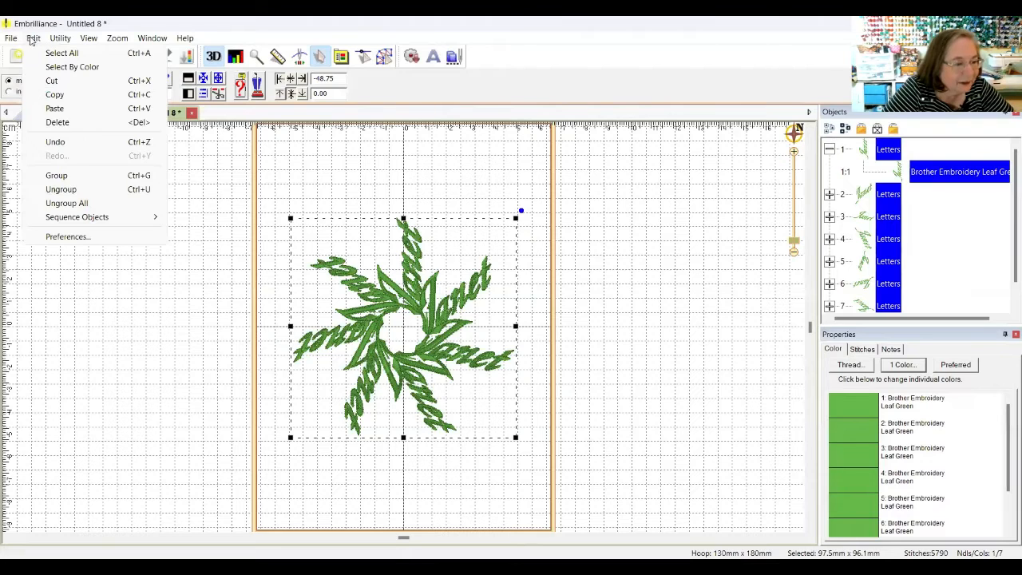
{"action": "left_click", "coordinate": [49, 176]}
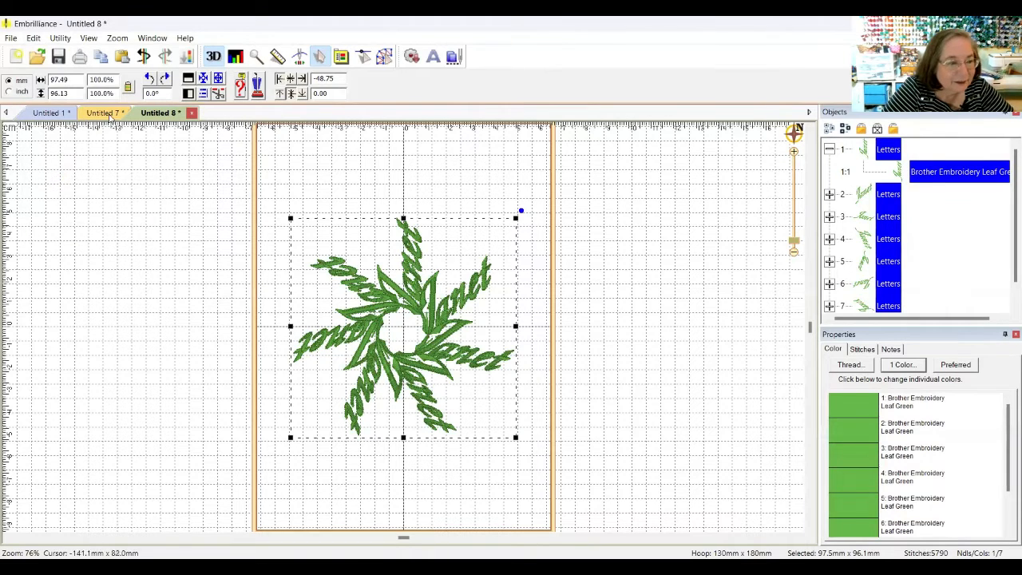
{"action": "left_click", "coordinate": [62, 38]}
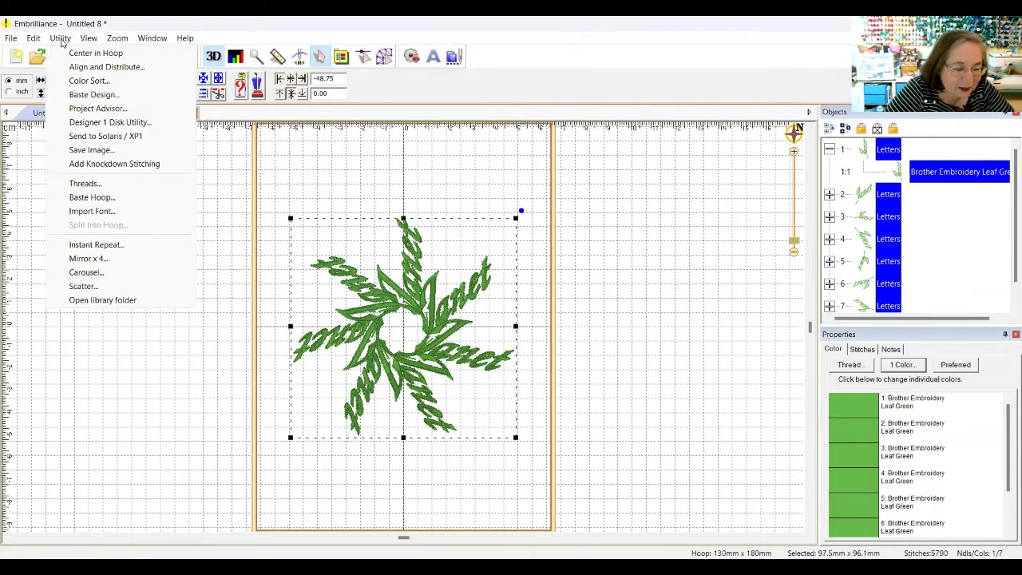
{"action": "left_click", "coordinate": [89, 166]}
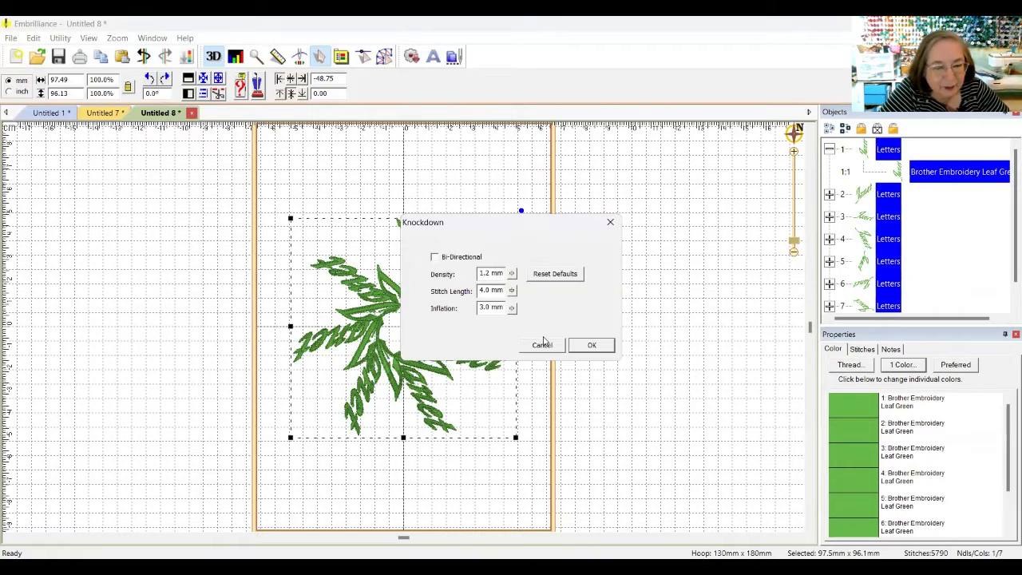
{"action": "left_click", "coordinate": [584, 348]}
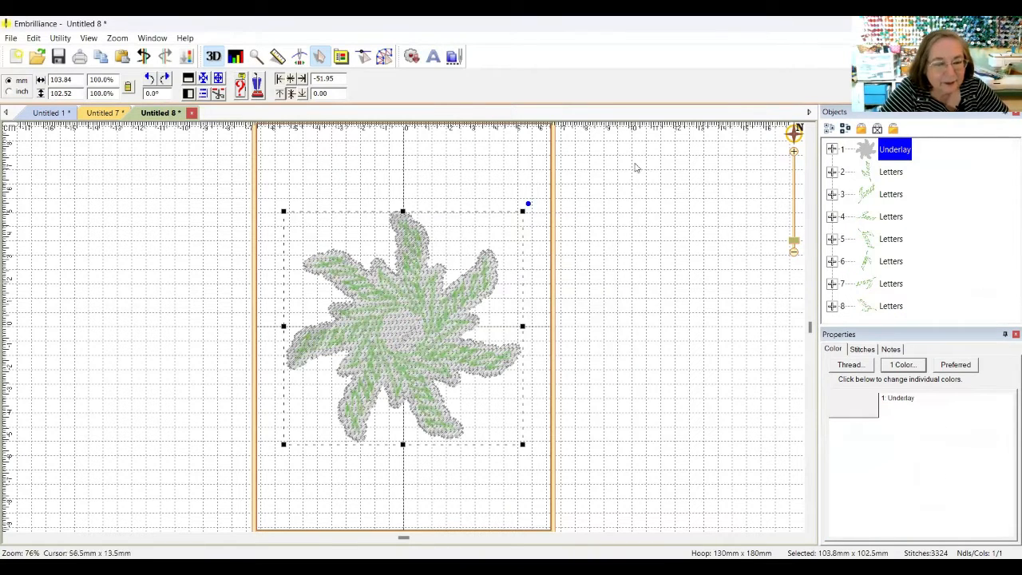
{"action": "left_click", "coordinate": [603, 307]}
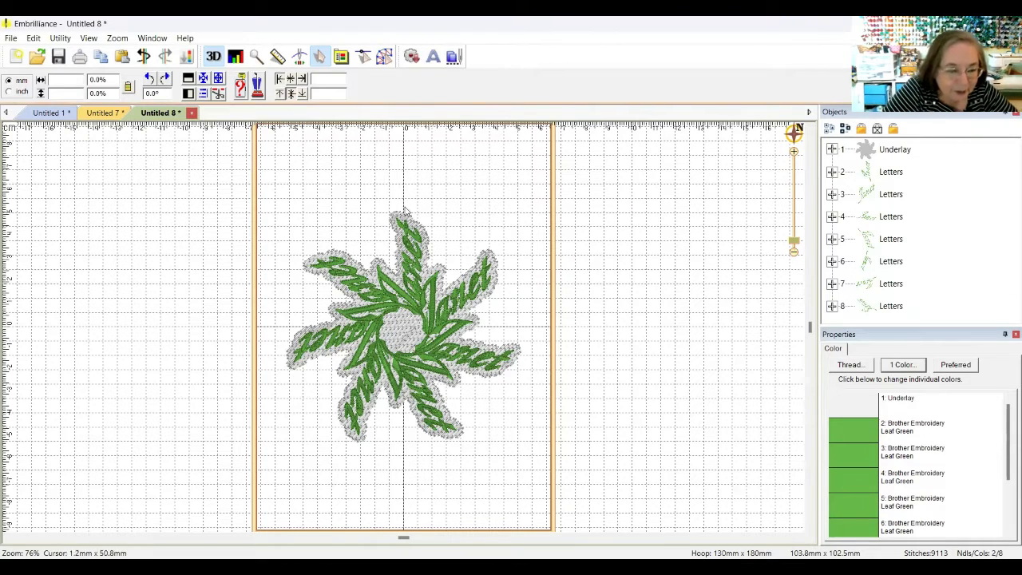
Step: Add a lettering object with the text "o" in the Block font and straighten its slant to upright
{"action": "left_click", "coordinate": [433, 57]}
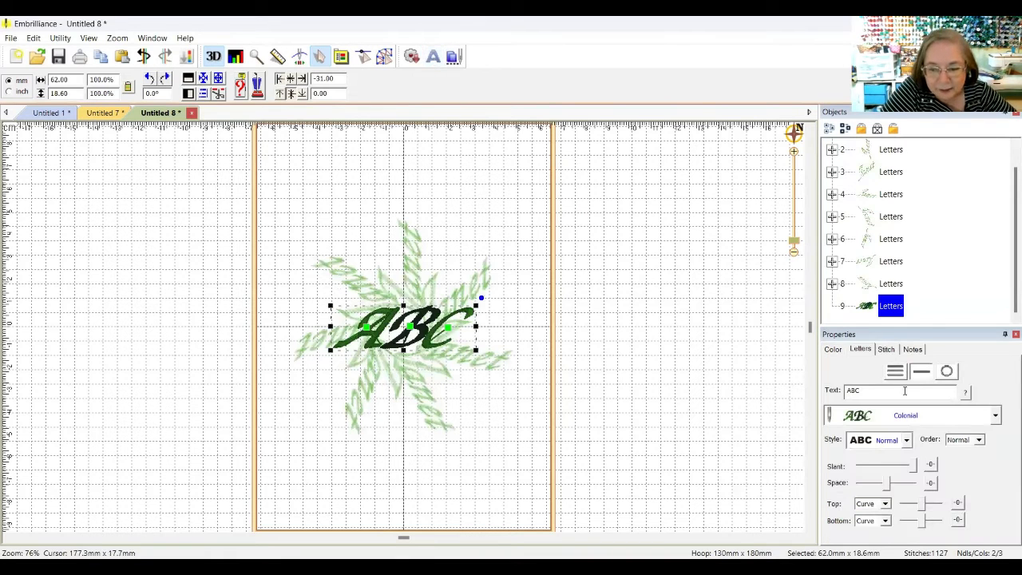
{"action": "left_click_drag", "start_coordinate": [877, 393], "coordinate": [832, 391]}
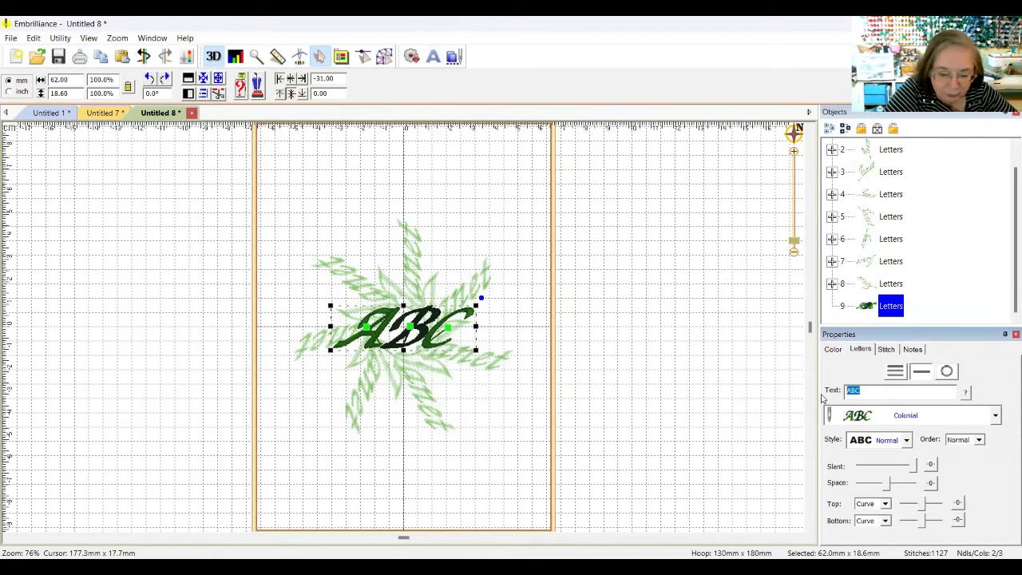
{"action": "type", "text": "o"}
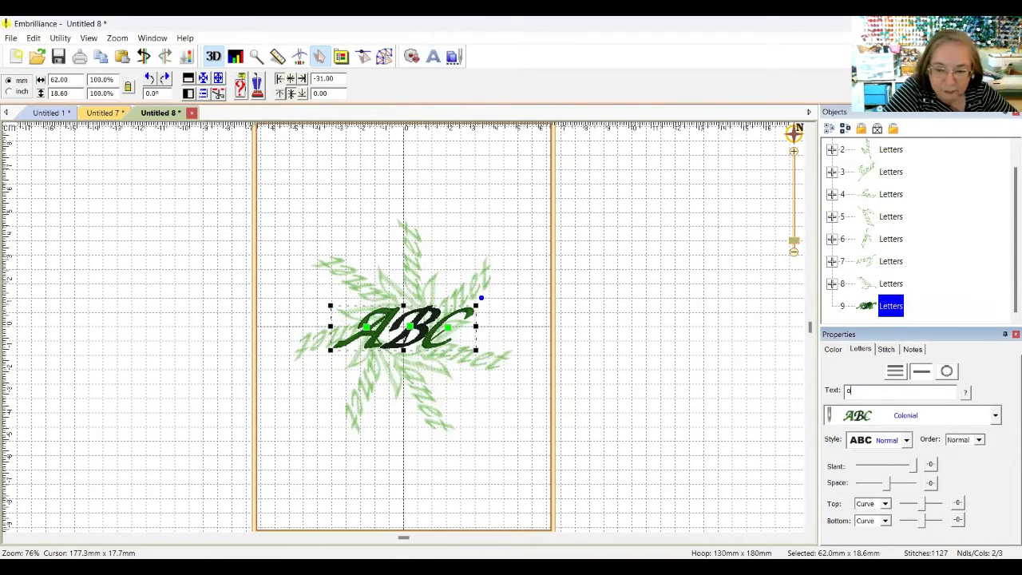
{"action": "left_click", "coordinate": [997, 417]}
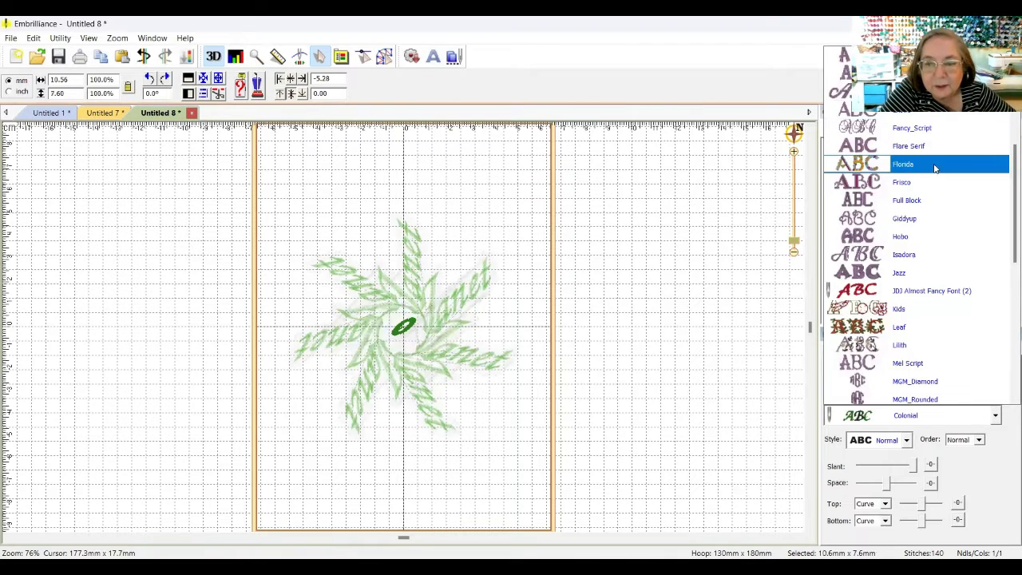
{"action": "scroll", "coordinate": [1008, 152], "scroll_direction": "up", "scroll_amount": 2}
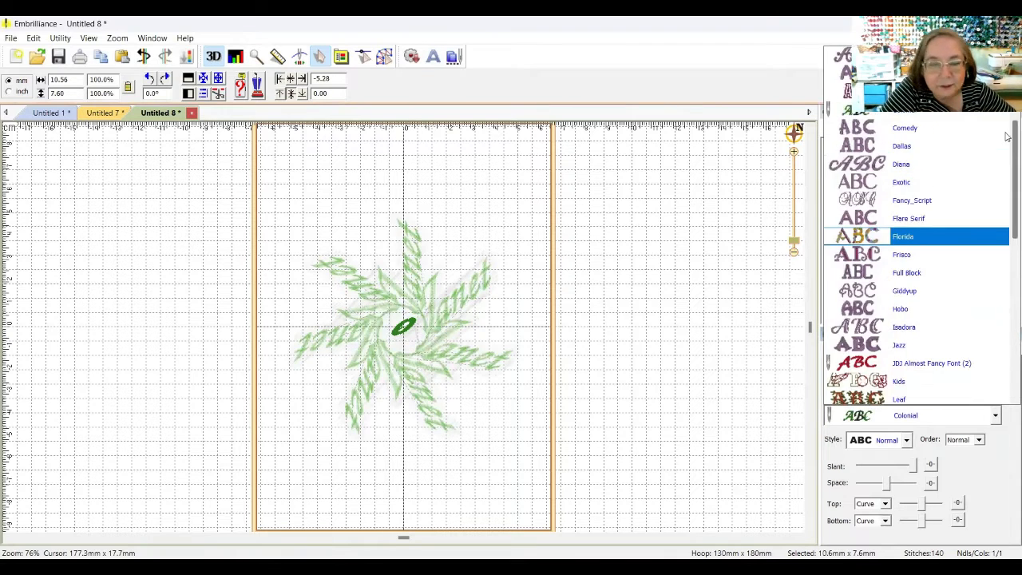
{"action": "scroll", "coordinate": [1008, 126], "scroll_direction": "up", "scroll_amount": 1}
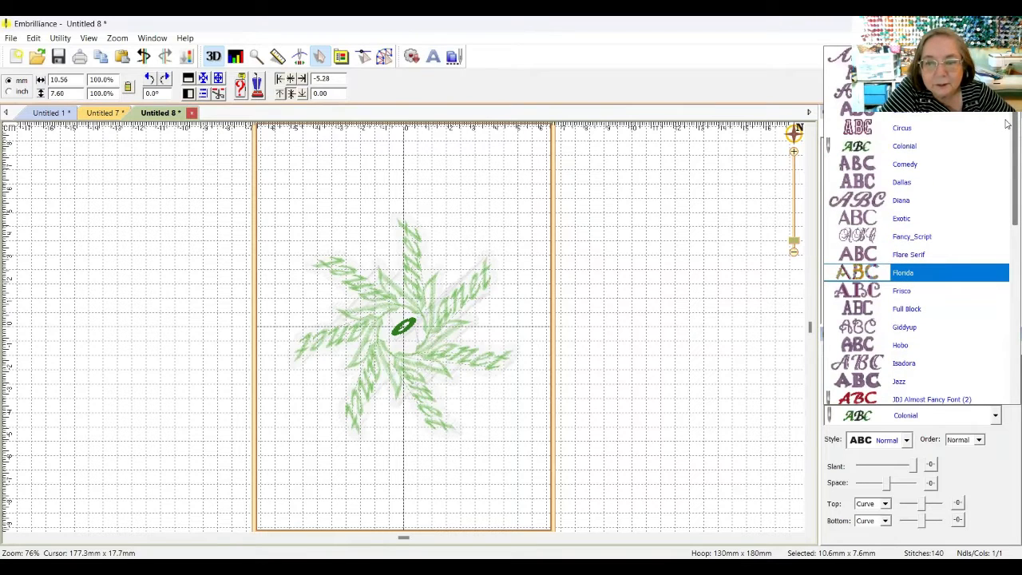
{"action": "scroll", "coordinate": [1008, 124], "scroll_direction": "up", "scroll_amount": 3}
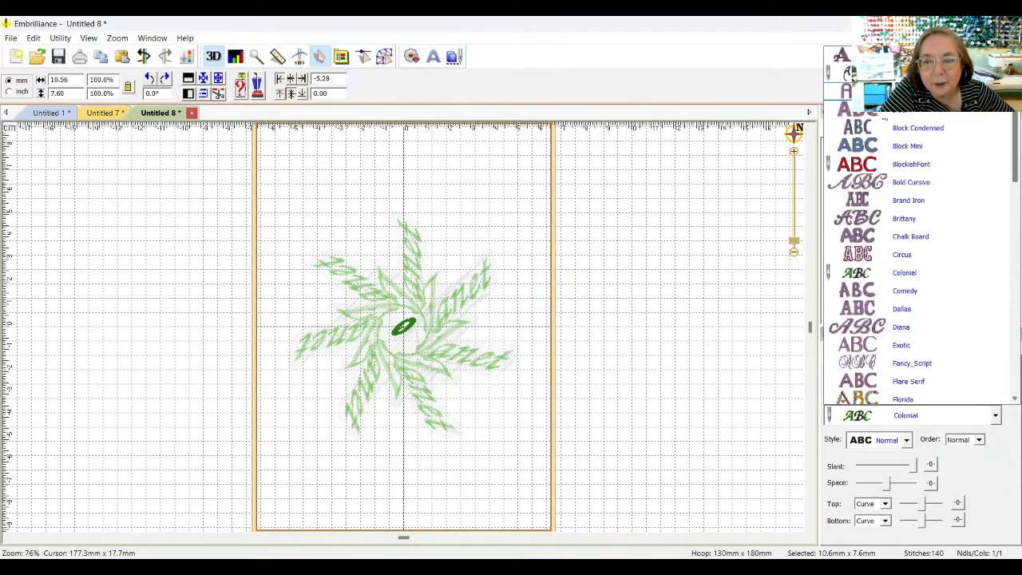
{"action": "left_click", "coordinate": [892, 115]}
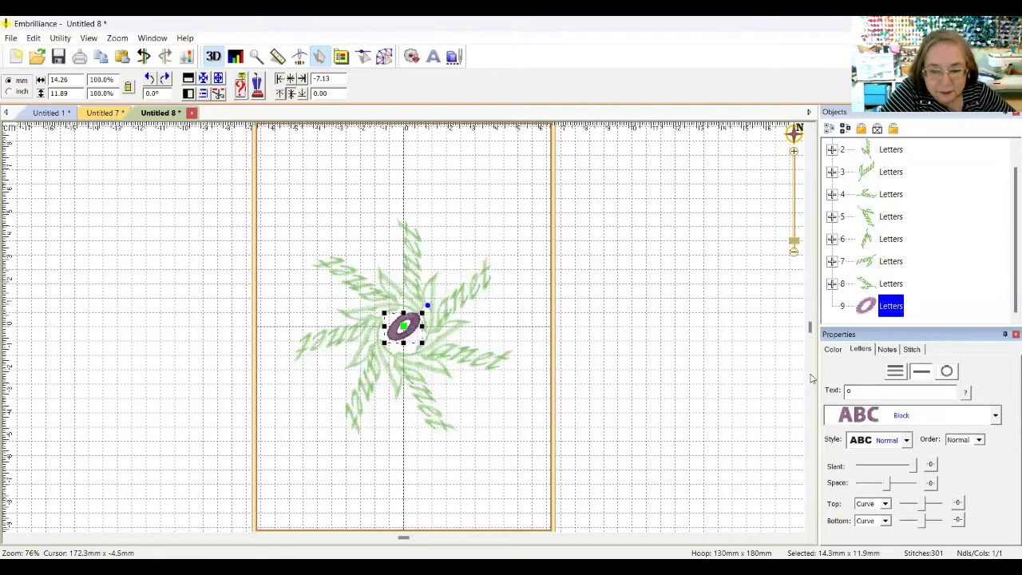
{"action": "left_click_drag", "start_coordinate": [915, 468], "coordinate": [889, 468]}
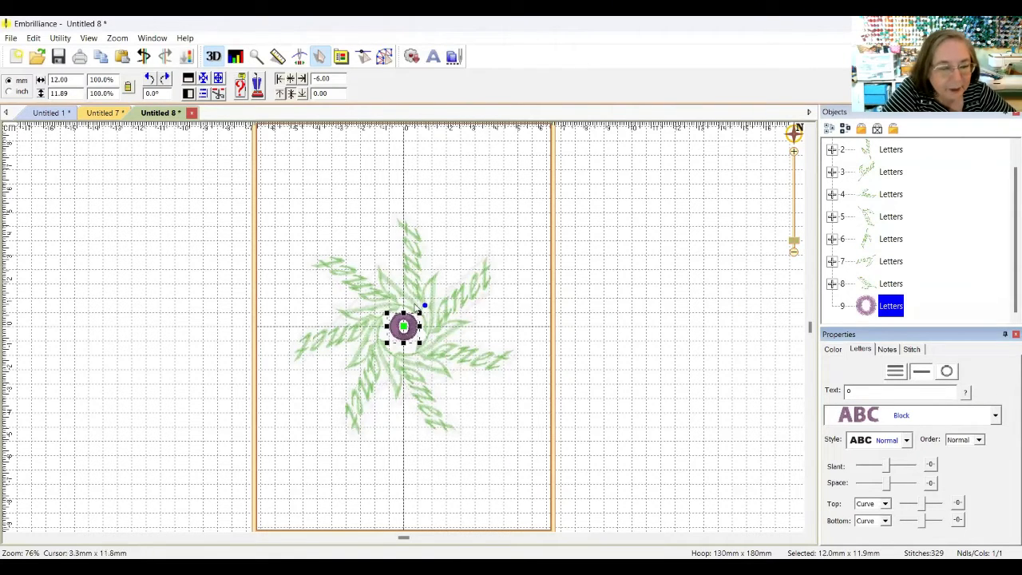
Step: Shrink the letter o to about 7.9 mm and place it at the outer tip of the topmost name as a hanging ring
{"action": "left_click_drag", "start_coordinate": [424, 316], "coordinate": [412, 319]}
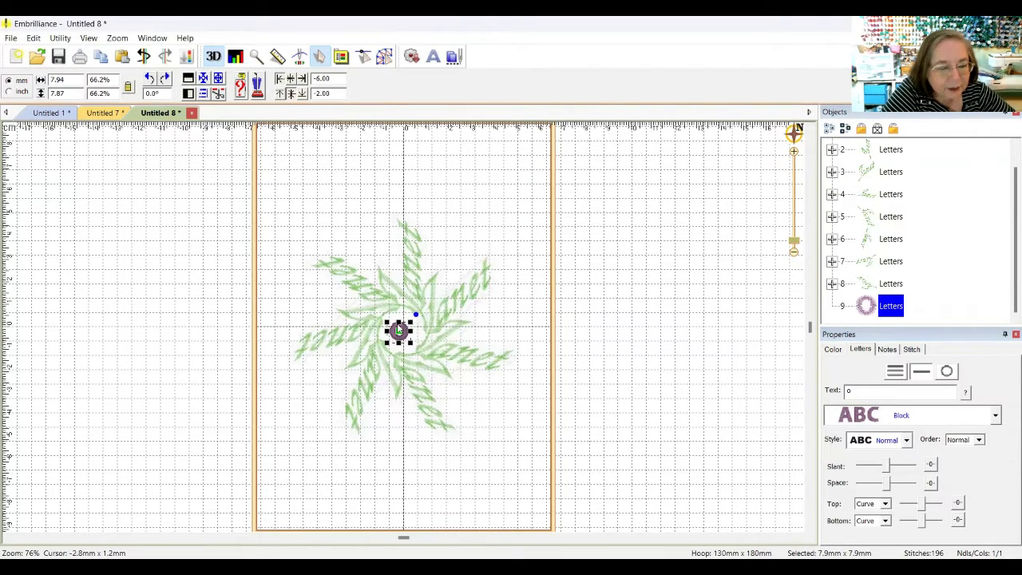
{"action": "left_click_drag", "start_coordinate": [399, 330], "coordinate": [408, 209]}
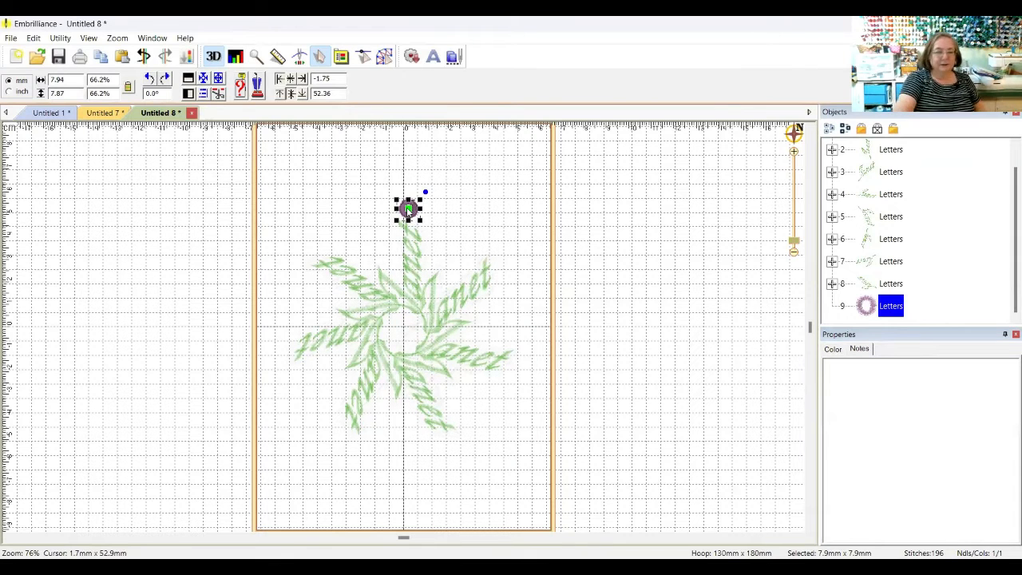
{"action": "left_click", "coordinate": [538, 267]}
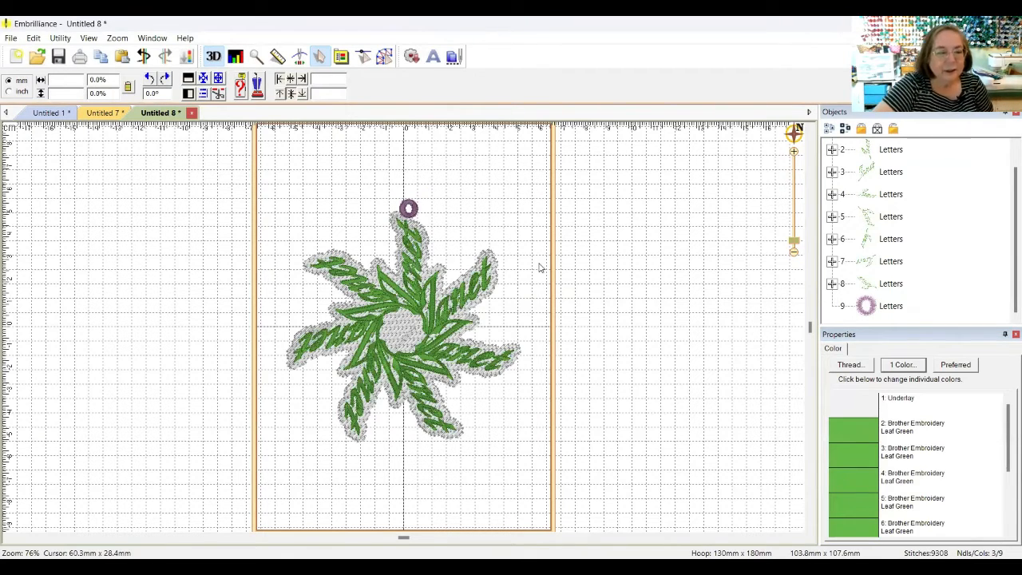
{"action": "left_click_drag", "start_coordinate": [408, 208], "coordinate": [399, 199]}
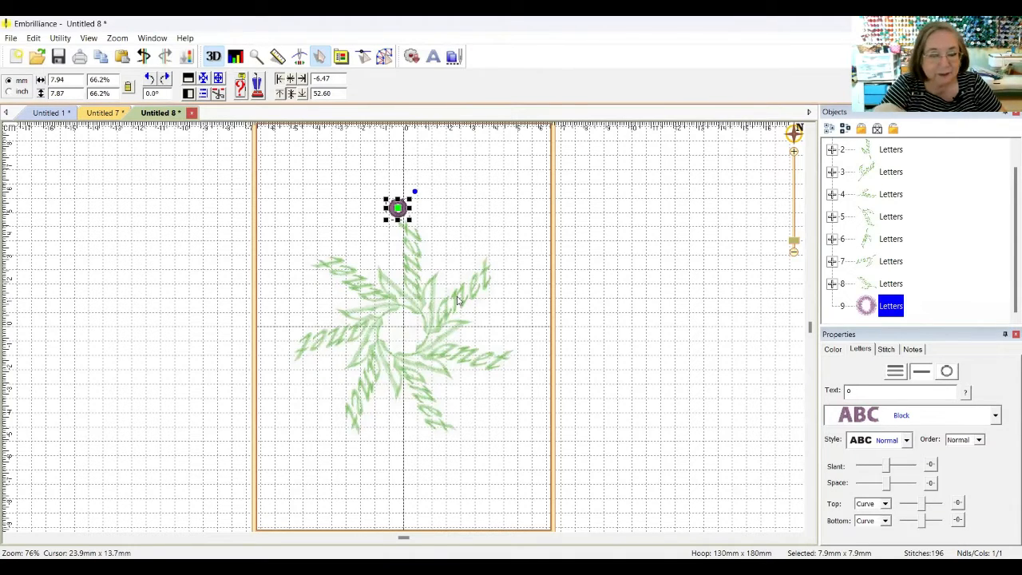
{"action": "left_click", "coordinate": [673, 150]}
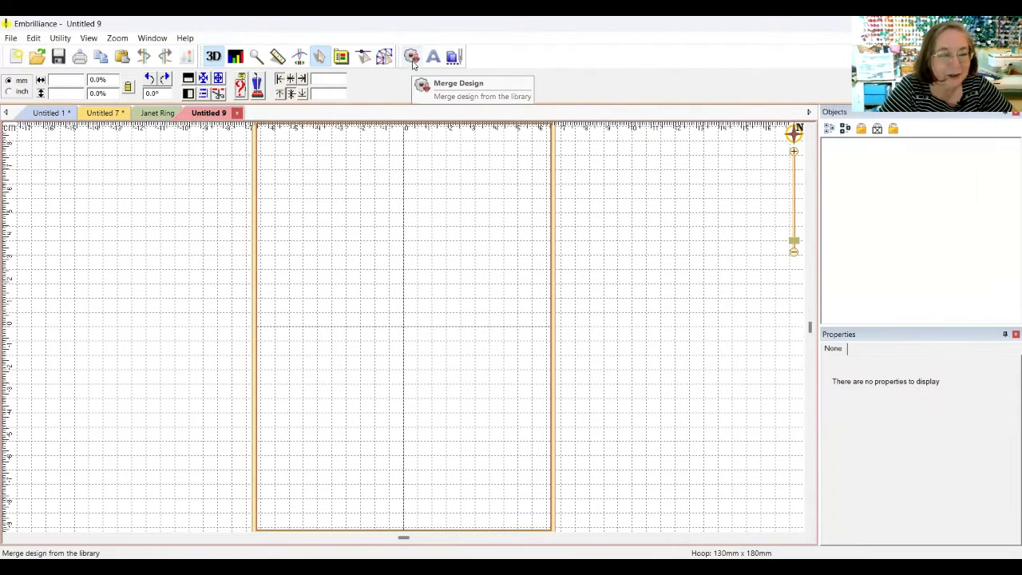
Step: Merge the ornament design Frame 6 from the Applique Frames 1 set of the Embrilliance catalog into the blank design page
{"action": "left_click", "coordinate": [416, 63]}
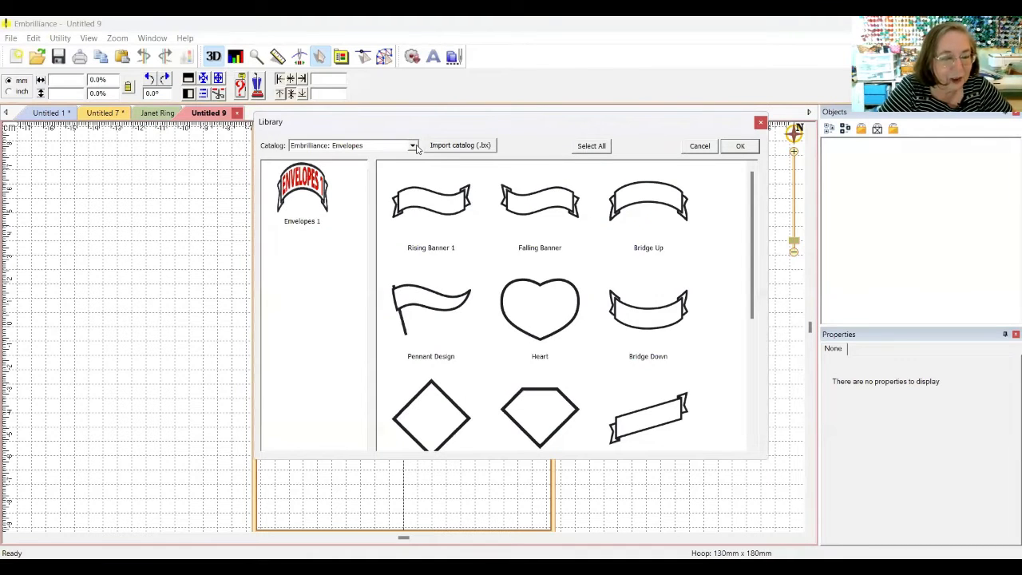
{"action": "left_click", "coordinate": [413, 146]}
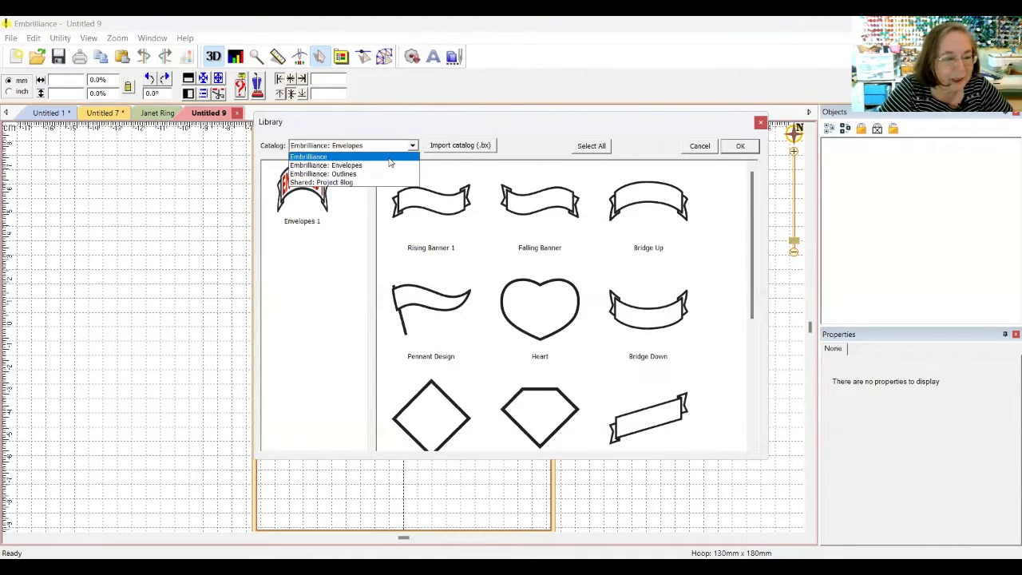
{"action": "left_click", "coordinate": [321, 158]}
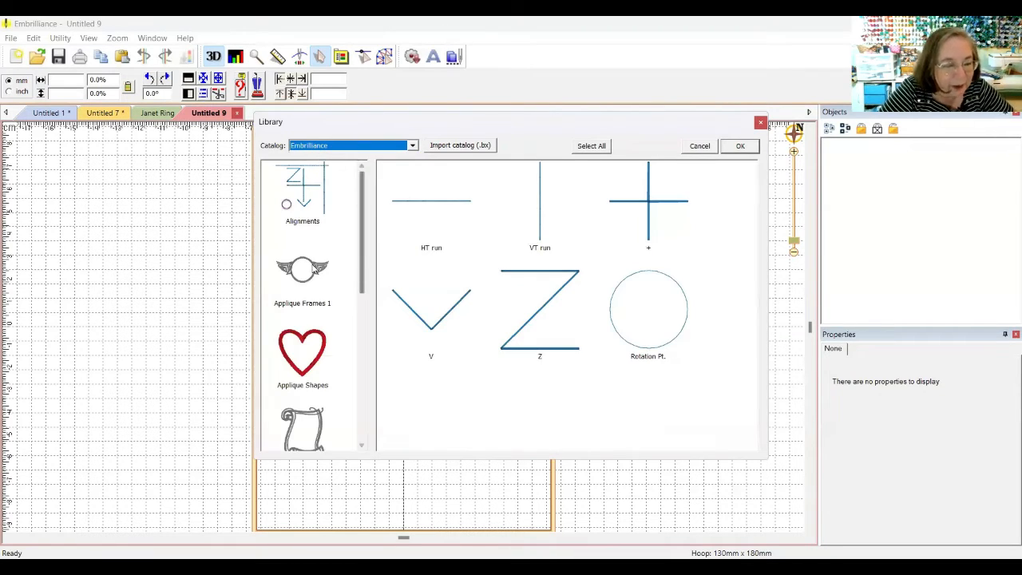
{"action": "left_click", "coordinate": [315, 270]}
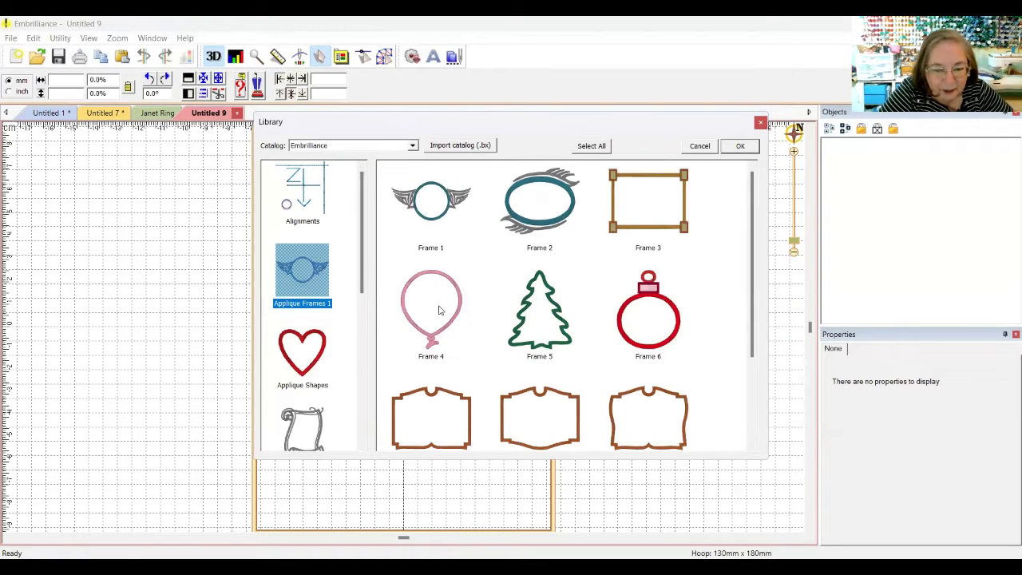
{"action": "left_click", "coordinate": [673, 310]}
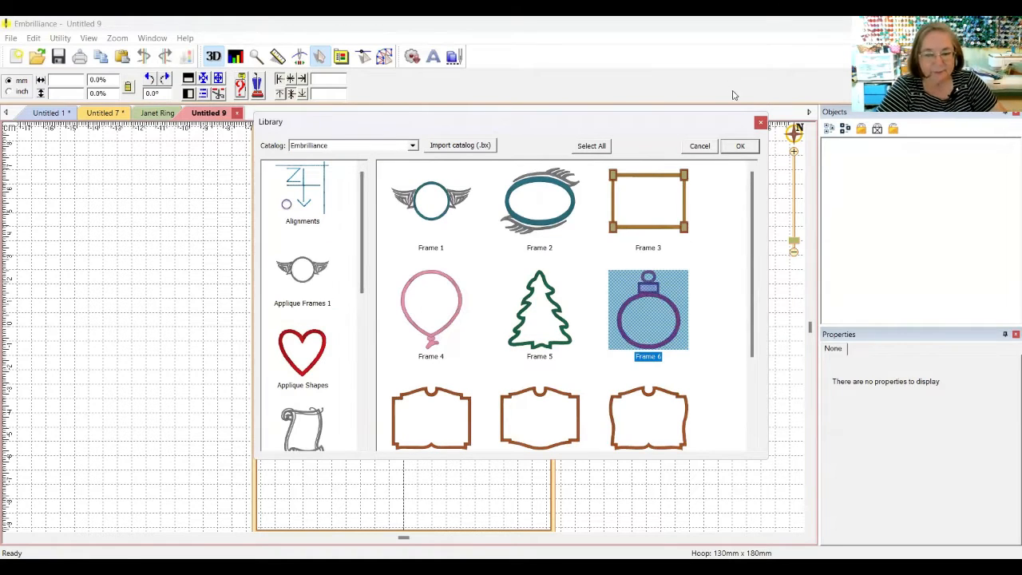
{"action": "left_click", "coordinate": [741, 146]}
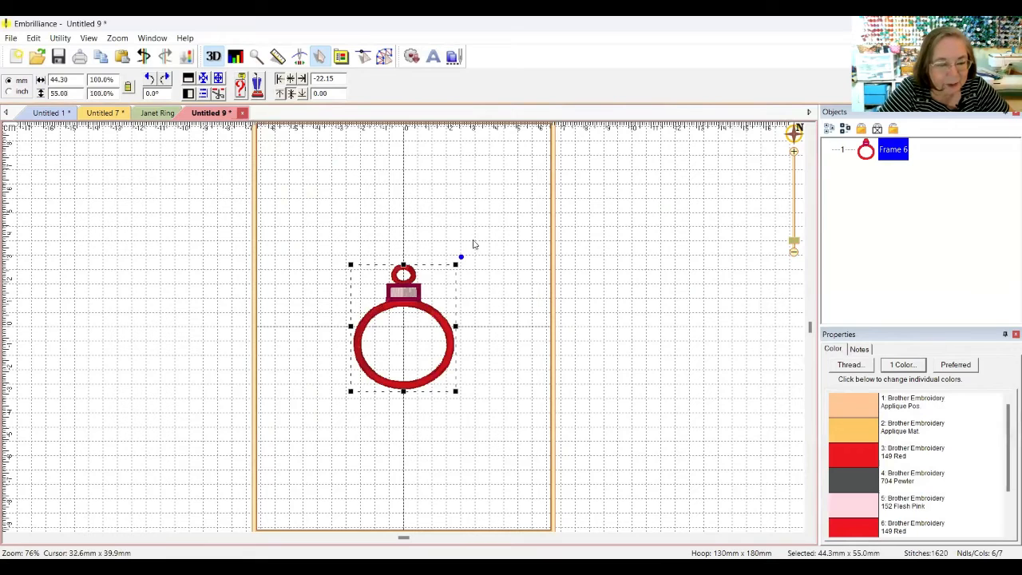
Step: Resize the ornament frame to about 98 by 122 mm and center it in the hoop
{"action": "left_click_drag", "start_coordinate": [457, 262], "coordinate": [533, 168]}
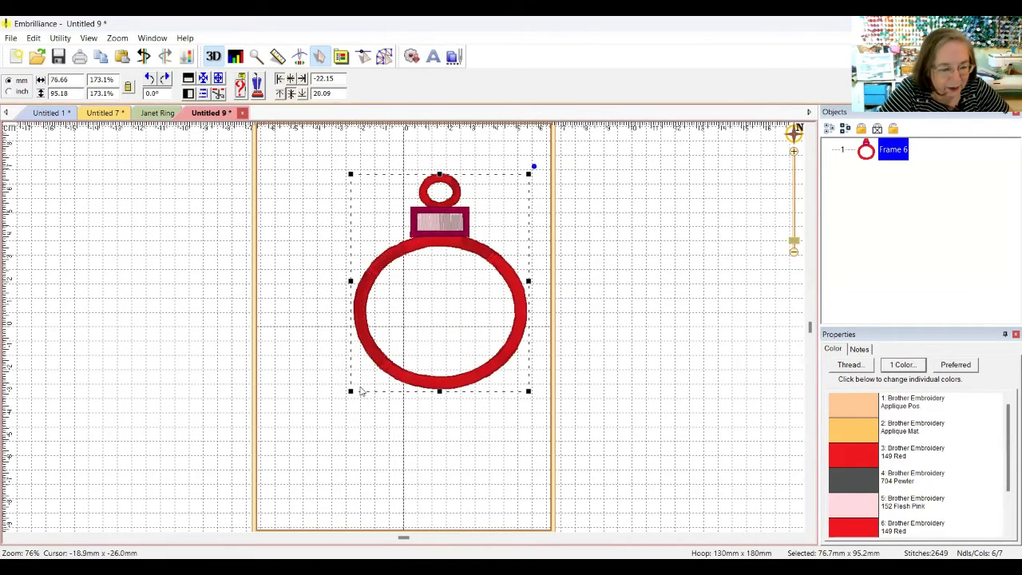
{"action": "left_click_drag", "start_coordinate": [351, 391], "coordinate": [269, 462]}
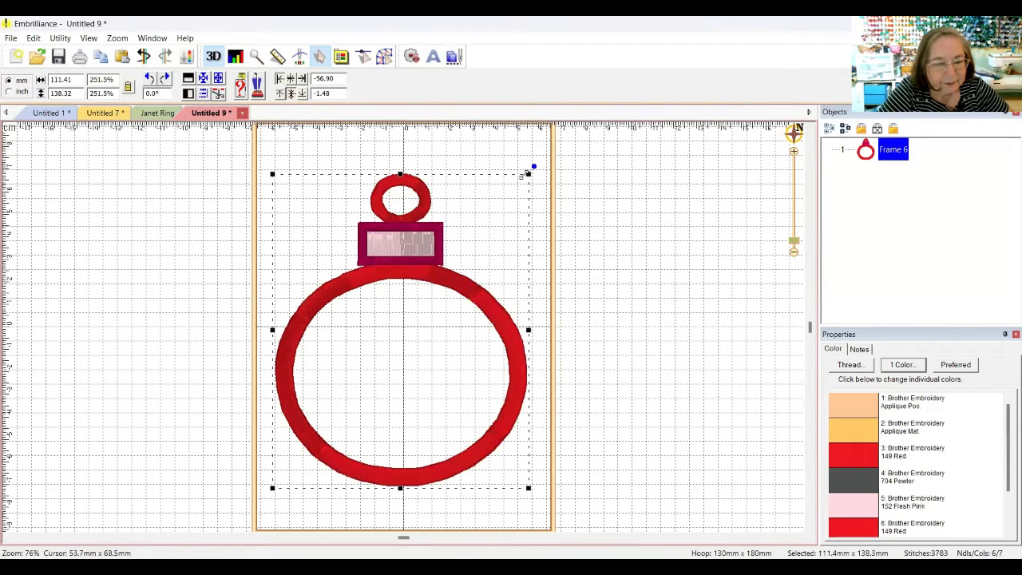
{"action": "left_click_drag", "start_coordinate": [530, 170], "coordinate": [543, 164]}
{"action": "left_click", "coordinate": [545, 165]}
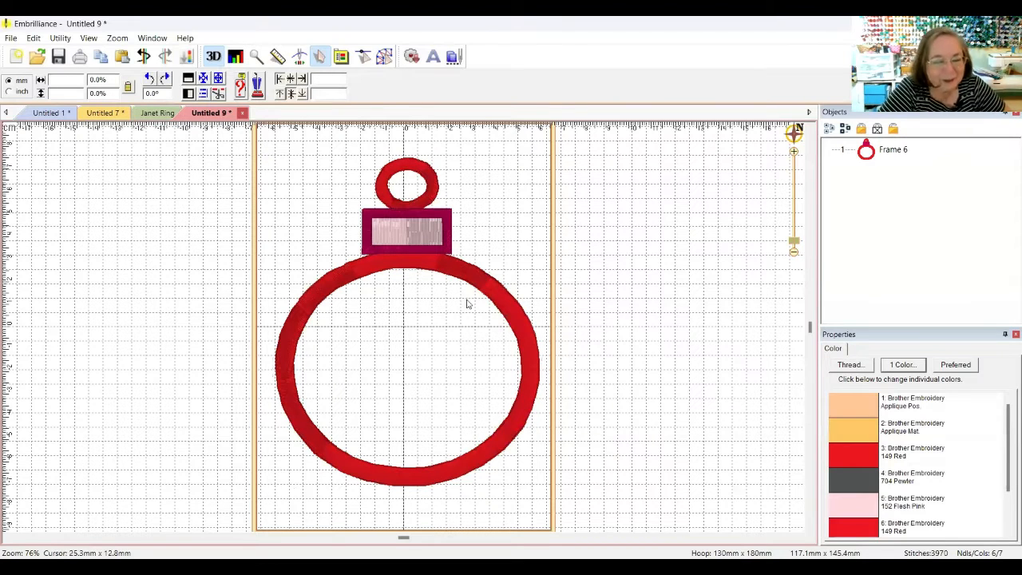
{"action": "left_click", "coordinate": [491, 282]}
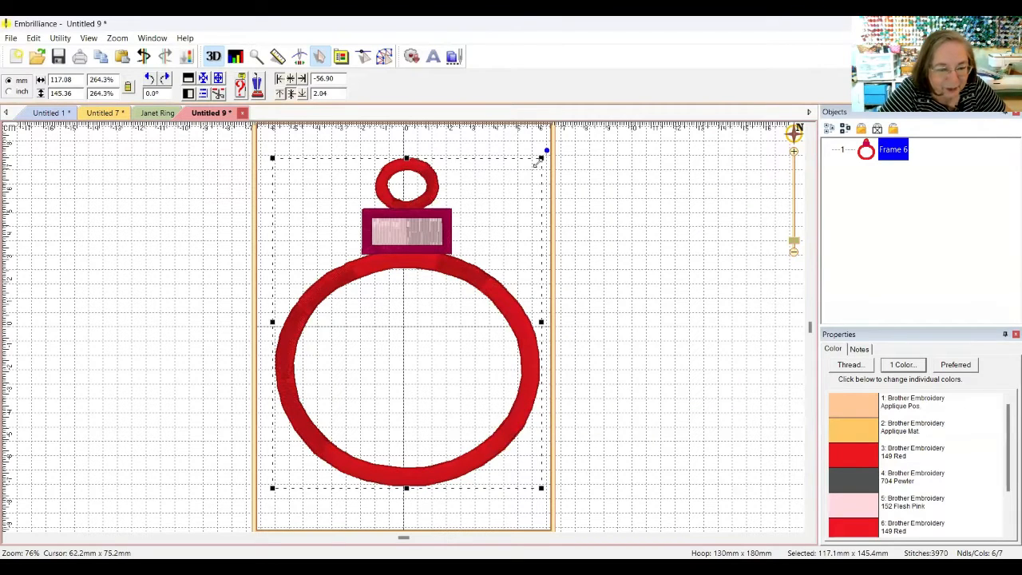
{"action": "left_click_drag", "start_coordinate": [537, 162], "coordinate": [500, 208]}
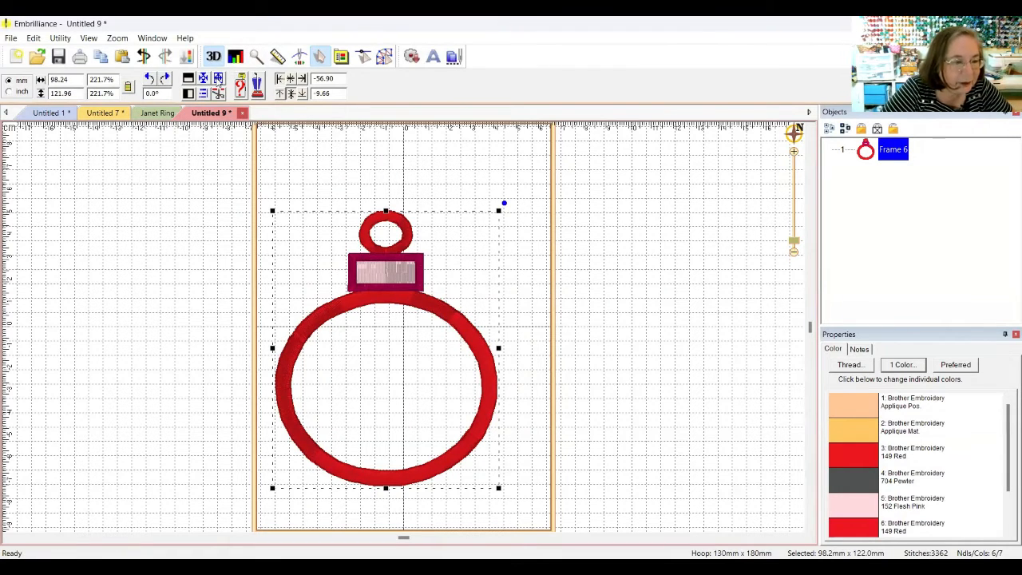
{"action": "left_click", "coordinate": [204, 79]}
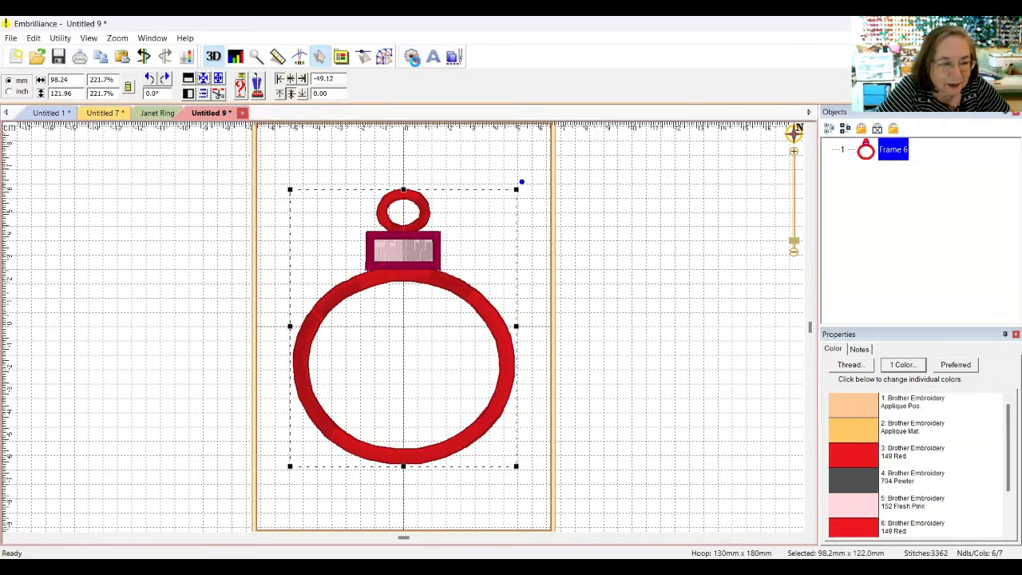
Step: Merge the Circular design from the Envelopes 1 set of the Embrilliance: Envelopes catalog into the ornament page
{"action": "left_click", "coordinate": [413, 58]}
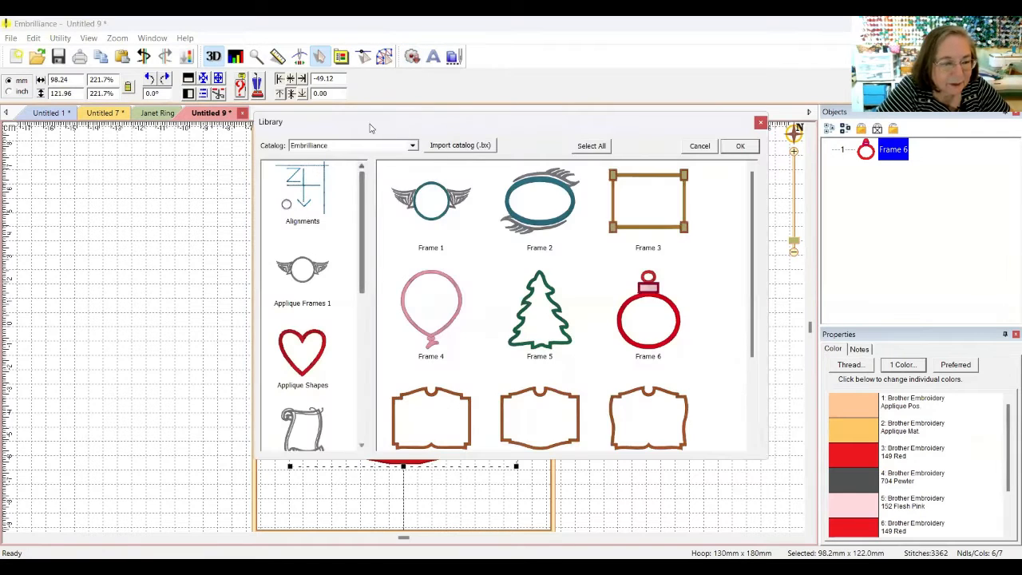
{"action": "left_click", "coordinate": [404, 147]}
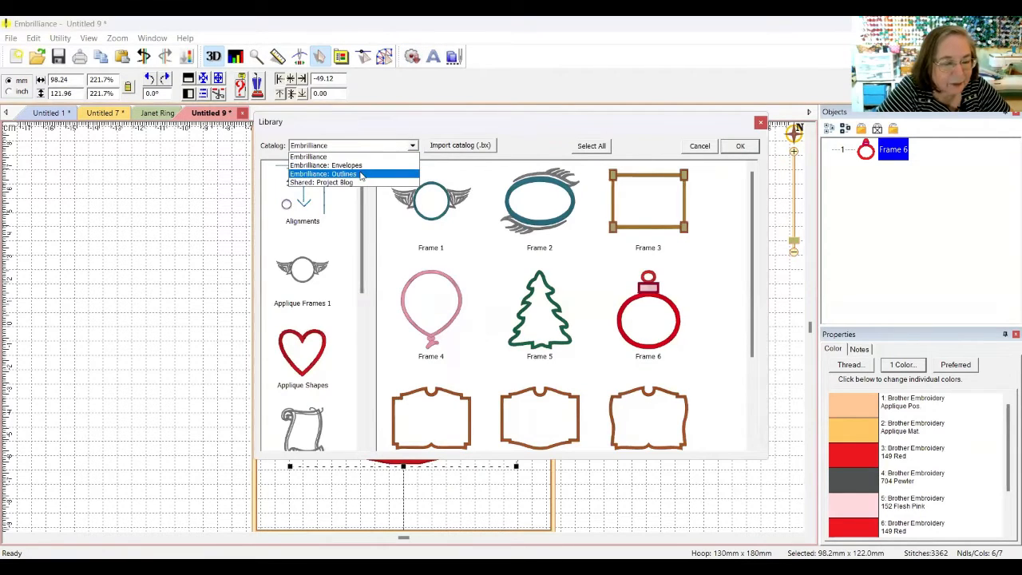
{"action": "left_click", "coordinate": [361, 175]}
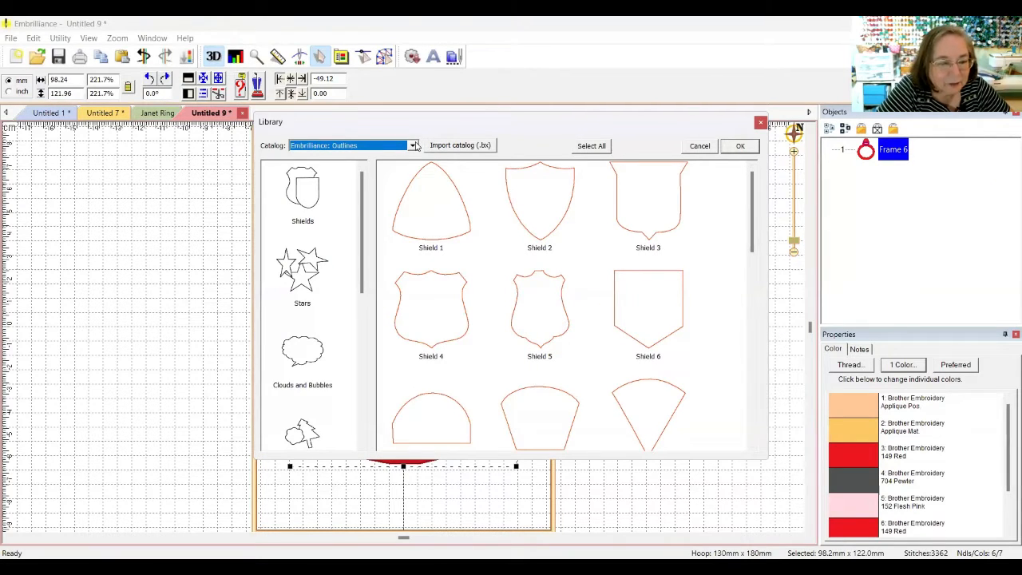
{"action": "left_click", "coordinate": [413, 145]}
{"action": "left_click", "coordinate": [379, 165]}
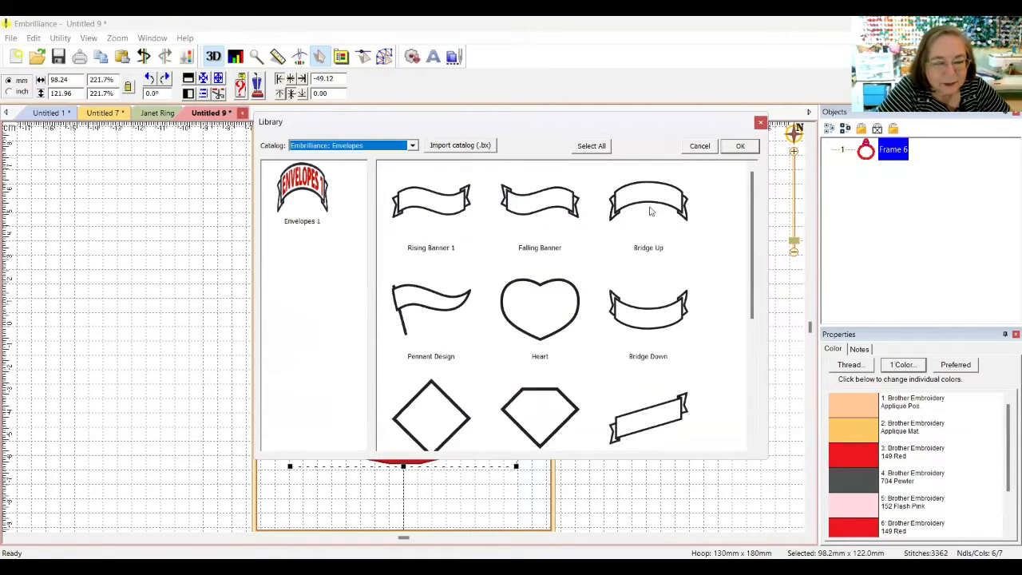
{"action": "left_click_drag", "start_coordinate": [752, 286], "coordinate": [752, 382]}
{"action": "left_click", "coordinate": [662, 335]}
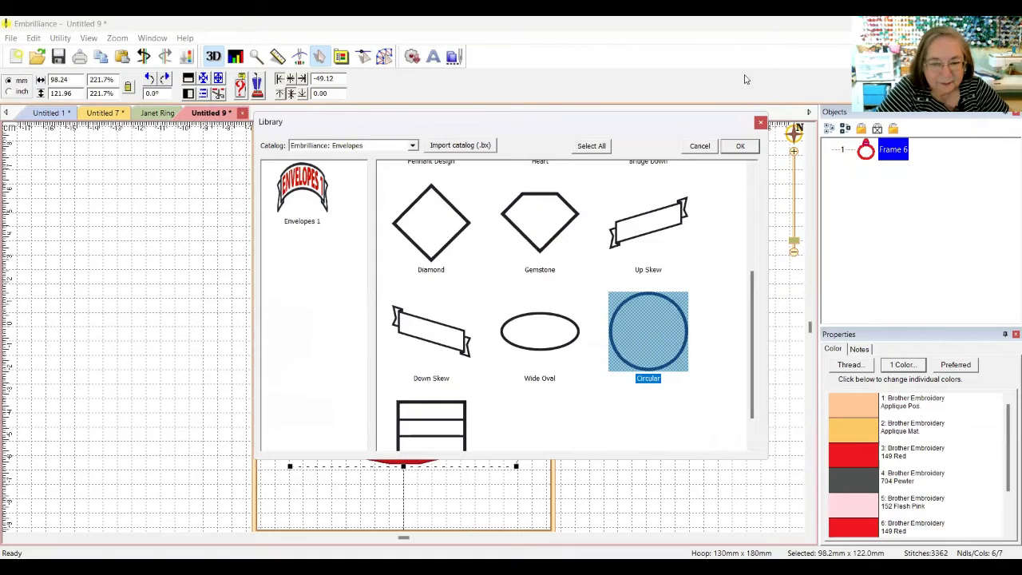
{"action": "left_click", "coordinate": [741, 145]}
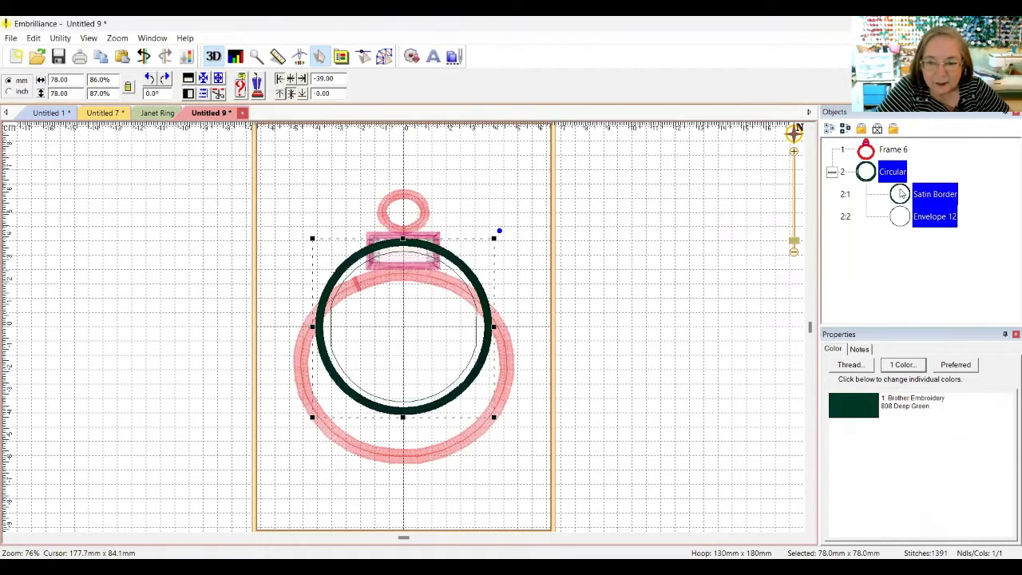
Step: Delete the satin border from the Circular design, keeping only its envelope
{"action": "left_click", "coordinate": [908, 224]}
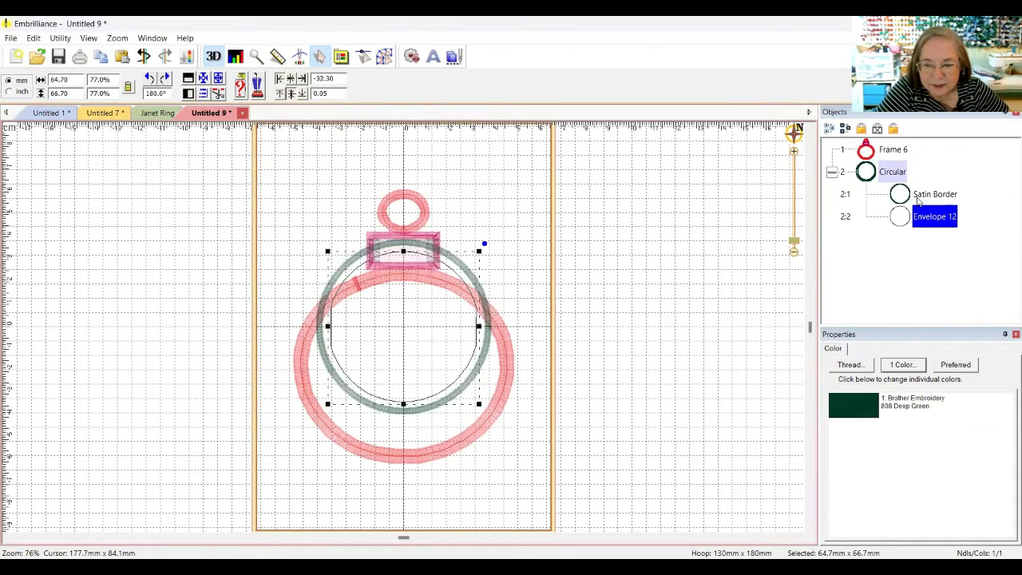
{"action": "left_click", "coordinate": [931, 195]}
{"action": "key", "text": "Delete"}
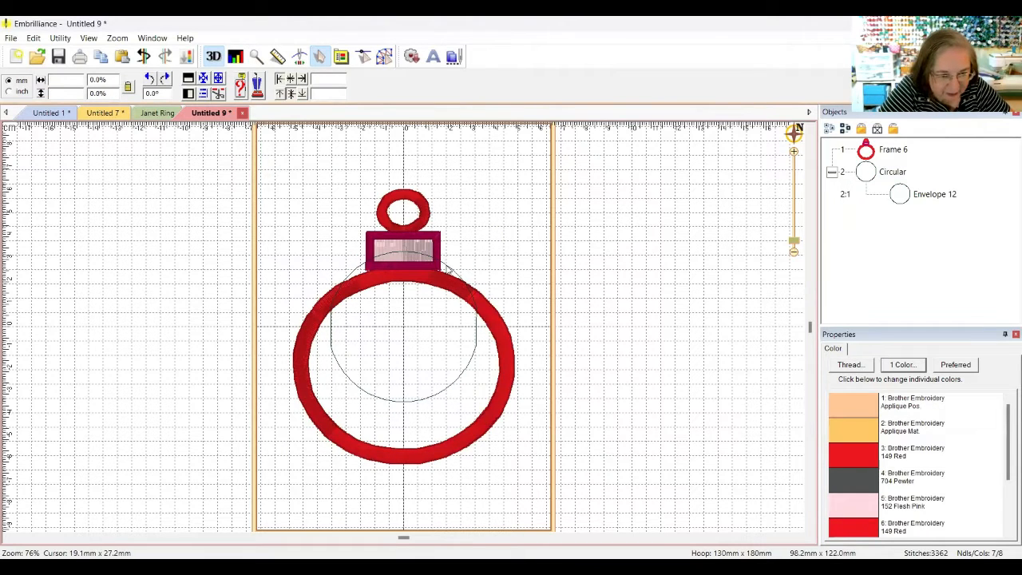
Step: Move the circular envelope inside the ornament ball and stretch it to about 82 by 75 mm to fill the opening
{"action": "left_click", "coordinate": [447, 274]}
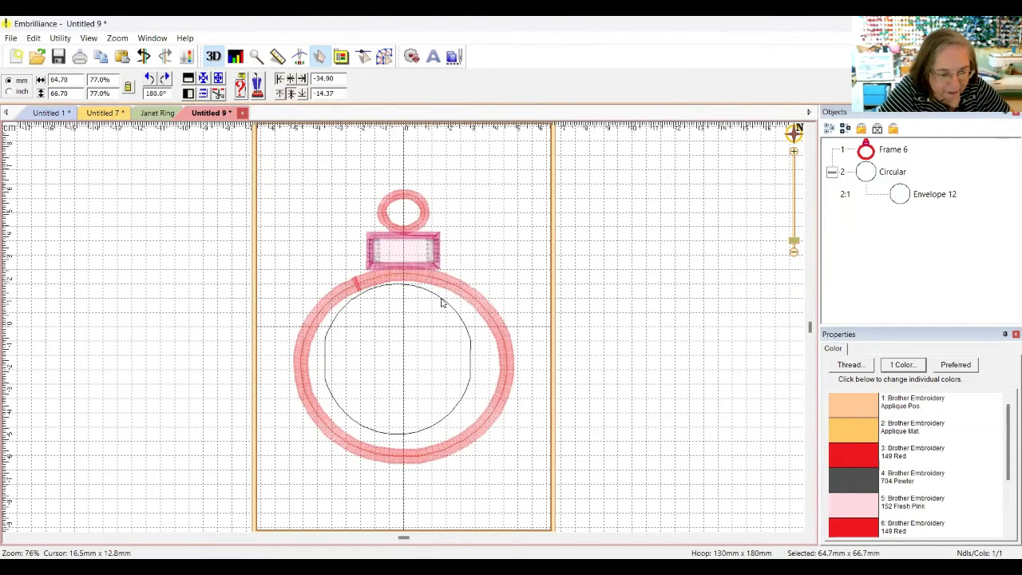
{"action": "left_click", "coordinate": [447, 305]}
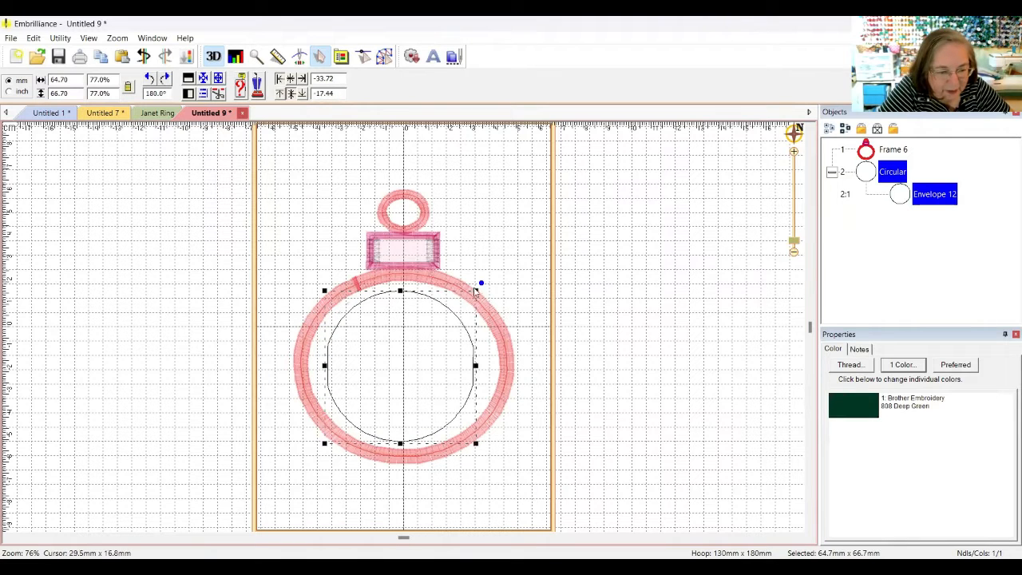
{"action": "left_click_drag", "start_coordinate": [475, 290], "coordinate": [484, 283]}
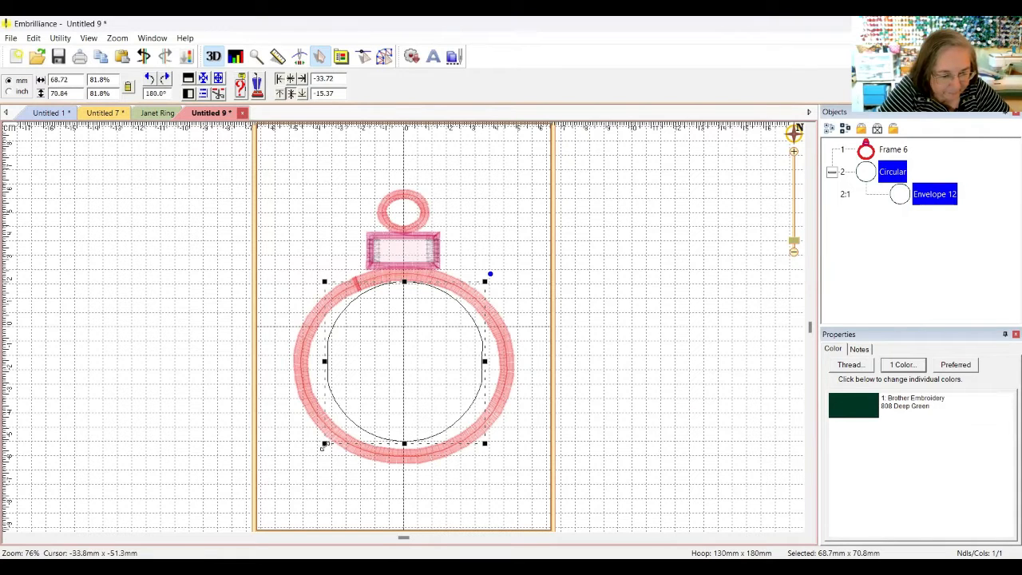
{"action": "left_click_drag", "start_coordinate": [323, 448], "coordinate": [323, 452]}
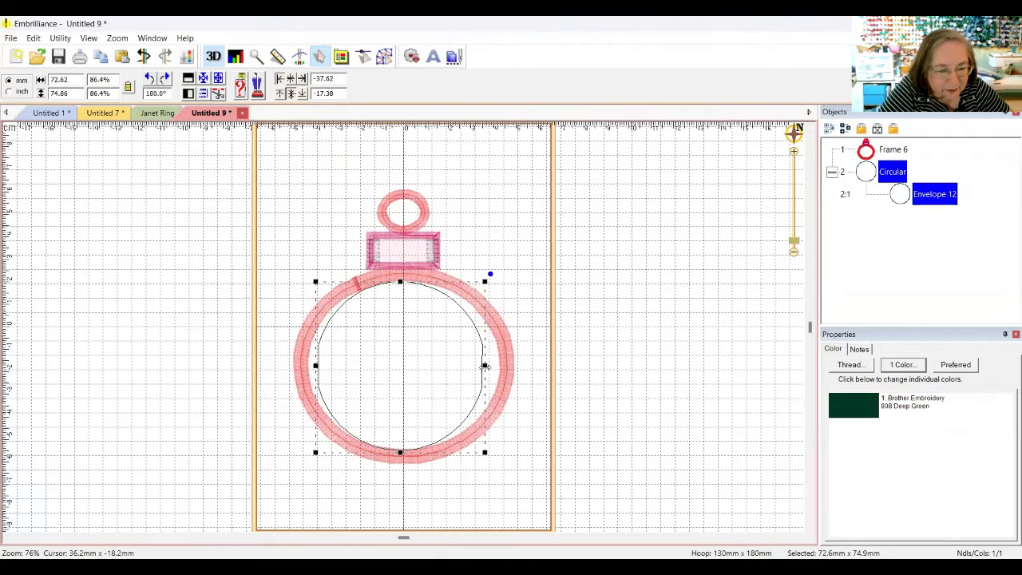
{"action": "left_click_drag", "start_coordinate": [484, 366], "coordinate": [499, 370]}
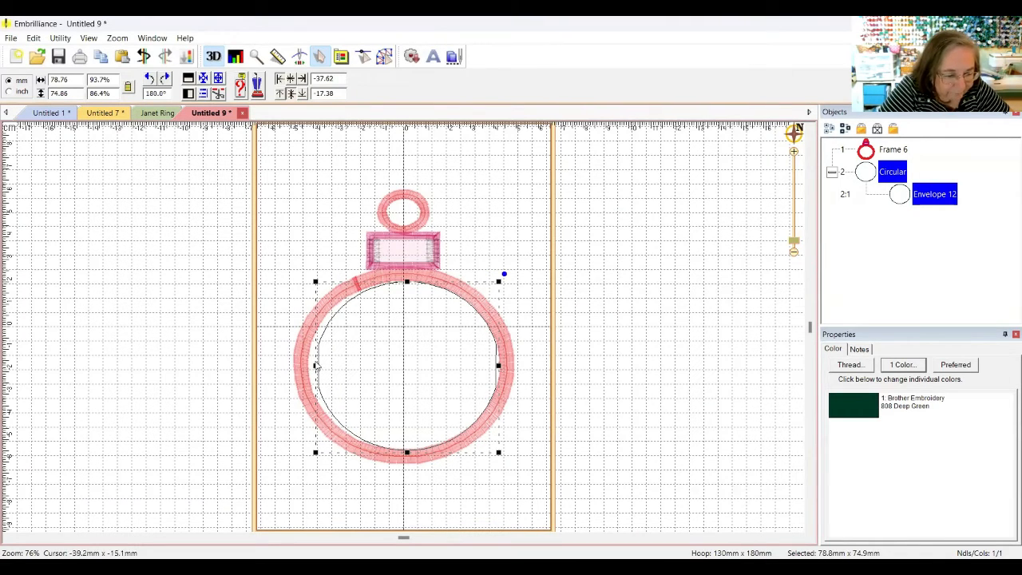
{"action": "left_click_drag", "start_coordinate": [315, 366], "coordinate": [311, 369]}
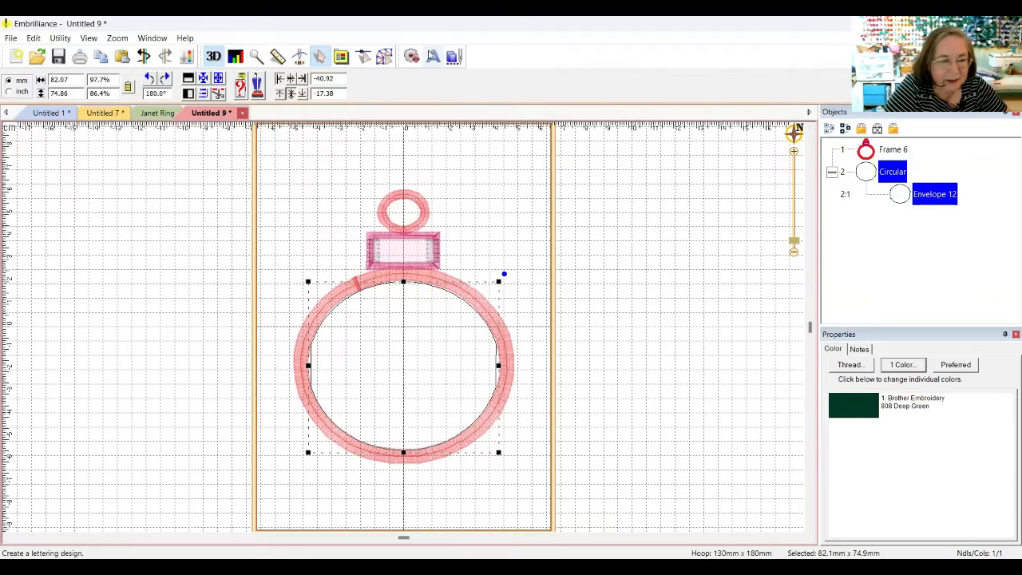
Step: Add centered three-line lettering in the Block font with the child's possessive first name, "First" and "Xmas"
{"action": "left_click", "coordinate": [433, 56]}
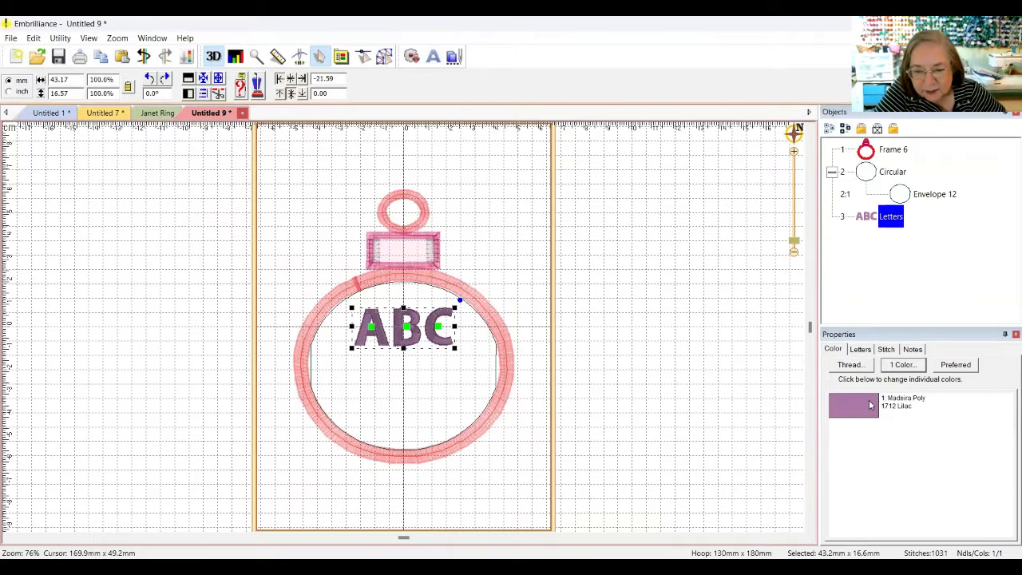
{"action": "left_click", "coordinate": [860, 349]}
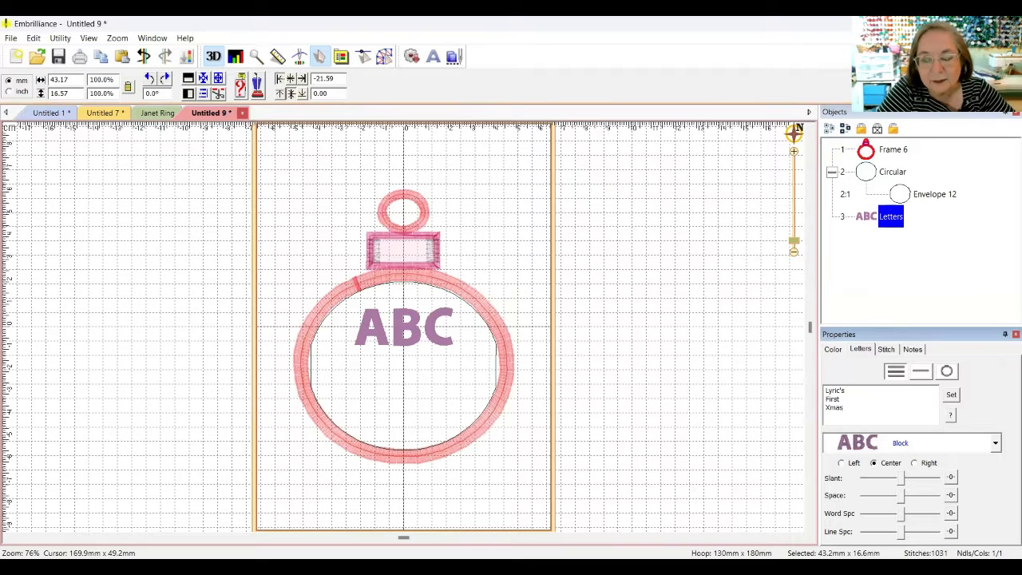
{"action": "left_click", "coordinate": [952, 395]}
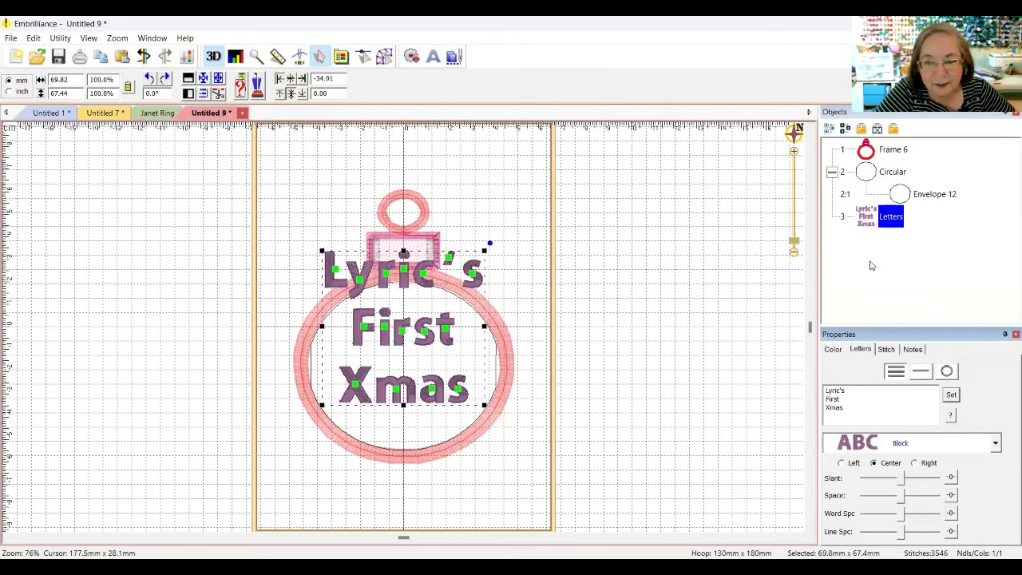
Step: Rename the lettering object as "Letters 12" to link it to Envelope 12
{"action": "left_click", "coordinate": [898, 219]}
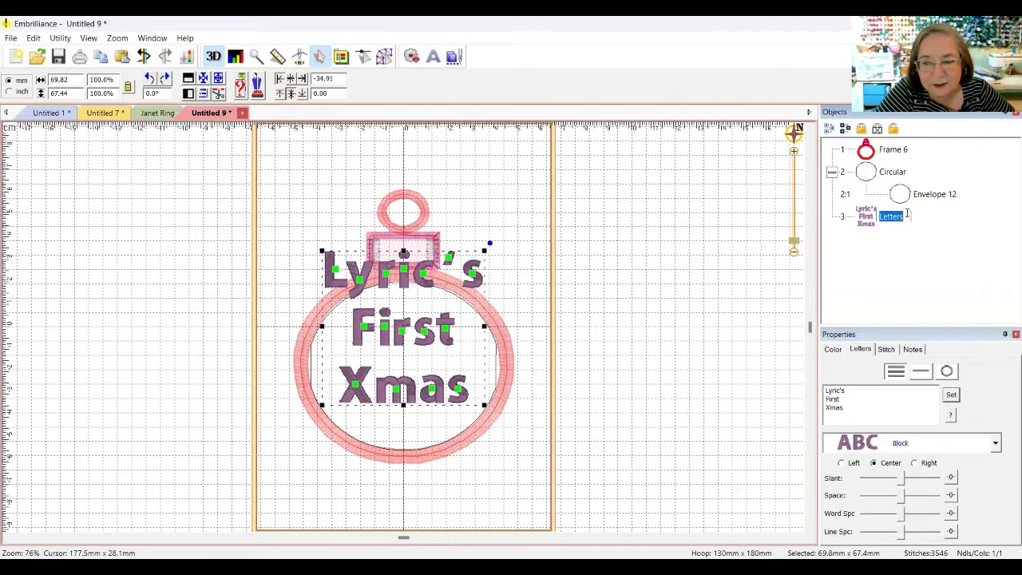
{"action": "left_click", "coordinate": [906, 215]}
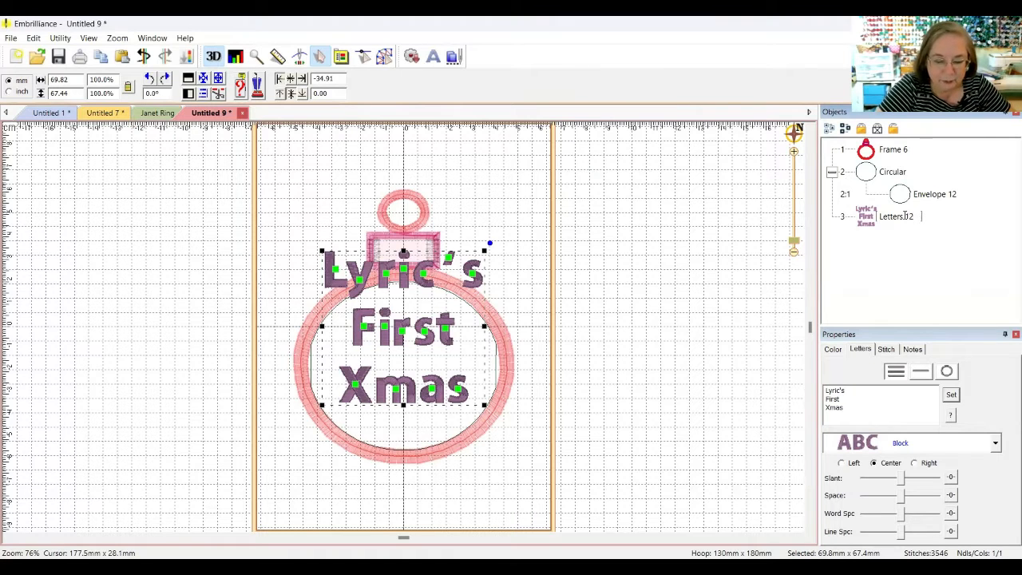
{"action": "key", "text": "Return"}
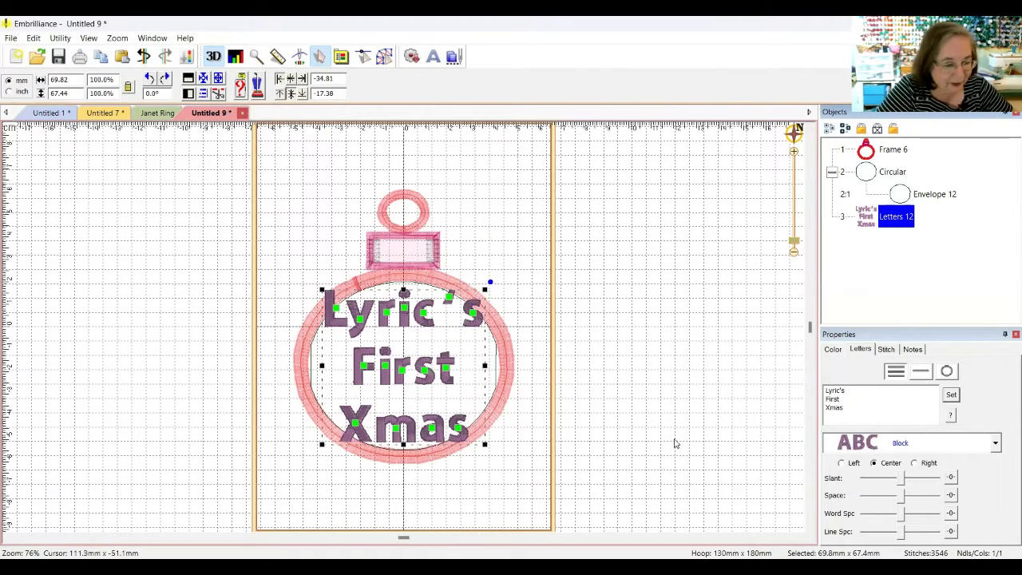
{"action": "left_click", "coordinate": [647, 377]}
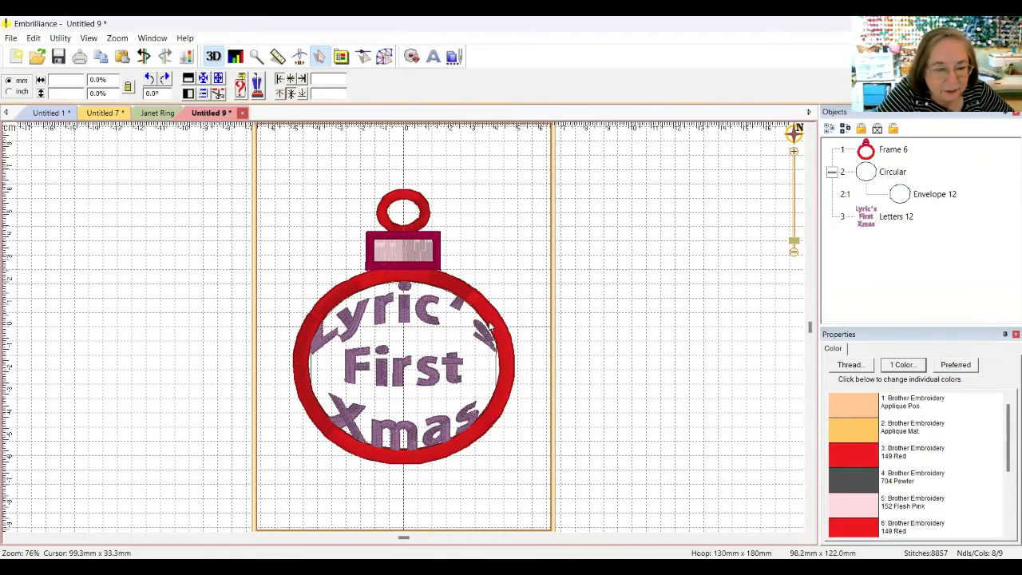
Step: Reposition the individual letters of the name in the first line, closing up the gaps and pulling both ends inward
{"action": "left_click", "coordinate": [429, 325]}
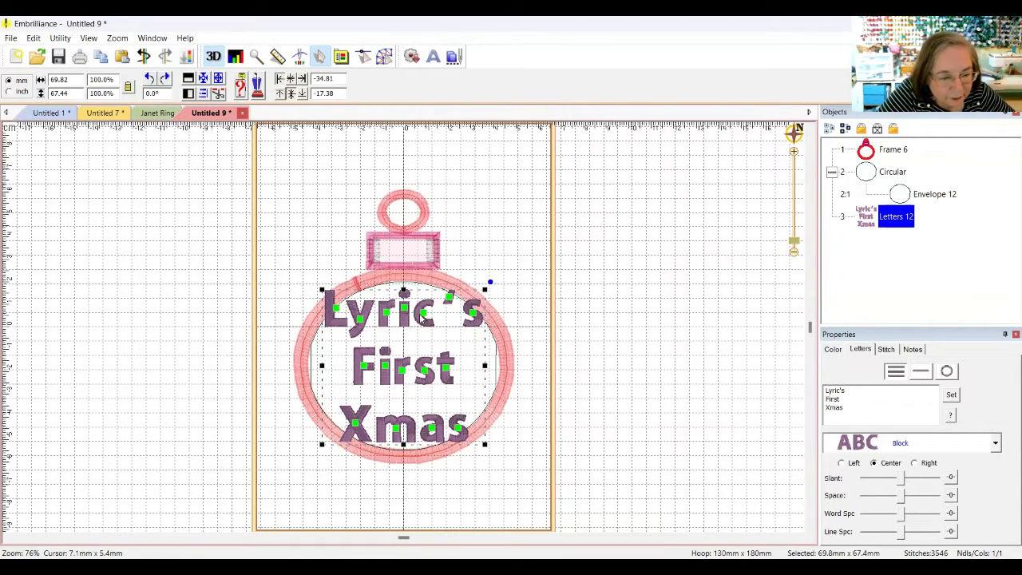
{"action": "left_click_drag", "start_coordinate": [473, 313], "coordinate": [463, 317]}
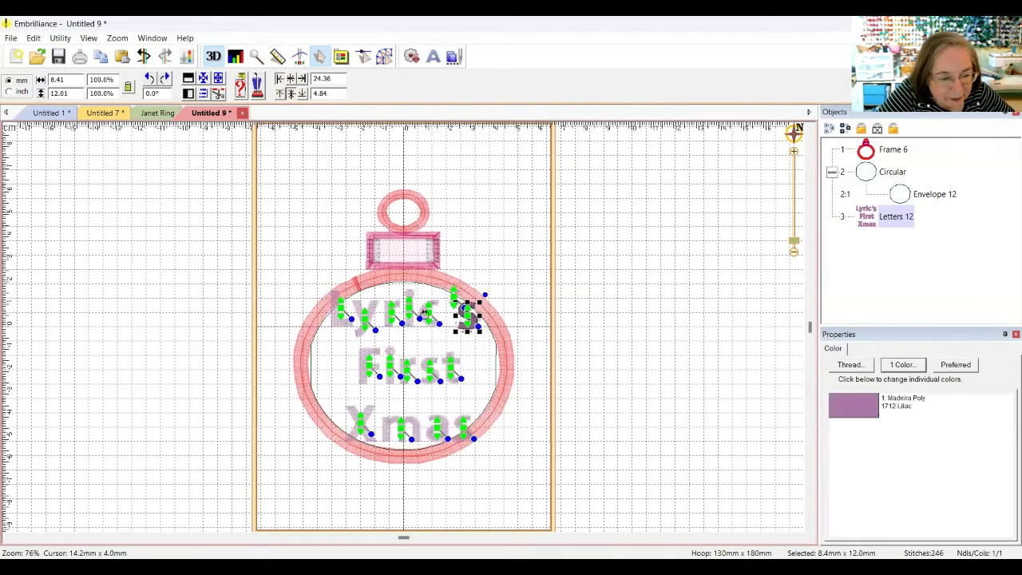
{"action": "left_click", "coordinate": [433, 316]}
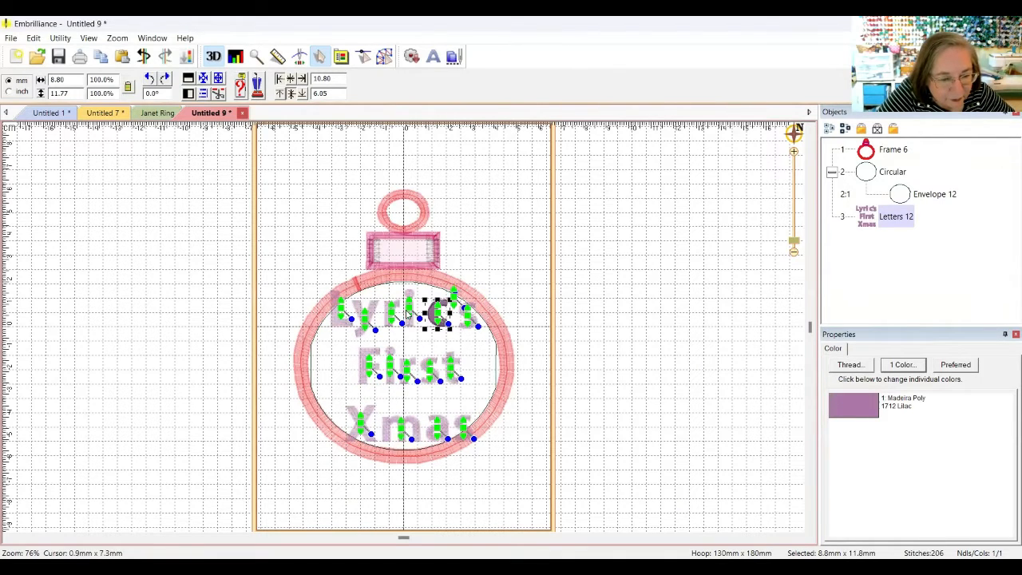
{"action": "key", "text": "Escape"}
{"action": "left_click", "coordinate": [413, 308]}
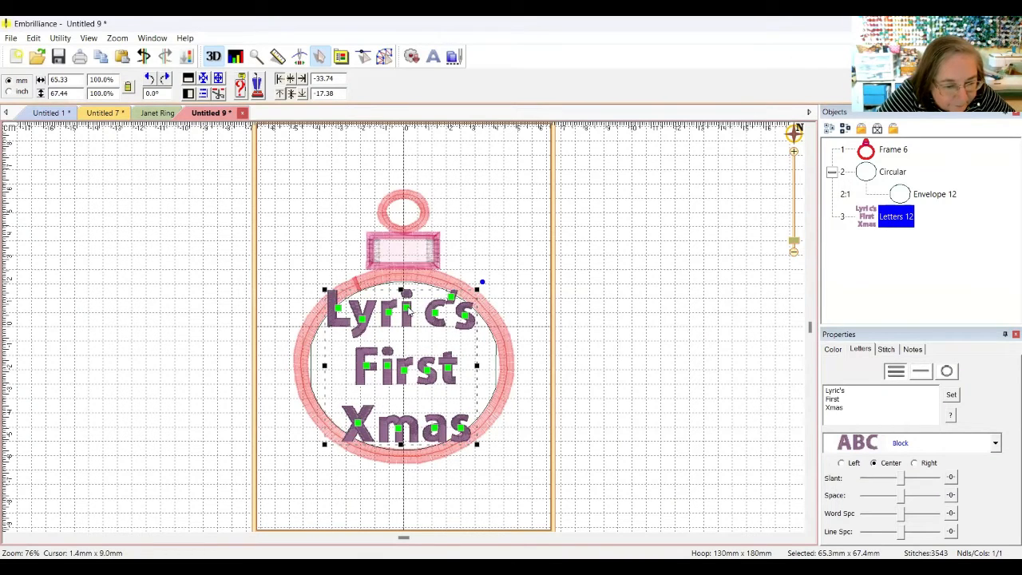
{"action": "left_click", "coordinate": [409, 312]}
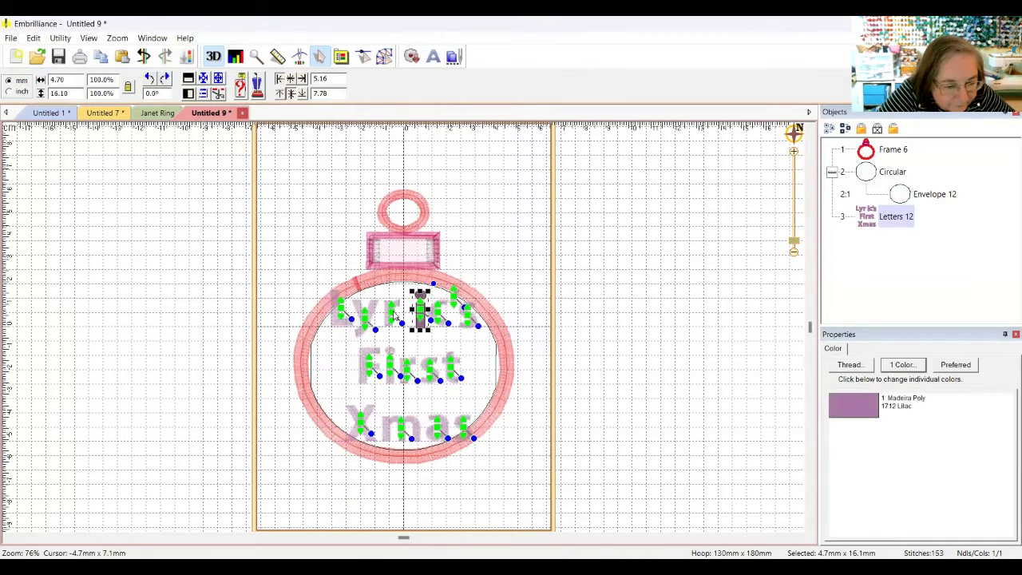
{"action": "left_click_drag", "start_coordinate": [392, 311], "coordinate": [375, 322]}
{"action": "left_click", "coordinate": [343, 313]}
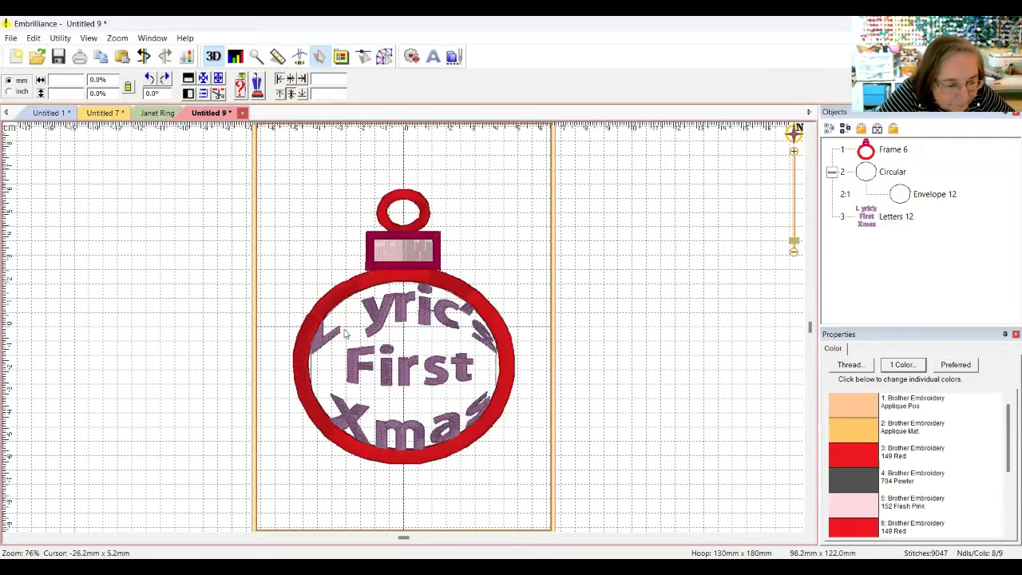
{"action": "left_click", "coordinate": [352, 311]}
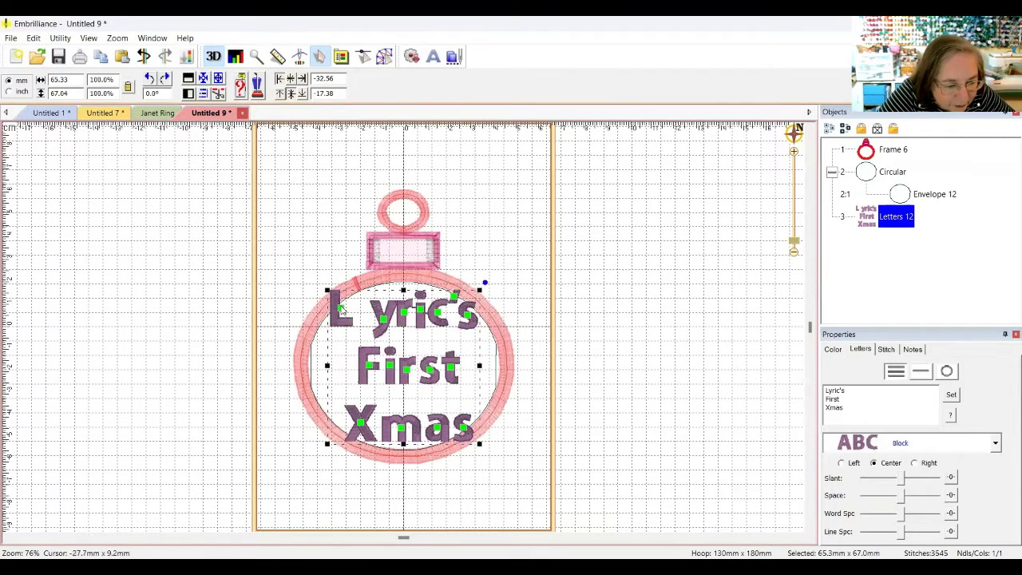
{"action": "left_click_drag", "start_coordinate": [339, 310], "coordinate": [359, 311]}
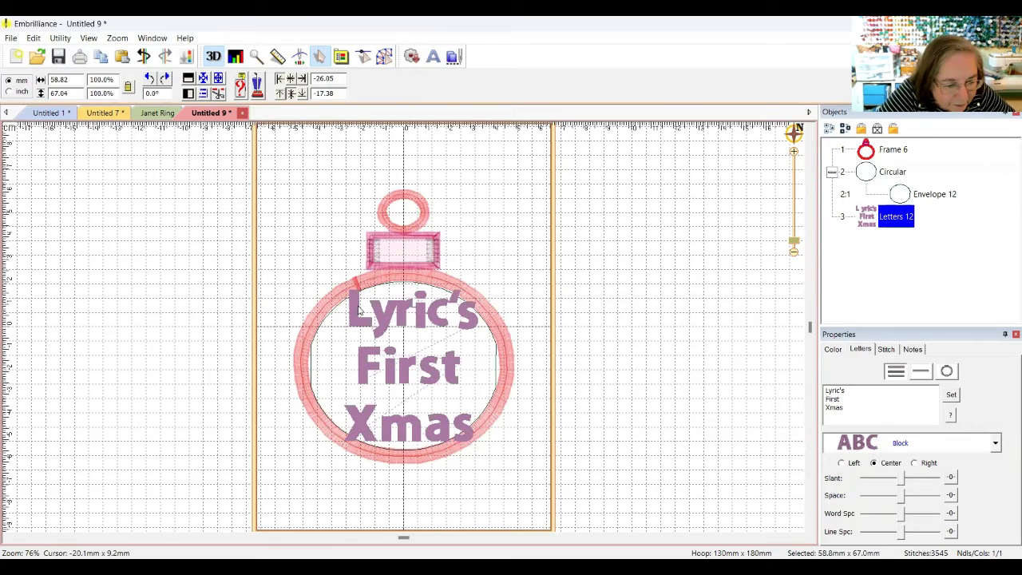
{"action": "left_click", "coordinate": [361, 311]}
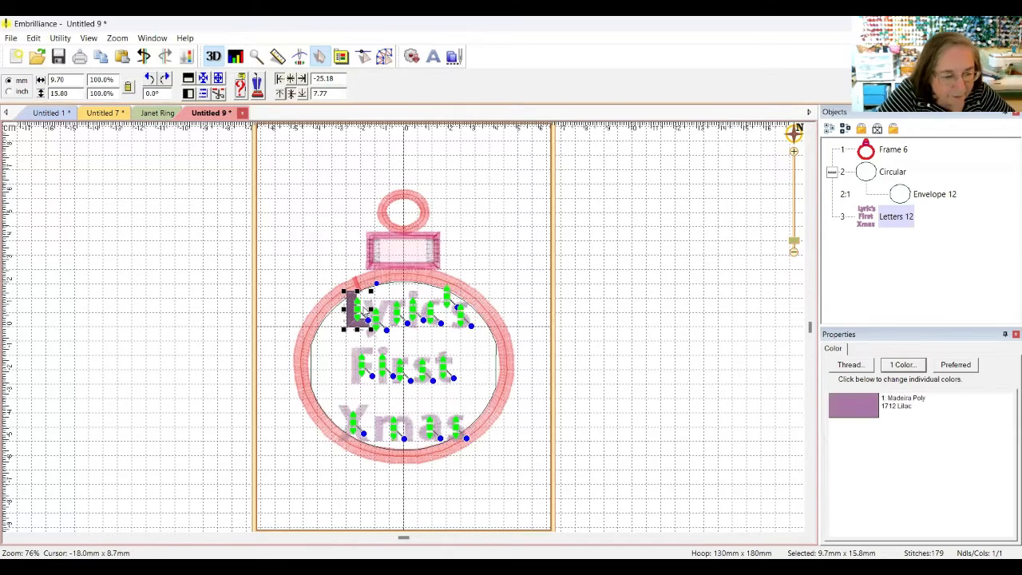
{"action": "left_click", "coordinate": [559, 333]}
Step: Shrink Envelope 12 to about 76 by 69 mm so the lettering sits clear of the ornament's border
{"action": "left_click", "coordinate": [924, 196]}
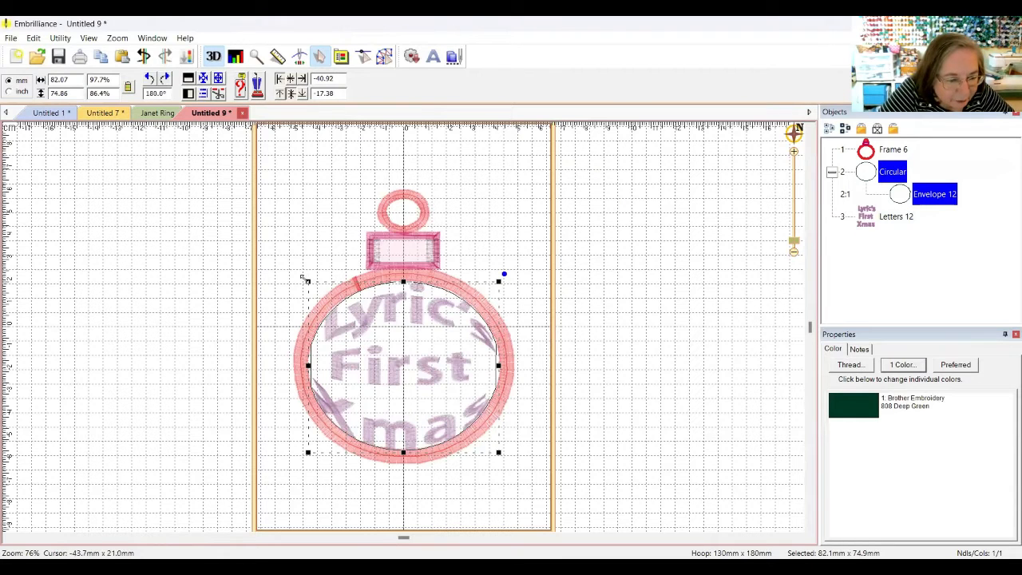
{"action": "left_click_drag", "start_coordinate": [305, 279], "coordinate": [310, 284]}
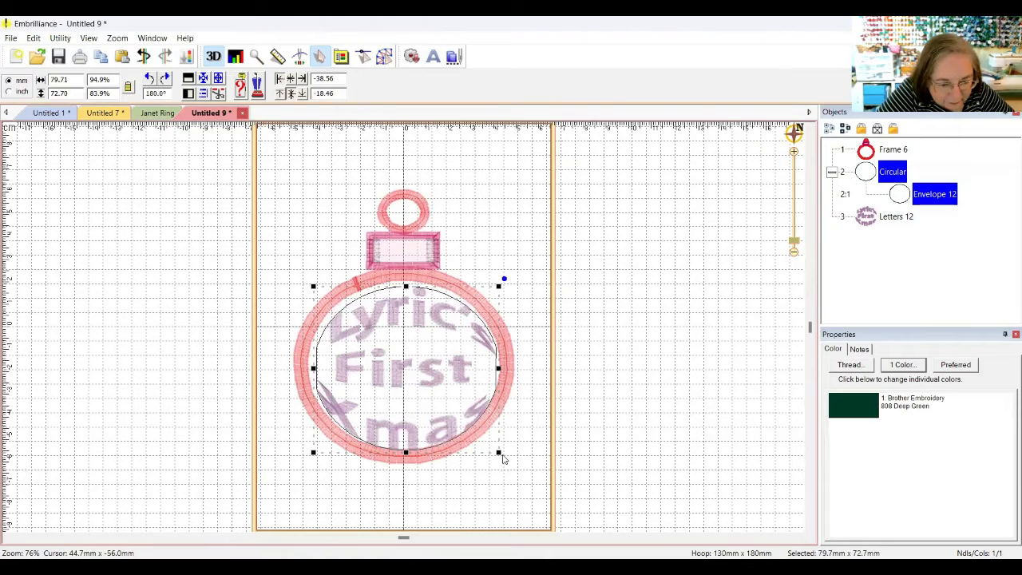
{"action": "left_click_drag", "start_coordinate": [497, 452], "coordinate": [496, 452]}
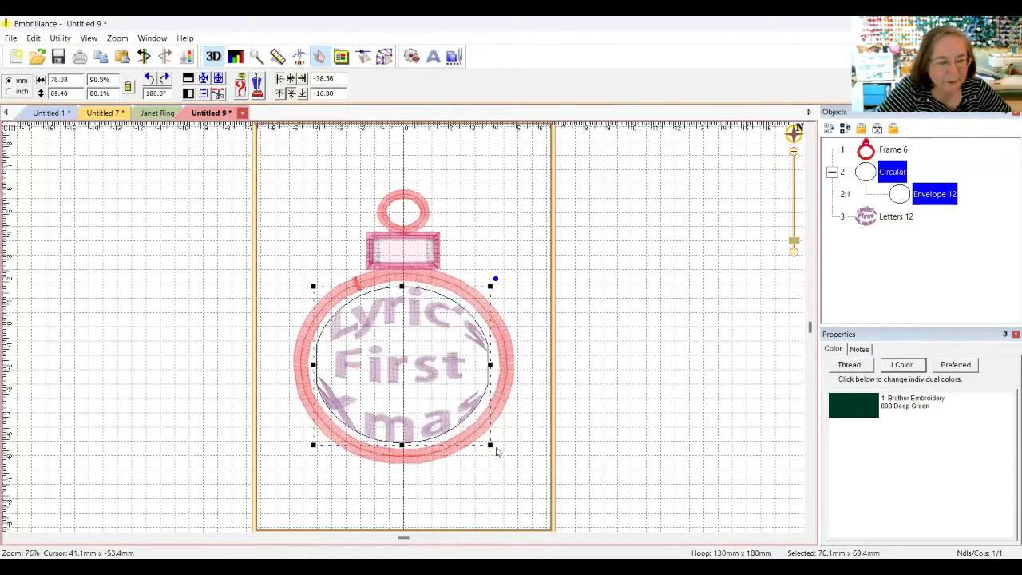
{"action": "left_click", "coordinate": [584, 354]}
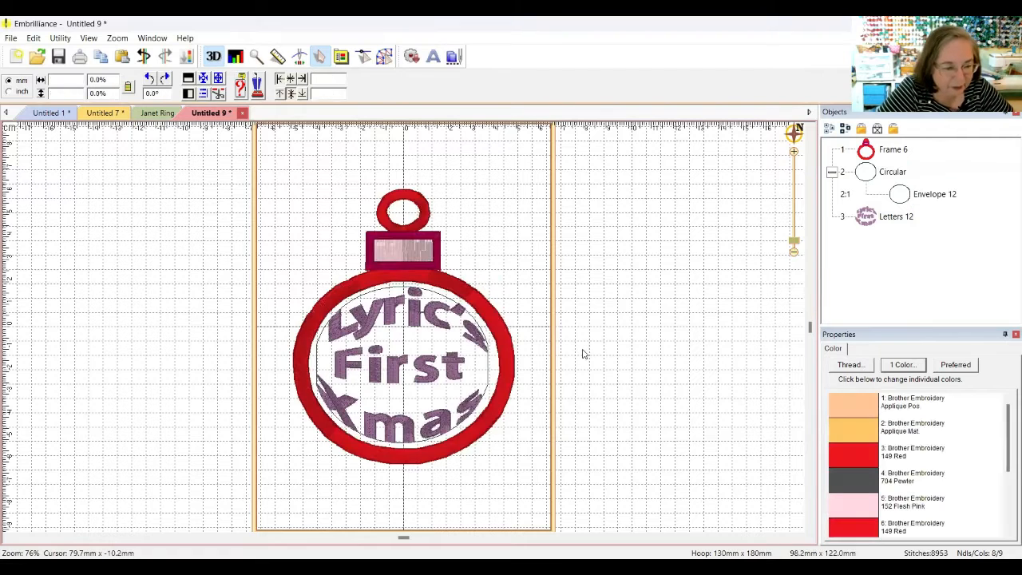
Step: Replace the text of Letters 12 with three lines reading "First", "2024" and "Xmas", dropping the child's name
{"action": "left_click", "coordinate": [878, 220]}
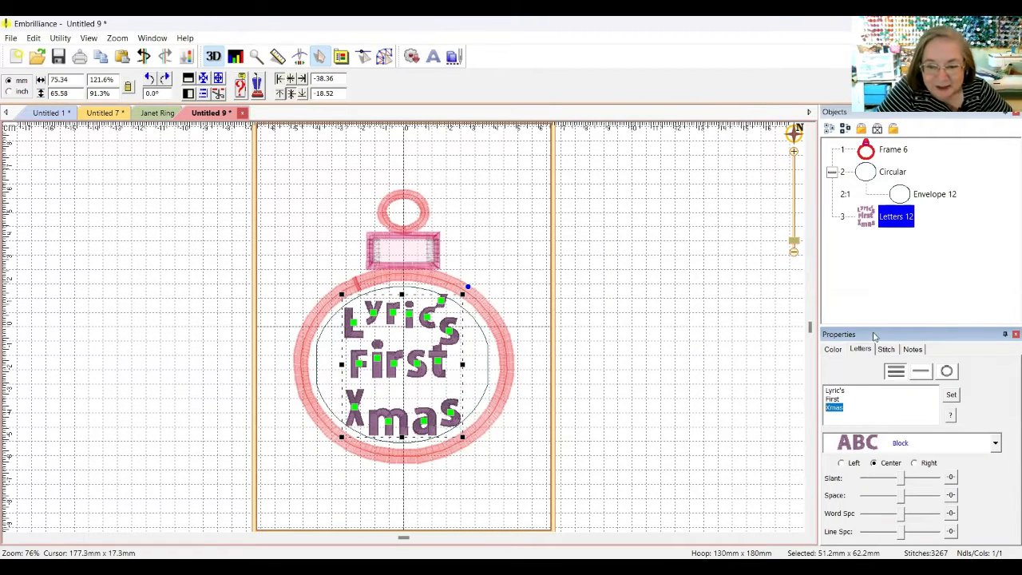
{"action": "left_click", "coordinate": [850, 399]}
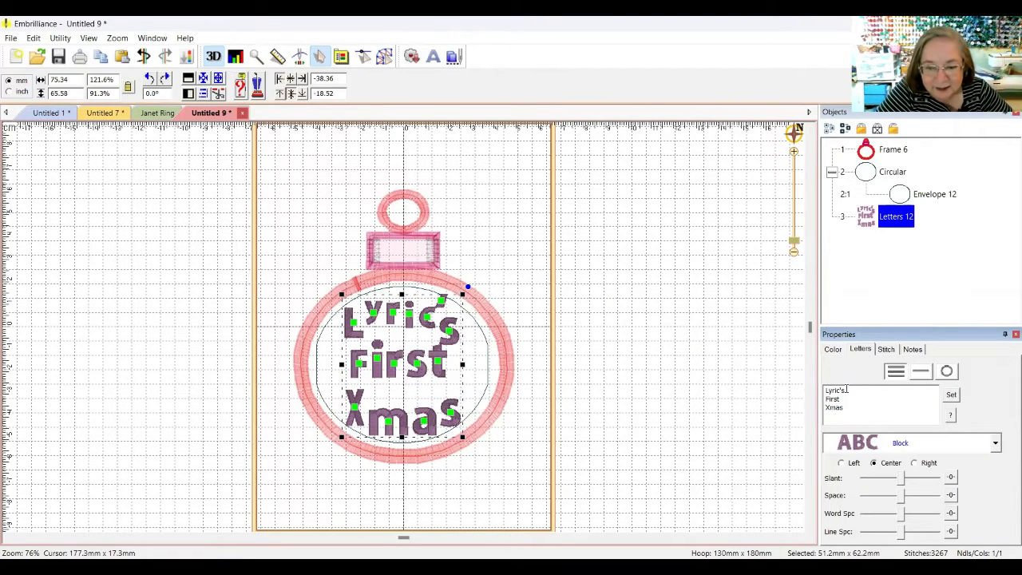
{"action": "left_click_drag", "start_coordinate": [847, 389], "coordinate": [825, 390]}
{"action": "key", "text": "Delete"}
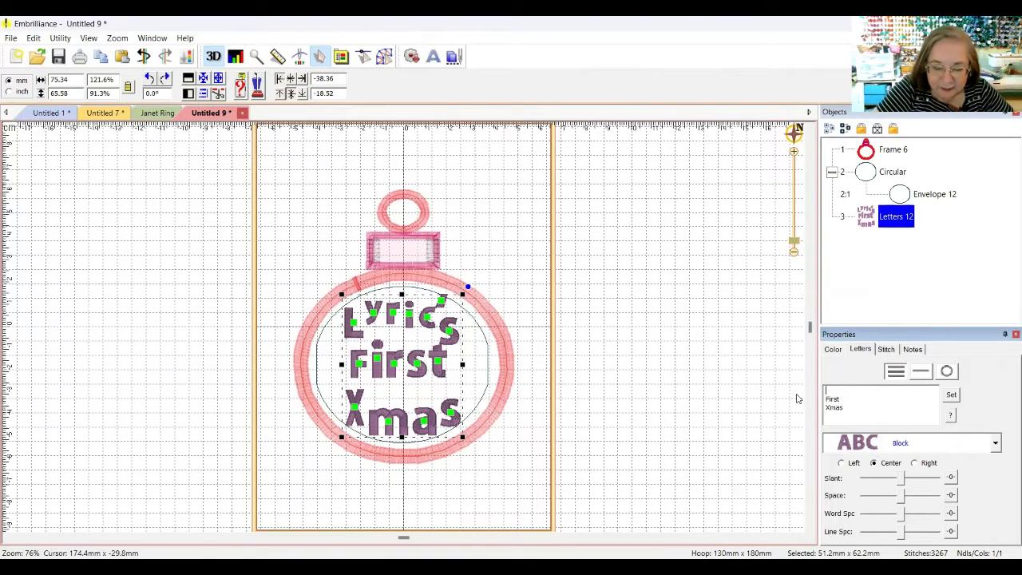
{"action": "key", "text": "Delete"}
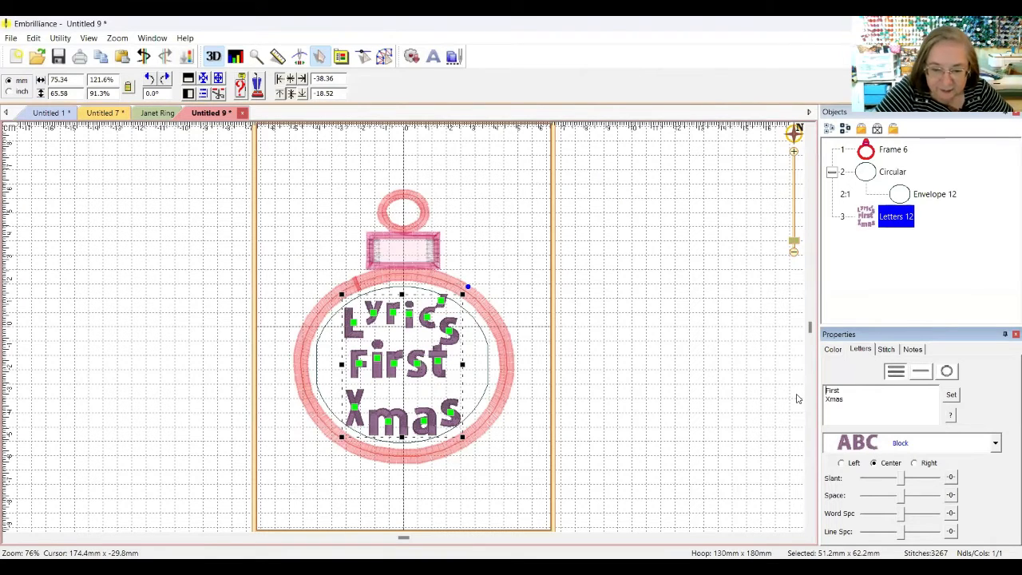
{"action": "left_click", "coordinate": [843, 391]}
{"action": "key", "text": "Return"}
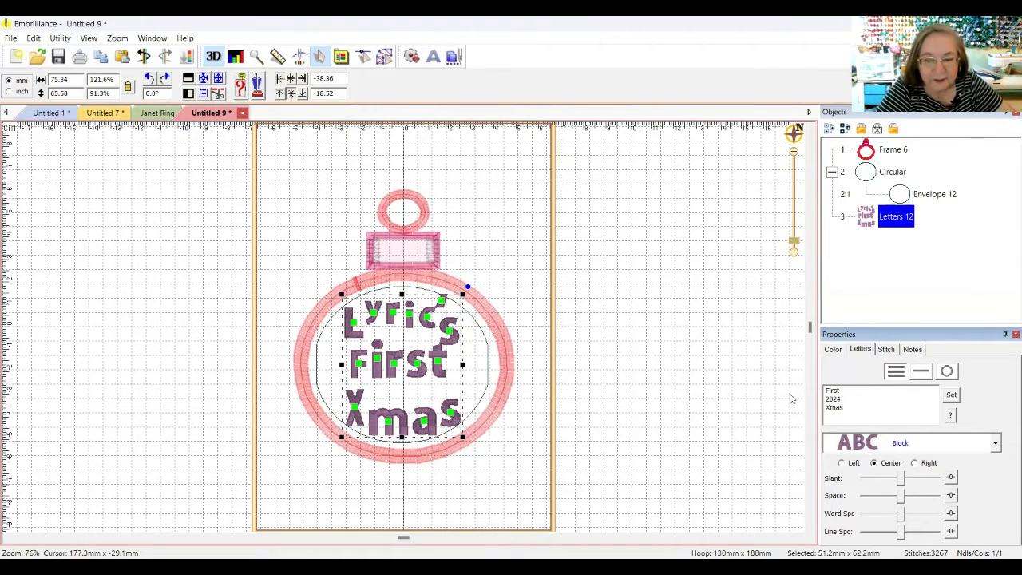
{"action": "left_click", "coordinate": [952, 396]}
Step: Change the lettering font to Giddyup and reorder the lines to "First", "Xmas", "2024"
{"action": "left_click", "coordinate": [659, 347]}
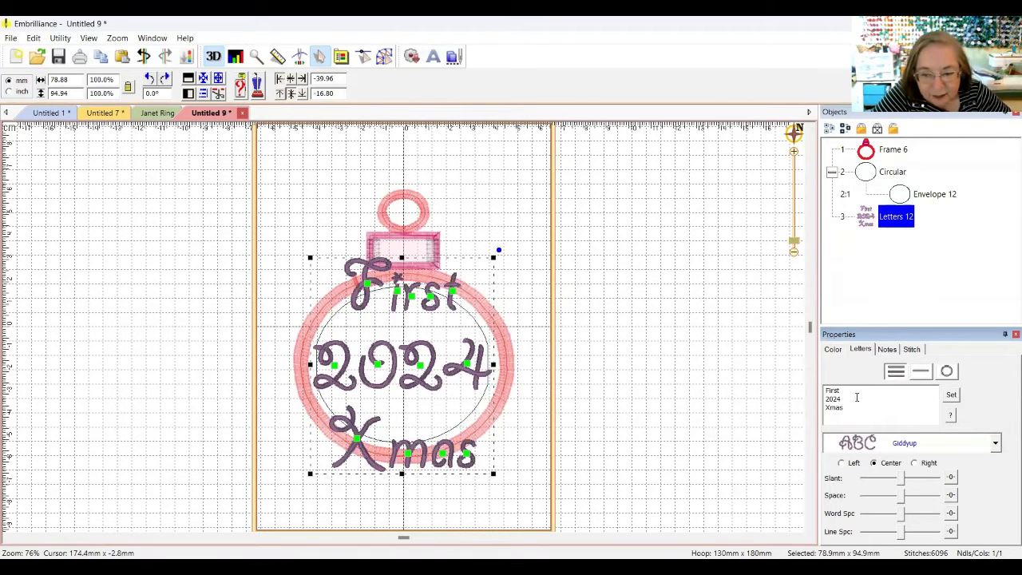
{"action": "left_click", "coordinate": [673, 392]}
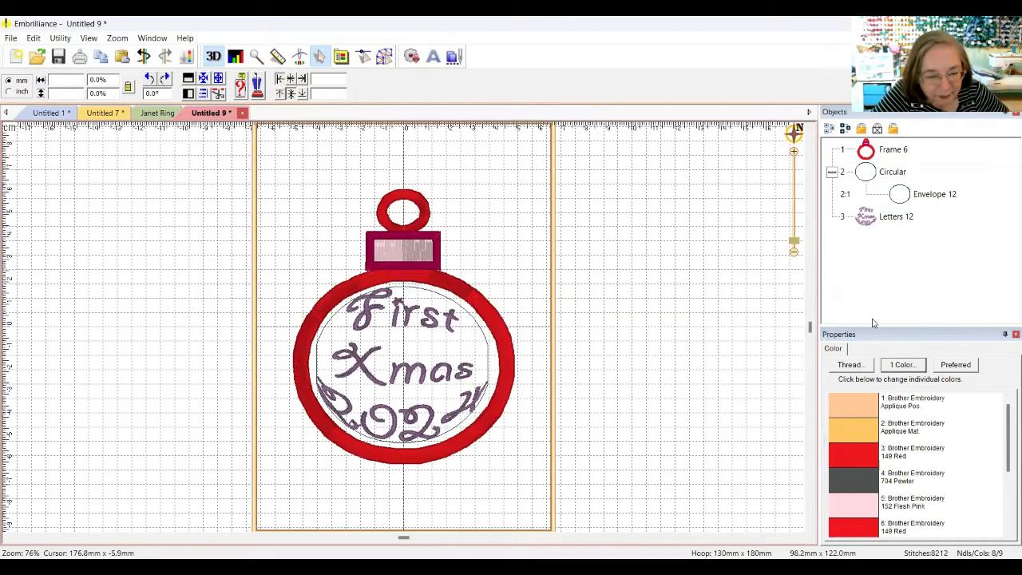
Step: Change the middle line of Letters 12 to "Christmas" and apply the new text within the envelope
{"action": "left_click", "coordinate": [889, 215]}
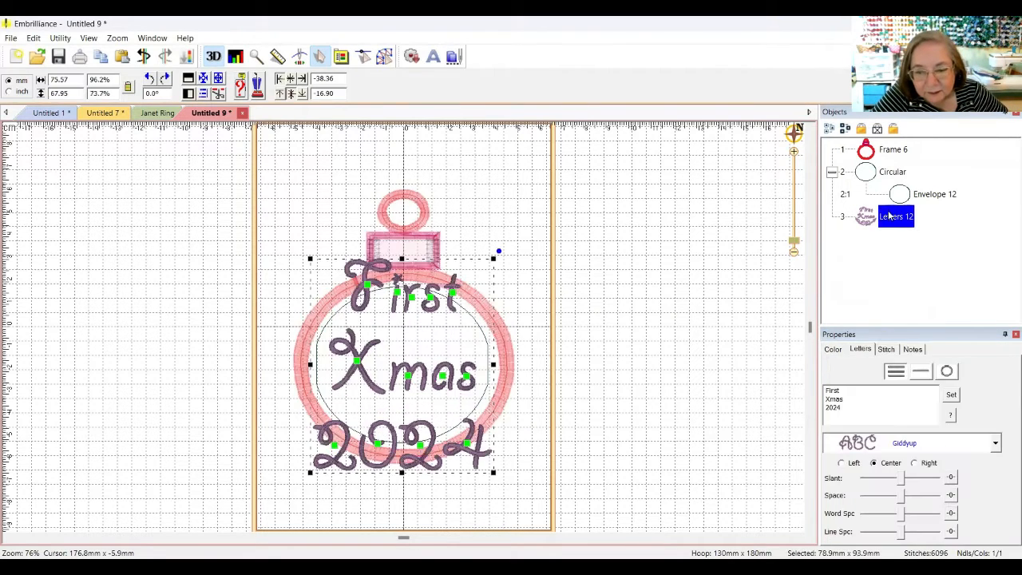
{"action": "left_click", "coordinate": [843, 401]}
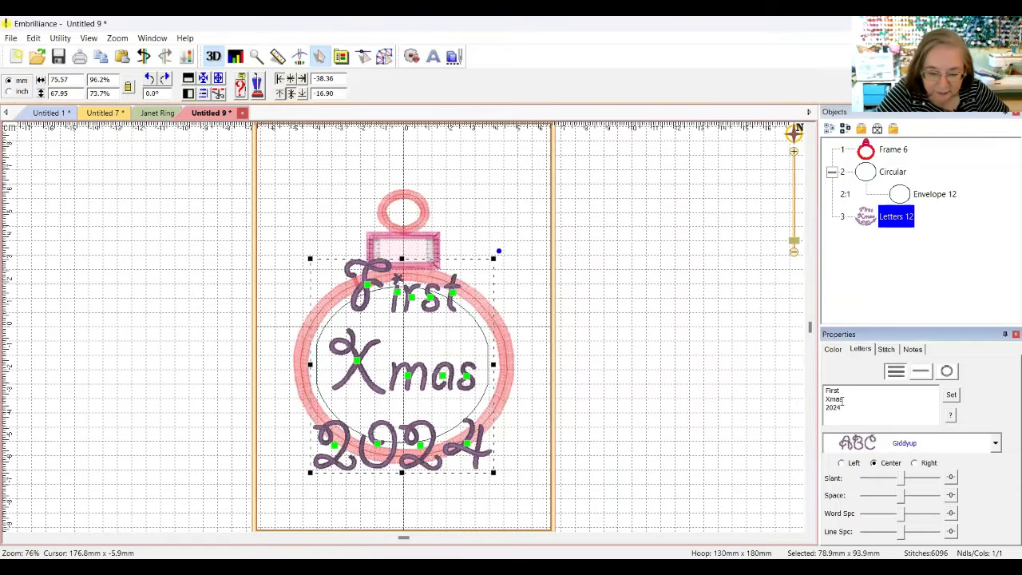
{"action": "left_click", "coordinate": [715, 371]}
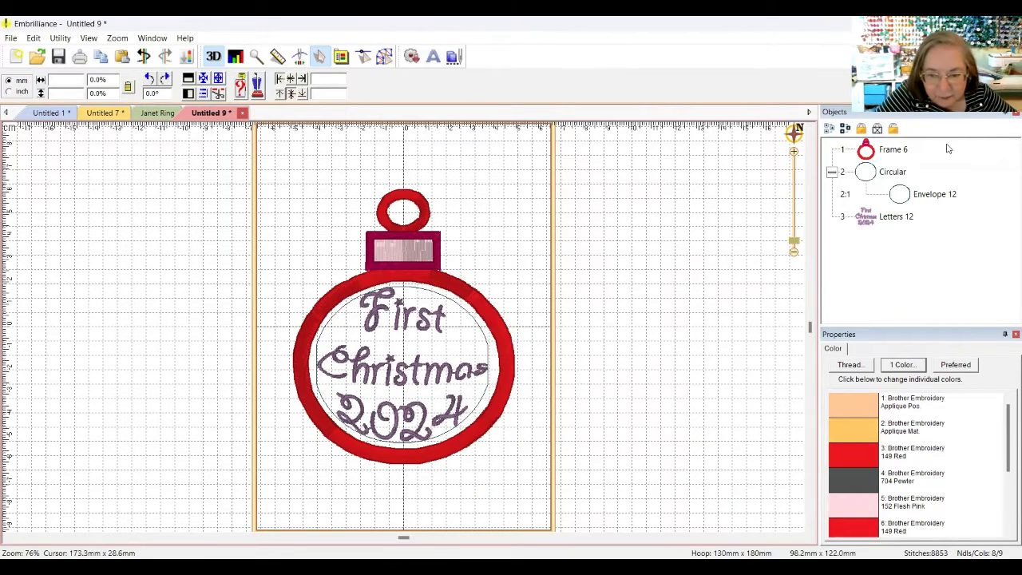
Step: Widen Envelope 12 on both sides so the lettering spreads closer to the ornament's inner border
{"action": "left_click", "coordinate": [935, 194]}
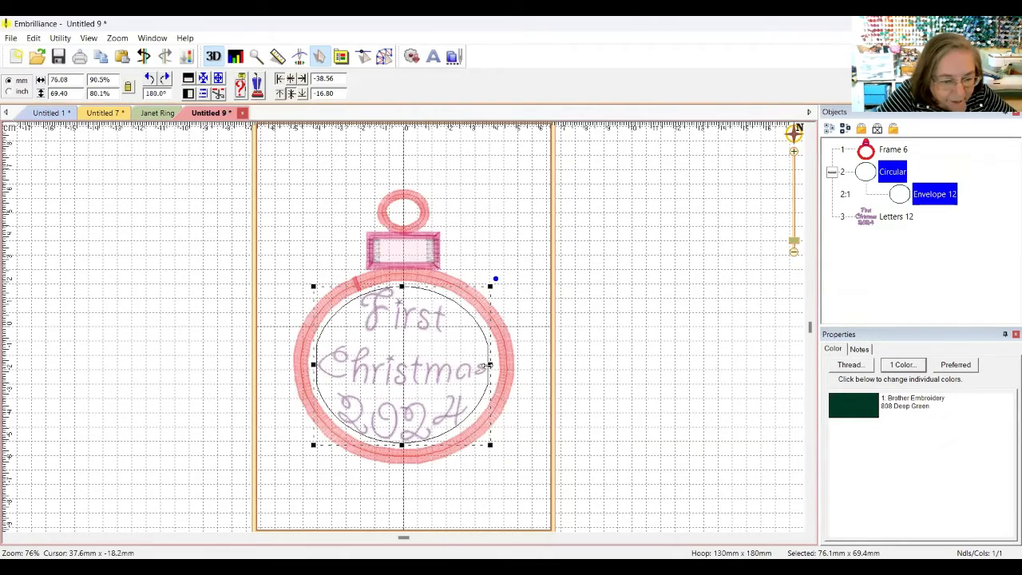
{"action": "left_click_drag", "start_coordinate": [489, 365], "coordinate": [504, 372]}
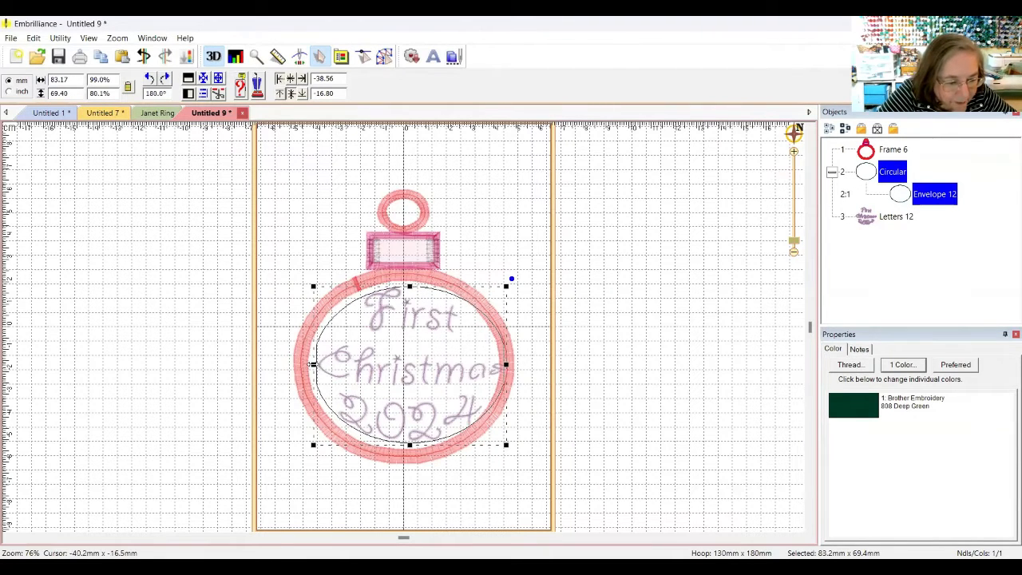
{"action": "left_click", "coordinate": [559, 349]}
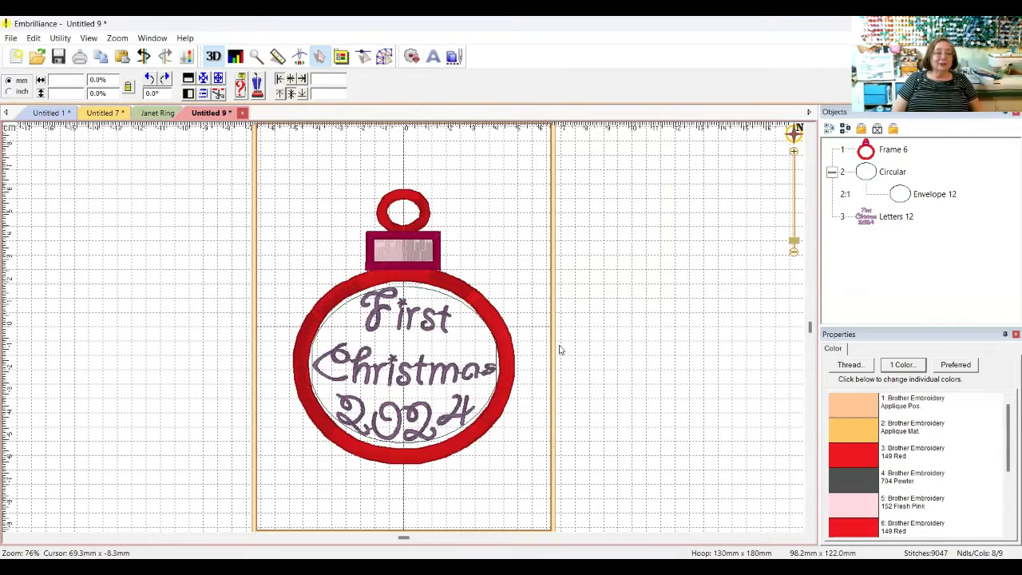